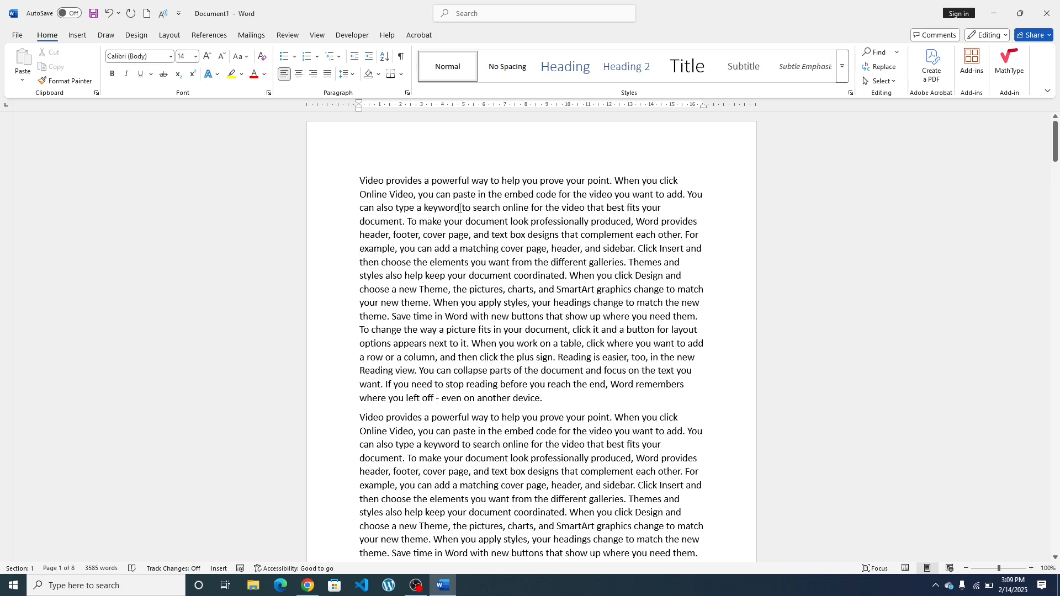
Step: Insert the built-in Ion (Dark) cover page at the start of the document
{"action": "scroll", "coordinate": [460, 208], "scroll_direction": "down", "scroll_amount": 1}
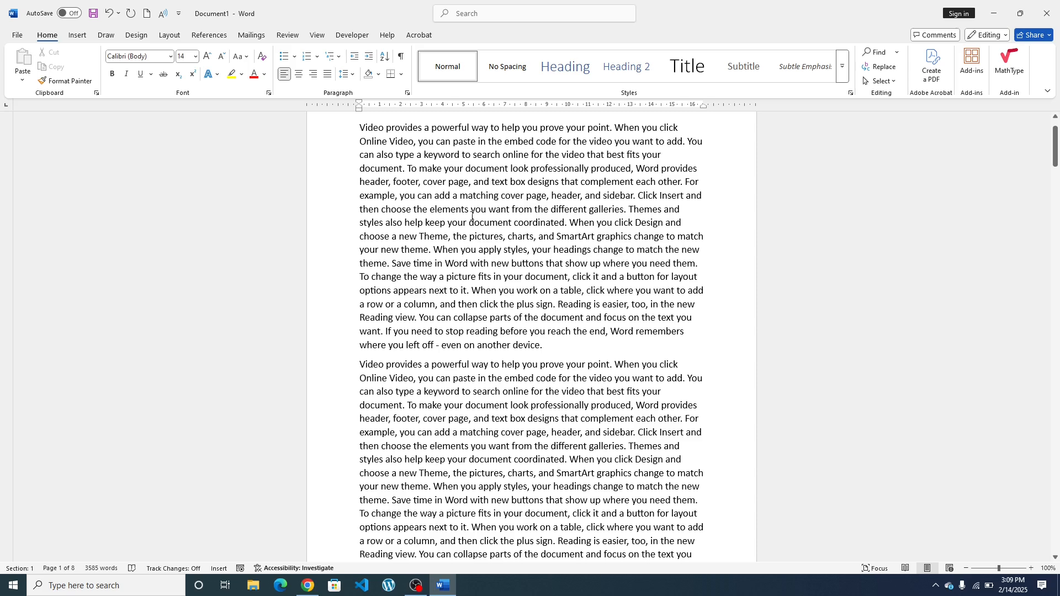
{"action": "scroll", "coordinate": [472, 215], "scroll_direction": "up", "scroll_amount": 1}
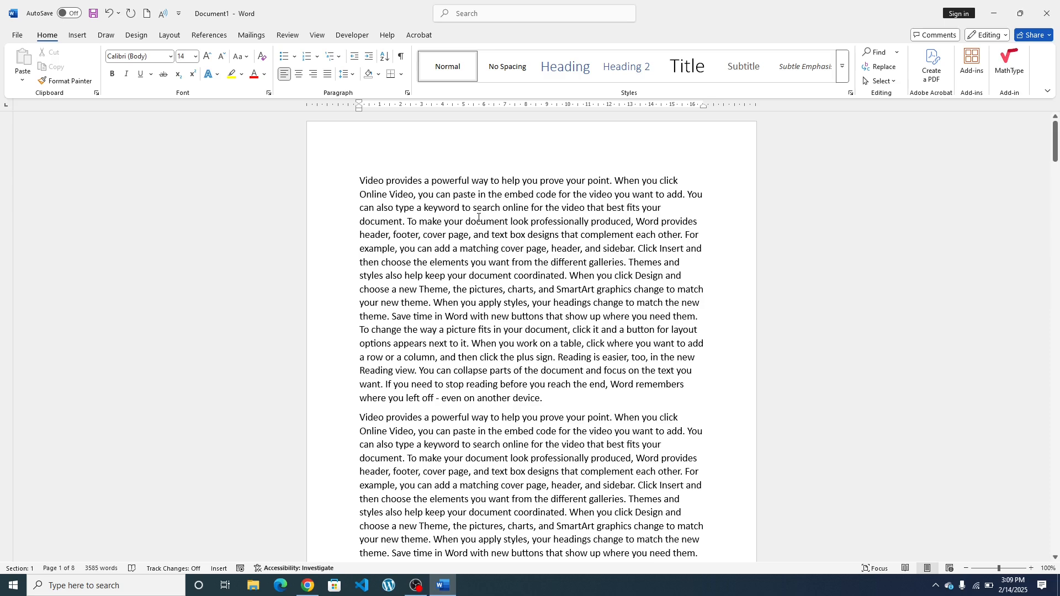
{"action": "left_click", "coordinate": [76, 38]}
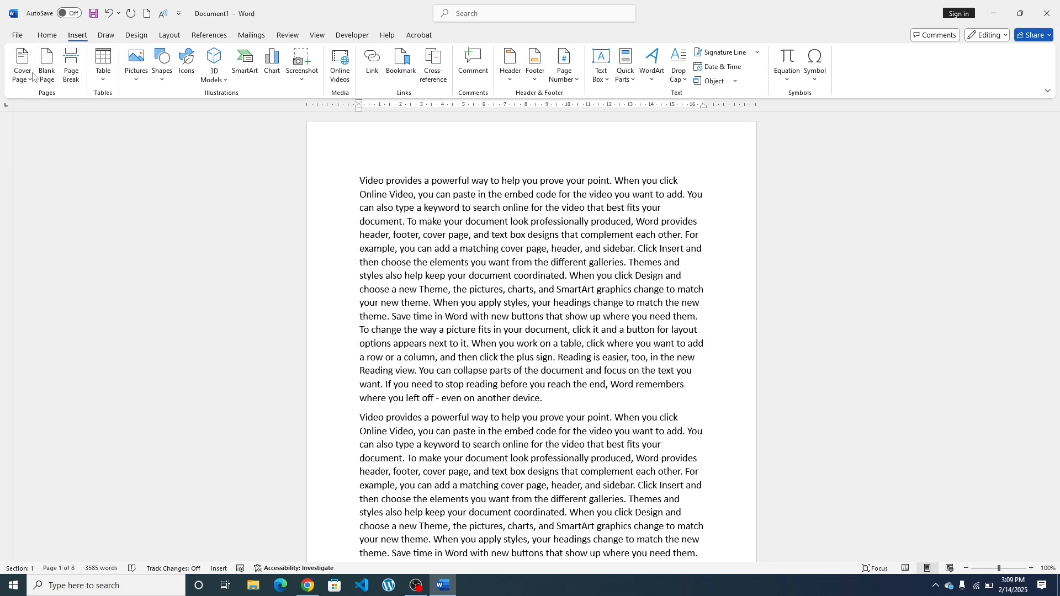
{"action": "left_click", "coordinate": [21, 57]}
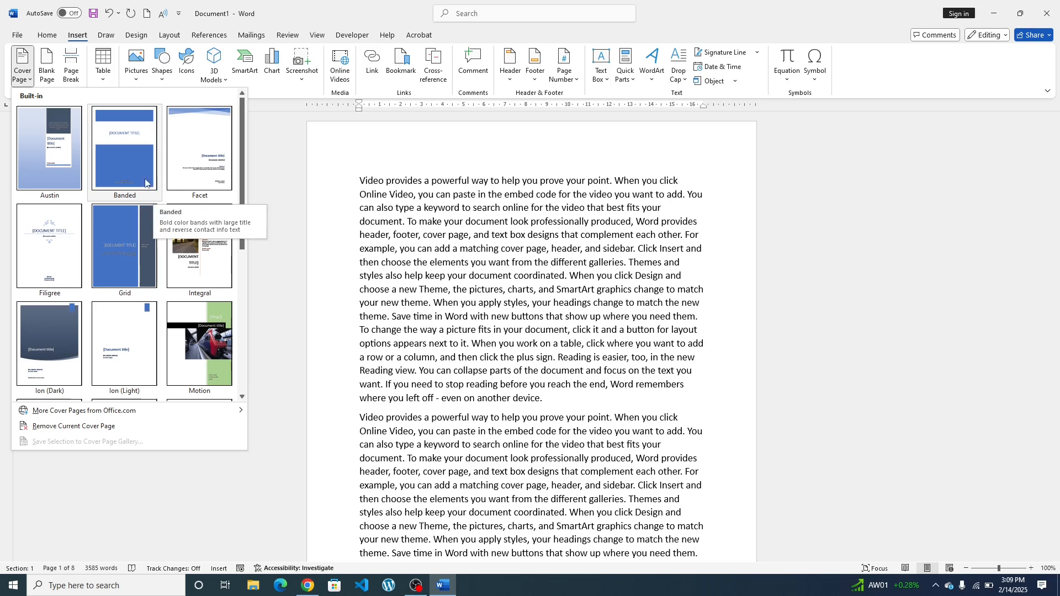
{"action": "scroll", "coordinate": [132, 204], "scroll_direction": "down", "scroll_amount": 3}
{"action": "scroll", "coordinate": [139, 209], "scroll_direction": "up", "scroll_amount": 3}
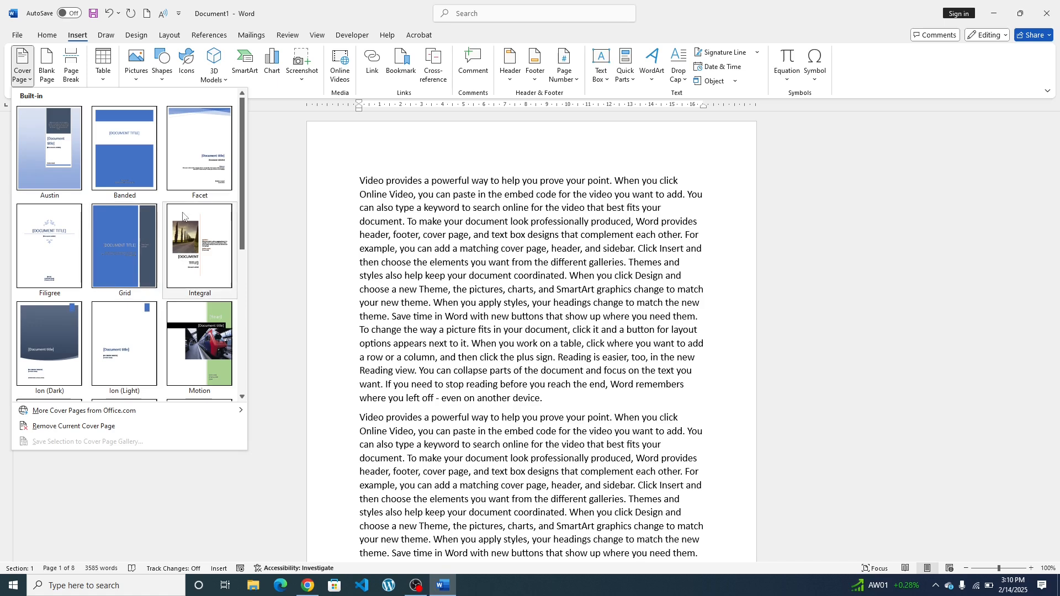
{"action": "scroll", "coordinate": [124, 330], "scroll_direction": "down", "scroll_amount": 3}
{"action": "scroll", "coordinate": [125, 330], "scroll_direction": "up", "scroll_amount": 3}
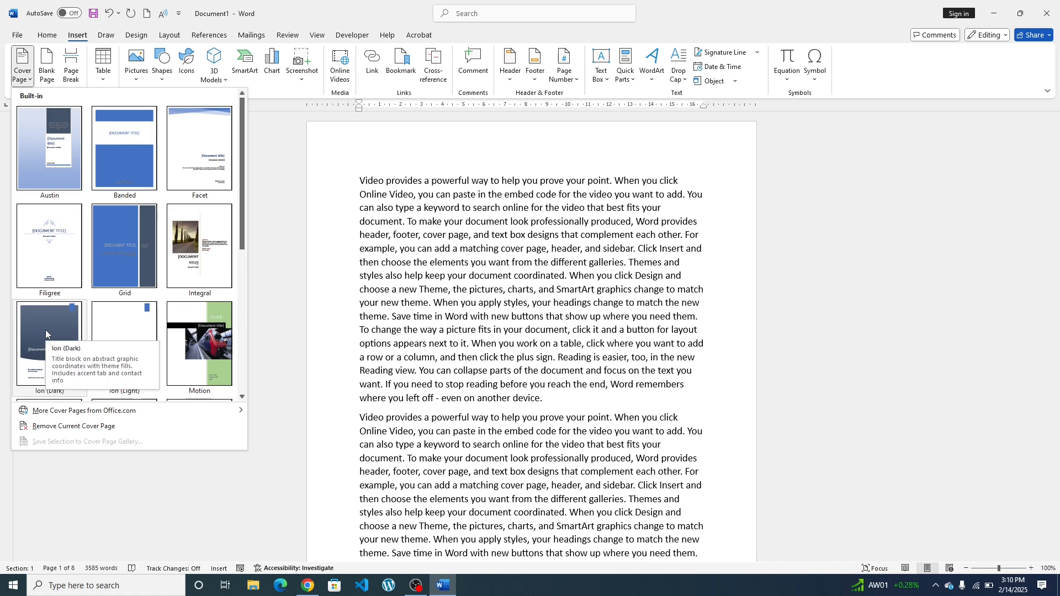
{"action": "key", "text": "Escape"}
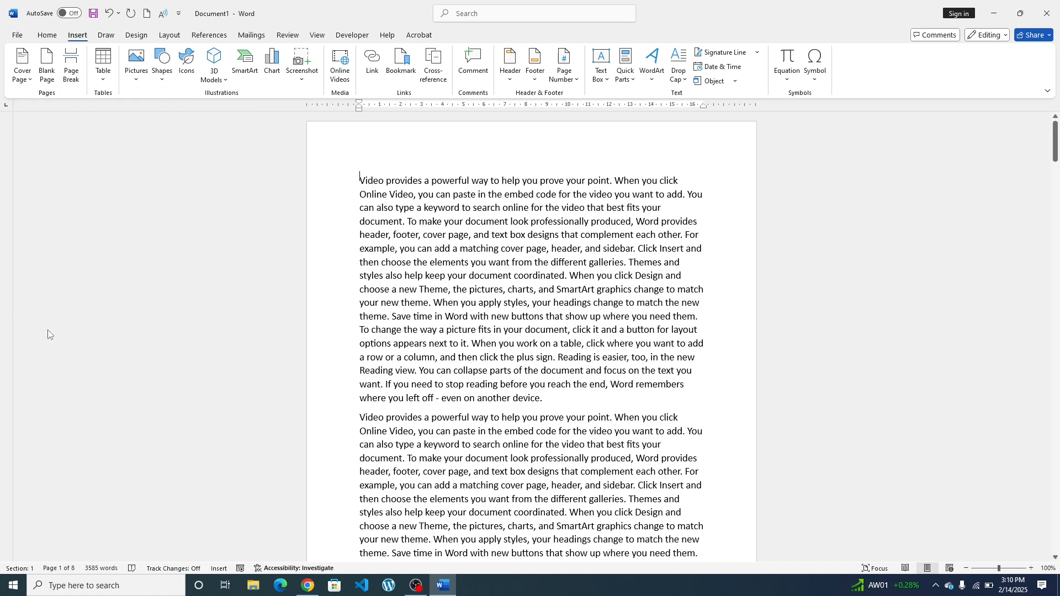
Step: Remove the current cover page from the document
{"action": "scroll", "coordinate": [460, 297], "scroll_direction": "down", "scroll_amount": 3}
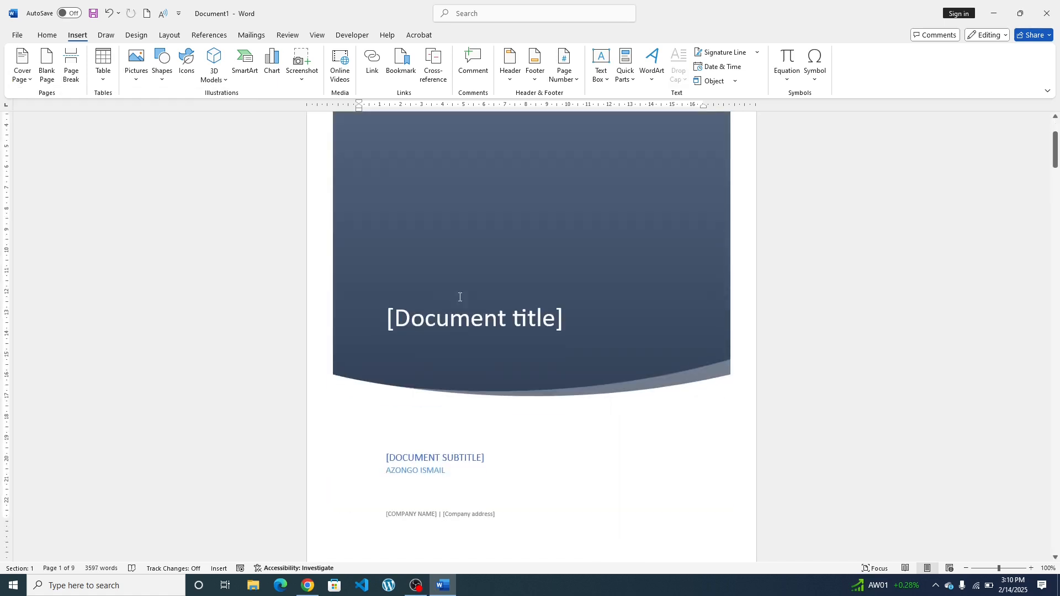
{"action": "scroll", "coordinate": [460, 297], "scroll_direction": "up", "scroll_amount": 2}
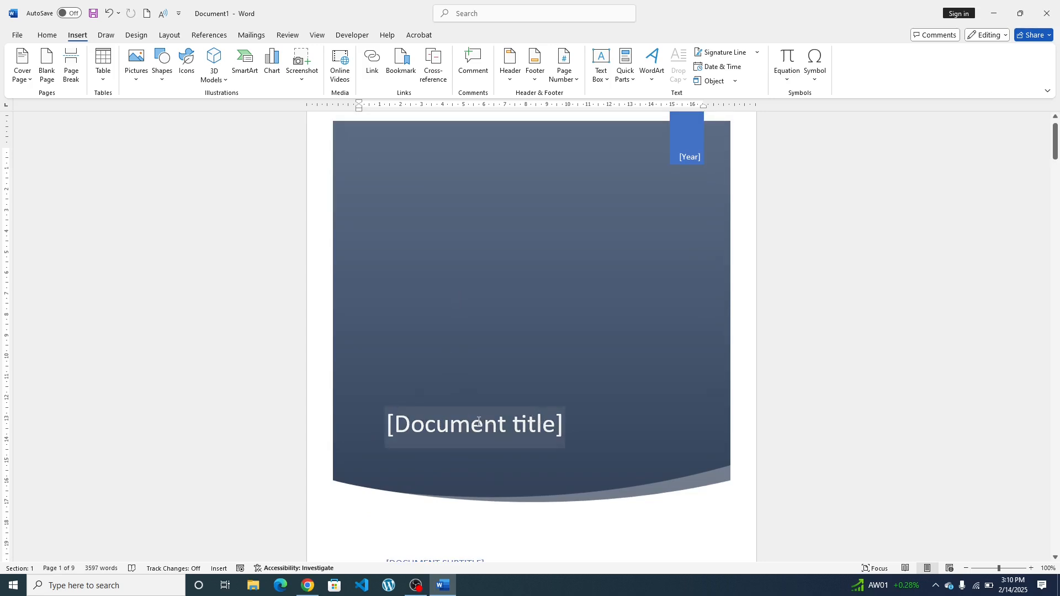
{"action": "scroll", "coordinate": [552, 348], "scroll_direction": "down", "scroll_amount": 2}
{"action": "scroll", "coordinate": [624, 237], "scroll_direction": "up", "scroll_amount": 3}
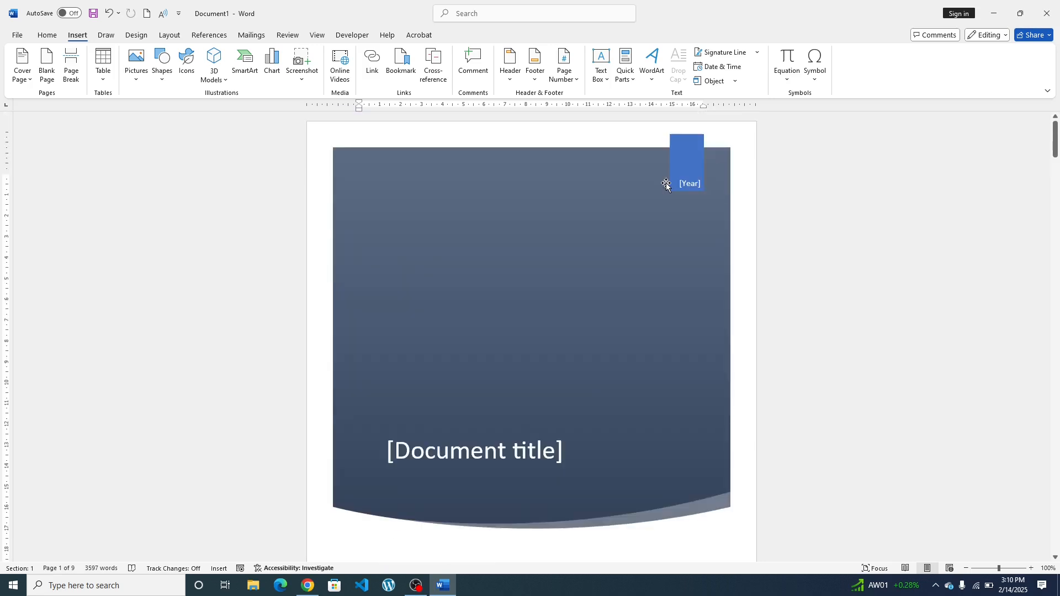
{"action": "scroll", "coordinate": [464, 418], "scroll_direction": "down", "scroll_amount": 5}
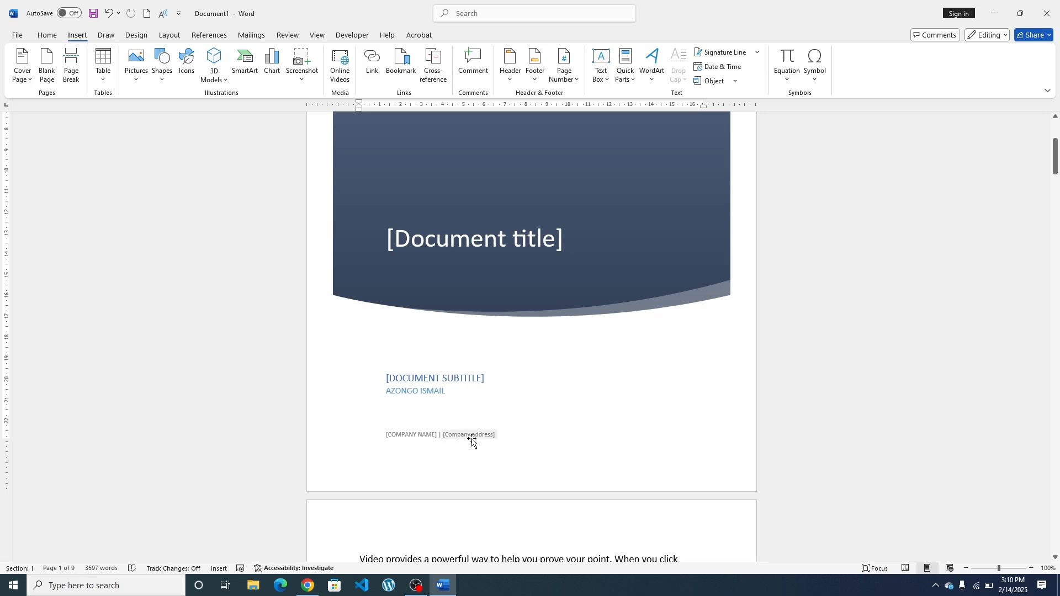
{"action": "scroll", "coordinate": [520, 434], "scroll_direction": "up", "scroll_amount": 5}
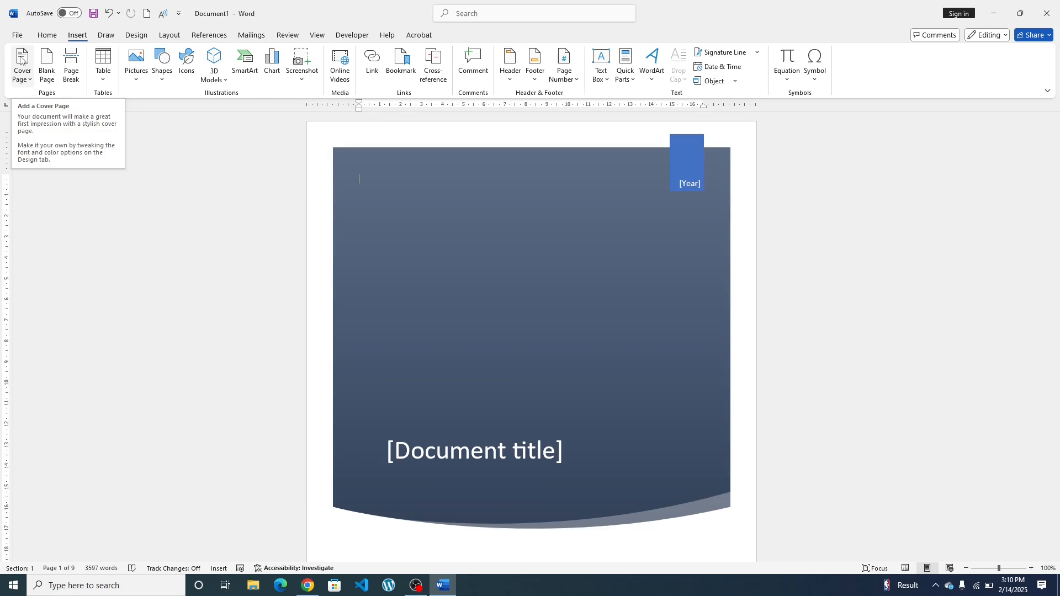
{"action": "left_click", "coordinate": [21, 59]}
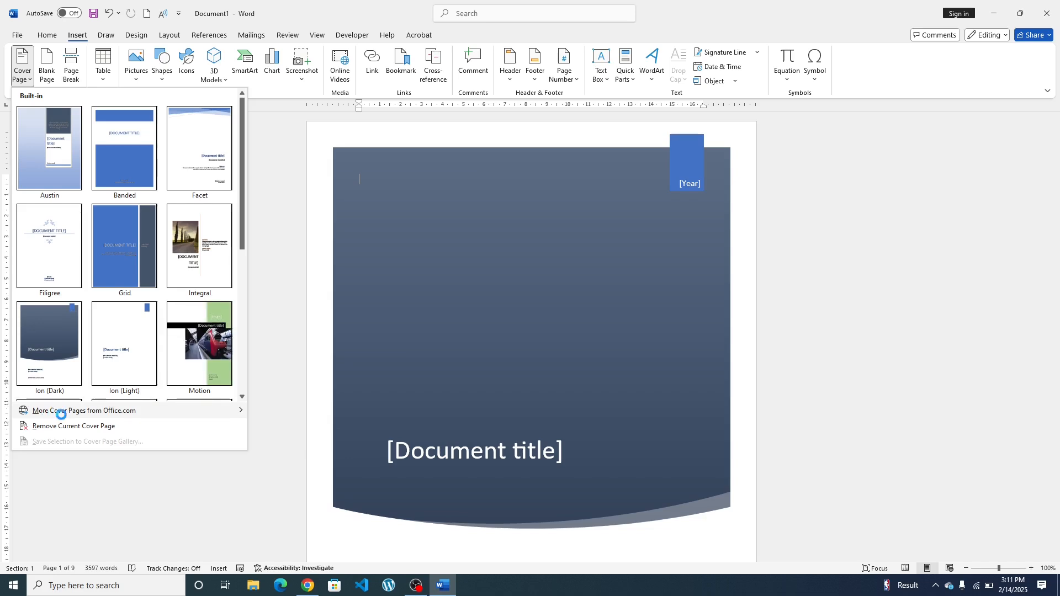
{"action": "mouse_move", "coordinate": [70, 418]}
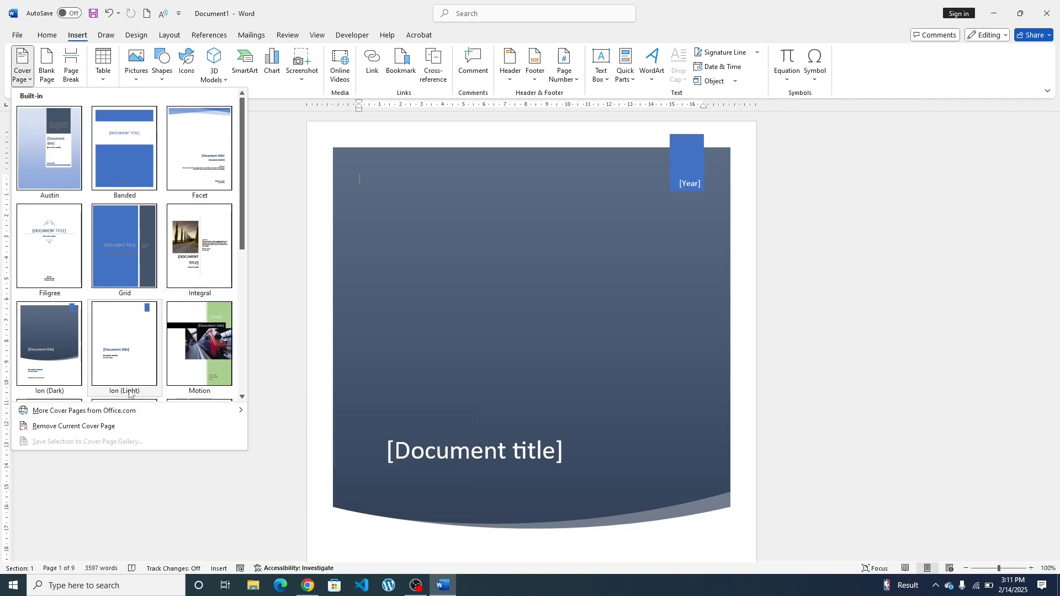
{"action": "left_click", "coordinate": [59, 428]}
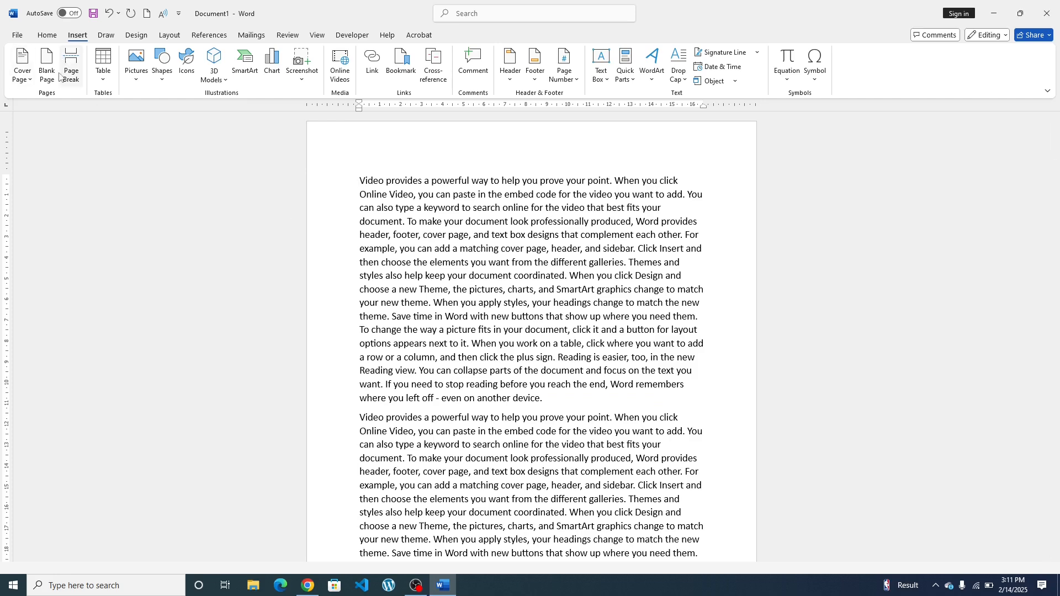
Step: Insert a blank page after the first paragraph on page 2
{"action": "scroll", "coordinate": [420, 234], "scroll_direction": "down", "scroll_amount": 1}
{"action": "scroll", "coordinate": [420, 234], "scroll_direction": "down", "scroll_amount": 3}
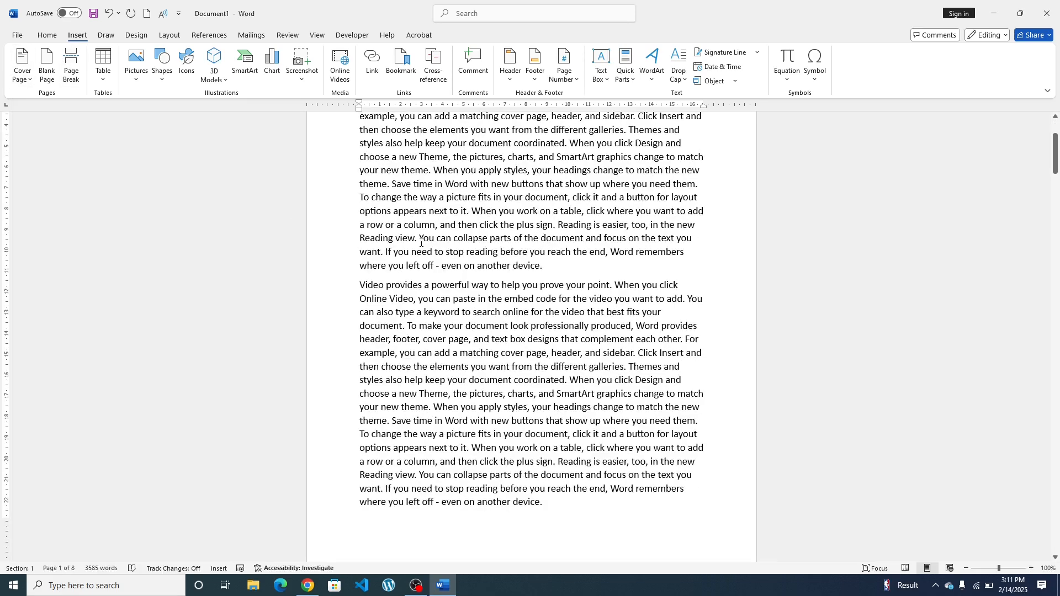
{"action": "scroll", "coordinate": [319, 245], "scroll_direction": "down", "scroll_amount": 4}
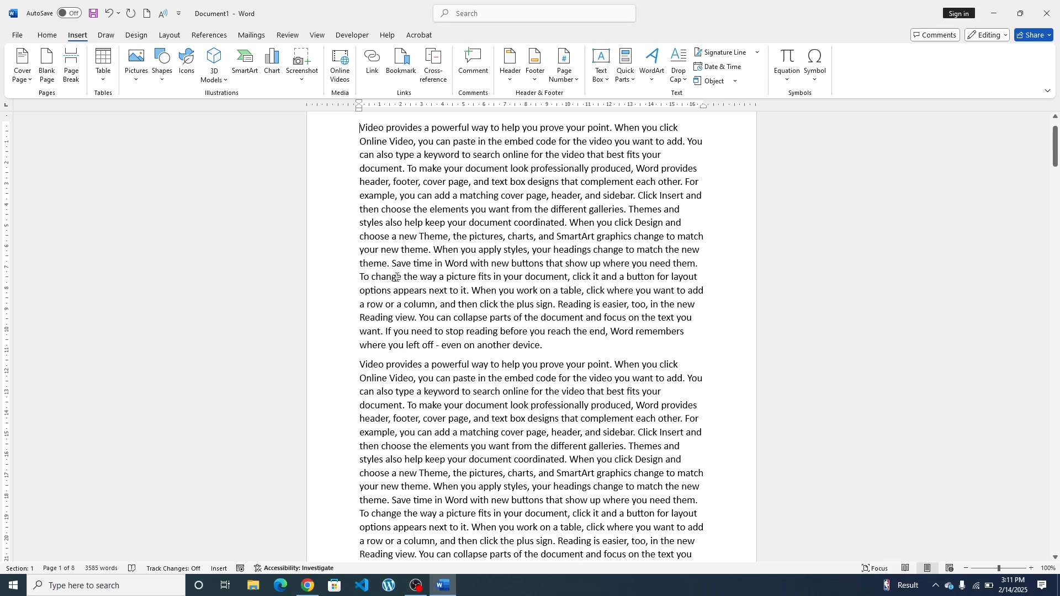
{"action": "scroll", "coordinate": [396, 277], "scroll_direction": "down", "scroll_amount": 10}
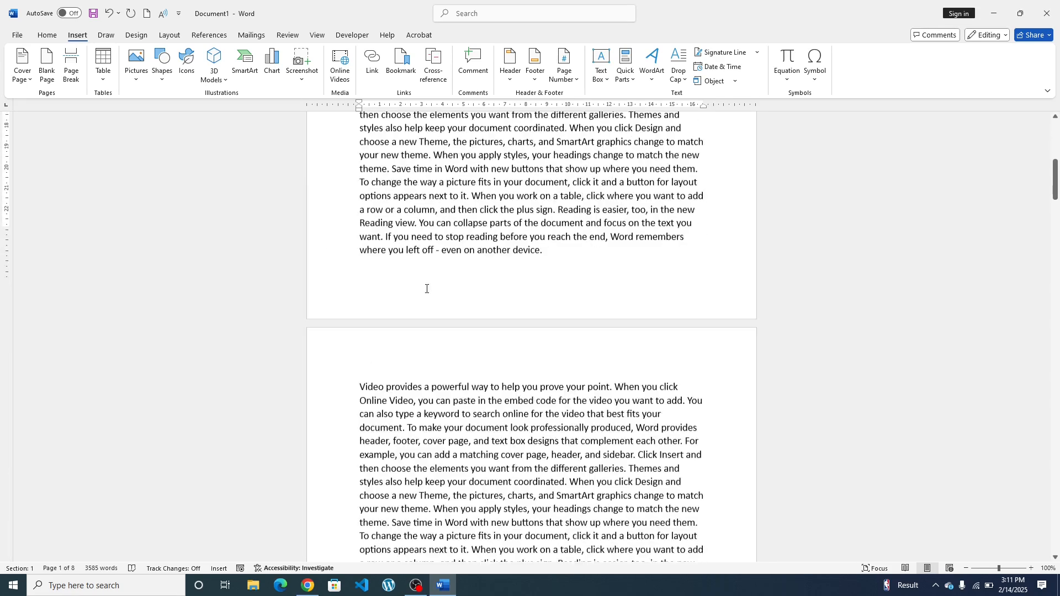
{"action": "scroll", "coordinate": [428, 286], "scroll_direction": "up", "scroll_amount": 3}
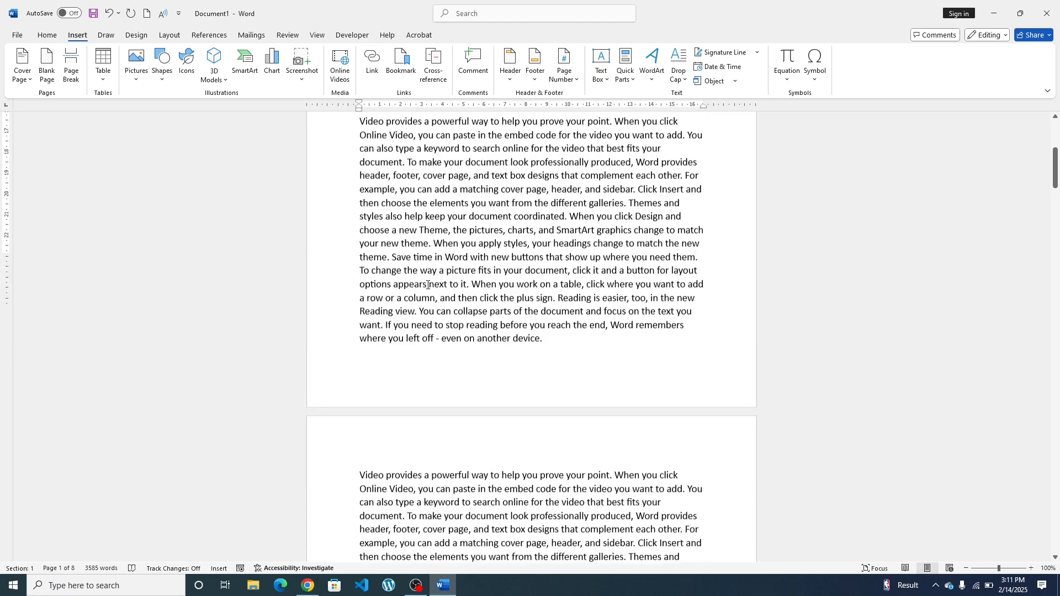
{"action": "scroll", "coordinate": [428, 286], "scroll_direction": "down", "scroll_amount": 5}
{"action": "scroll", "coordinate": [422, 292], "scroll_direction": "down", "scroll_amount": 2}
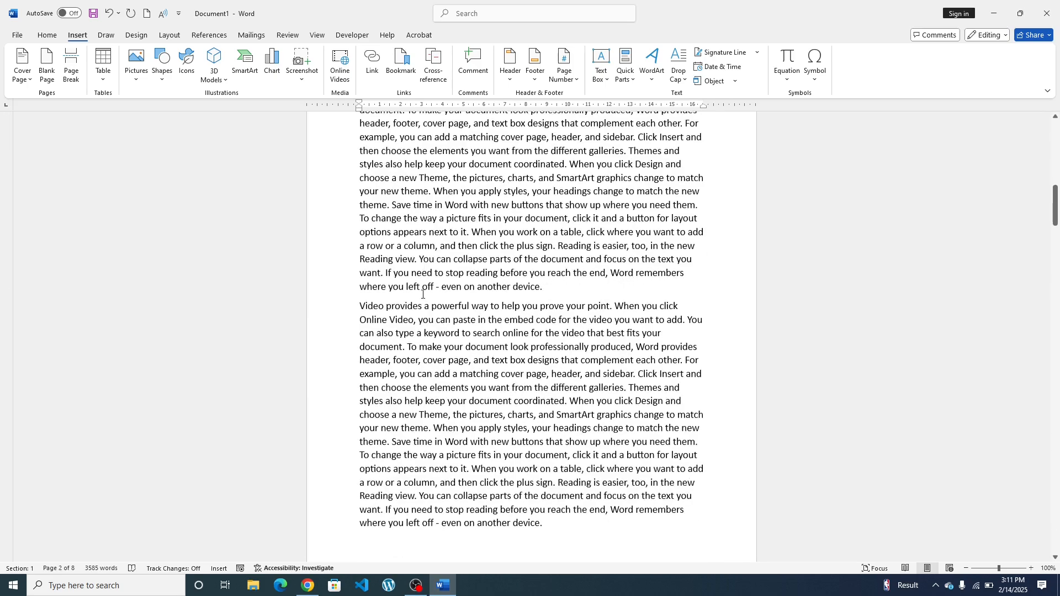
{"action": "scroll", "coordinate": [485, 407], "scroll_direction": "down", "scroll_amount": 4}
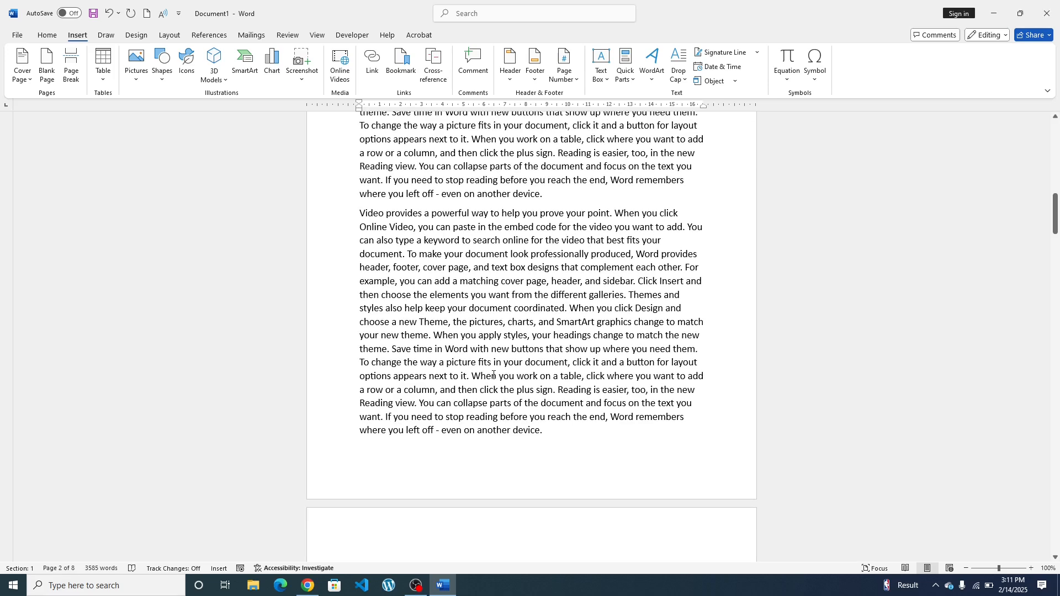
{"action": "scroll", "coordinate": [502, 366], "scroll_direction": "down", "scroll_amount": 1}
{"action": "scroll", "coordinate": [493, 369], "scroll_direction": "up", "scroll_amount": 2}
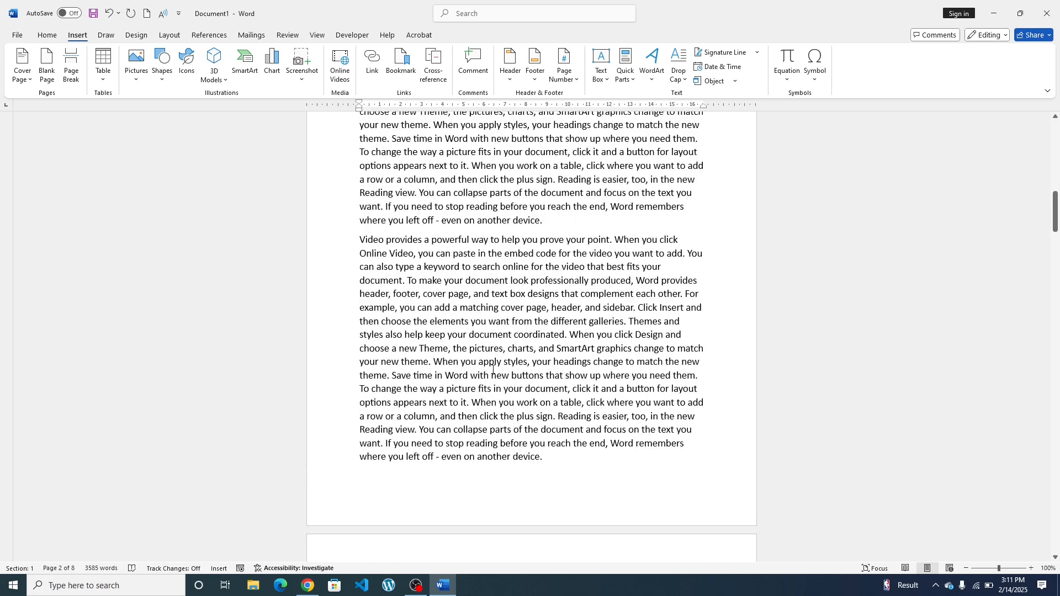
{"action": "scroll", "coordinate": [501, 338], "scroll_direction": "up", "scroll_amount": 3}
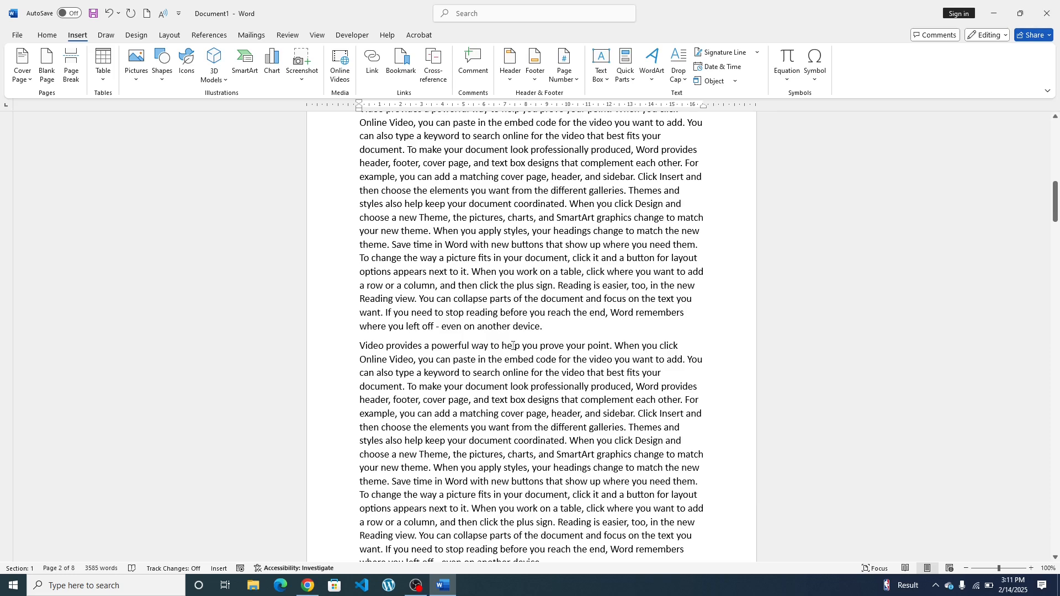
{"action": "scroll", "coordinate": [513, 346], "scroll_direction": "down", "scroll_amount": 2}
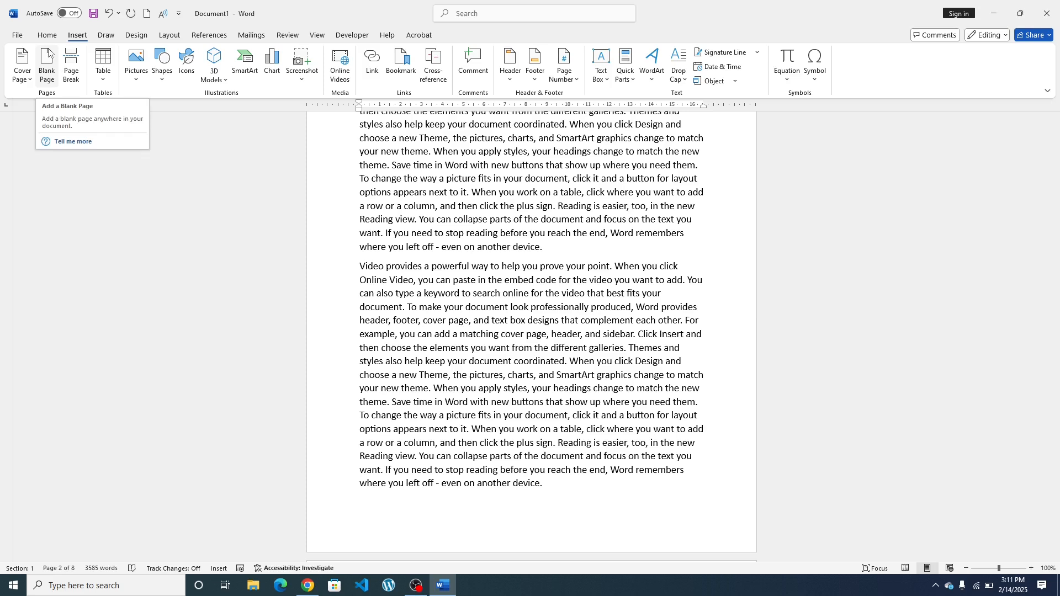
{"action": "left_click", "coordinate": [554, 251]}
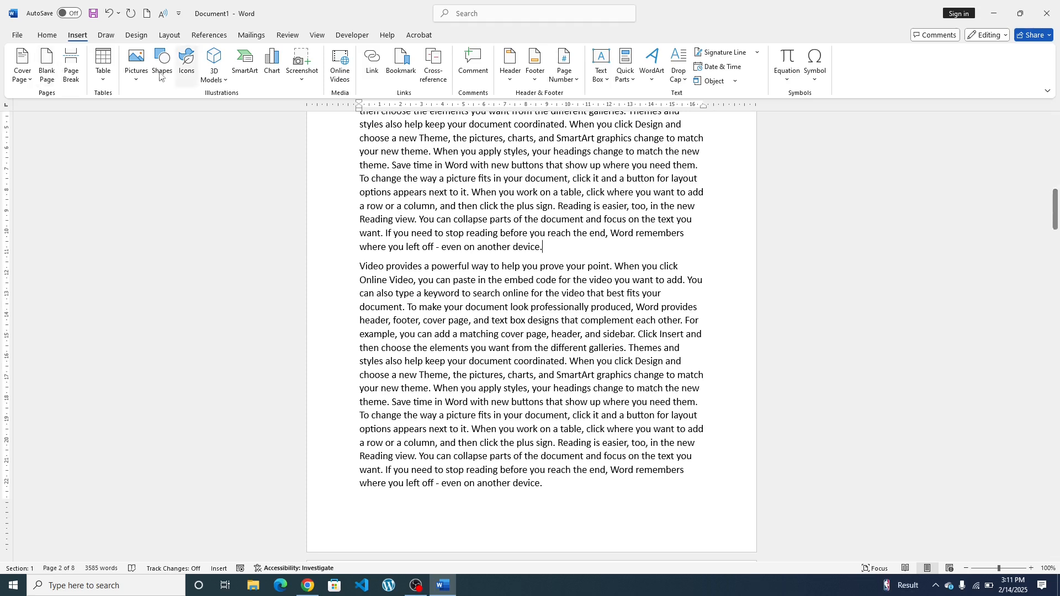
{"action": "left_click", "coordinate": [46, 65]}
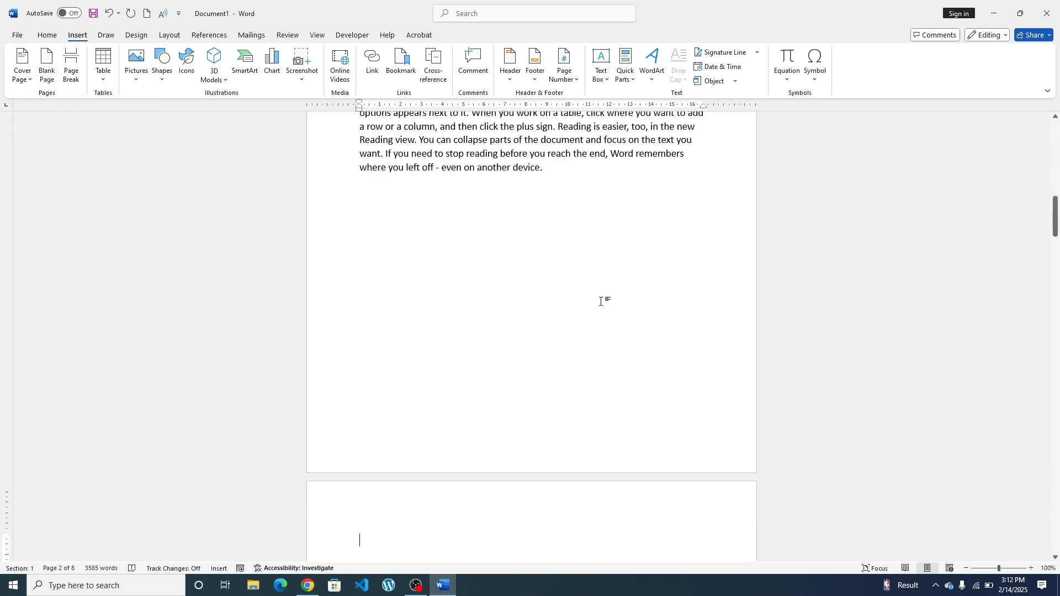
Step: Examine the inserted blank page and how the text before and after it is split across the pages
{"action": "scroll", "coordinate": [530, 354], "scroll_direction": "down", "scroll_amount": 3}
{"action": "scroll", "coordinate": [484, 454], "scroll_direction": "down", "scroll_amount": 3}
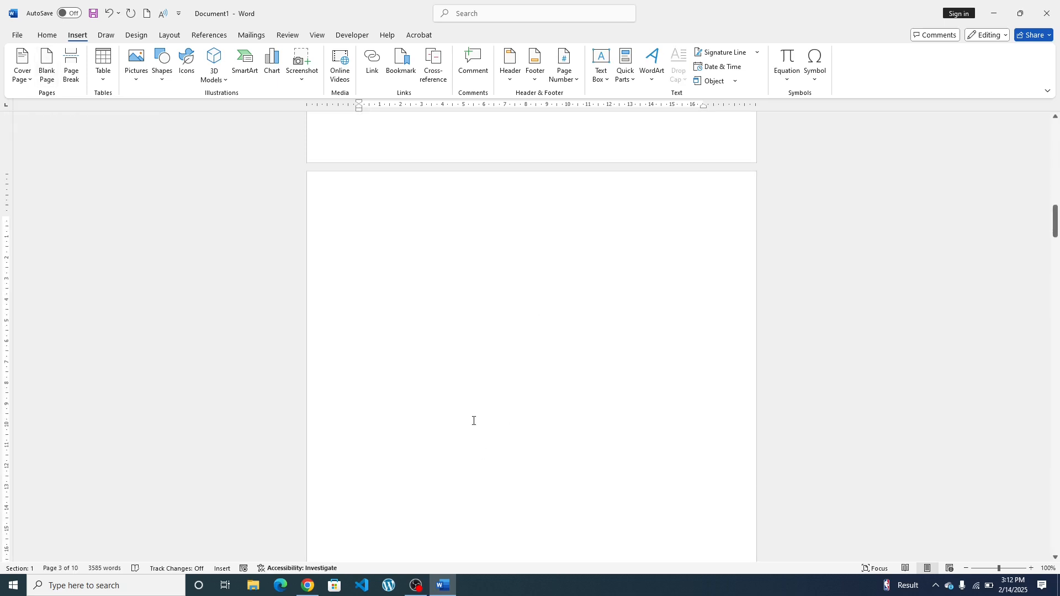
{"action": "scroll", "coordinate": [410, 360], "scroll_direction": "up", "scroll_amount": 9}
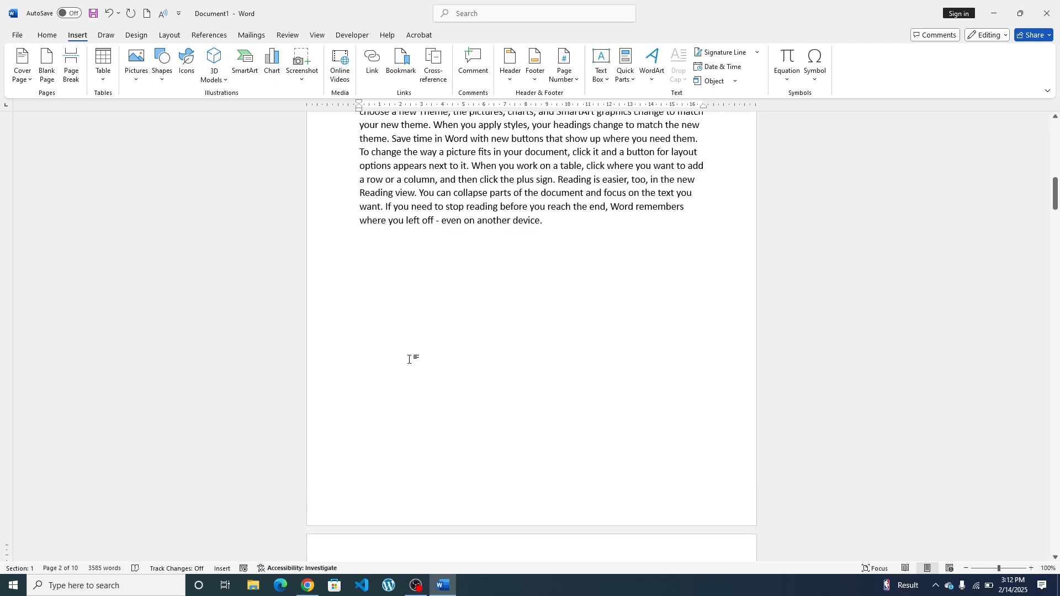
{"action": "left_click", "coordinate": [547, 220]}
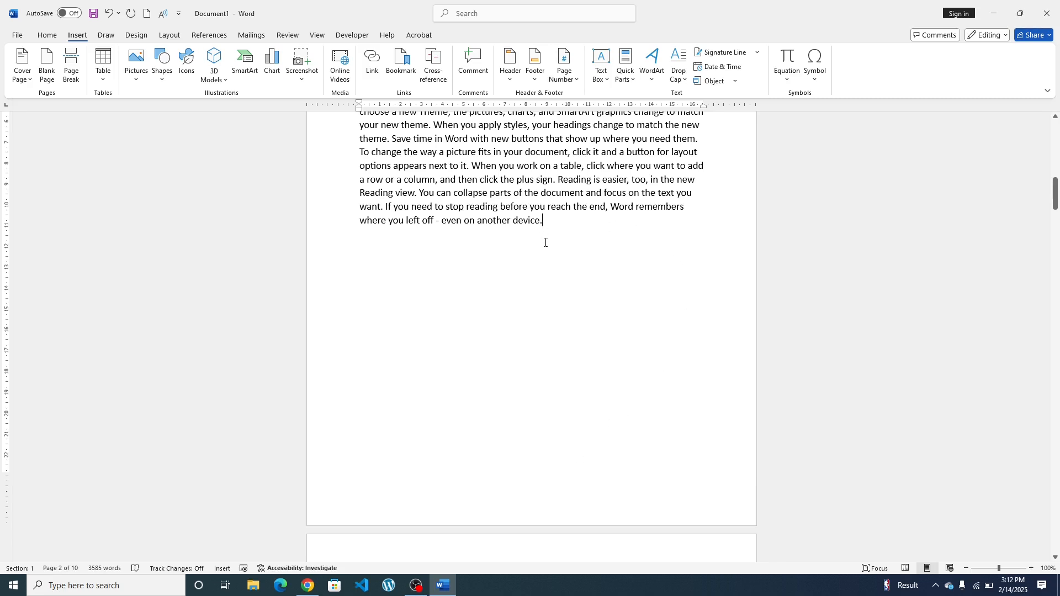
{"action": "scroll", "coordinate": [546, 246], "scroll_direction": "down", "scroll_amount": 5}
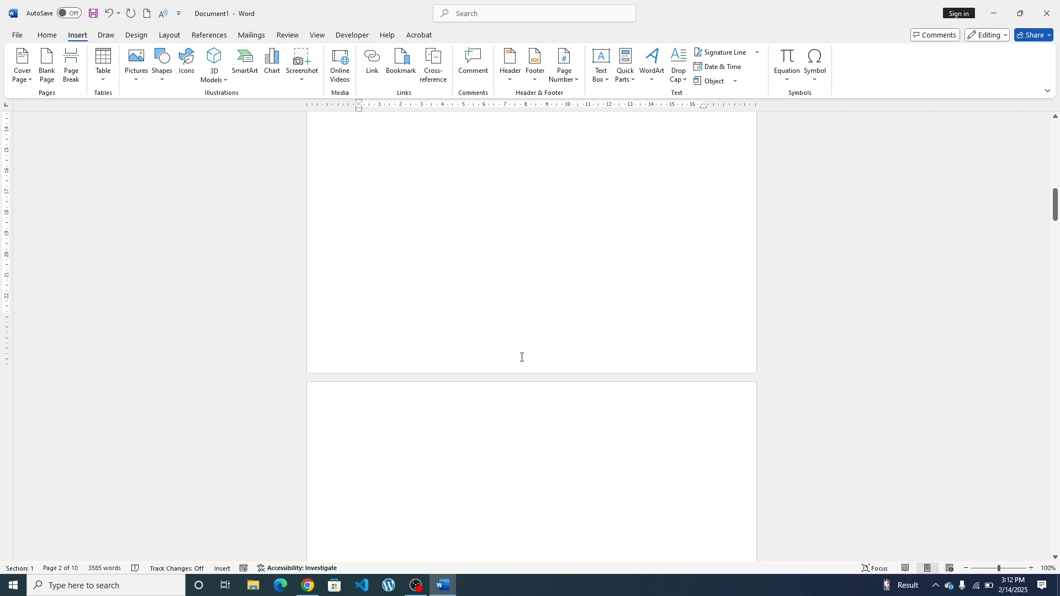
{"action": "scroll", "coordinate": [522, 358], "scroll_direction": "down", "scroll_amount": 4}
{"action": "scroll", "coordinate": [480, 284], "scroll_direction": "down", "scroll_amount": 2}
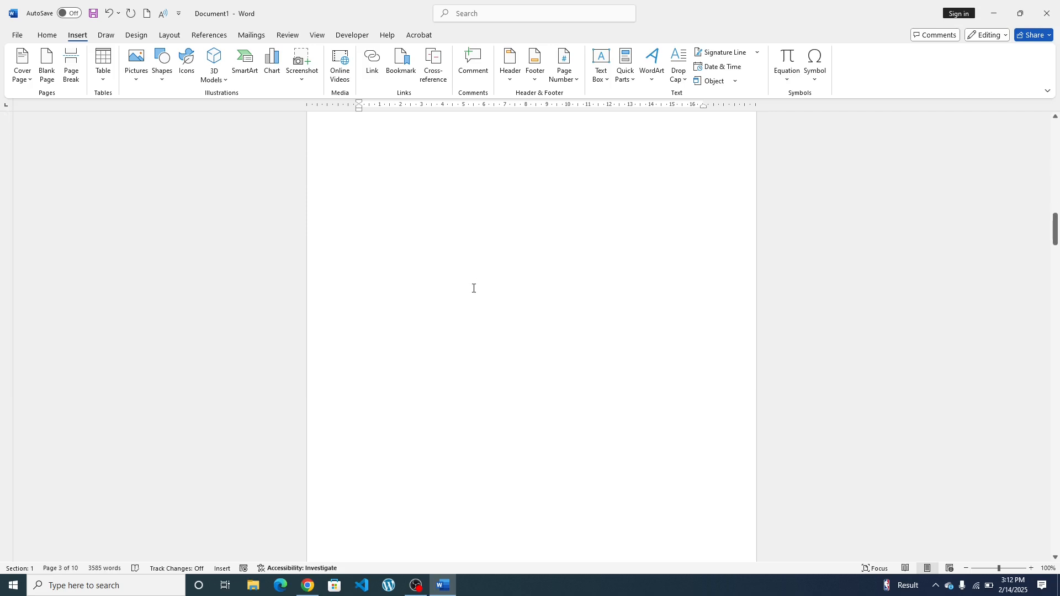
{"action": "scroll", "coordinate": [473, 288], "scroll_direction": "up", "scroll_amount": 2}
{"action": "scroll", "coordinate": [470, 296], "scroll_direction": "down", "scroll_amount": 6}
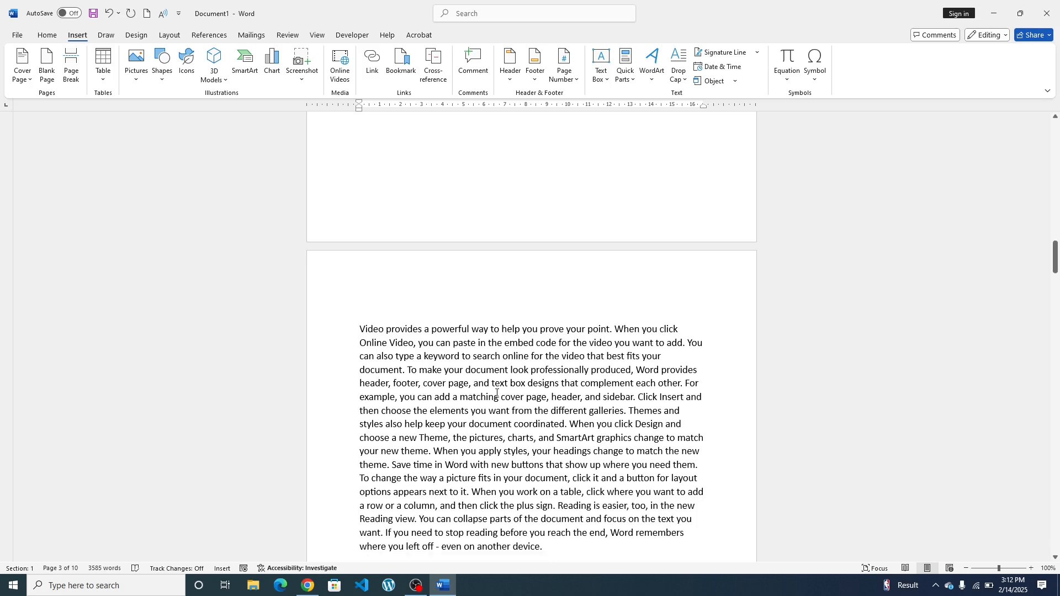
{"action": "scroll", "coordinate": [494, 403], "scroll_direction": "up", "scroll_amount": 5}
{"action": "scroll", "coordinate": [491, 386], "scroll_direction": "up", "scroll_amount": 1}
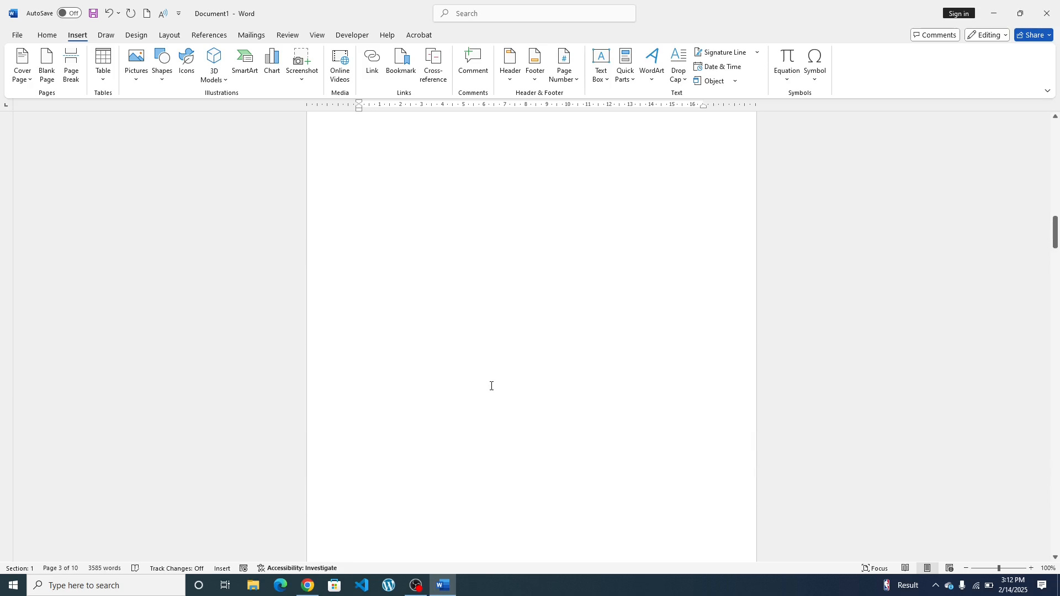
{"action": "scroll", "coordinate": [490, 386], "scroll_direction": "up", "scroll_amount": 3}
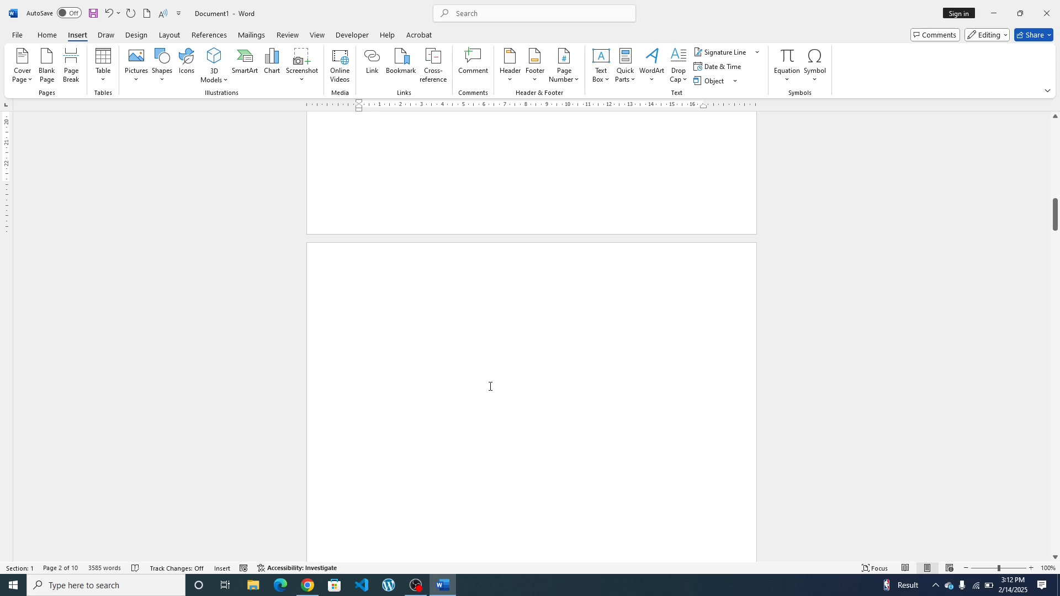
{"action": "scroll", "coordinate": [369, 267], "scroll_direction": "up", "scroll_amount": 2}
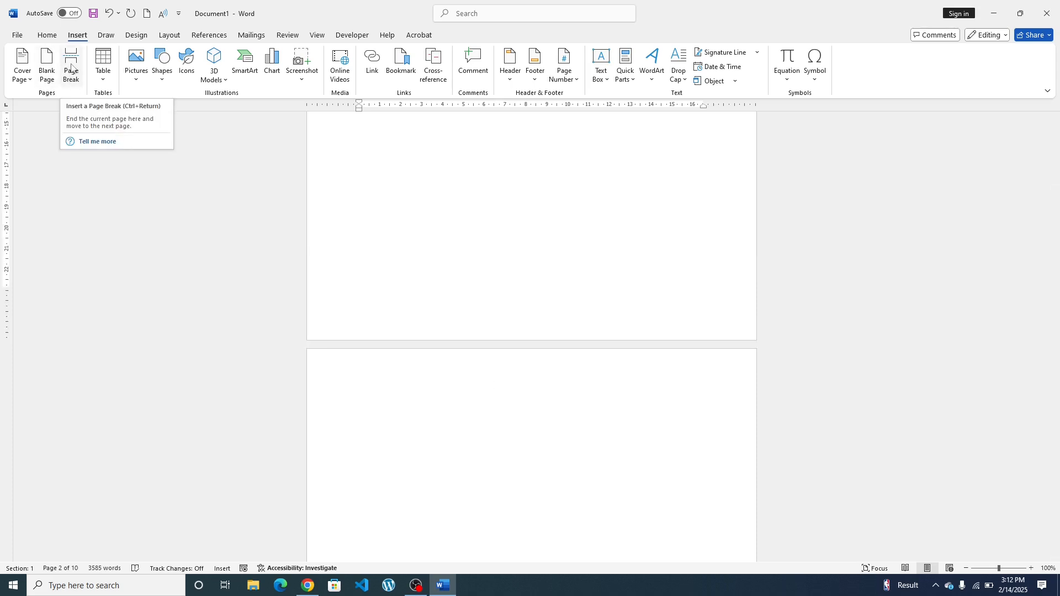
Step: Insert a page break at the end of the first paragraph on page 1
{"action": "scroll", "coordinate": [453, 272], "scroll_direction": "up", "scroll_amount": 4}
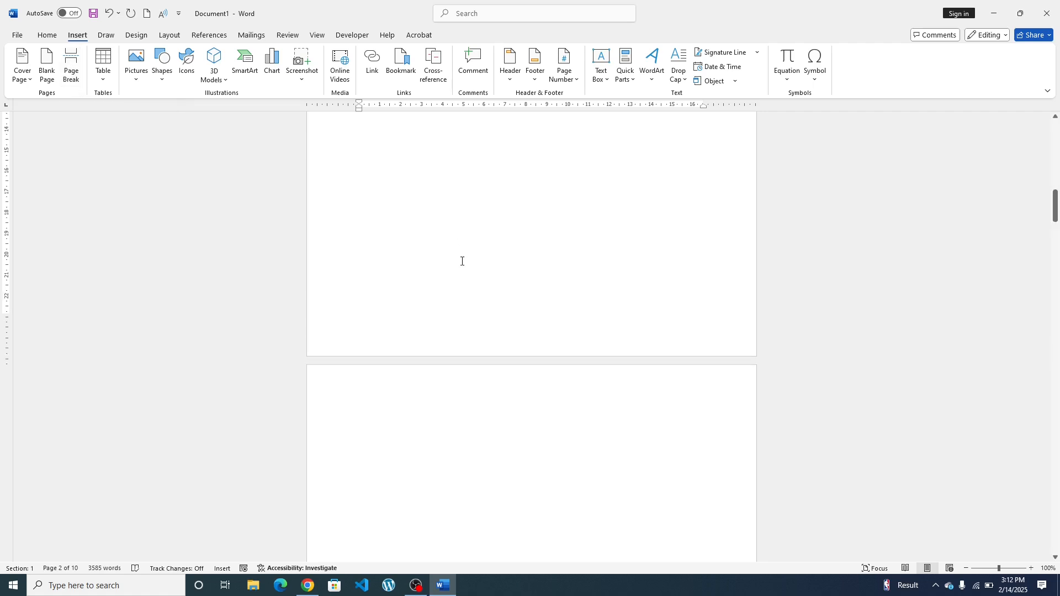
{"action": "scroll", "coordinate": [454, 271], "scroll_direction": "up", "scroll_amount": 11}
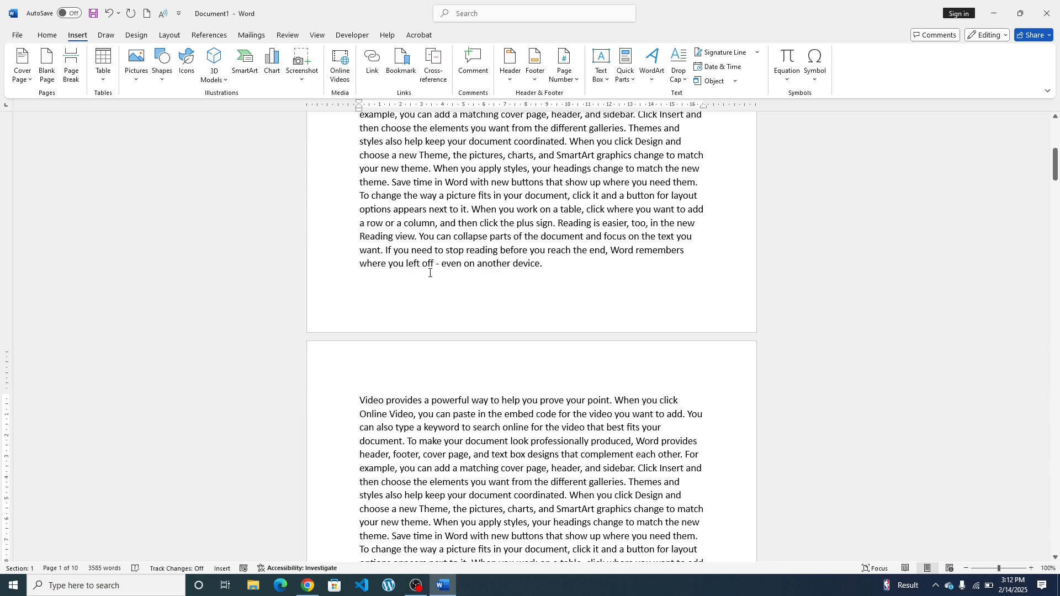
{"action": "scroll", "coordinate": [454, 275], "scroll_direction": "up", "scroll_amount": 5}
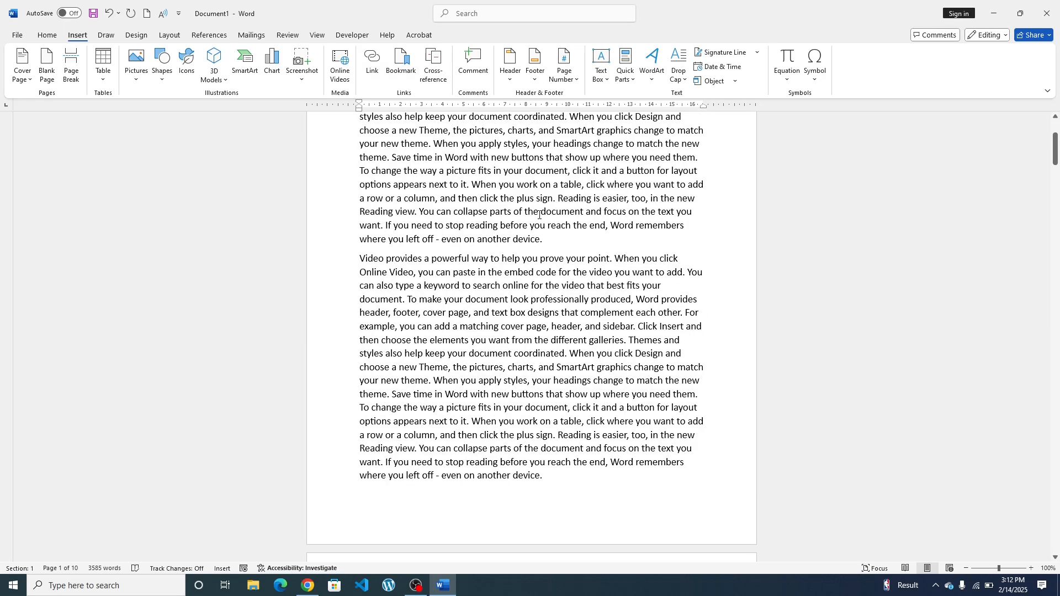
{"action": "scroll", "coordinate": [512, 247], "scroll_direction": "up", "scroll_amount": 3}
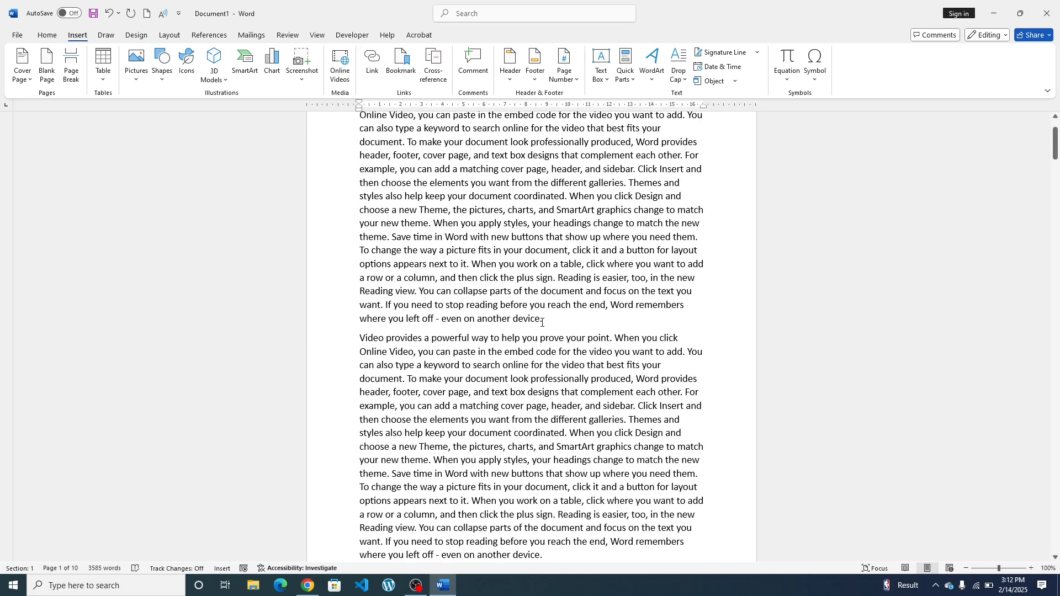
{"action": "left_click", "coordinate": [546, 320]}
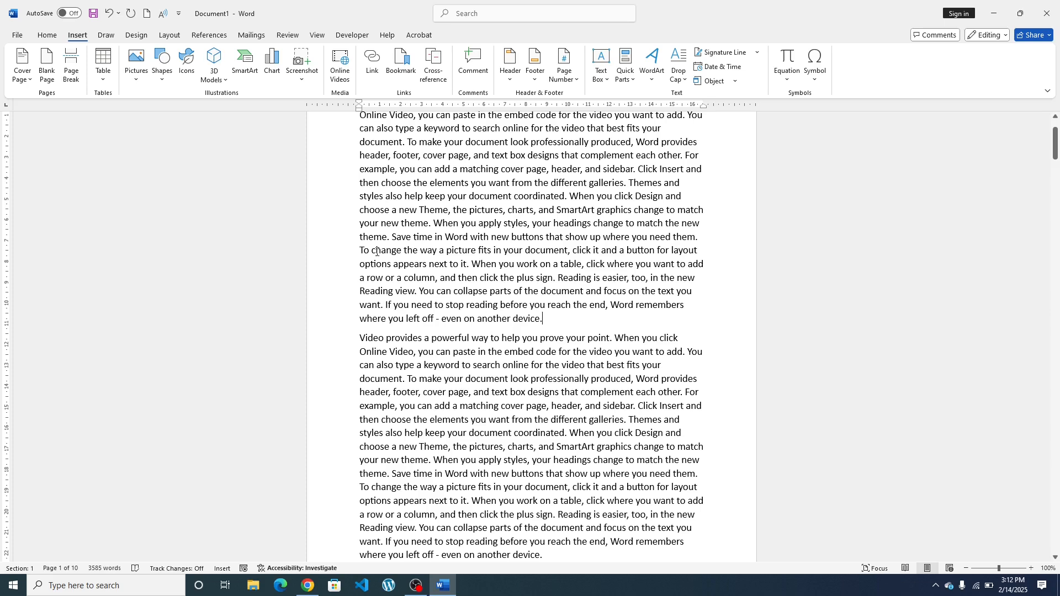
{"action": "left_click", "coordinate": [70, 66]}
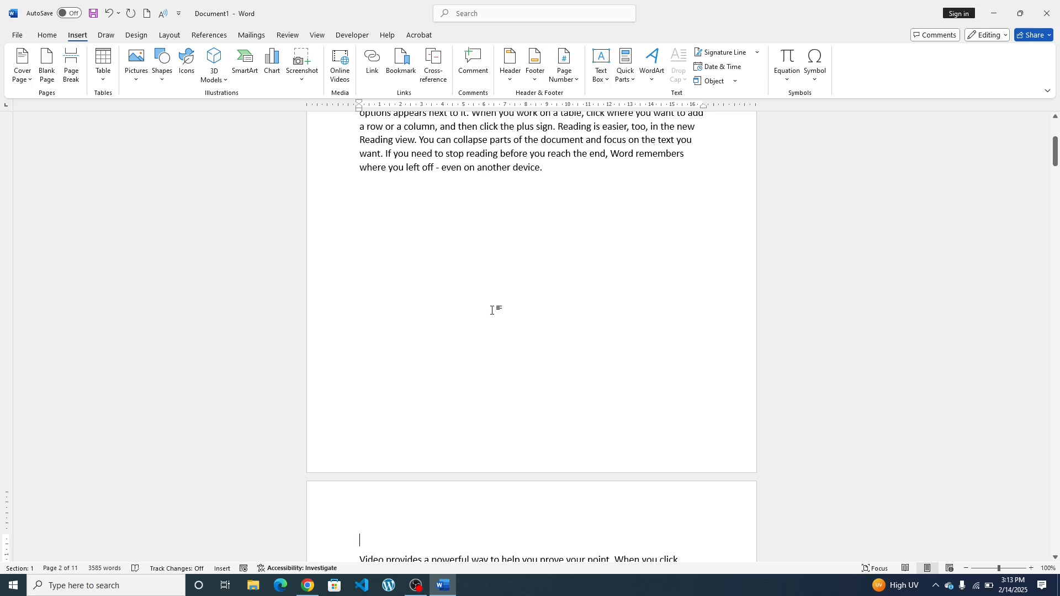
{"action": "scroll", "coordinate": [489, 397], "scroll_direction": "down", "scroll_amount": 2}
{"action": "scroll", "coordinate": [481, 285], "scroll_direction": "up", "scroll_amount": 3}
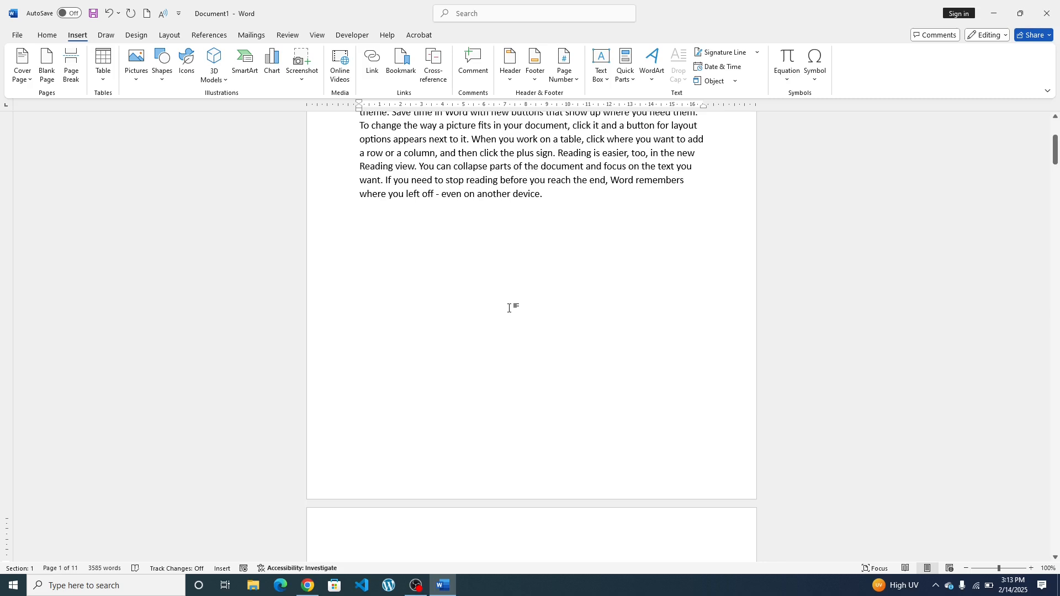
{"action": "scroll", "coordinate": [509, 309], "scroll_direction": "up", "scroll_amount": 3}
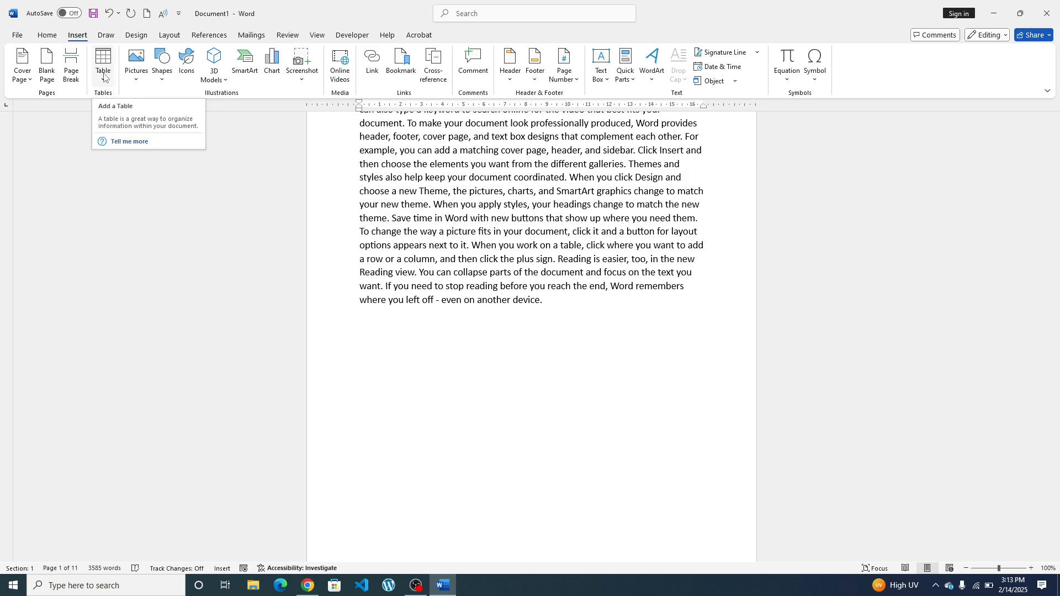
Step: Insert a table with four columns and four rows at the start of page 2
{"action": "scroll", "coordinate": [503, 351], "scroll_direction": "down", "scroll_amount": 1}
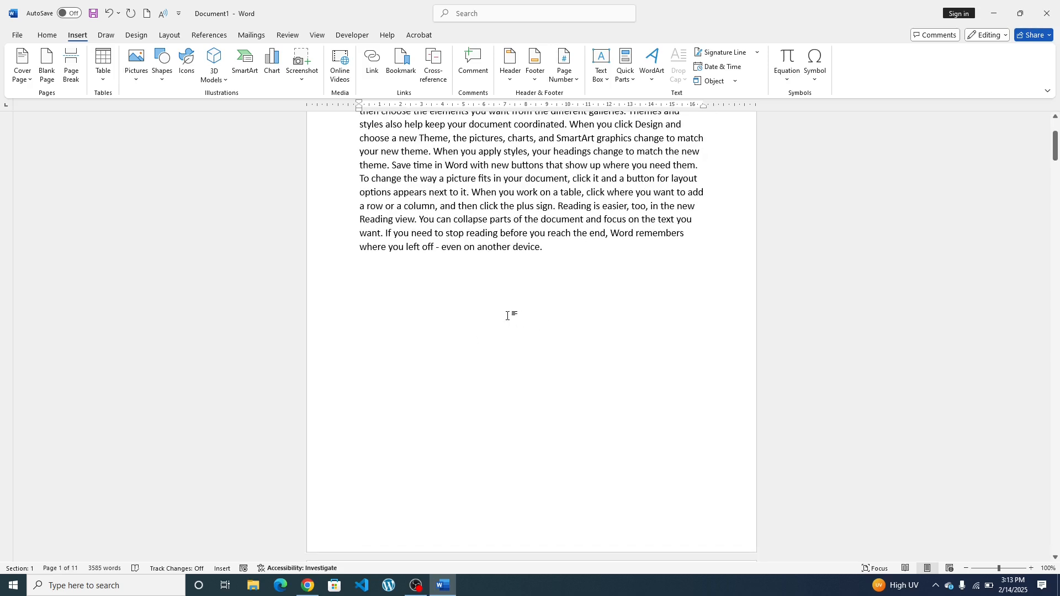
{"action": "left_click", "coordinate": [101, 65]}
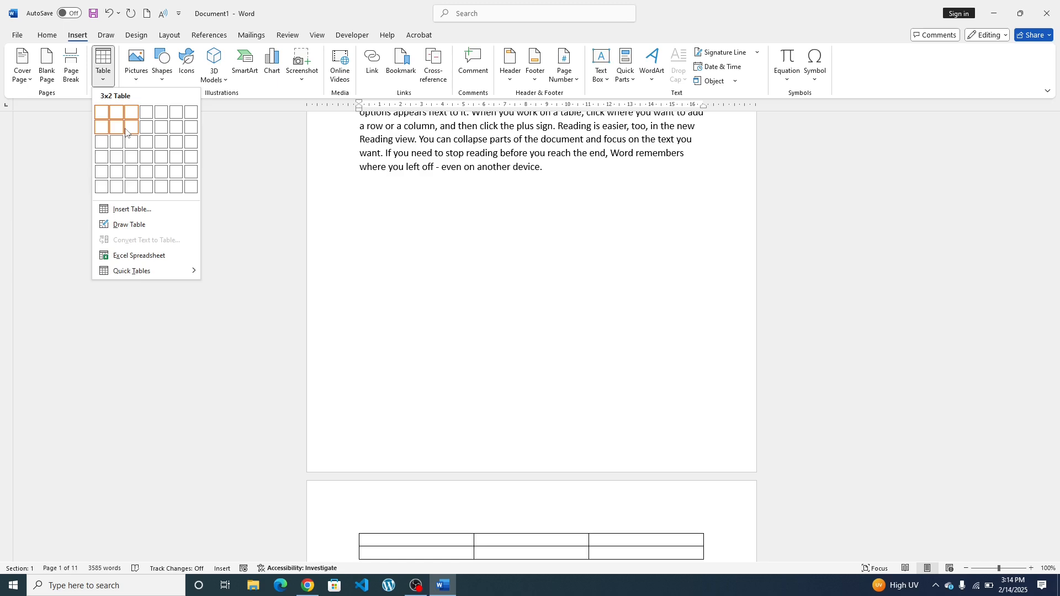
{"action": "left_click", "coordinate": [146, 159]}
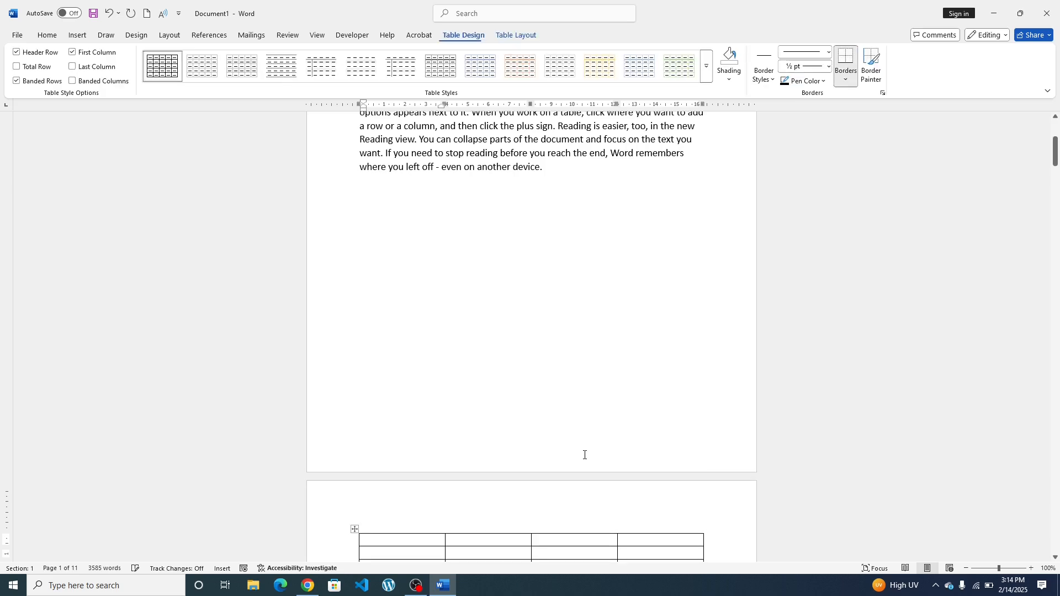
Step: Fill the first three header cells of the table with Name, Age and class
{"action": "scroll", "coordinate": [407, 371], "scroll_direction": "down", "scroll_amount": 2}
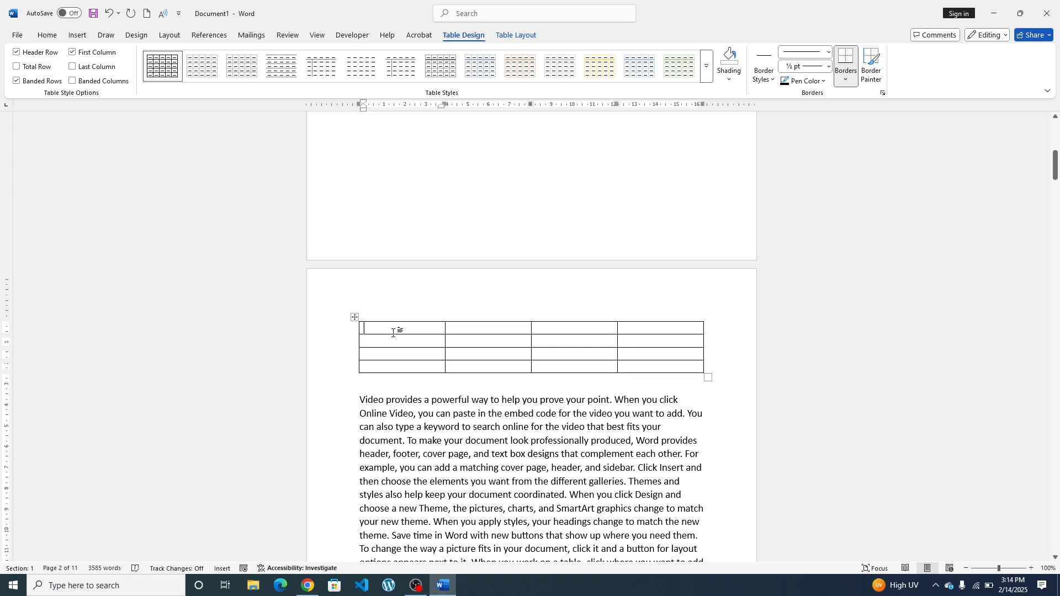
{"action": "type", "text": "r"}
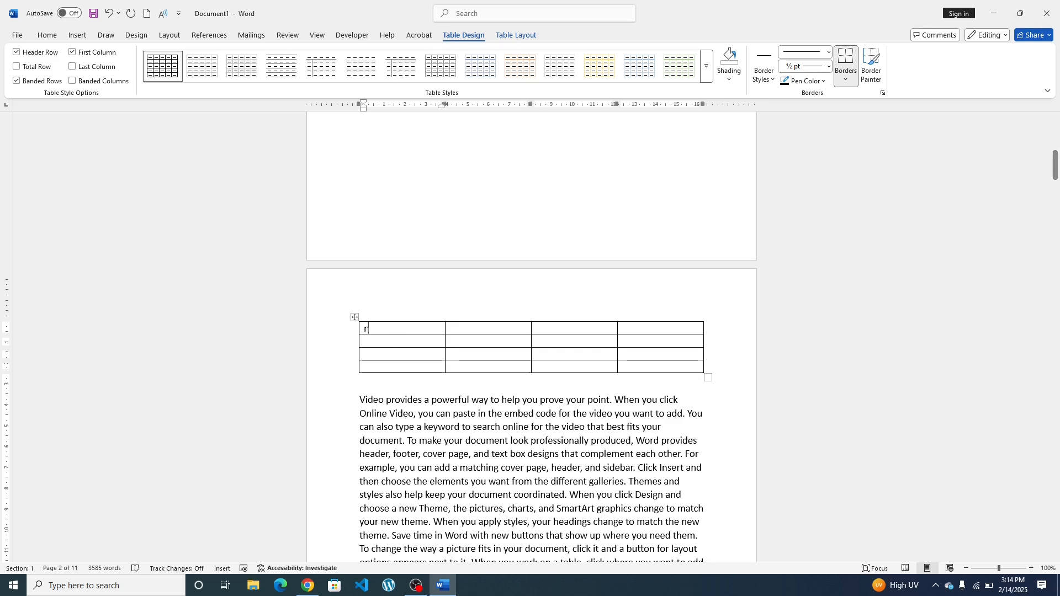
{"action": "type", "text": "ame"}
{"action": "key", "text": "Tab"}
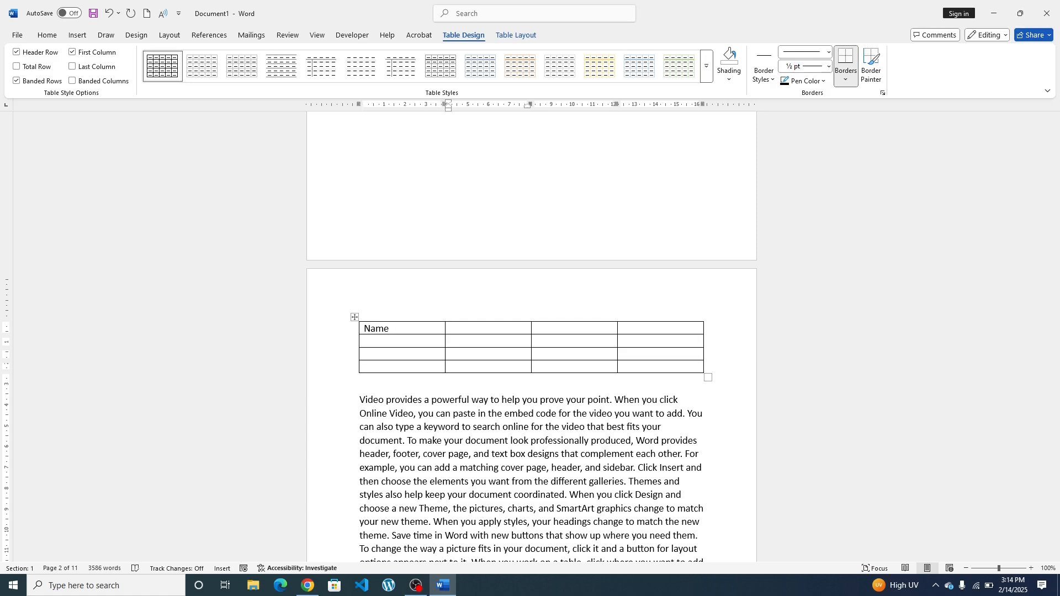
{"action": "type", "text": "age"}
{"action": "key", "text": "Tab"}
{"action": "type", "text": "class"}
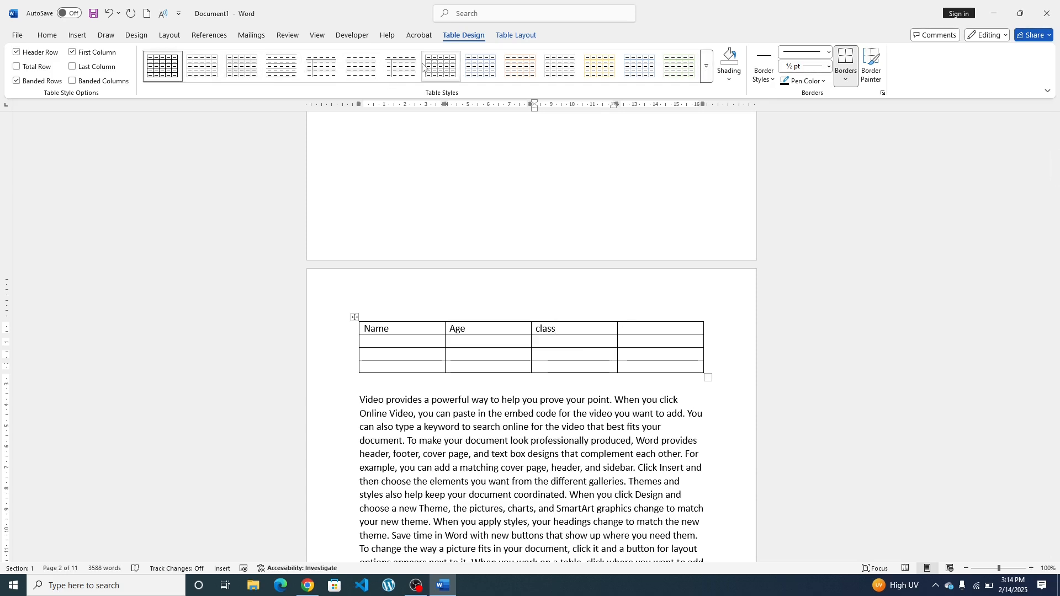
Step: Apply the plain table style with italic headings and shade the class cell orange
{"action": "left_click", "coordinate": [394, 67]}
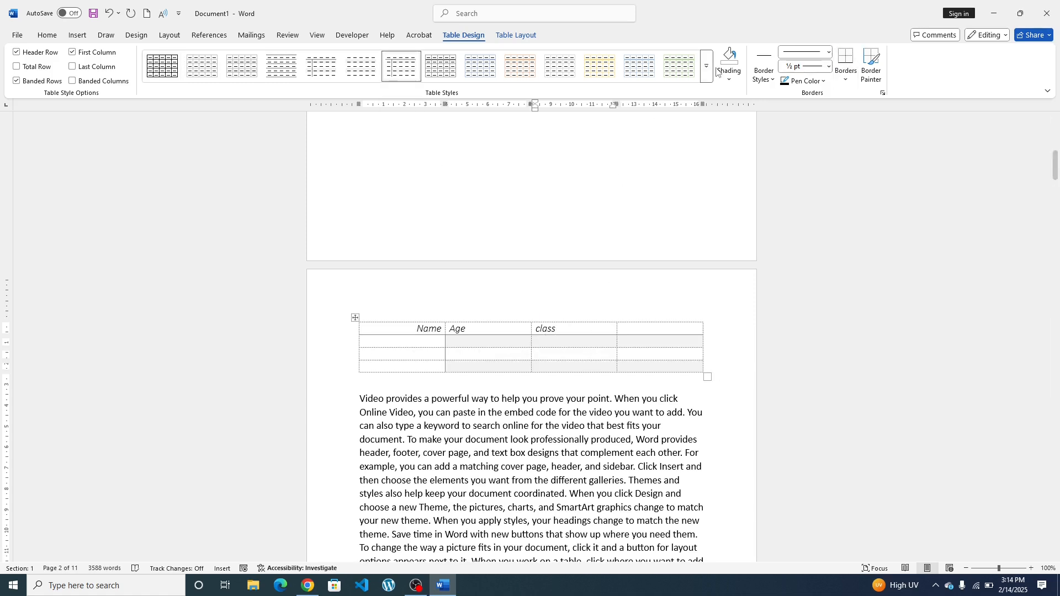
{"action": "left_click", "coordinate": [733, 81]}
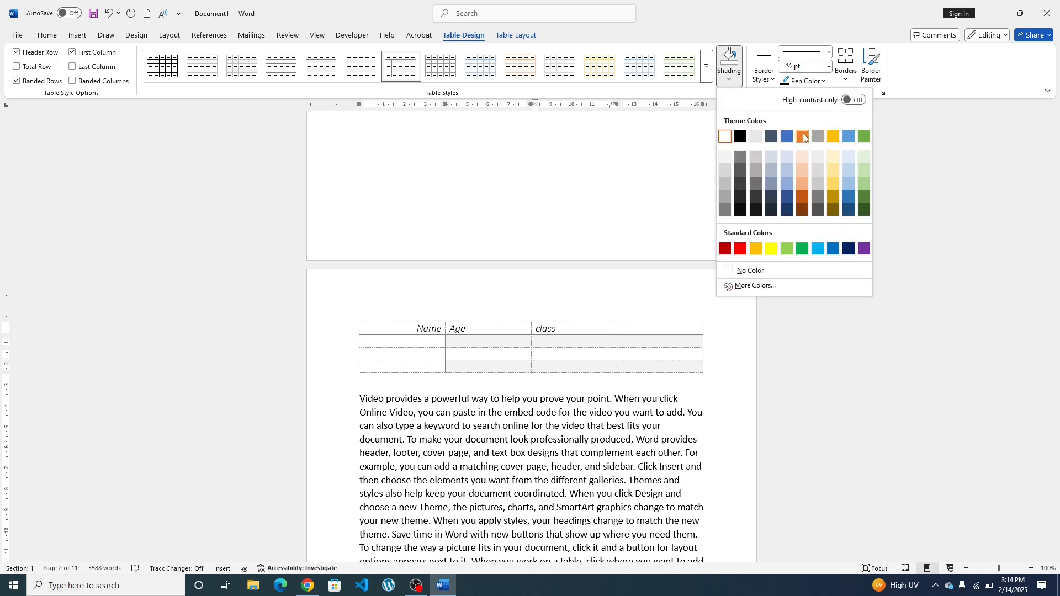
{"action": "key", "text": "Escape"}
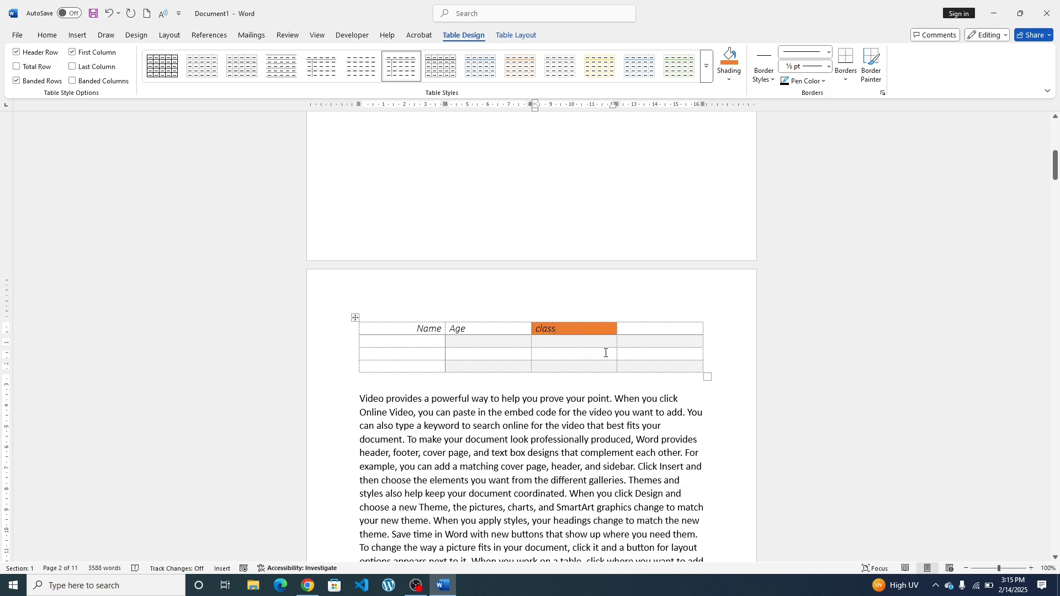
{"action": "left_click", "coordinate": [828, 67]}
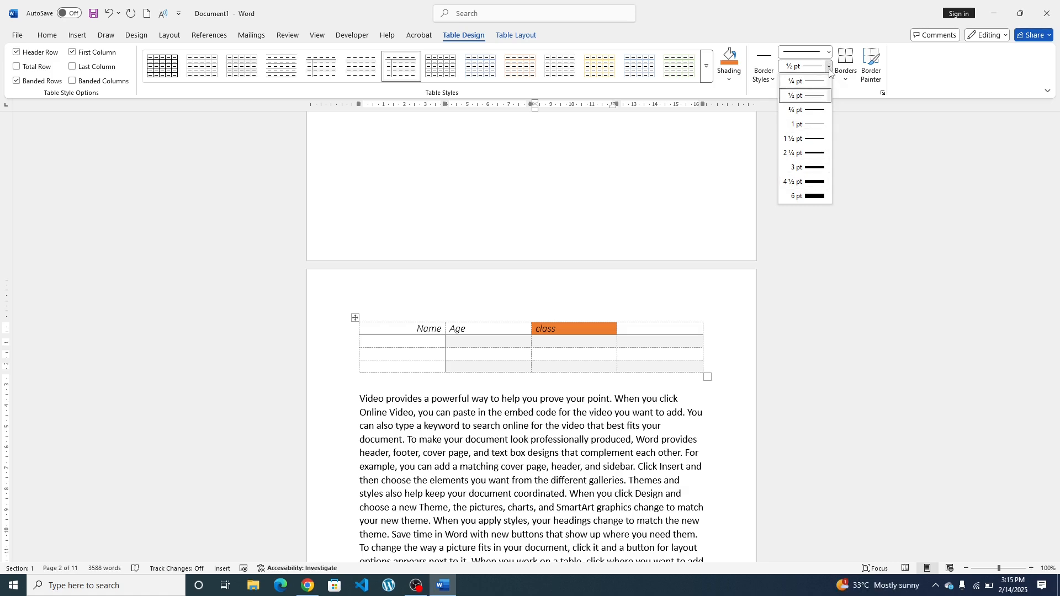
{"action": "left_click", "coordinate": [830, 69]}
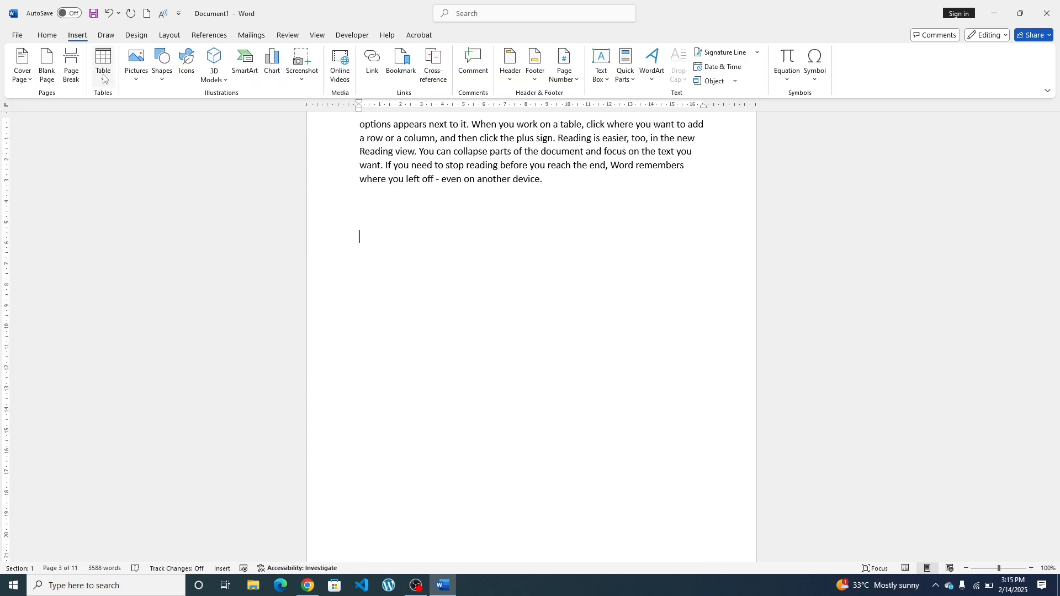
Step: Insert a table with 5 columns and 4 rows below the paragraph on page 3
{"action": "left_click", "coordinate": [105, 62]}
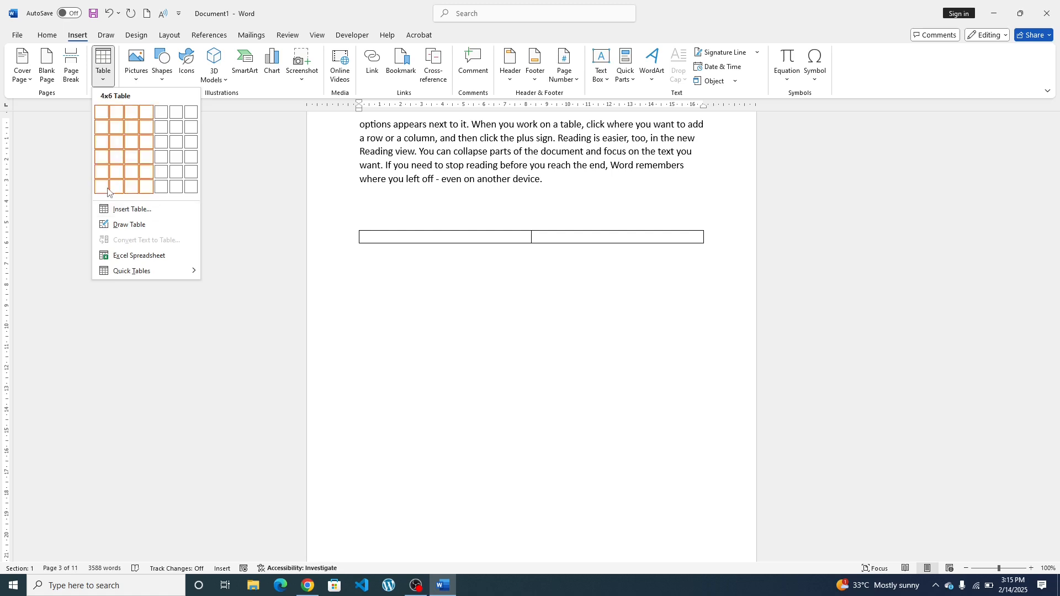
{"action": "left_click", "coordinate": [126, 210]}
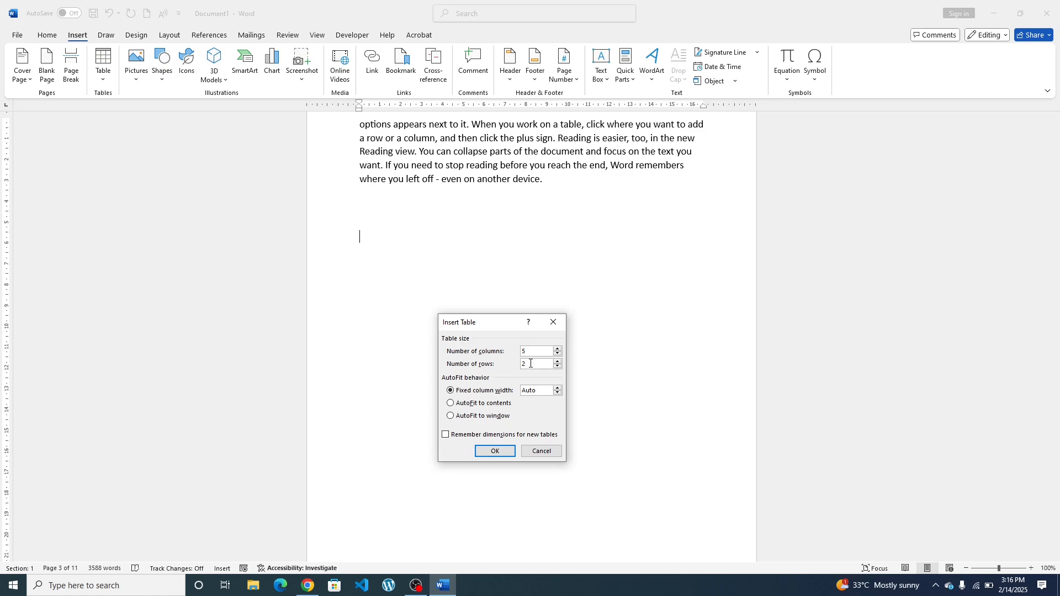
{"action": "left_click", "coordinate": [531, 364]}
{"action": "key", "text": "BackSpace"}
{"action": "type", "text": "4"}
{"action": "left_click", "coordinate": [494, 452]}
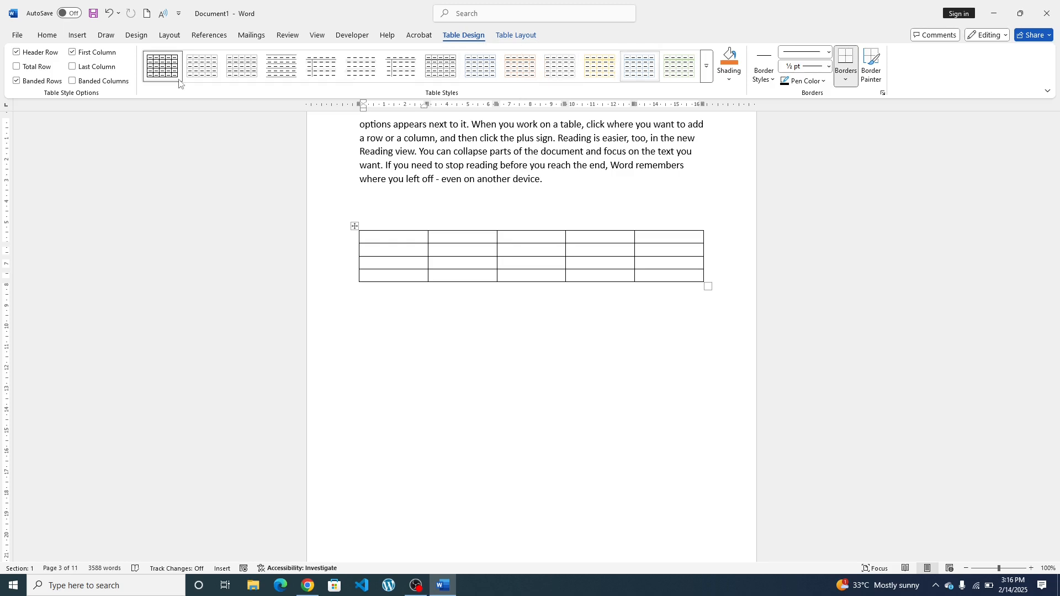
Step: Draw a table about 14.9 cm wide and 5.7 cm high below the five-column table, divided into three rows and five columns
{"action": "left_click", "coordinate": [74, 39]}
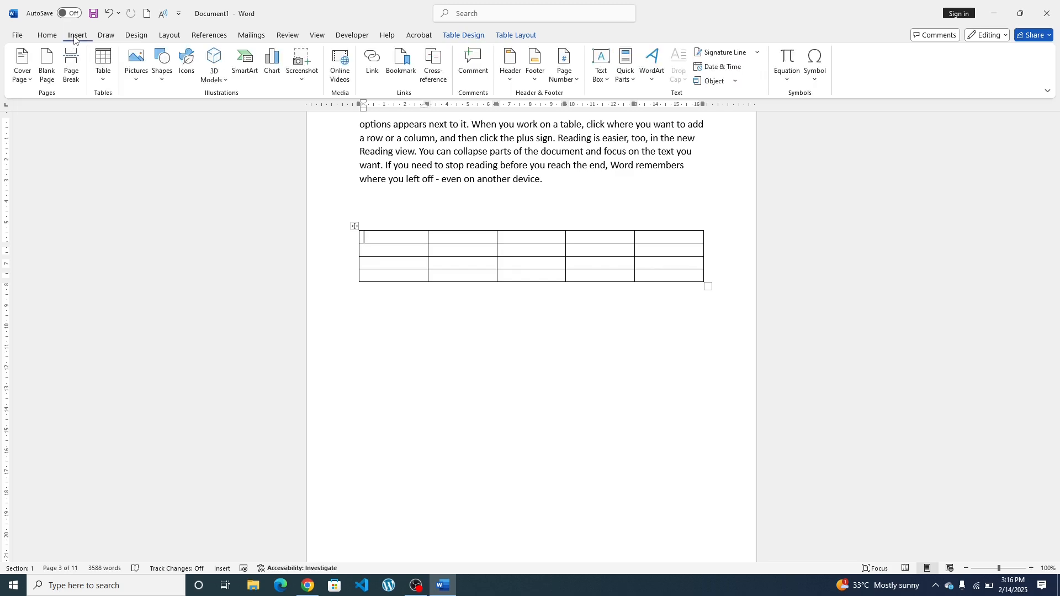
{"action": "left_click", "coordinate": [103, 62]}
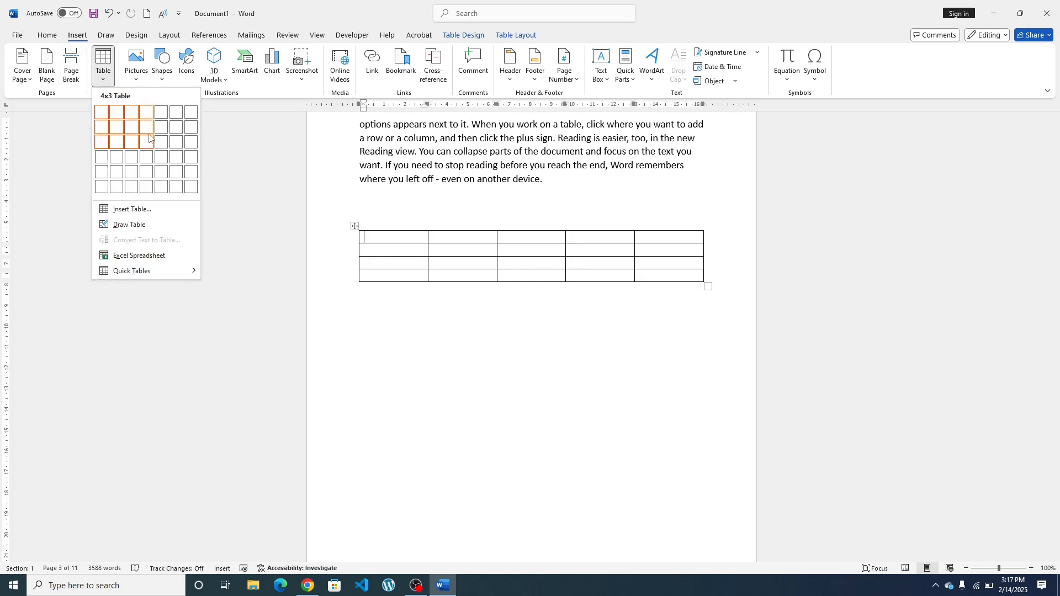
{"action": "left_click", "coordinate": [124, 225]}
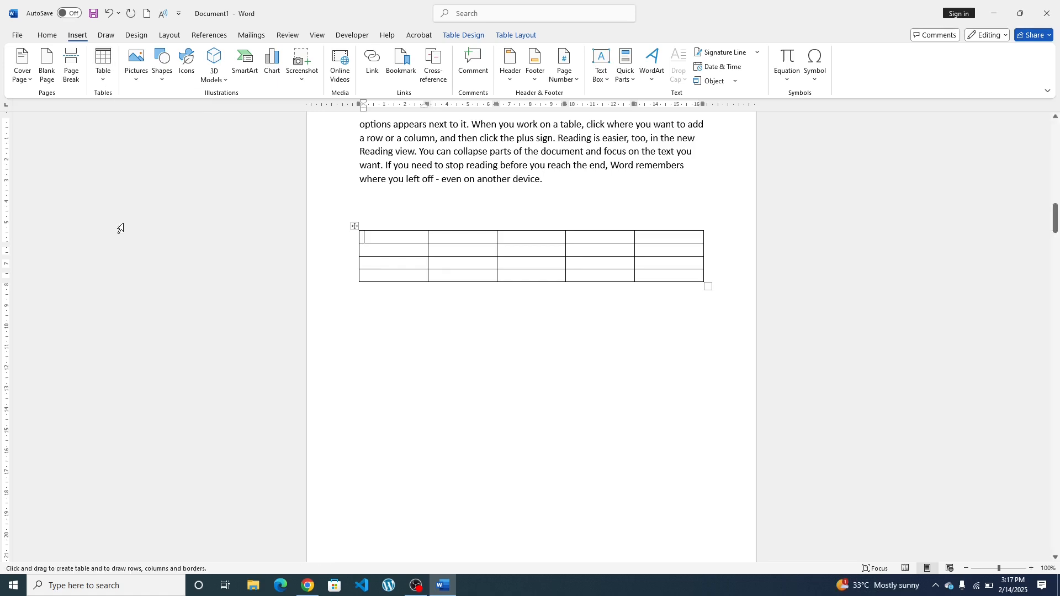
{"action": "left_click_drag", "start_coordinate": [376, 325], "coordinate": [688, 445]}
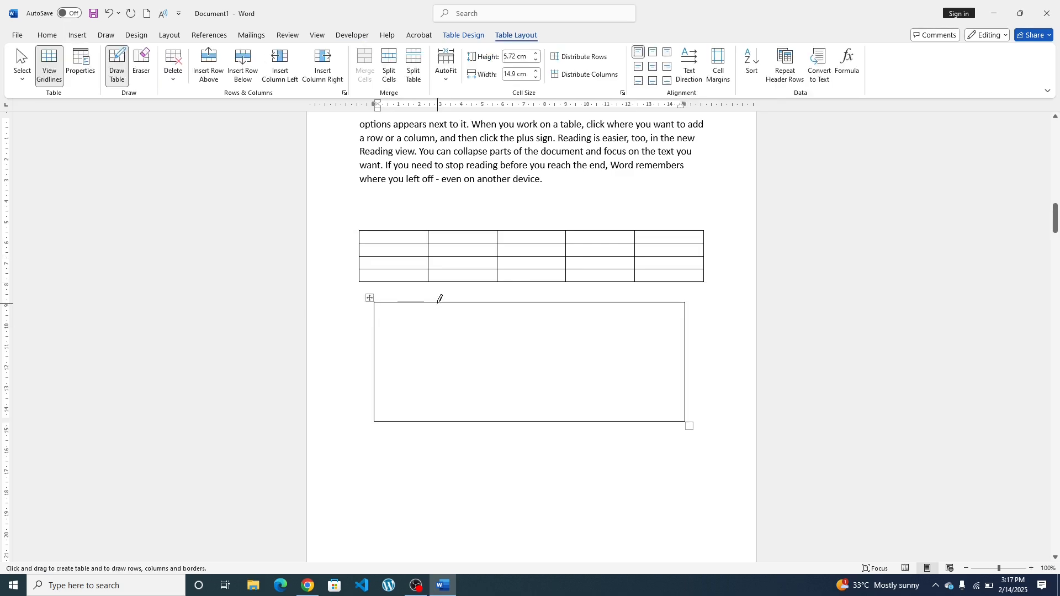
{"action": "left_click_drag", "start_coordinate": [440, 300], "coordinate": [436, 390]}
{"action": "left_click_drag", "start_coordinate": [543, 310], "coordinate": [545, 403]}
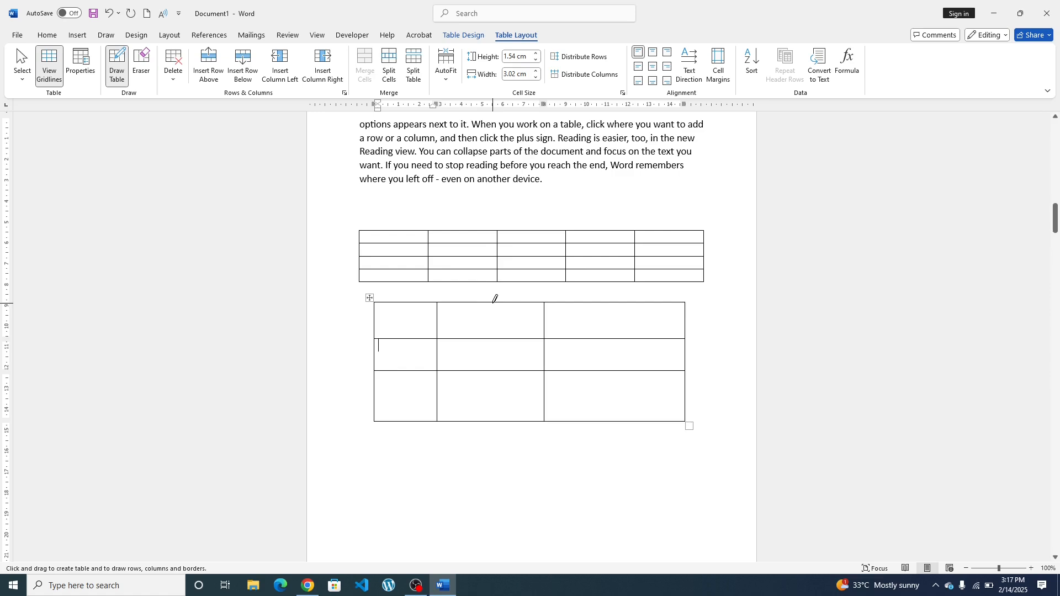
{"action": "mouse_move", "coordinate": [493, 303]}
{"action": "left_mouse_down"}
{"action": "mouse_move", "coordinate": [514, 389]}
{"action": "mouse_move", "coordinate": [504, 409]}
{"action": "left_mouse_up"}
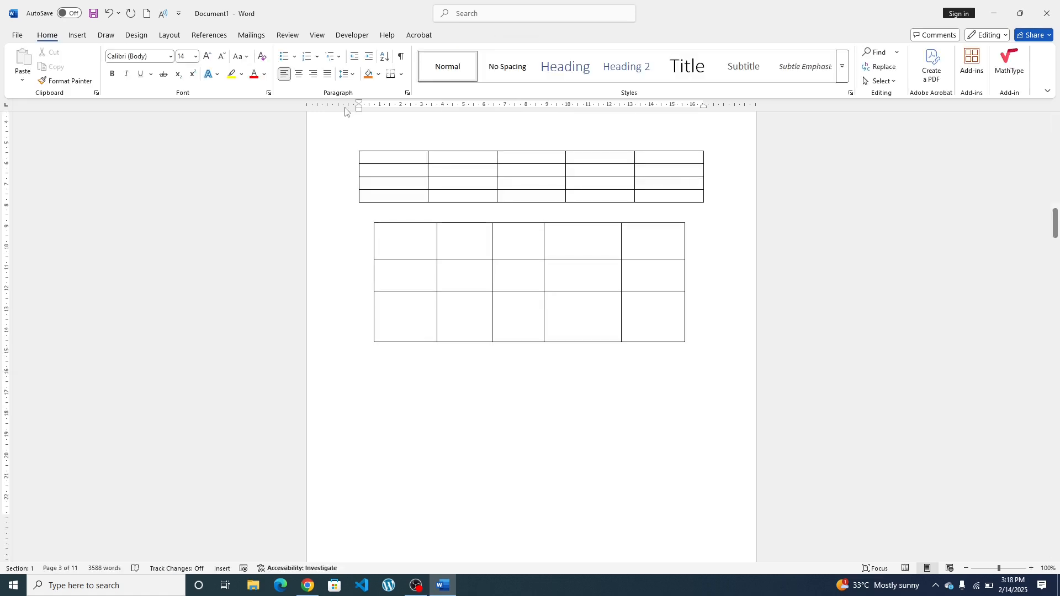
Step: Insert an Excel spreadsheet below the hand-drawn table on page 3
{"action": "left_click", "coordinate": [77, 34]}
{"action": "left_click", "coordinate": [103, 82]}
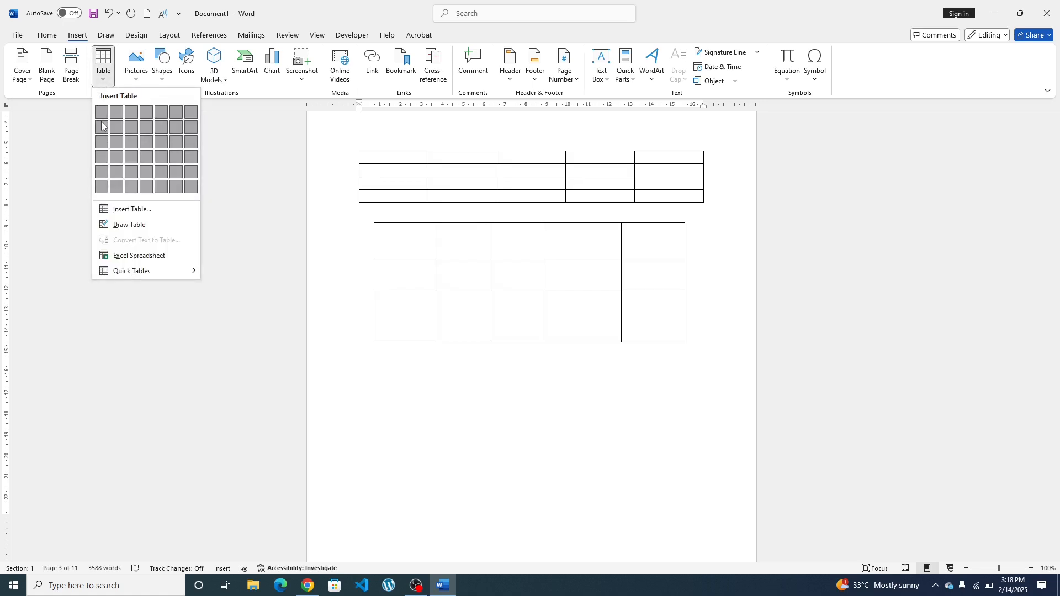
{"action": "left_click", "coordinate": [120, 256]}
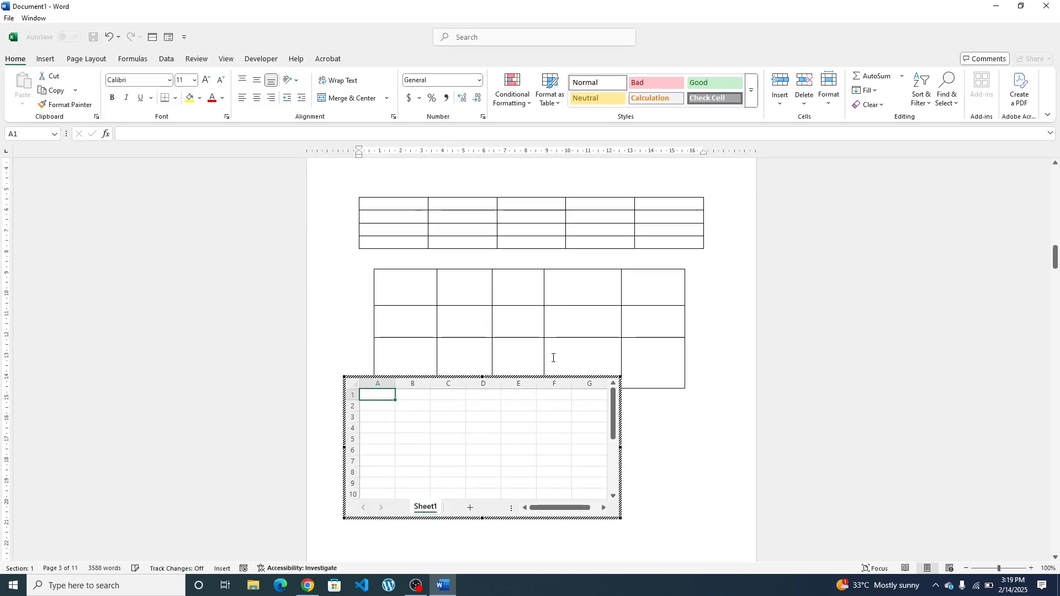
Step: Leave the embedded spreadsheet, reopen it to view its rows, and return to the document
{"action": "left_click", "coordinate": [551, 362]}
{"action": "scroll", "coordinate": [554, 370], "scroll_direction": "down", "scroll_amount": 1}
{"action": "scroll", "coordinate": [557, 379], "scroll_direction": "up", "scroll_amount": 1}
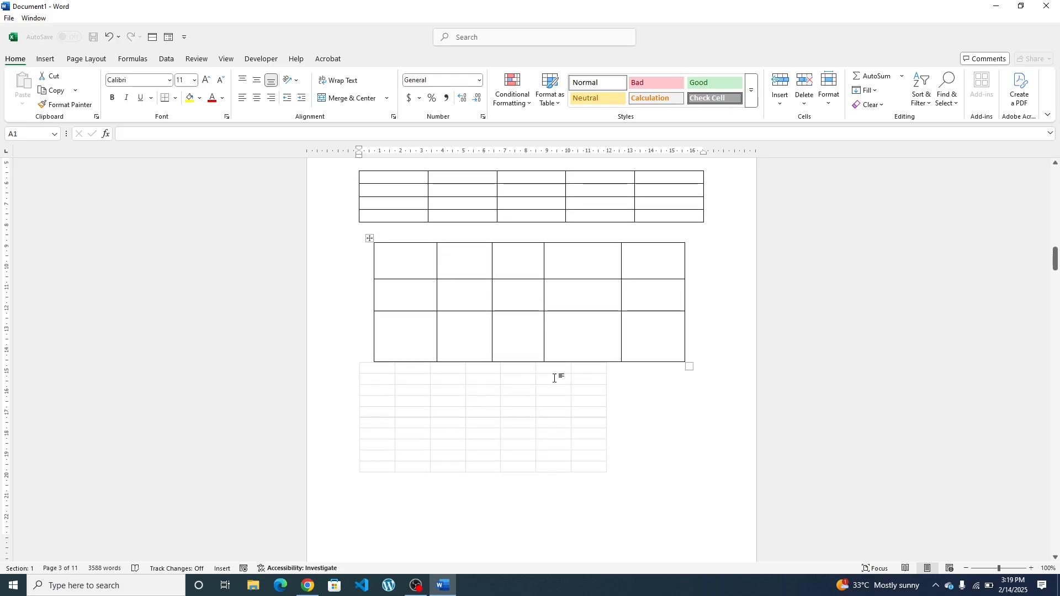
{"action": "double_click", "coordinate": [558, 376]}
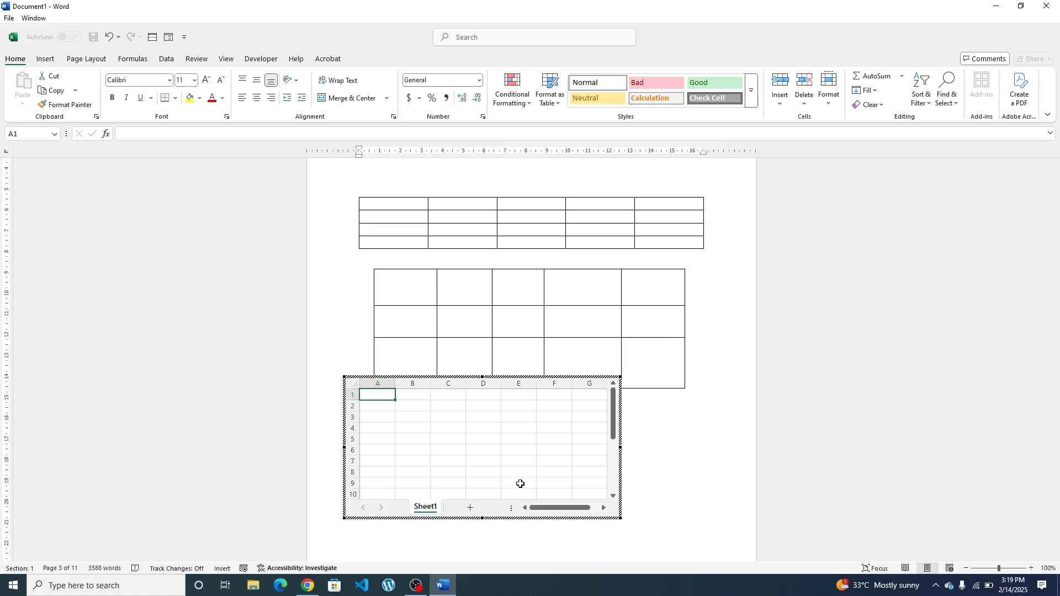
{"action": "scroll", "coordinate": [503, 461], "scroll_direction": "down", "scroll_amount": 2}
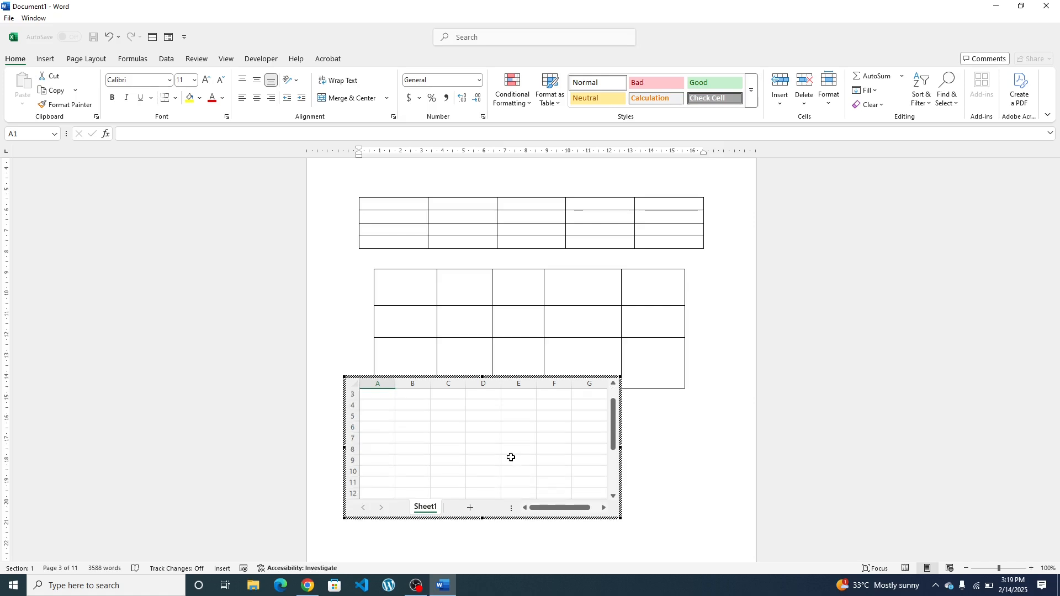
{"action": "left_click", "coordinate": [645, 511]}
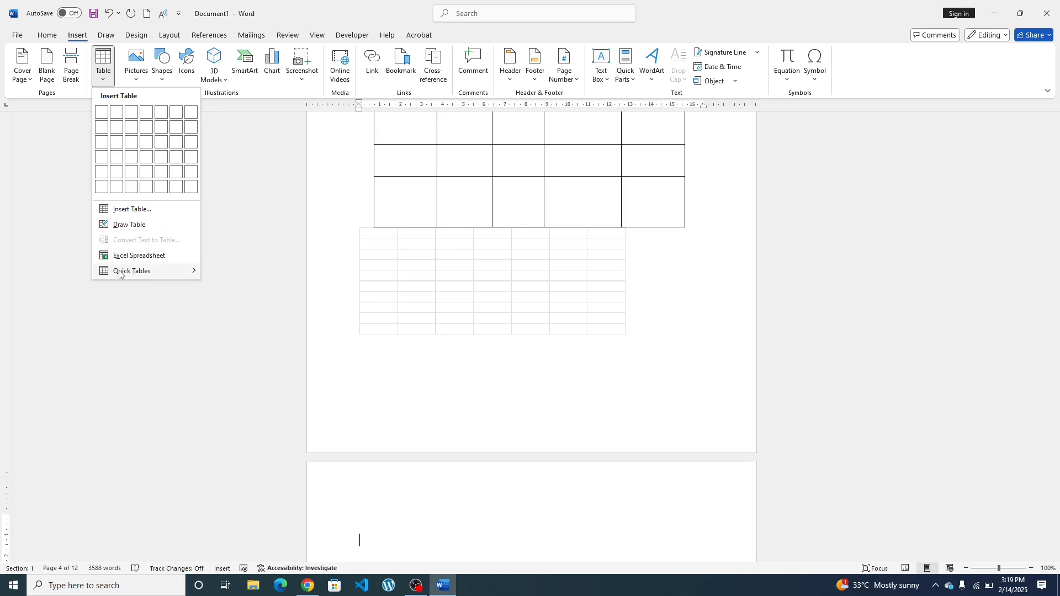
Step: Browse the built-in quick table designs from the calendars to the With Subheads styles
{"action": "mouse_move", "coordinate": [122, 277]}
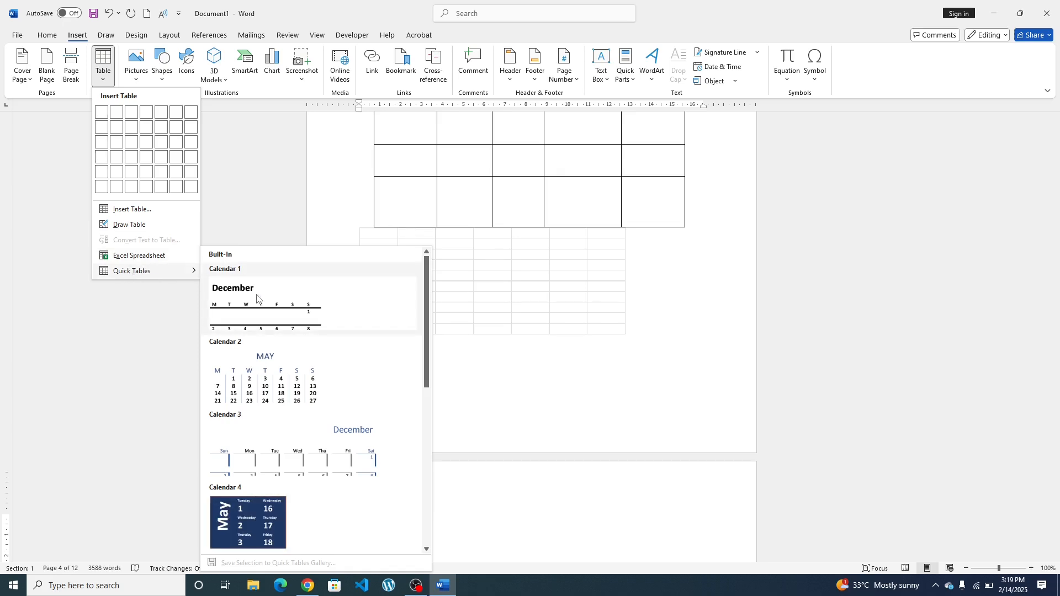
{"action": "scroll", "coordinate": [259, 349], "scroll_direction": "down", "scroll_amount": 3}
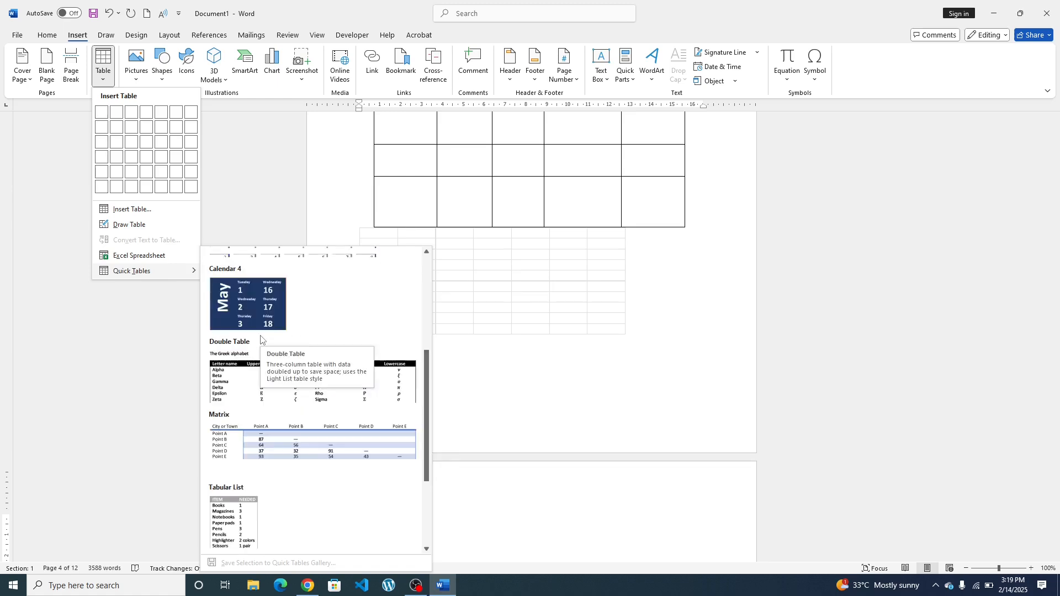
{"action": "scroll", "coordinate": [261, 347], "scroll_direction": "down", "scroll_amount": 2}
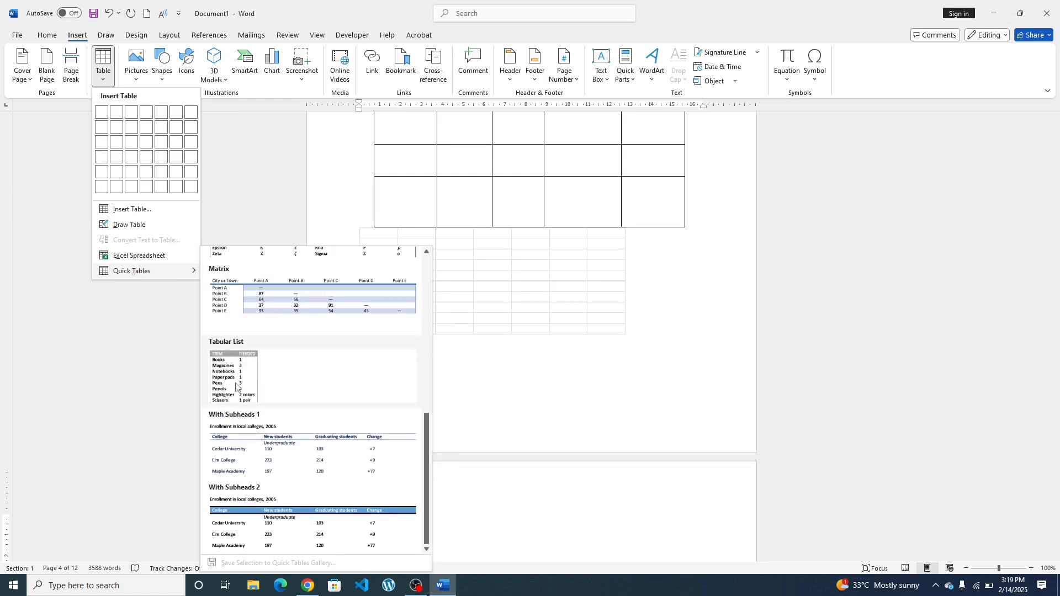
{"action": "scroll", "coordinate": [266, 381], "scroll_direction": "up", "scroll_amount": 10}
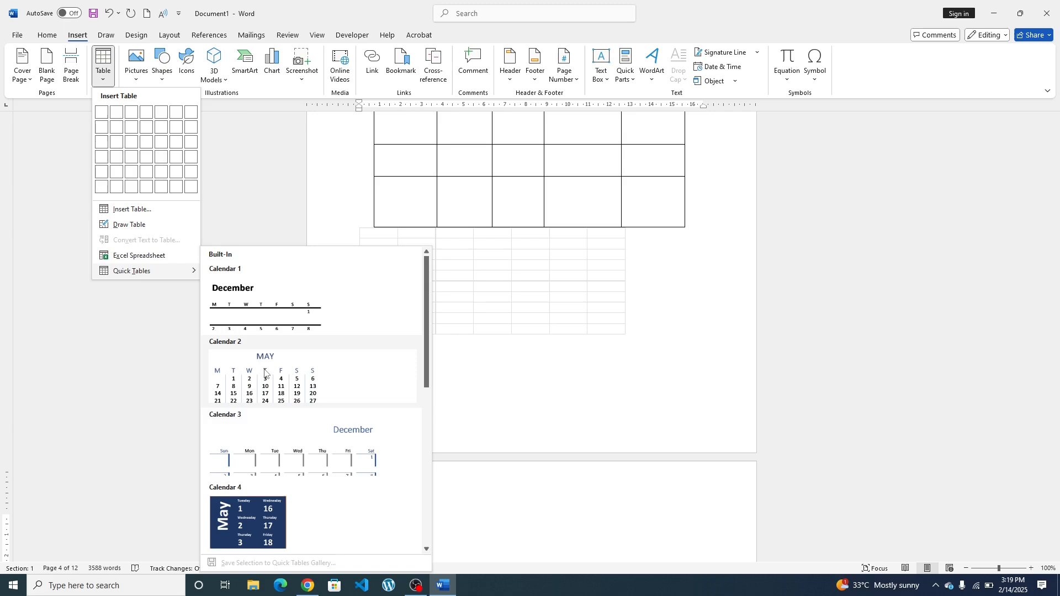
{"action": "scroll", "coordinate": [270, 387], "scroll_direction": "down", "scroll_amount": 5}
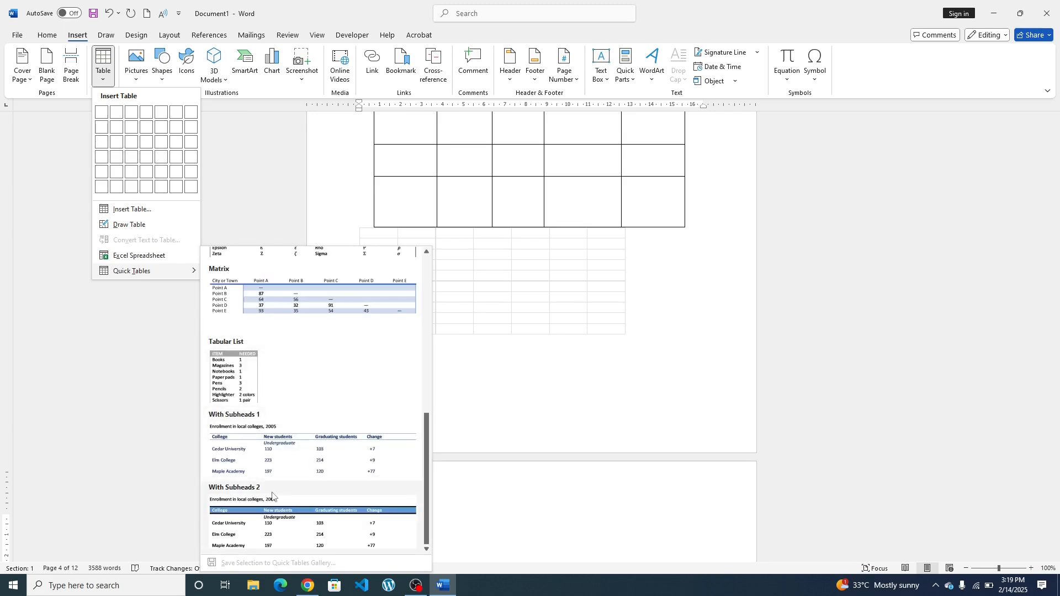
{"action": "scroll", "coordinate": [267, 459], "scroll_direction": "up", "scroll_amount": 3}
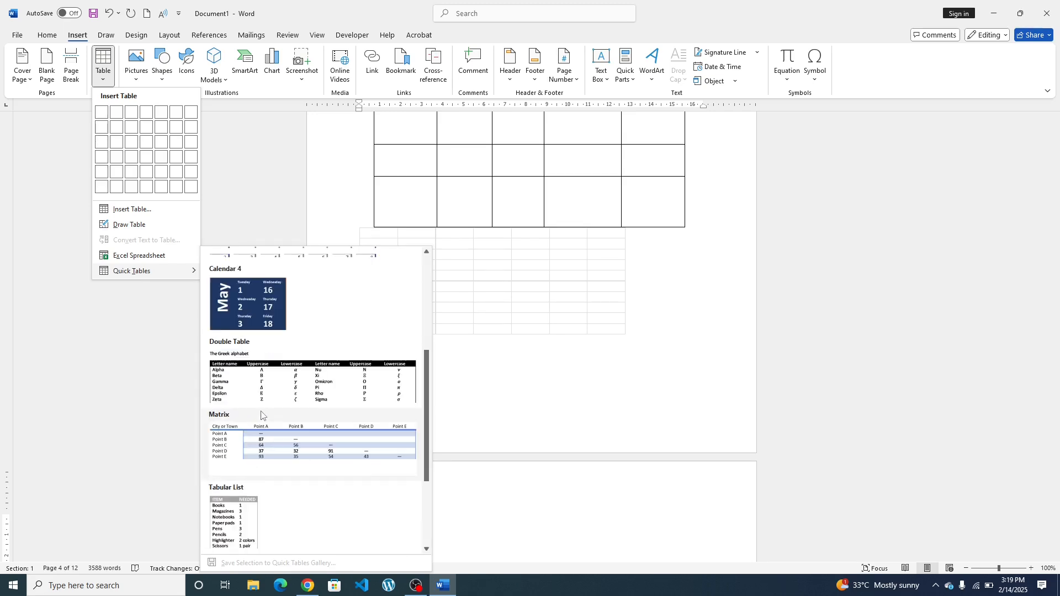
{"action": "scroll", "coordinate": [262, 421], "scroll_direction": "down", "scroll_amount": 3}
{"action": "scroll", "coordinate": [262, 421], "scroll_direction": "up", "scroll_amount": 5}
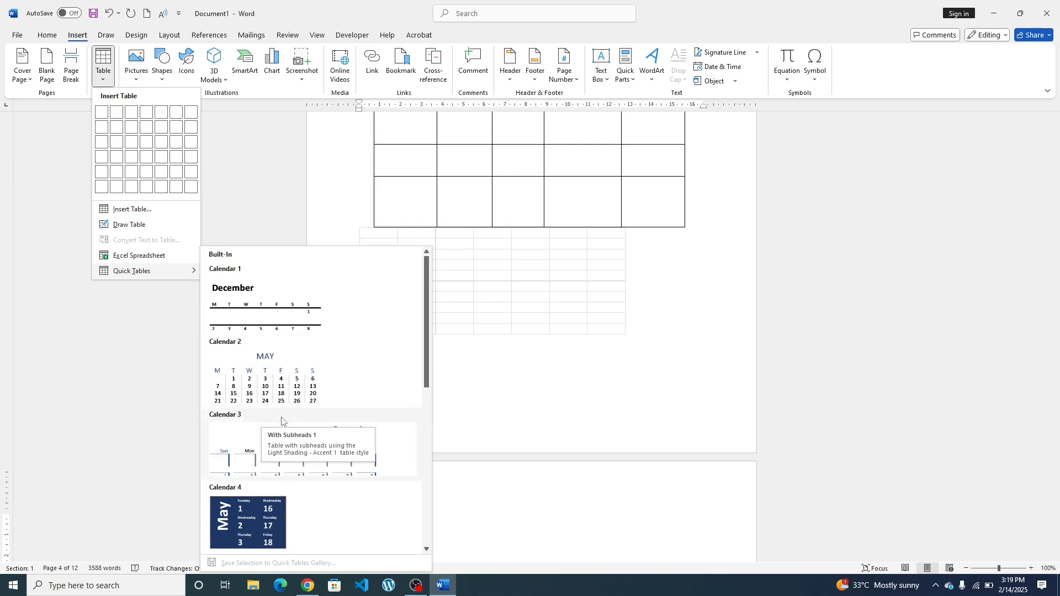
{"action": "scroll", "coordinate": [311, 465], "scroll_direction": "down", "scroll_amount": 6}
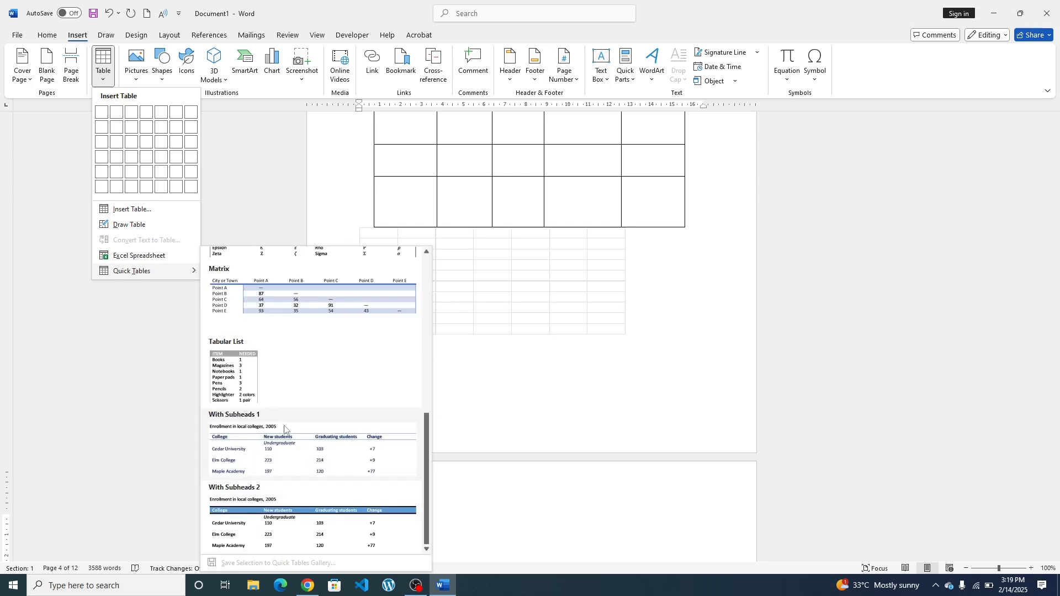
{"action": "scroll", "coordinate": [287, 495], "scroll_direction": "up", "scroll_amount": 4}
{"action": "scroll", "coordinate": [267, 353], "scroll_direction": "up", "scroll_amount": 3}
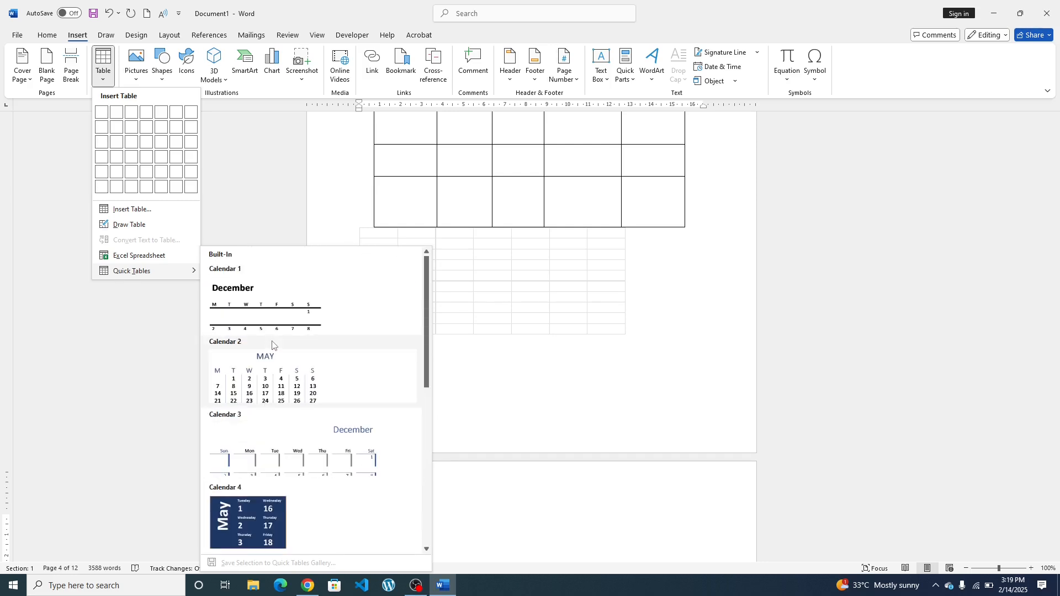
{"action": "scroll", "coordinate": [288, 431], "scroll_direction": "down", "scroll_amount": 7}
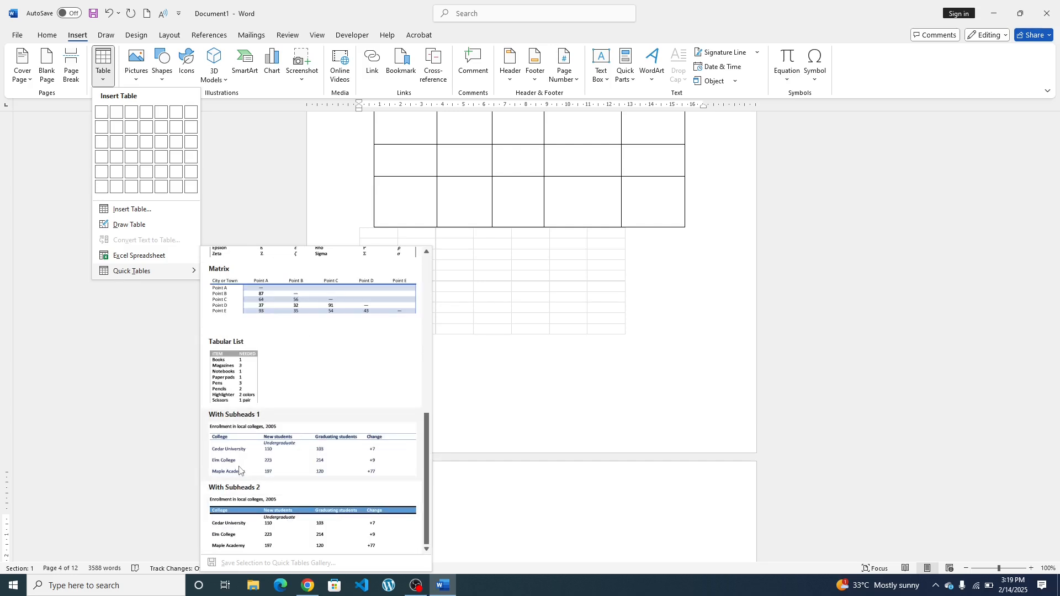
{"action": "scroll", "coordinate": [259, 431], "scroll_direction": "up", "scroll_amount": 7}
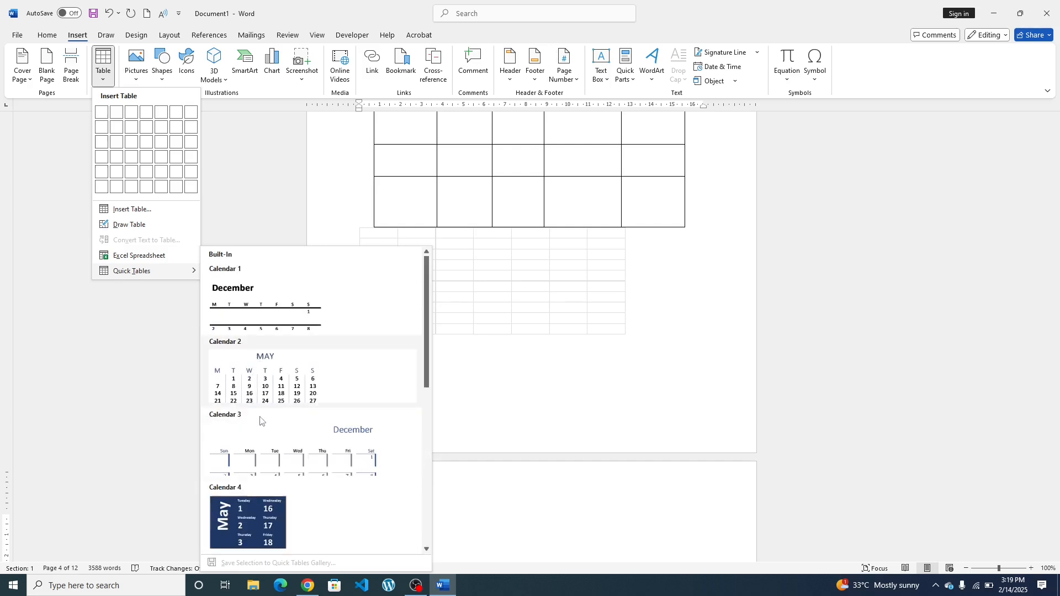
Step: Insert the Matrix quick table at the start of page 4 and place the cursor below it
{"action": "scroll", "coordinate": [266, 465], "scroll_direction": "down", "scroll_amount": 4}
{"action": "left_click", "coordinate": [264, 444]}
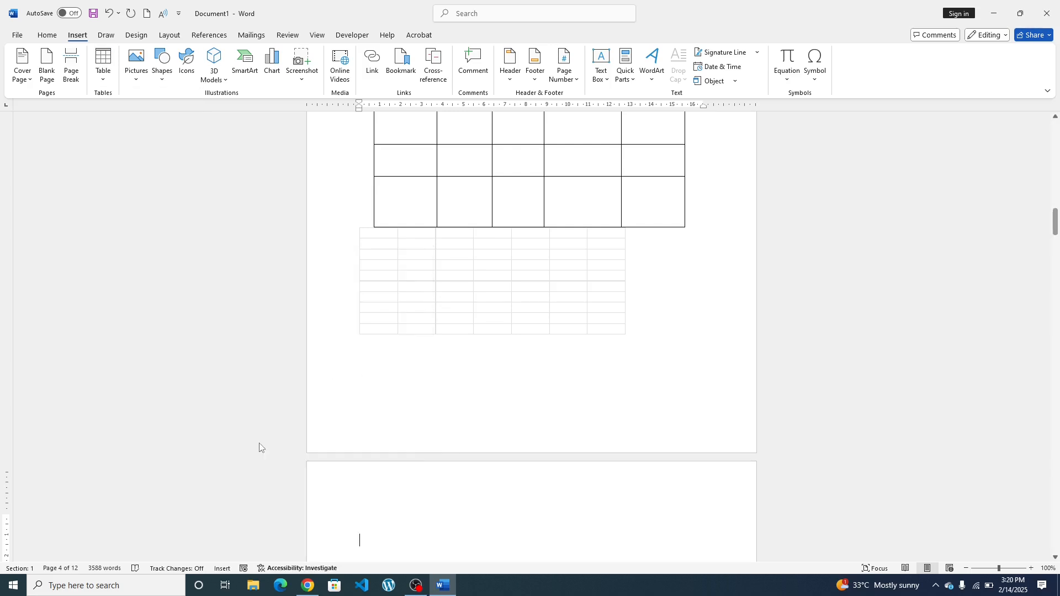
{"action": "scroll", "coordinate": [662, 475], "scroll_direction": "down", "scroll_amount": 4}
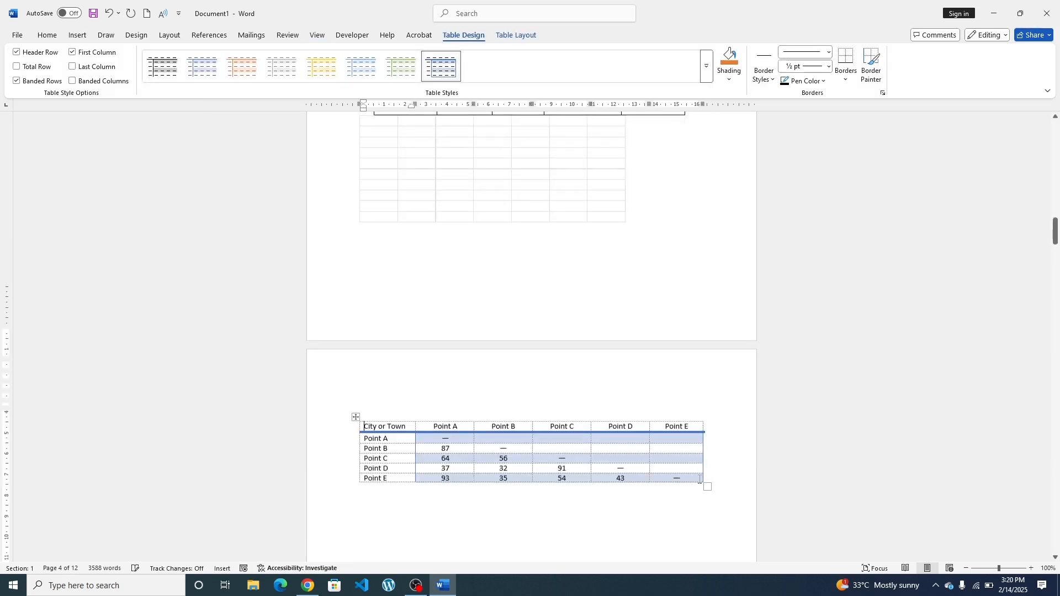
{"action": "scroll", "coordinate": [415, 369], "scroll_direction": "down", "scroll_amount": 5}
{"action": "scroll", "coordinate": [433, 350], "scroll_direction": "up", "scroll_amount": 3}
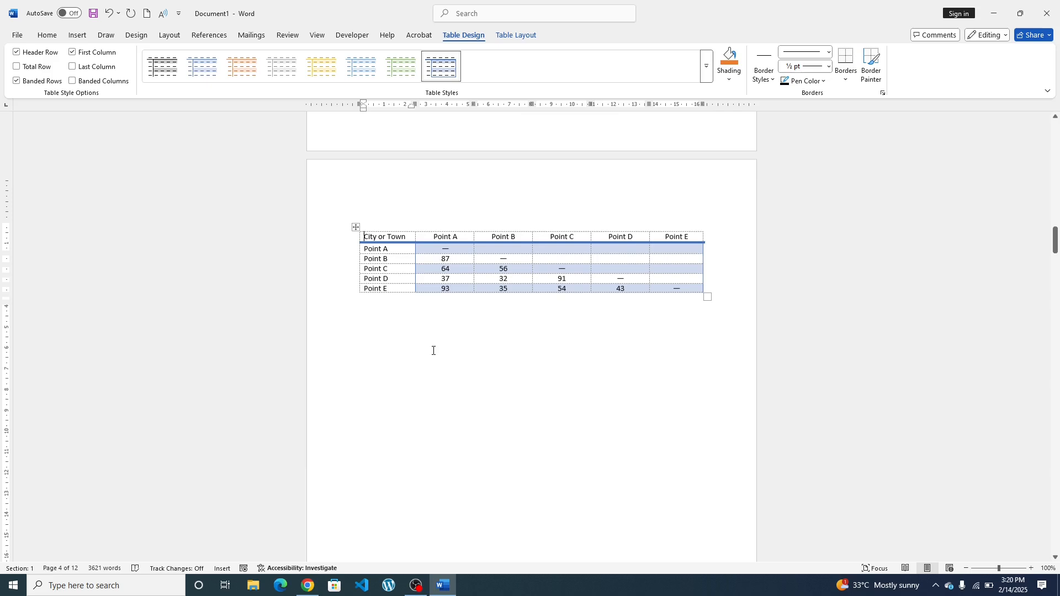
{"action": "left_click", "coordinate": [424, 363]}
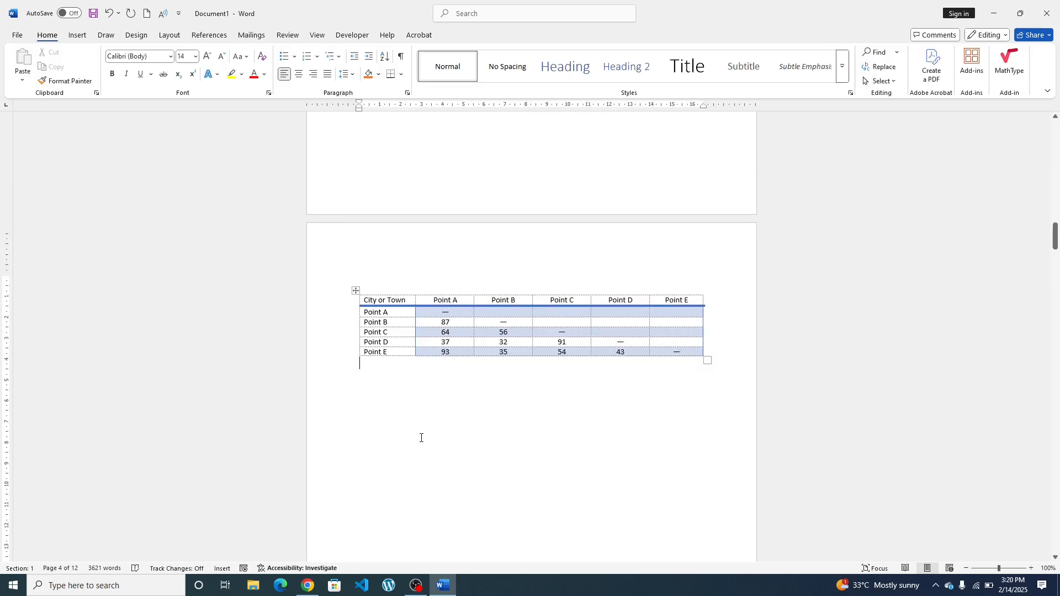
Step: Convert the first paragraph on page 6 to a two-column table, separating the text at hyphens with automatic fixed column width
{"action": "scroll", "coordinate": [541, 401], "scroll_direction": "down", "scroll_amount": 10}
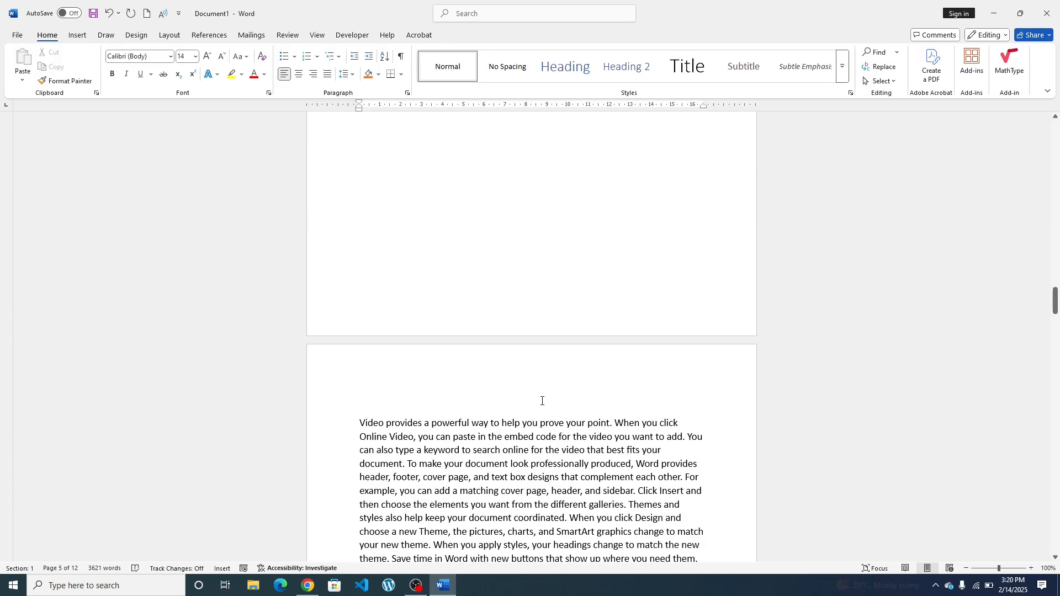
{"action": "scroll", "coordinate": [544, 401], "scroll_direction": "down", "scroll_amount": 8}
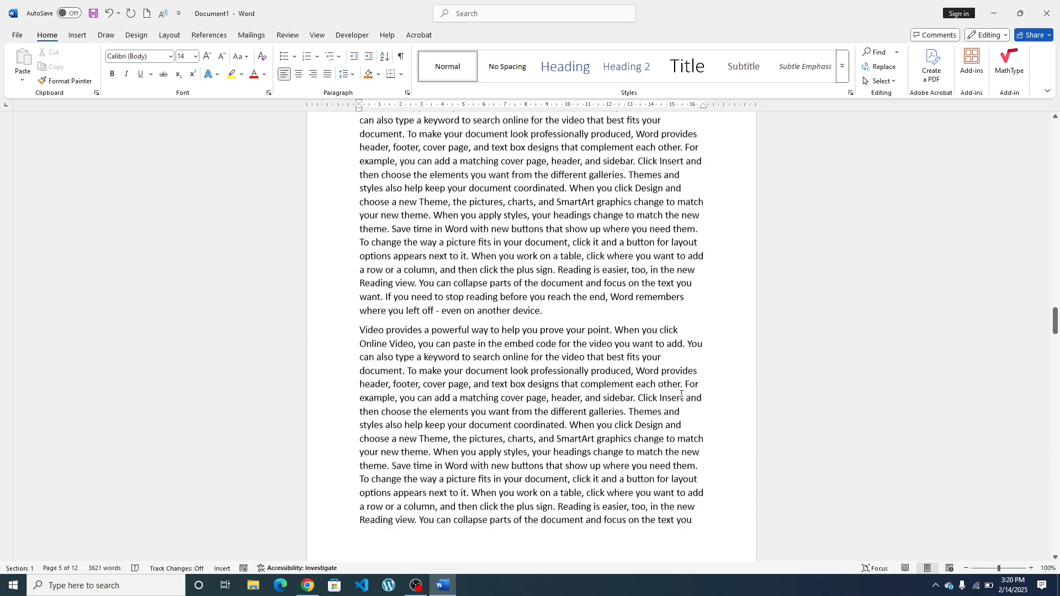
{"action": "scroll", "coordinate": [561, 375], "scroll_direction": "down", "scroll_amount": 8}
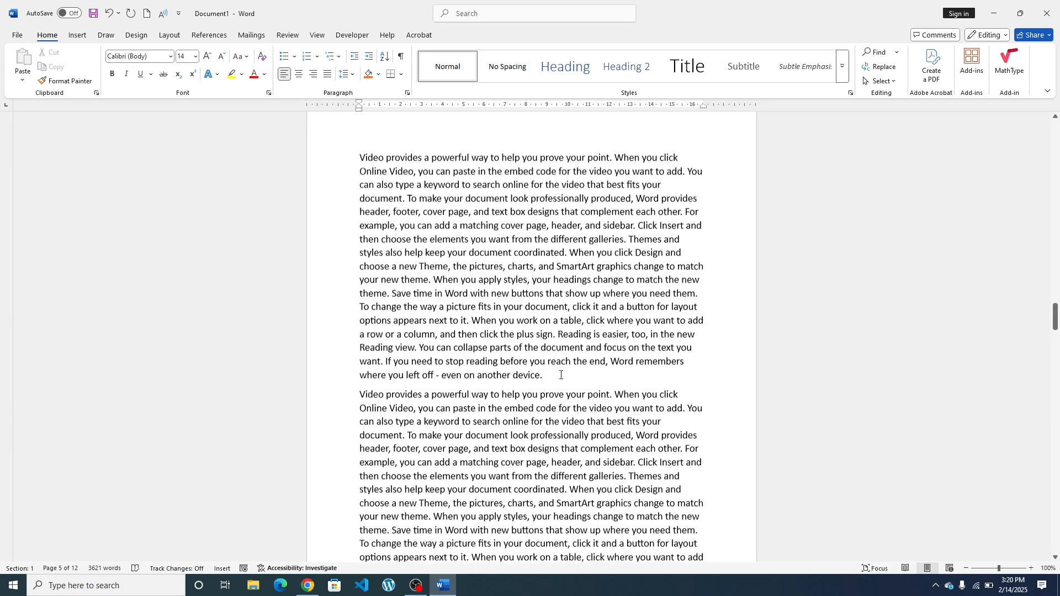
{"action": "left_click", "coordinate": [361, 155]}
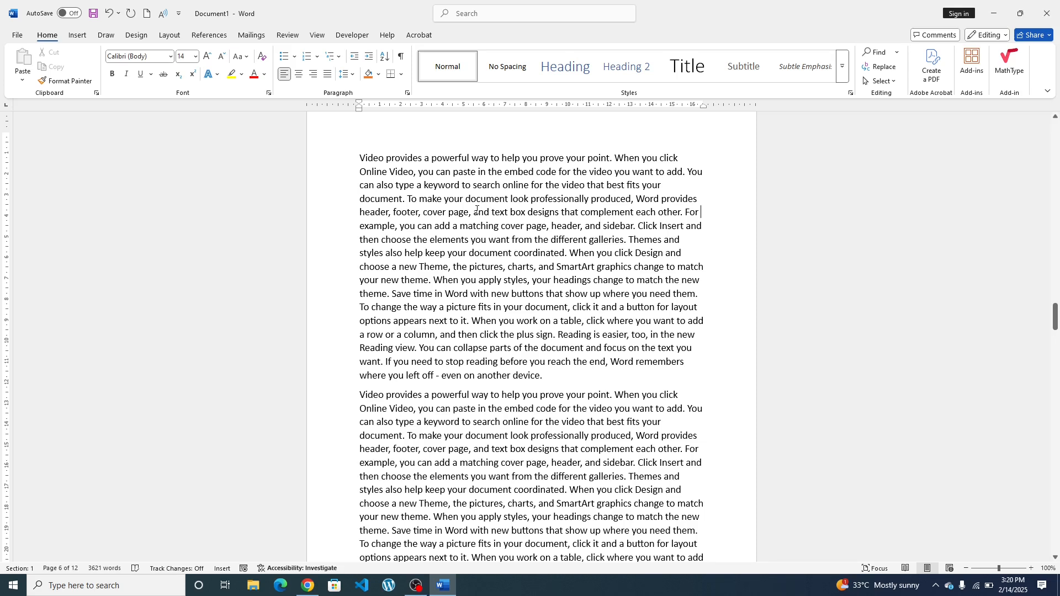
{"action": "left_click", "coordinate": [356, 153], "text": "shift"}
{"action": "key", "text": "Right"}
{"action": "left_click_drag", "start_coordinate": [359, 158], "coordinate": [639, 376]}
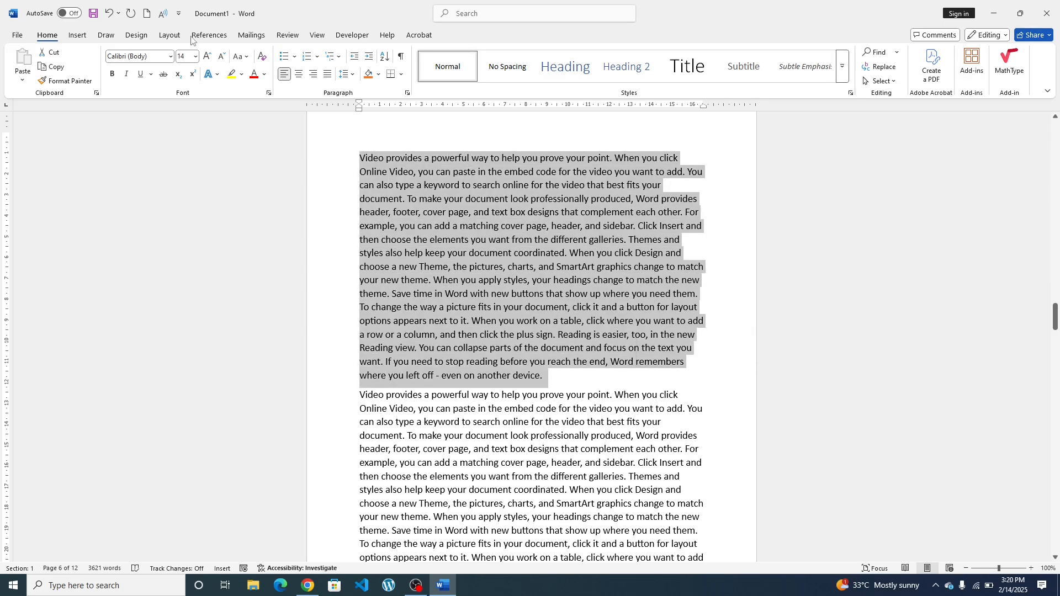
{"action": "left_click", "coordinate": [78, 41]}
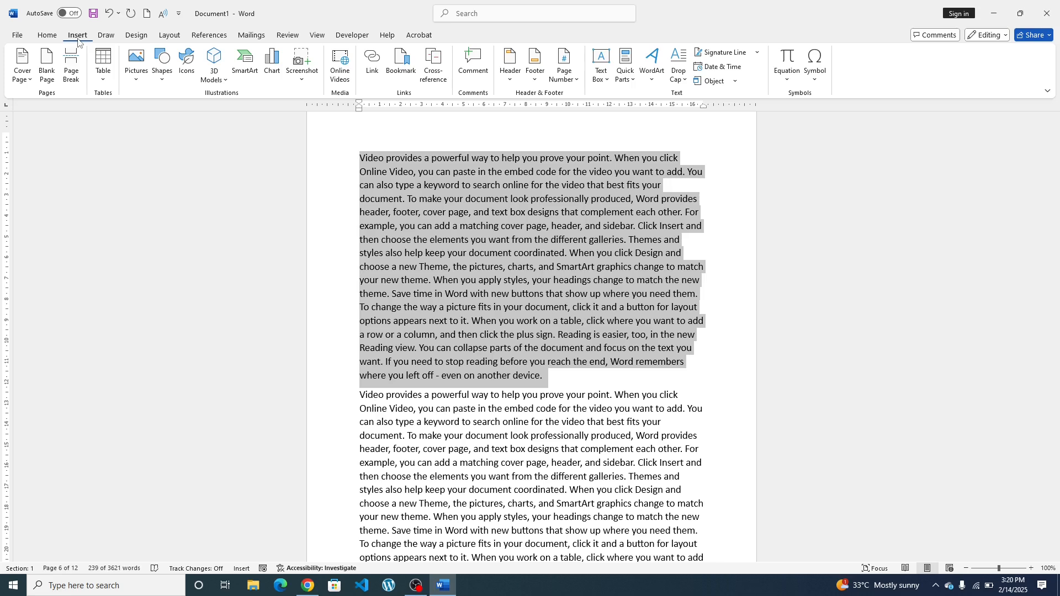
{"action": "left_click", "coordinate": [102, 82]}
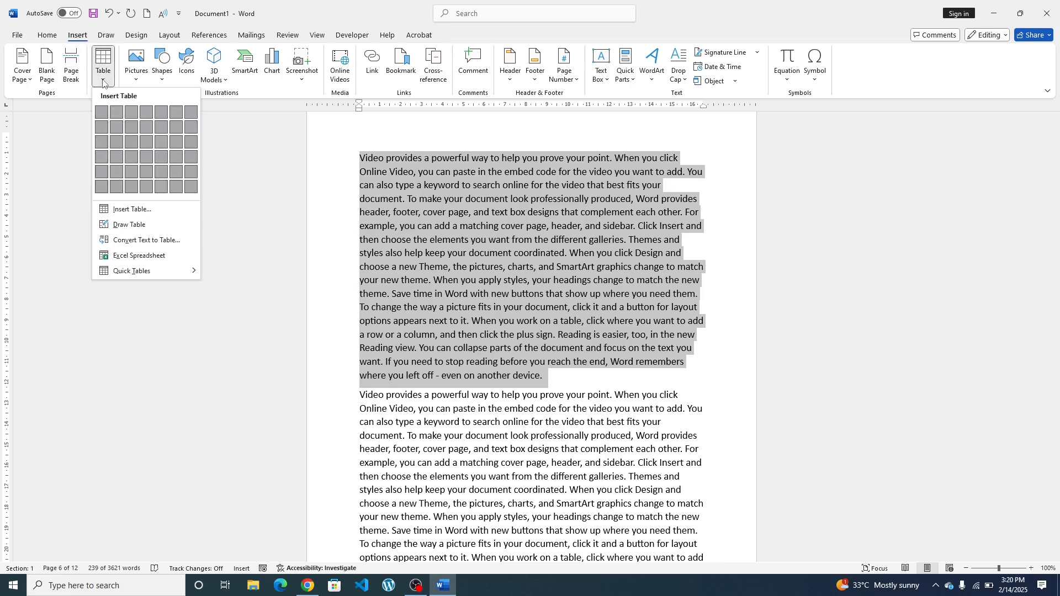
{"action": "left_click", "coordinate": [145, 241]}
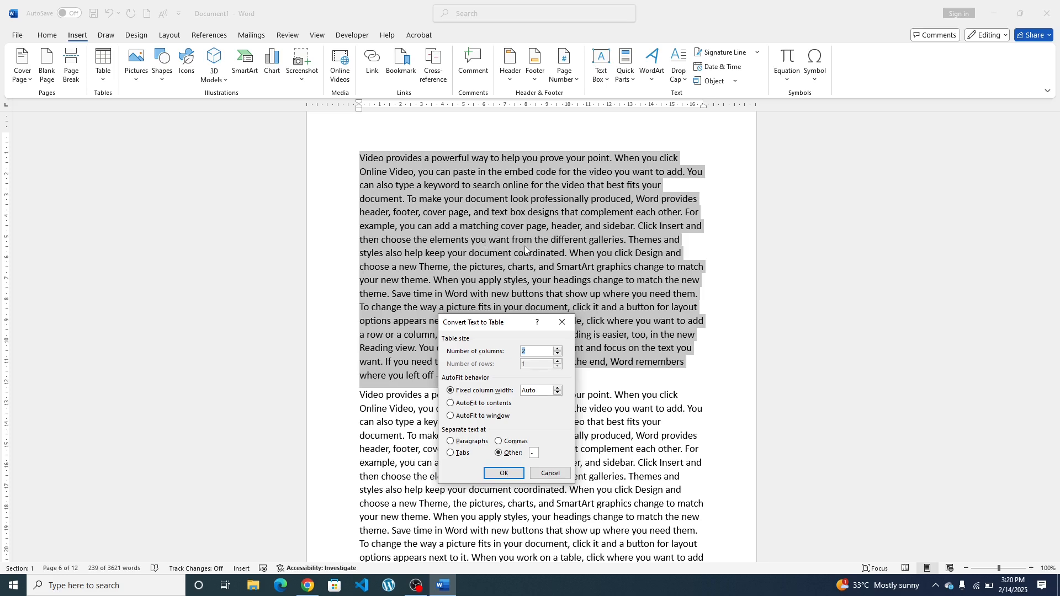
{"action": "left_click", "coordinate": [500, 474]}
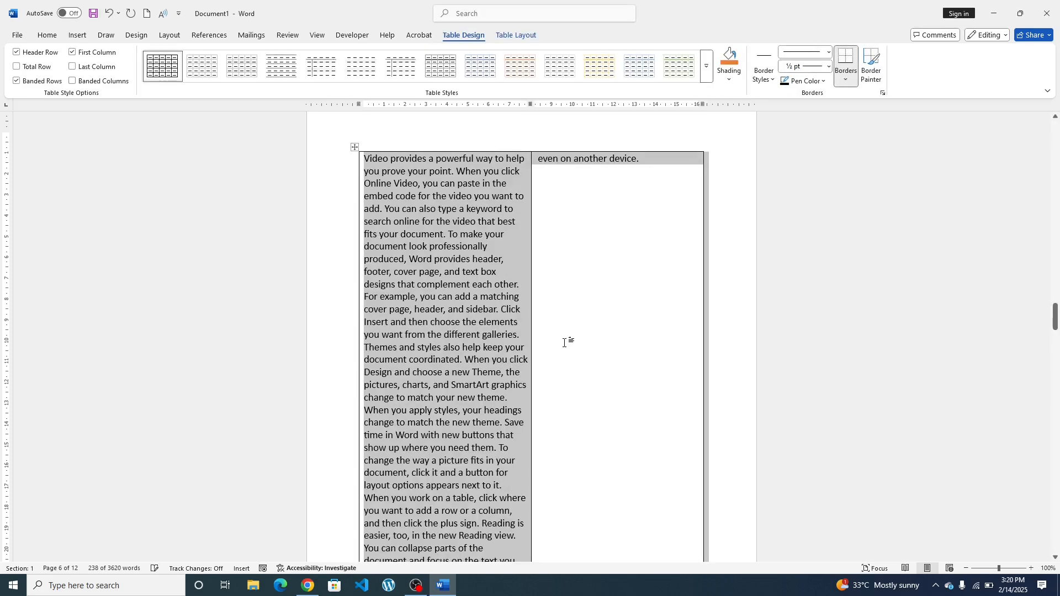
Step: Look over the whole table converted from text on page 6
{"action": "scroll", "coordinate": [457, 397], "scroll_direction": "down", "scroll_amount": 3}
{"action": "scroll", "coordinate": [458, 394], "scroll_direction": "down", "scroll_amount": 3}
{"action": "scroll", "coordinate": [459, 390], "scroll_direction": "up", "scroll_amount": 9}
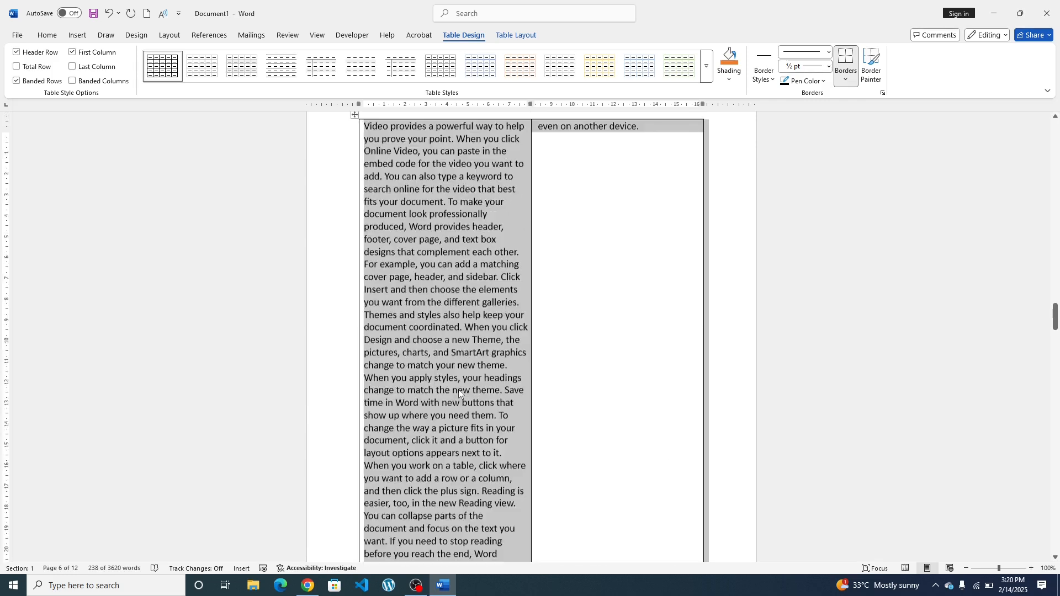
{"action": "scroll", "coordinate": [459, 393], "scroll_direction": "down", "scroll_amount": 2}
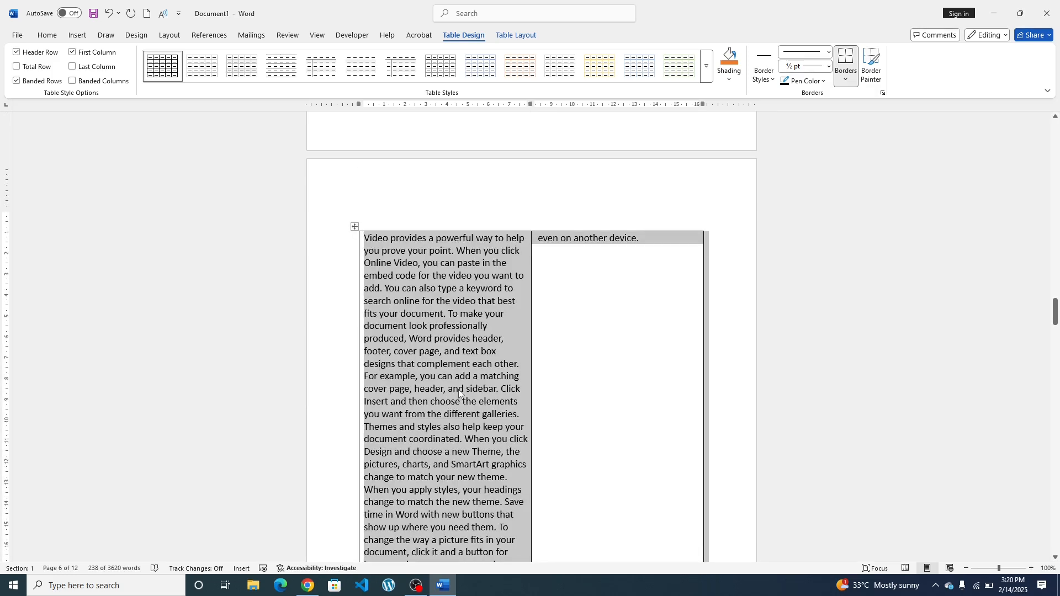
{"action": "left_click", "coordinate": [70, 37]}
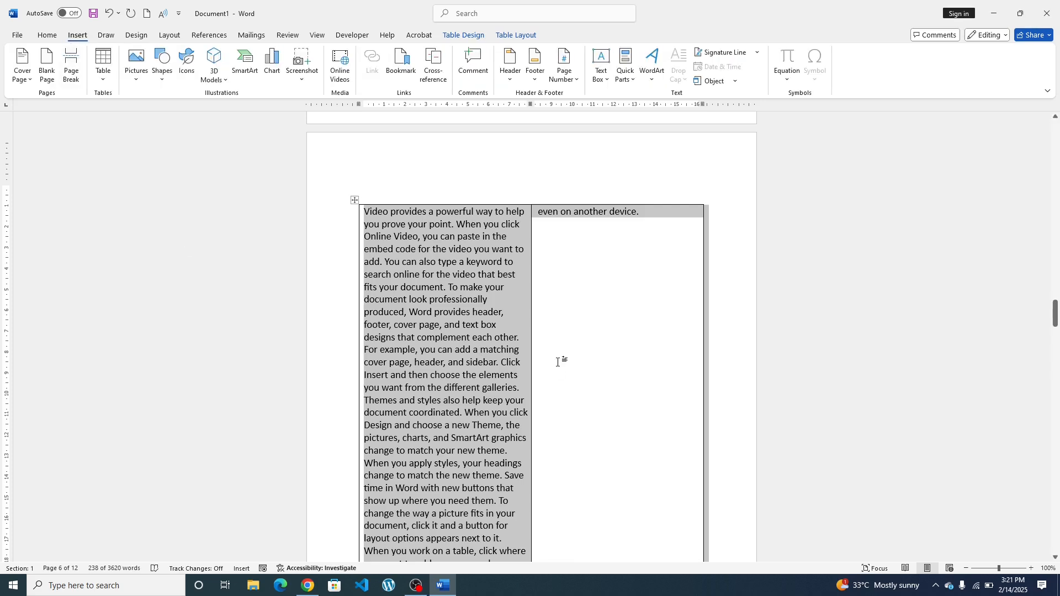
{"action": "scroll", "coordinate": [549, 359], "scroll_direction": "down", "scroll_amount": 2}
{"action": "scroll", "coordinate": [490, 348], "scroll_direction": "down", "scroll_amount": 3}
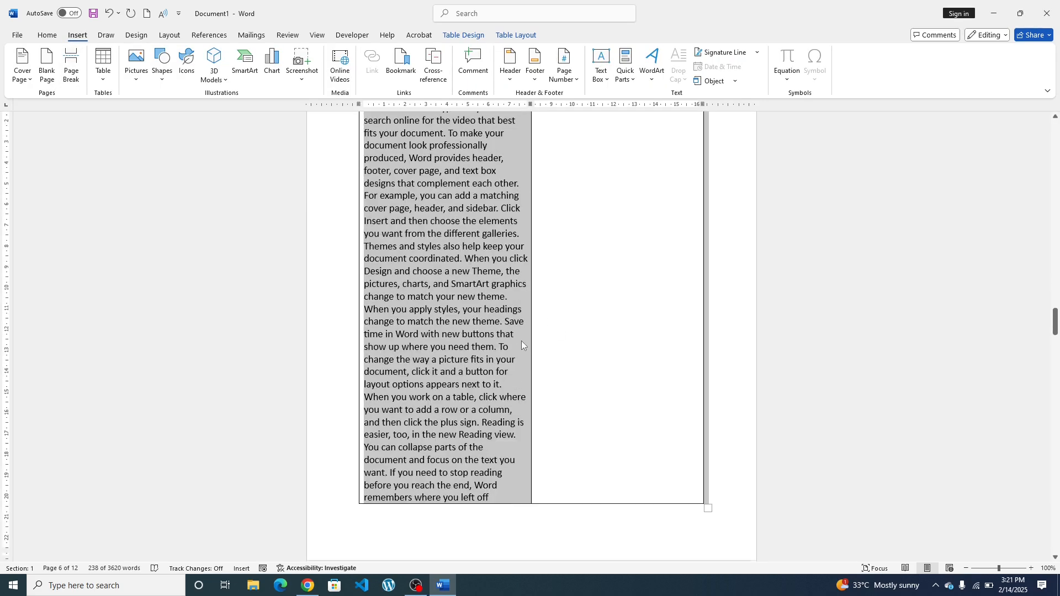
{"action": "scroll", "coordinate": [519, 342], "scroll_direction": "up", "scroll_amount": 5}
{"action": "scroll", "coordinate": [515, 345], "scroll_direction": "up", "scroll_amount": 5}
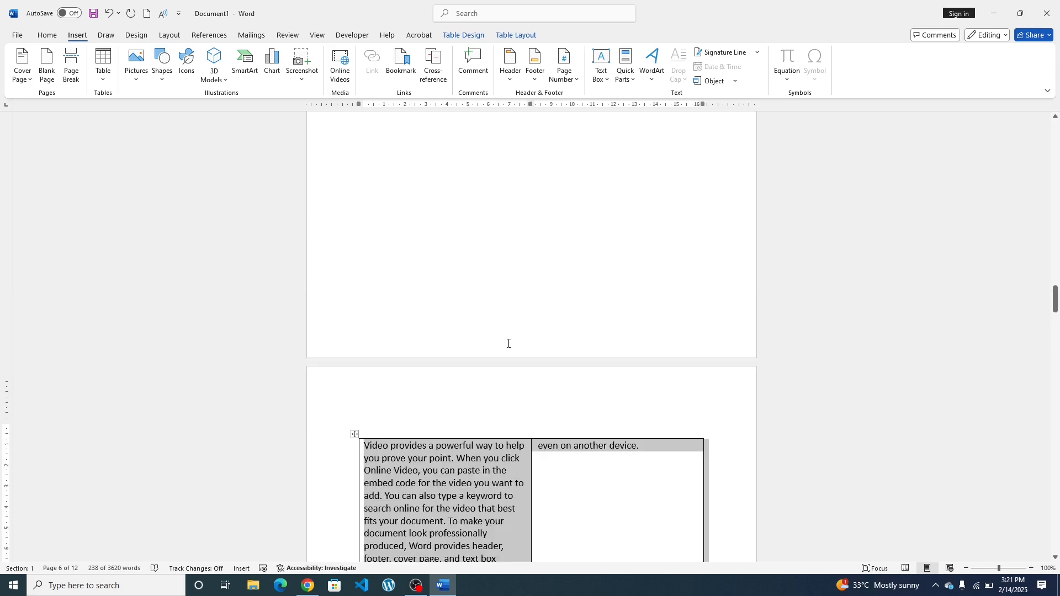
Step: Insert the picture Basic 7 from the Downloads folder on the blank page 5 and give it a text-wrapping layout
{"action": "left_click", "coordinate": [443, 288]}
{"action": "scroll", "coordinate": [448, 295], "scroll_direction": "up", "scroll_amount": 10}
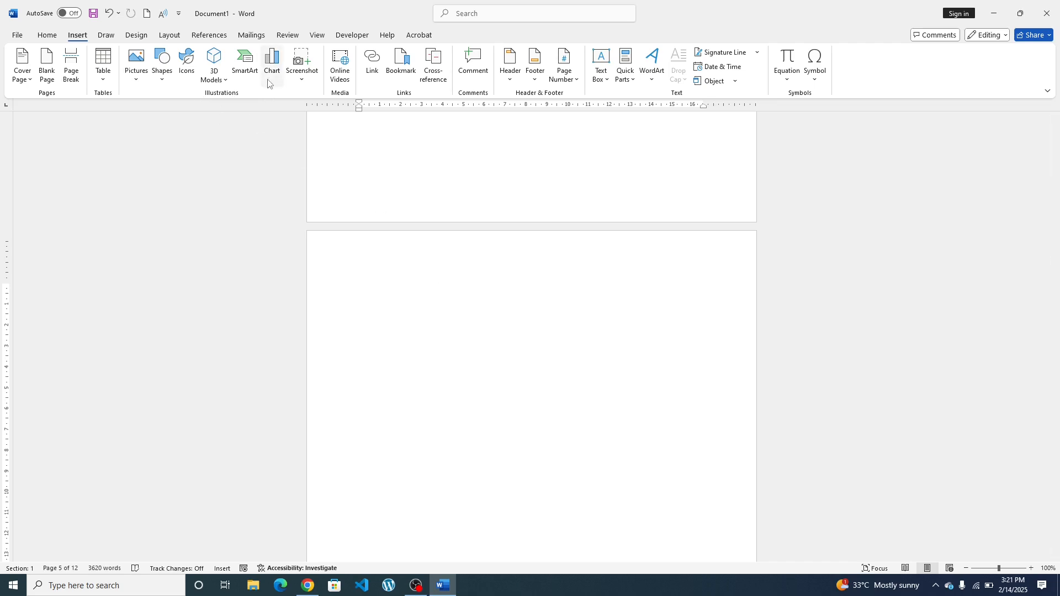
{"action": "left_click", "coordinate": [134, 58]}
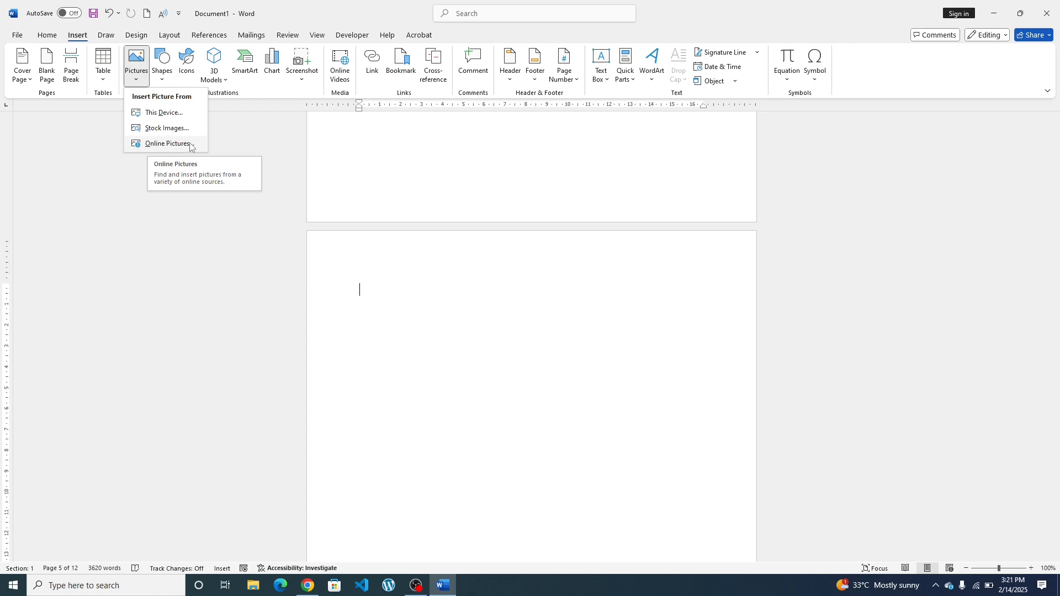
{"action": "left_click", "coordinate": [158, 114]}
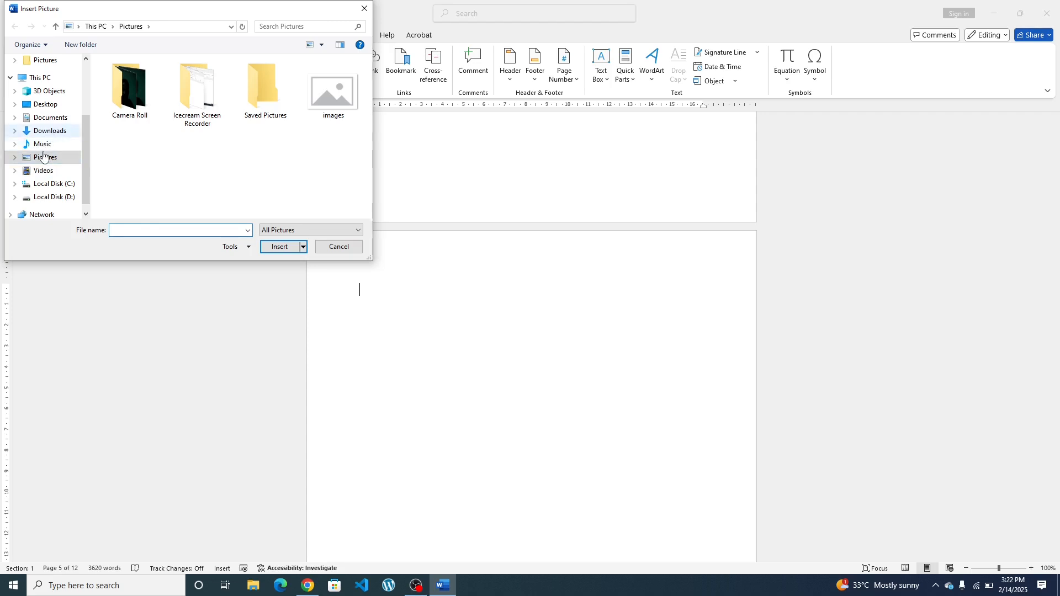
{"action": "left_click", "coordinate": [50, 131]}
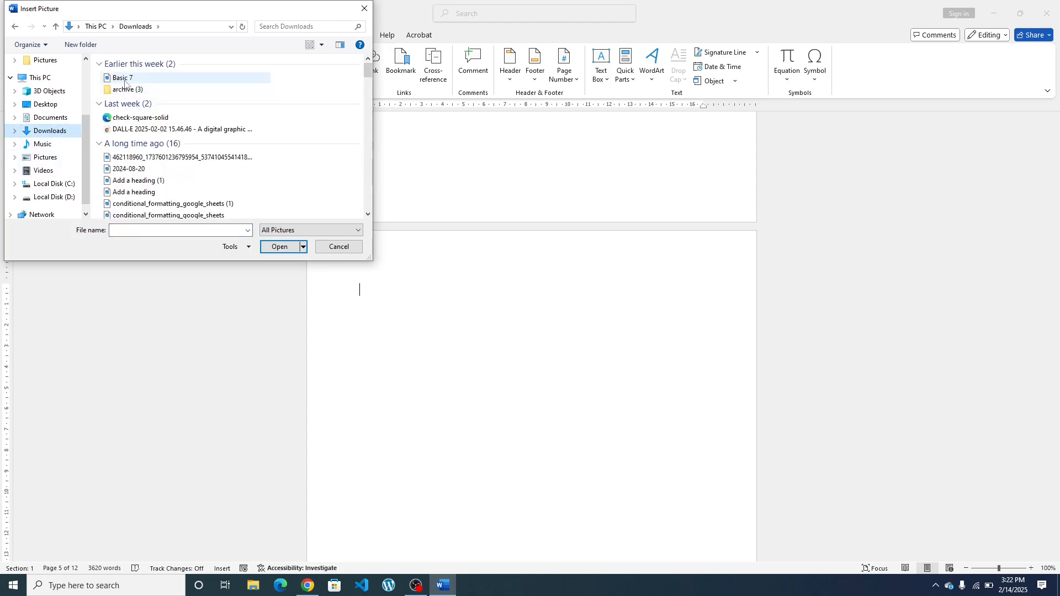
{"action": "left_click", "coordinate": [283, 247]}
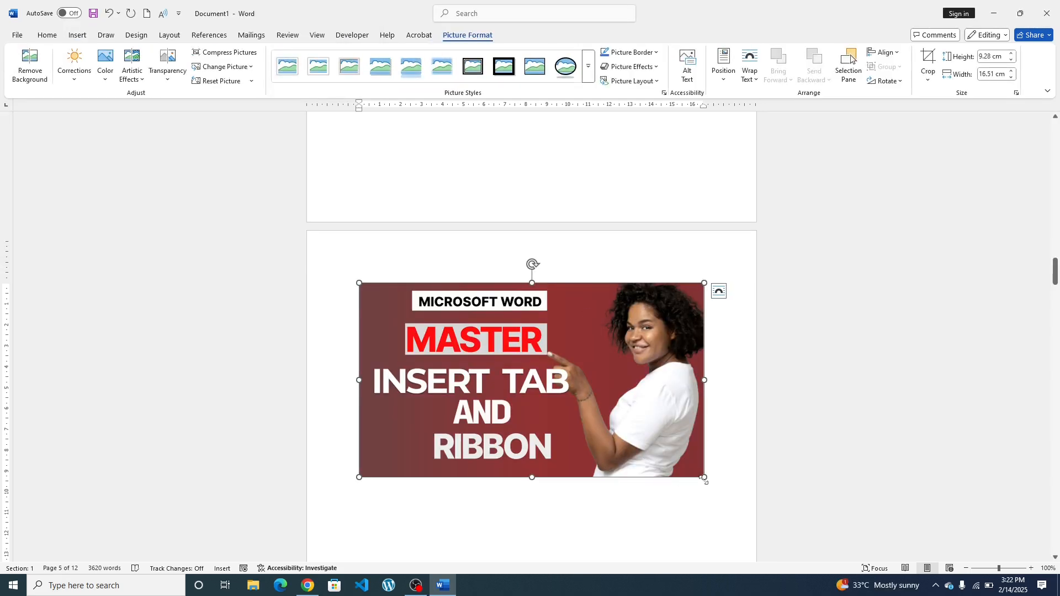
{"action": "left_click", "coordinate": [719, 291]}
{"action": "left_click", "coordinate": [744, 378]}
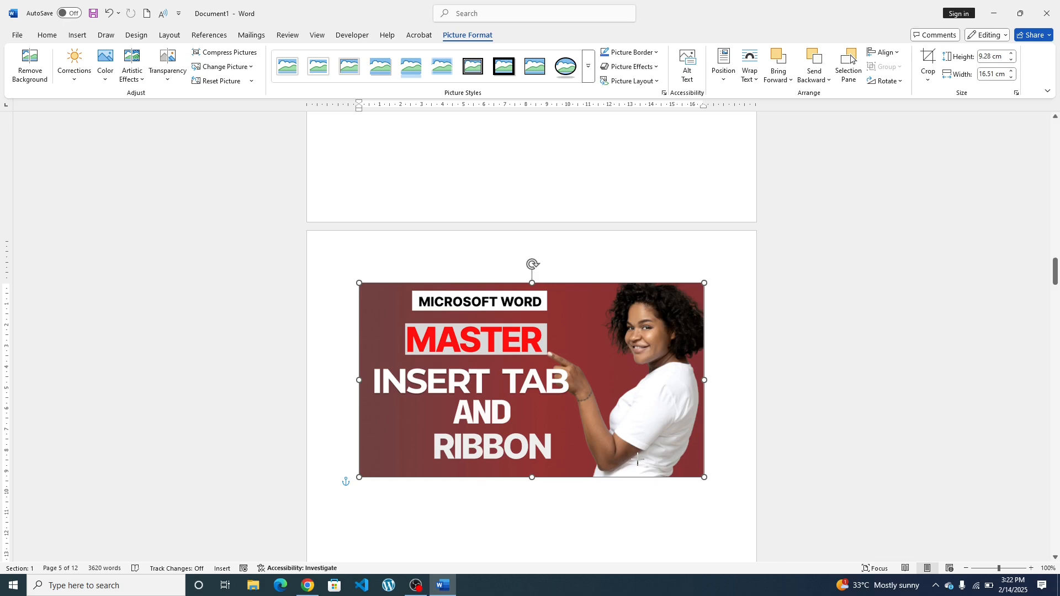
Step: Shrink the inserted picture to about 6.35 cm high by 11.3 cm wide and mirror it horizontally on page 5
{"action": "left_click_drag", "start_coordinate": [638, 459], "coordinate": [456, 435]}
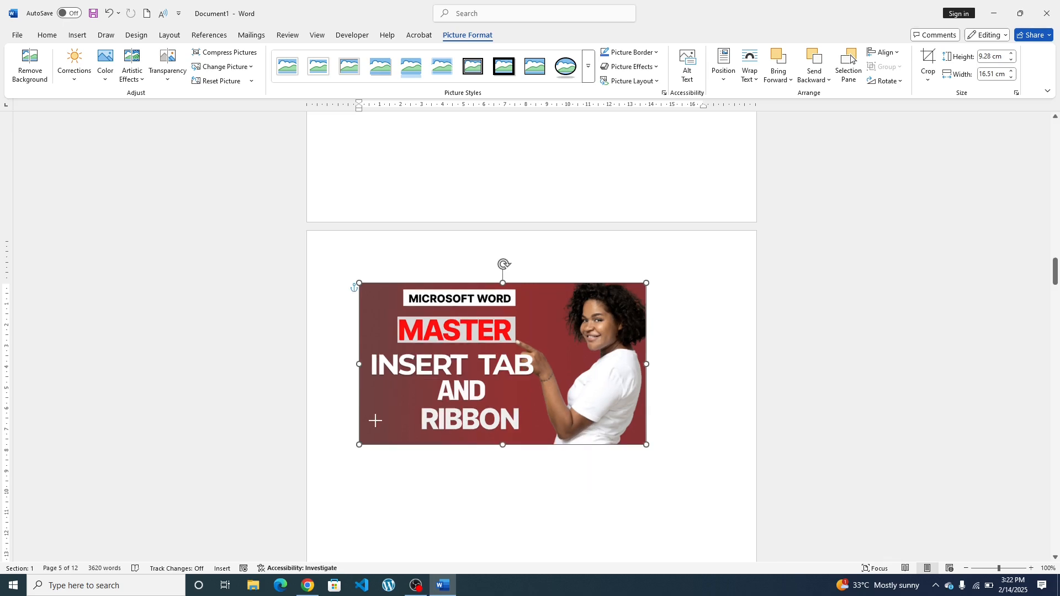
{"action": "left_click_drag", "start_coordinate": [375, 421], "coordinate": [349, 416]}
{"action": "left_click_drag", "start_coordinate": [407, 349], "coordinate": [490, 293]}
{"action": "left_click", "coordinate": [469, 428]}
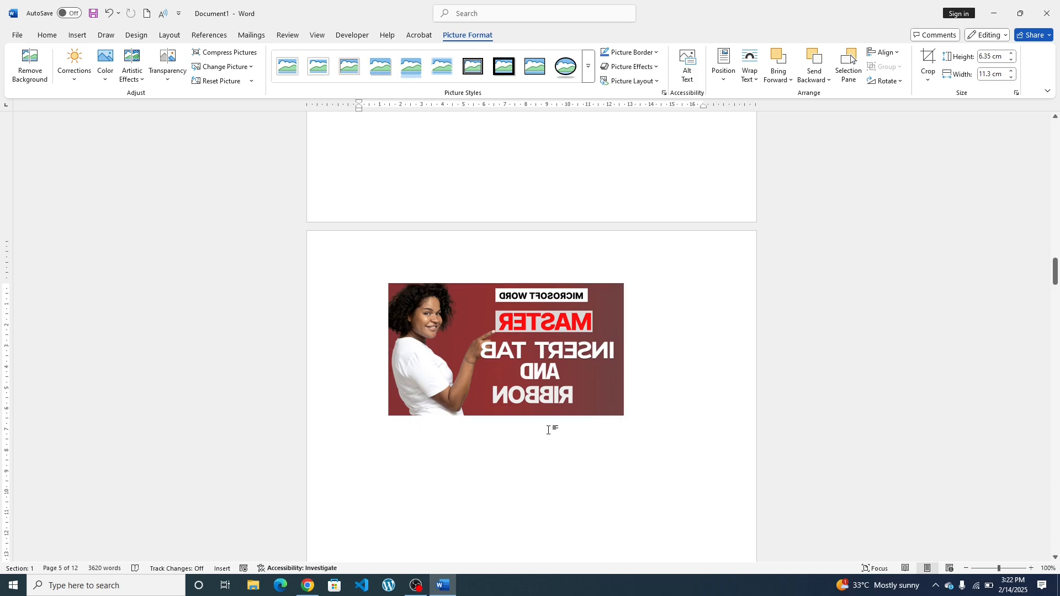
Step: Insert the stock image of two people at a note-covered board below the mirrored picture on page 5
{"action": "scroll", "coordinate": [551, 428], "scroll_direction": "down", "scroll_amount": 3}
{"action": "scroll", "coordinate": [160, 137], "scroll_direction": "up", "scroll_amount": 2}
{"action": "left_click", "coordinate": [77, 34]}
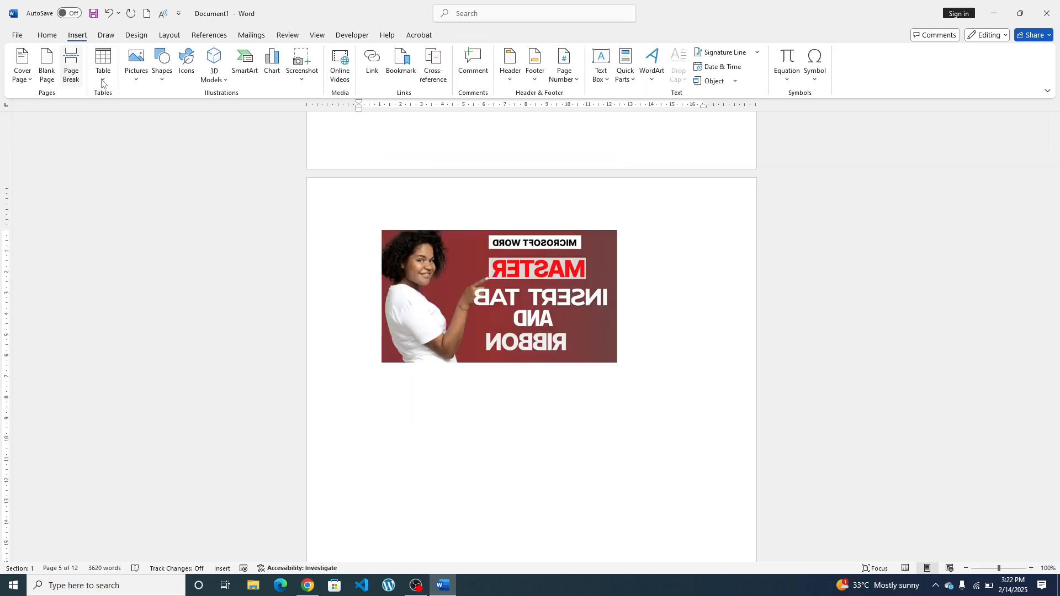
{"action": "left_click", "coordinate": [135, 82]}
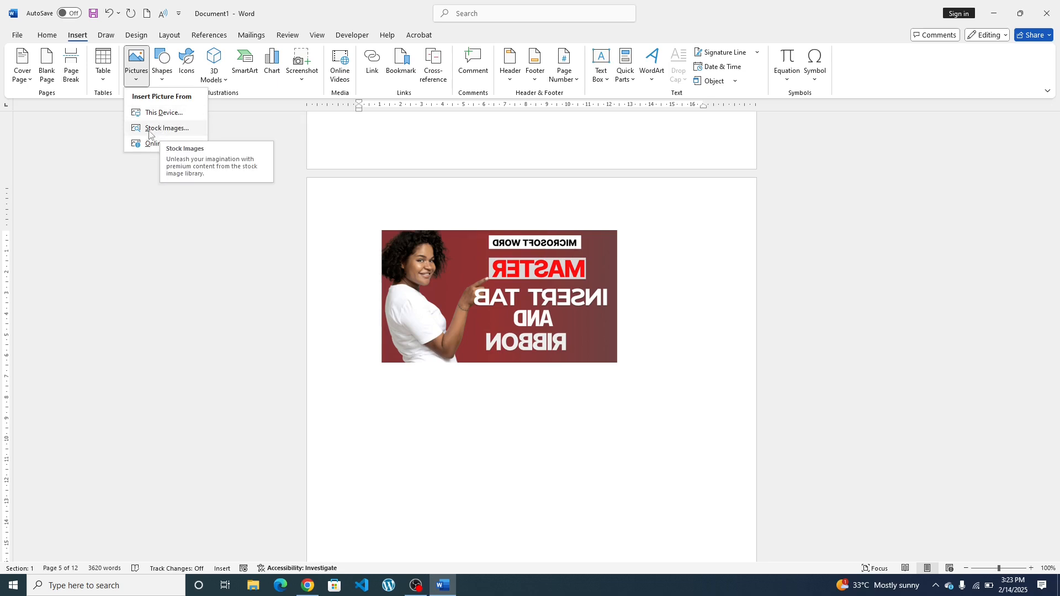
{"action": "left_click", "coordinate": [164, 128]}
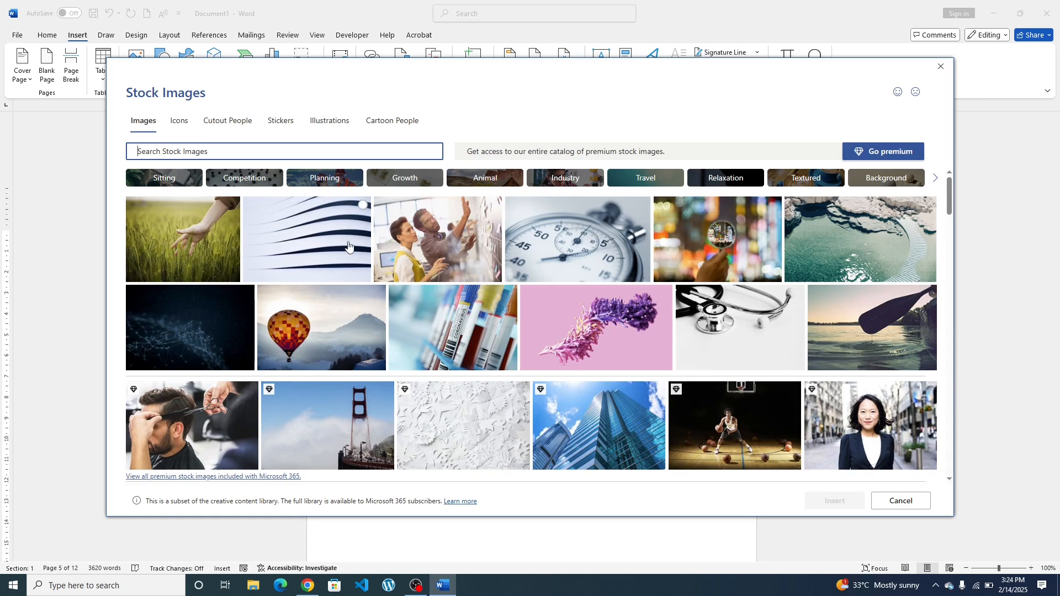
{"action": "scroll", "coordinate": [349, 245], "scroll_direction": "down", "scroll_amount": 2}
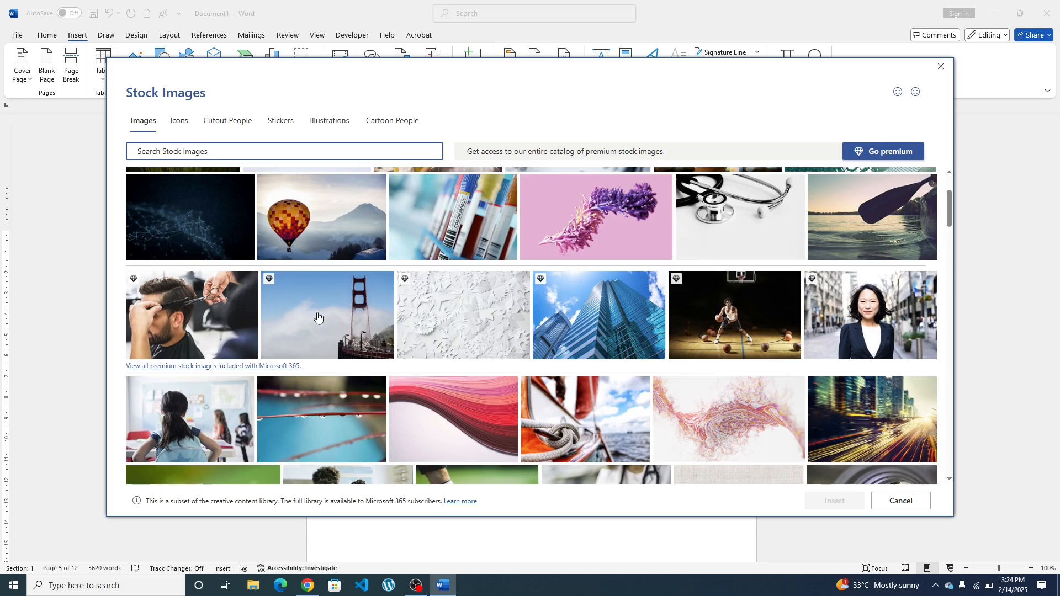
{"action": "scroll", "coordinate": [317, 317], "scroll_direction": "up", "scroll_amount": 3}
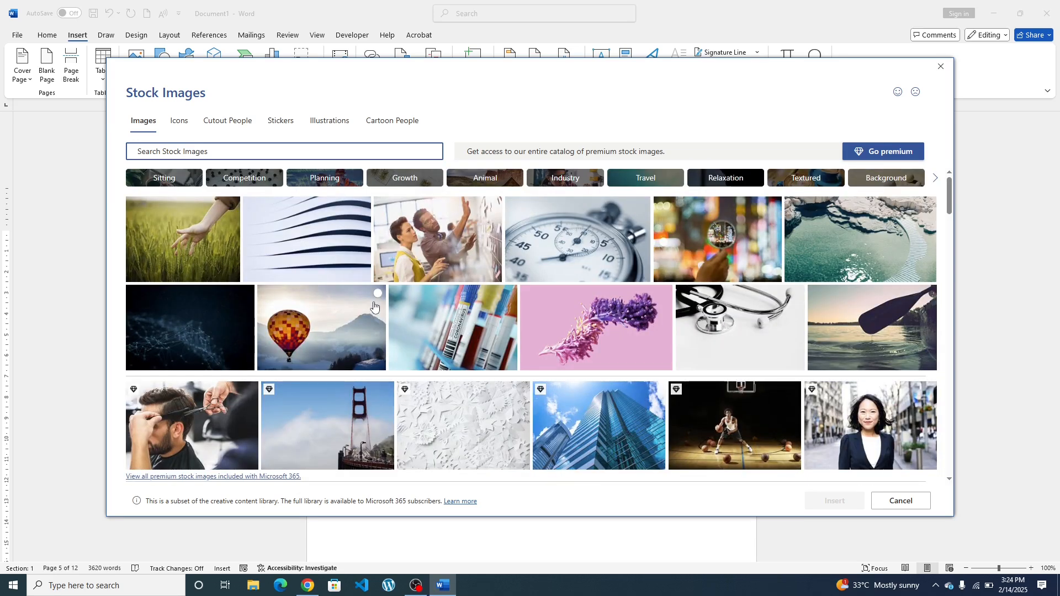
{"action": "left_click", "coordinate": [444, 248]}
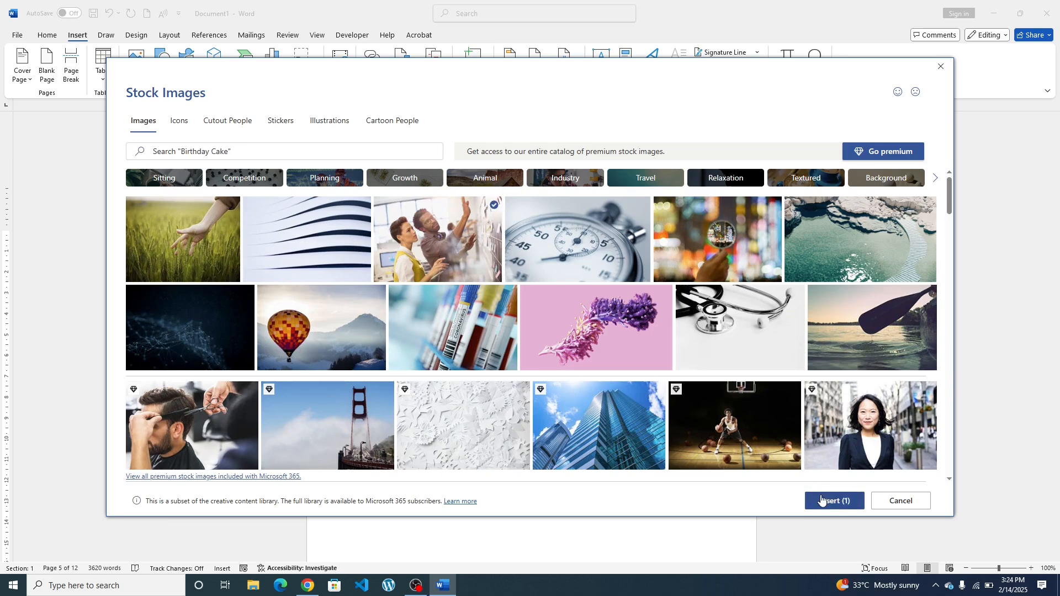
{"action": "left_click", "coordinate": [822, 501]}
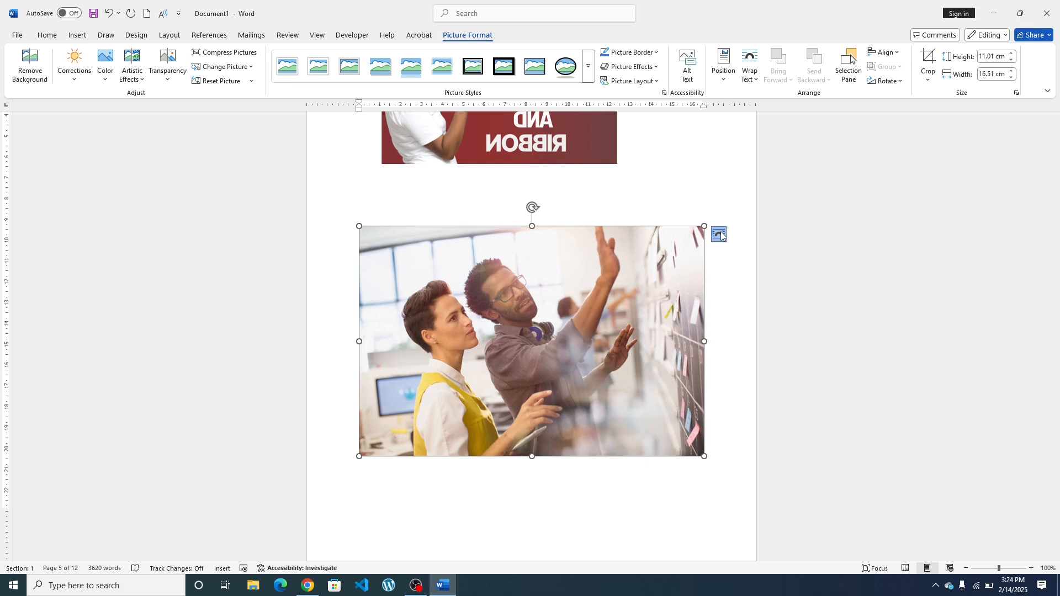
Step: Give the stock image Square text wrapping, move it directly beneath the mirrored picture, and shrink it to a similar width
{"action": "left_click", "coordinate": [720, 235]}
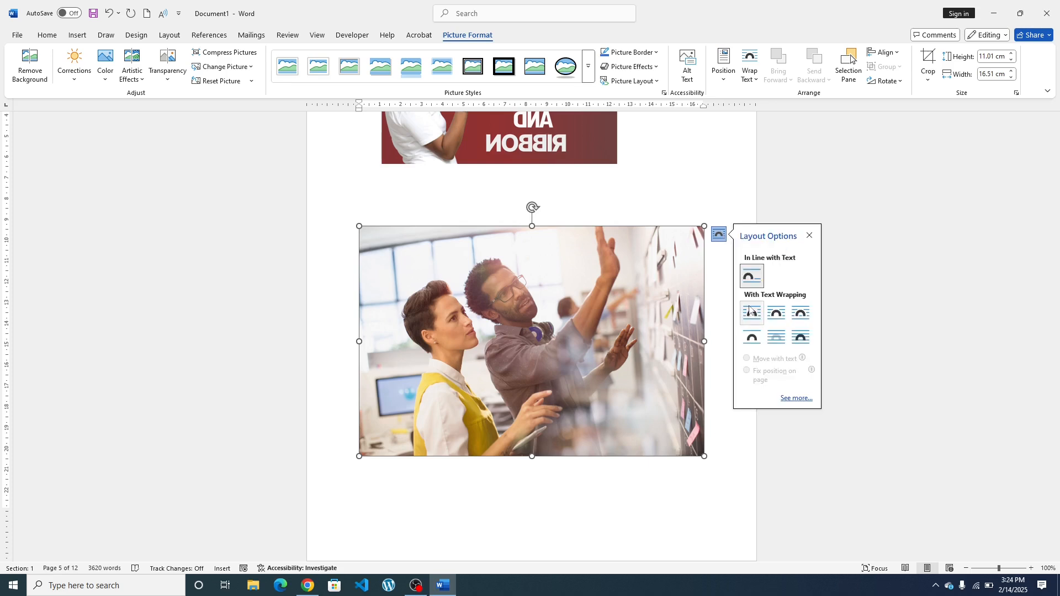
{"action": "left_click", "coordinate": [749, 311]}
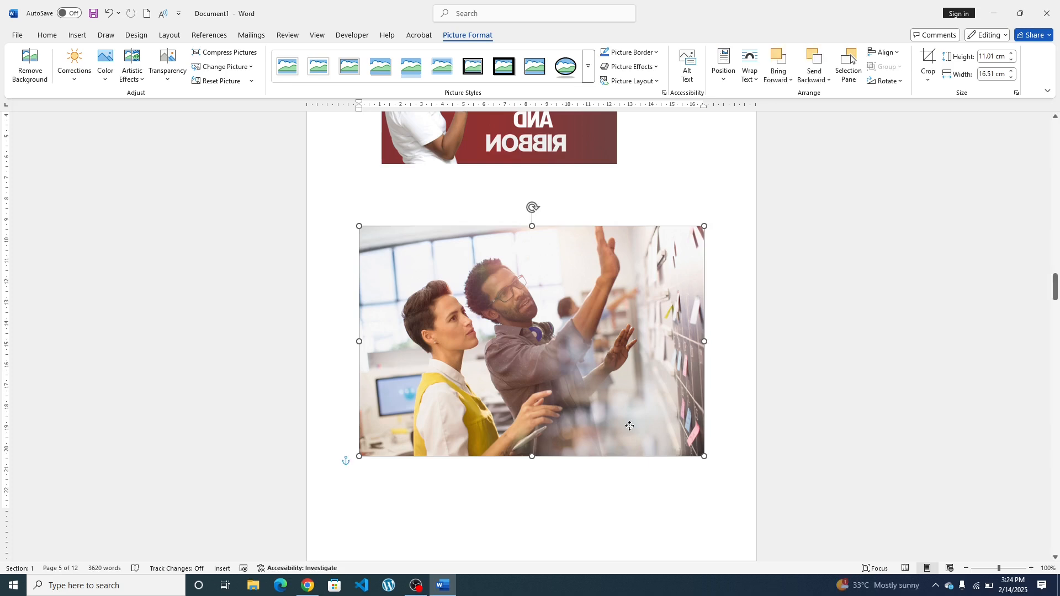
{"action": "left_click_drag", "start_coordinate": [629, 427], "coordinate": [683, 394]}
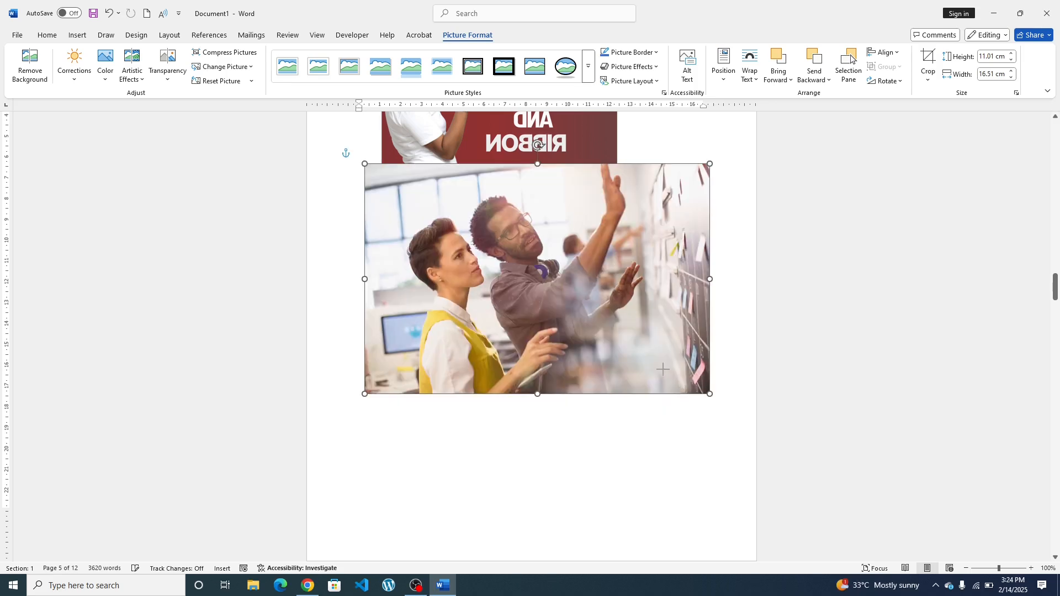
{"action": "left_click_drag", "start_coordinate": [663, 368], "coordinate": [609, 327]}
{"action": "left_click", "coordinate": [415, 358]}
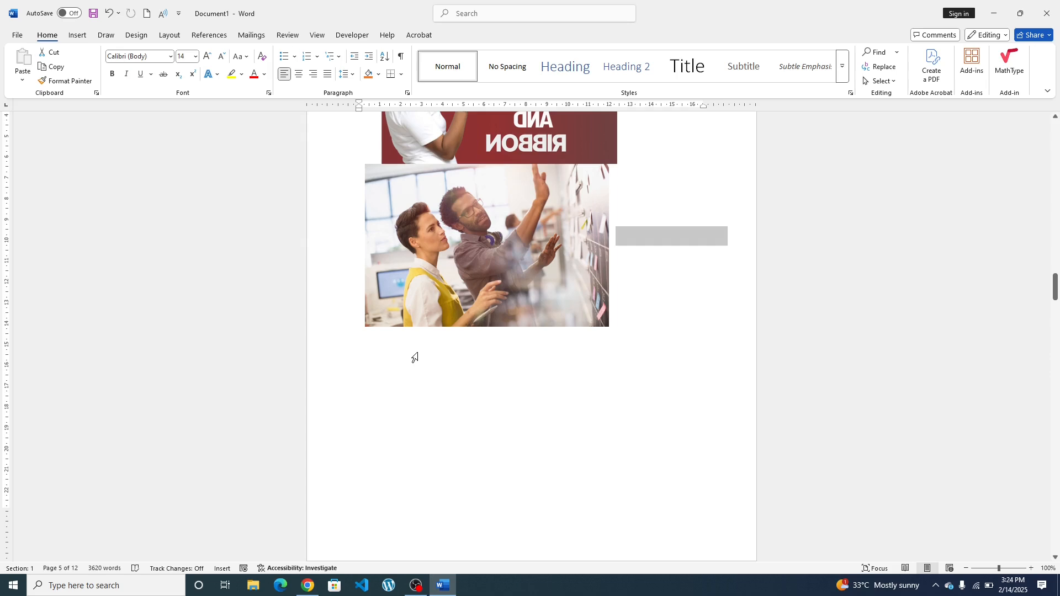
Step: Insert the yellow biplane picture from the Airplane category of the online pictures
{"action": "left_click", "coordinate": [76, 35]}
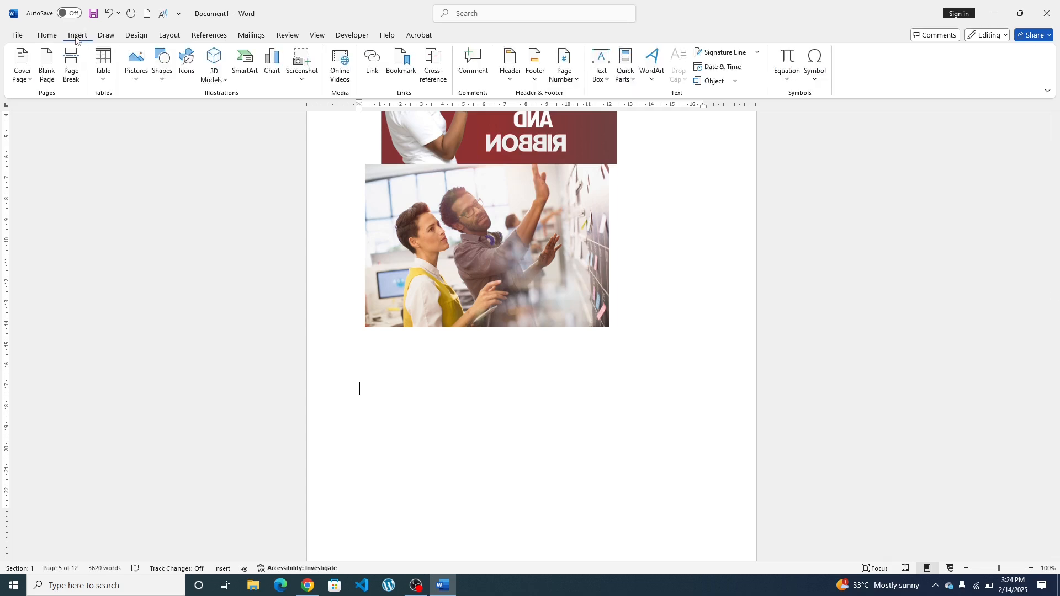
{"action": "left_click", "coordinate": [136, 79]}
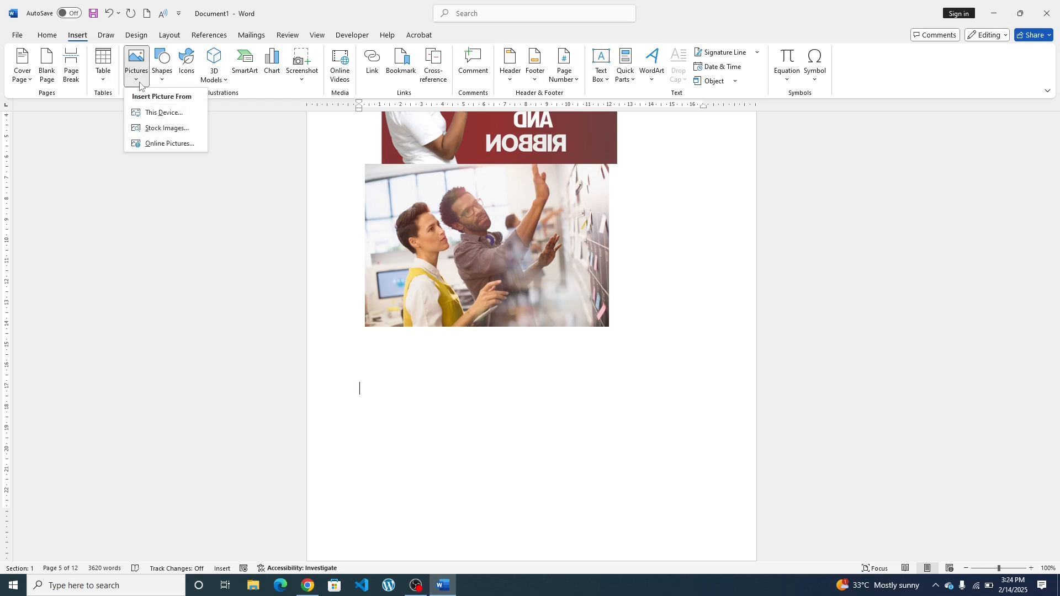
{"action": "left_click", "coordinate": [164, 145]}
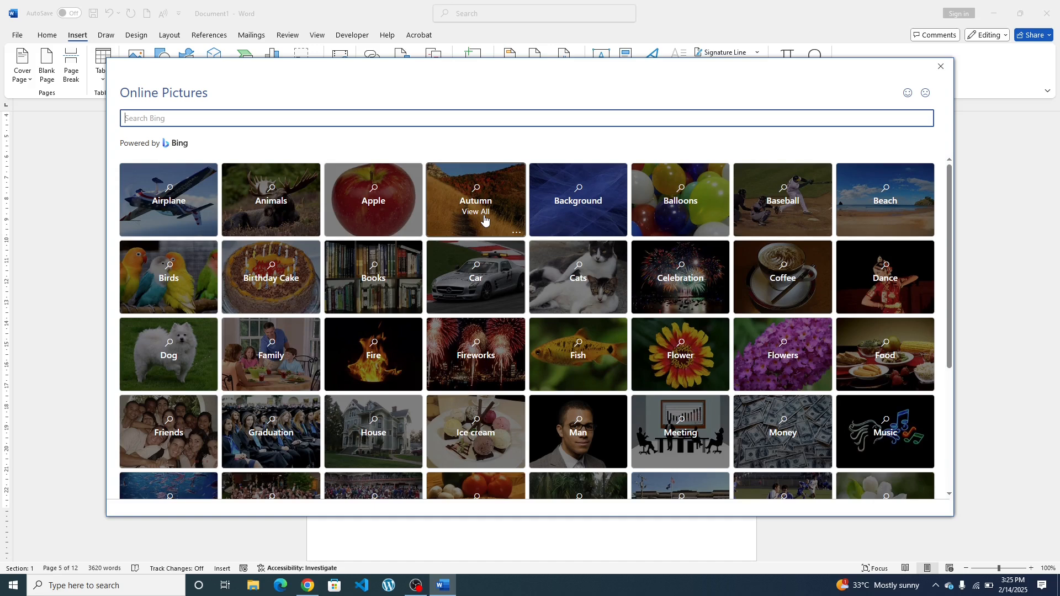
{"action": "left_click", "coordinate": [168, 217]}
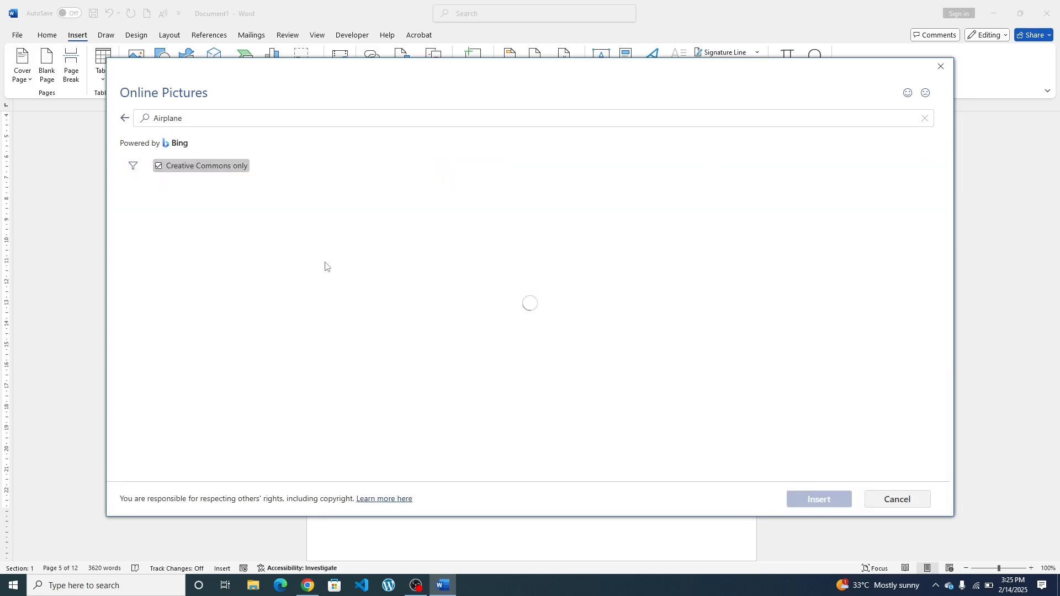
{"action": "left_click", "coordinate": [493, 226]}
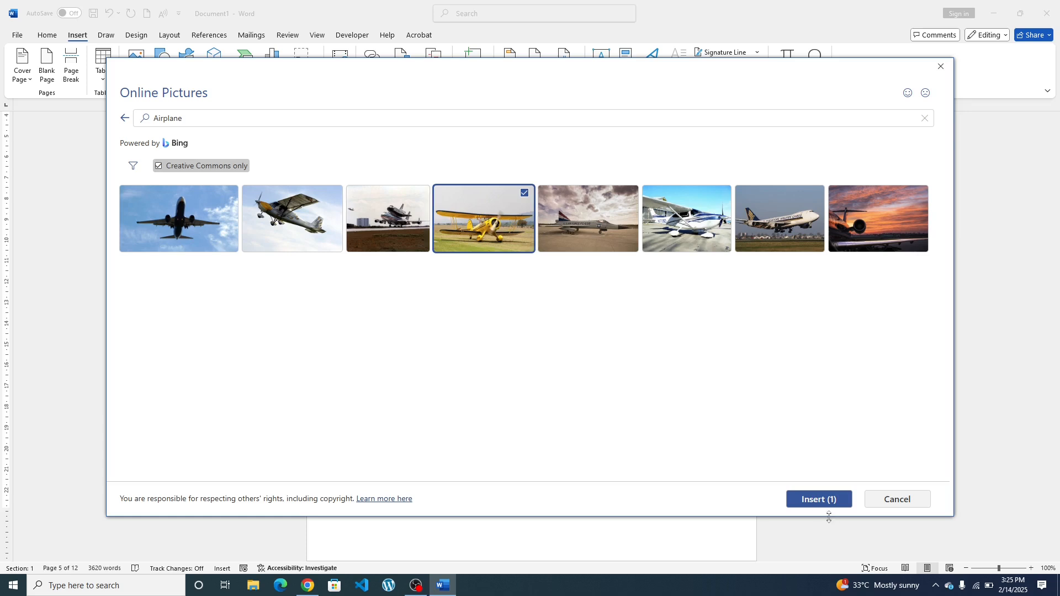
{"action": "left_click", "coordinate": [815, 502]}
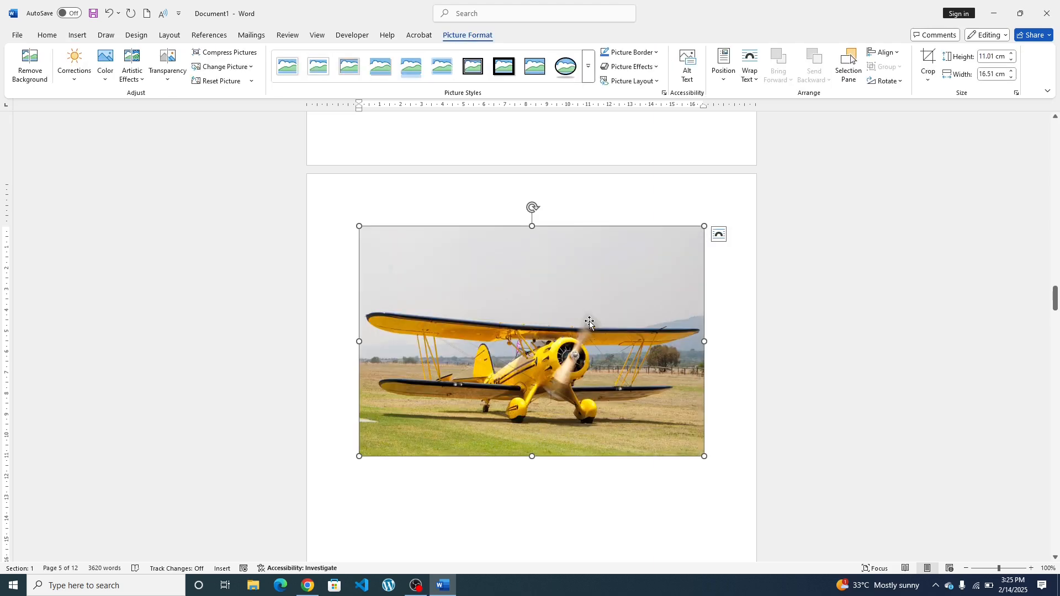
Step: Give the biplane picture Square text wrapping, shrink it to about 8.04 by 12.07 cm, and place it below the stock image
{"action": "left_click", "coordinate": [718, 234]}
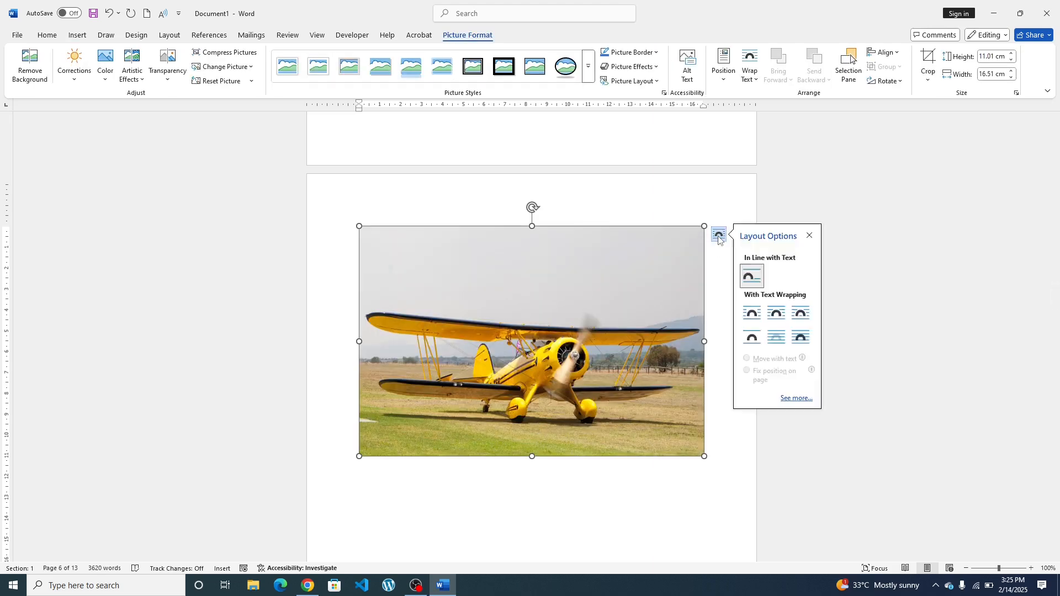
{"action": "left_click", "coordinate": [752, 314]}
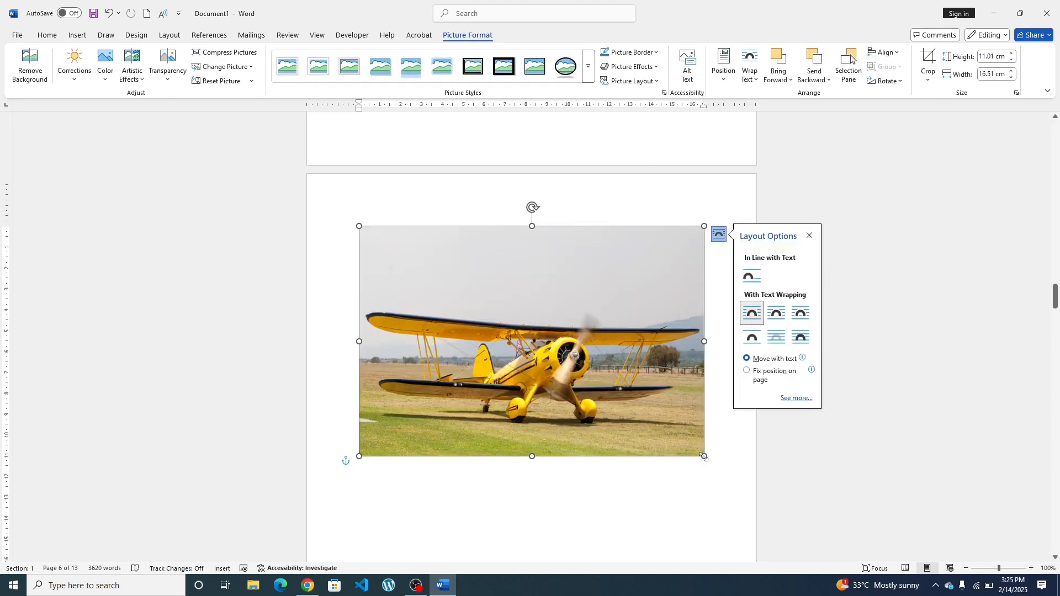
{"action": "left_click", "coordinate": [563, 409]}
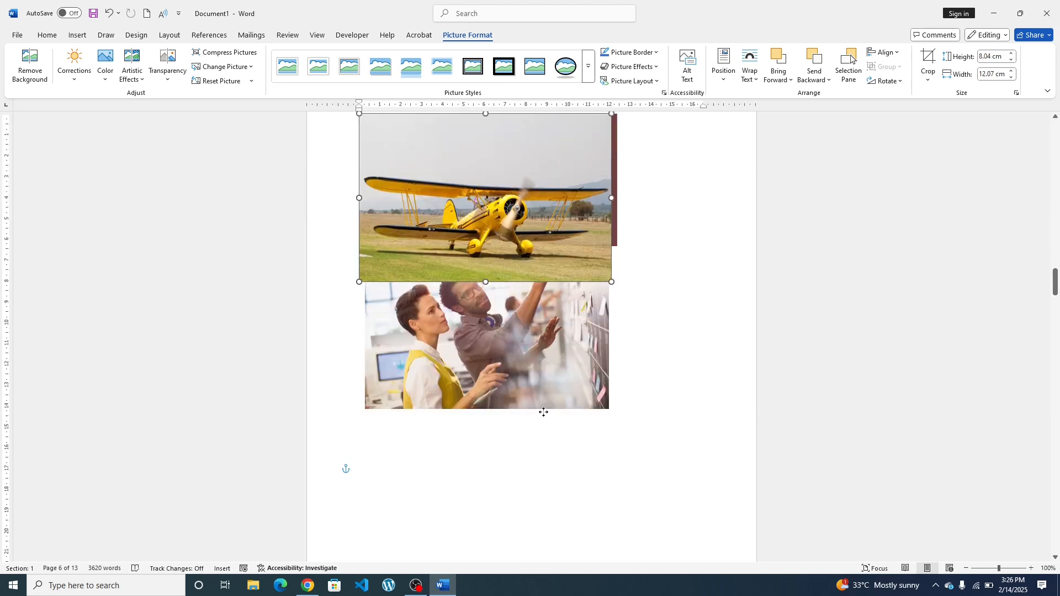
{"action": "left_click_drag", "start_coordinate": [495, 473], "coordinate": [495, 473]}
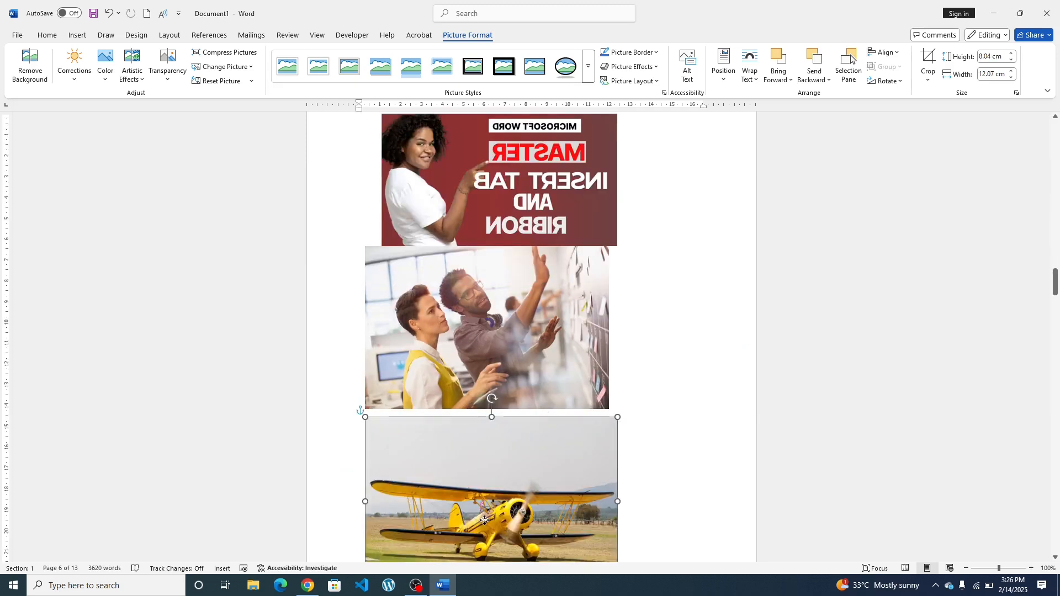
{"action": "left_click", "coordinate": [627, 365]}
Step: Draw an isosceles triangle about 5.05 cm high and 5.24 cm wide at the top of page 6
{"action": "scroll", "coordinate": [627, 365], "scroll_direction": "down", "scroll_amount": 4}
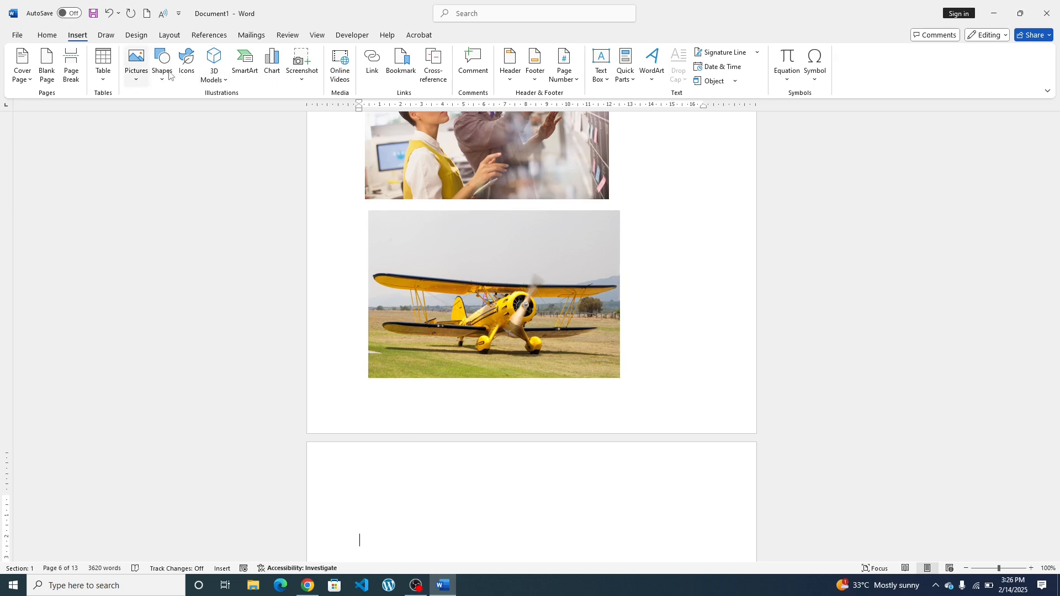
{"action": "scroll", "coordinate": [345, 320], "scroll_direction": "down", "scroll_amount": 2}
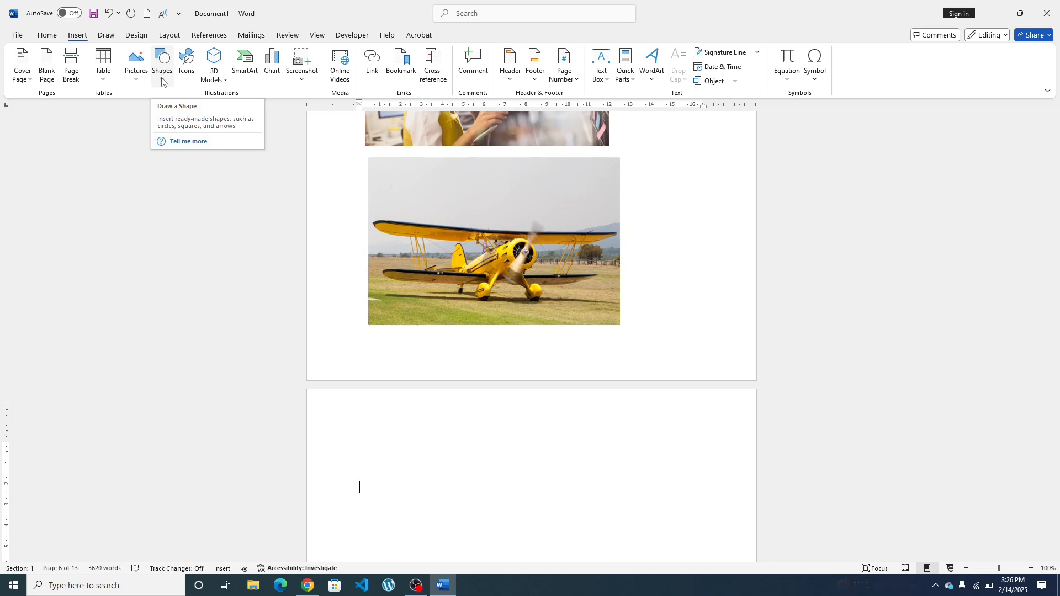
{"action": "left_click", "coordinate": [164, 67]}
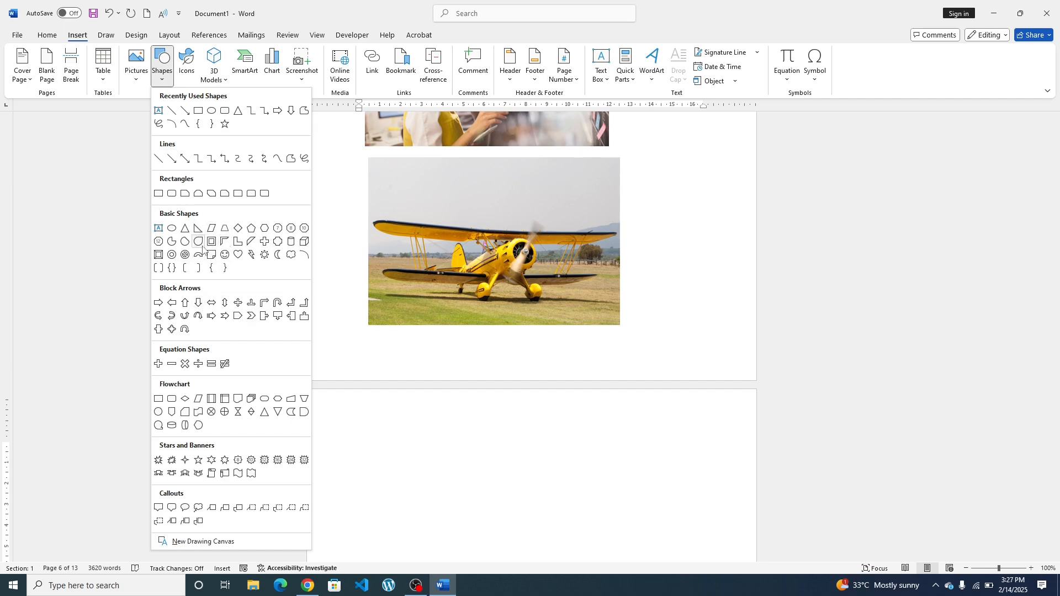
{"action": "left_click", "coordinate": [185, 228]}
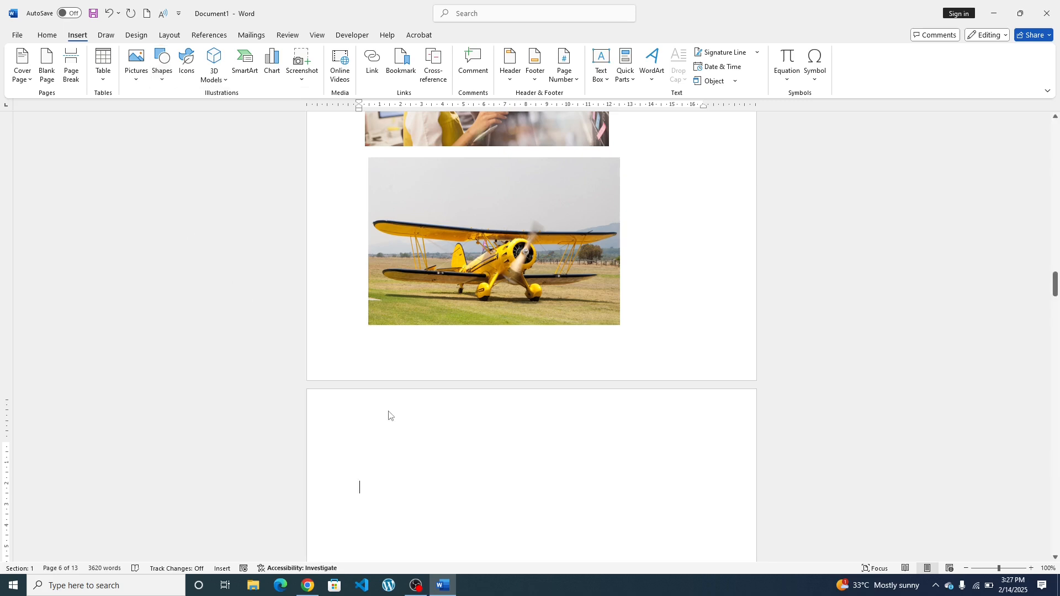
{"action": "mouse_move", "coordinate": [477, 411]}
{"action": "left_mouse_down"}
{"action": "mouse_move", "coordinate": [522, 490]}
{"action": "mouse_move", "coordinate": [588, 518]}
{"action": "left_mouse_up"}
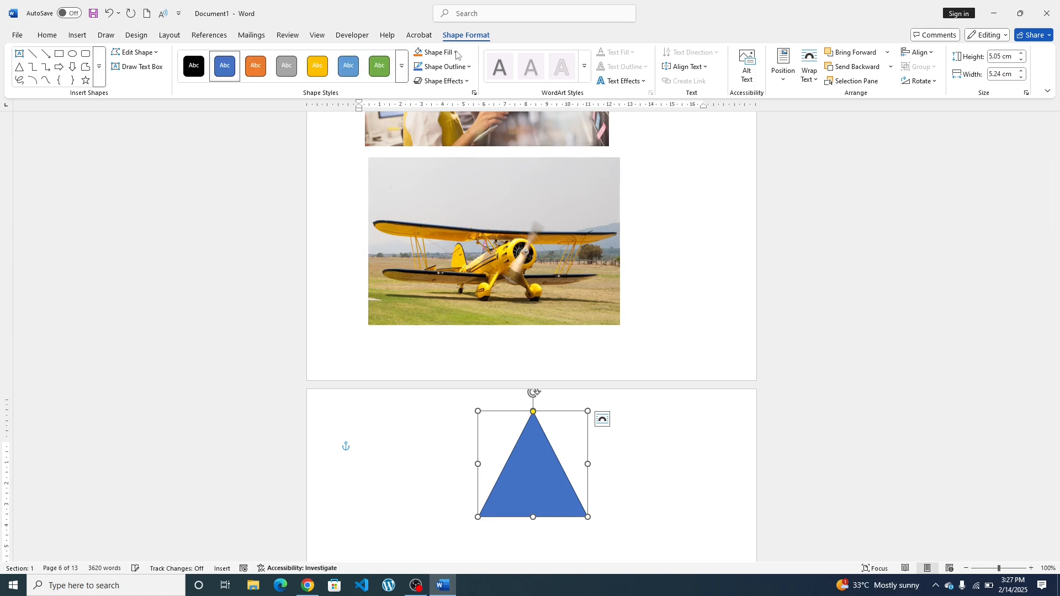
Step: Fill the triangle with orange and give it a red outline, then check the available shape effects without applying any
{"action": "left_click", "coordinate": [455, 53]}
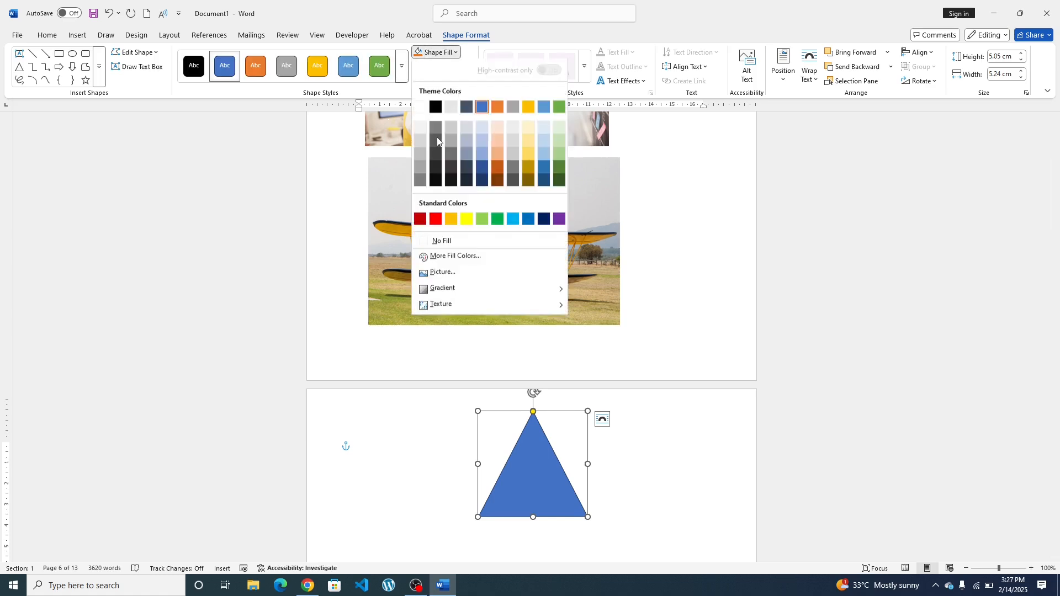
{"action": "key", "text": "Escape"}
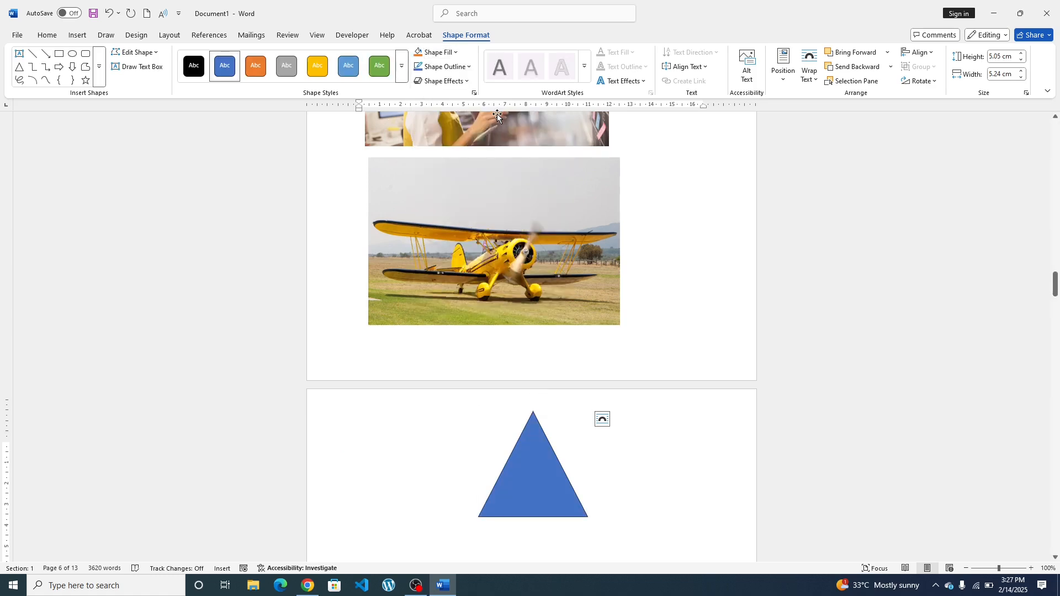
{"action": "left_click", "coordinate": [471, 69]}
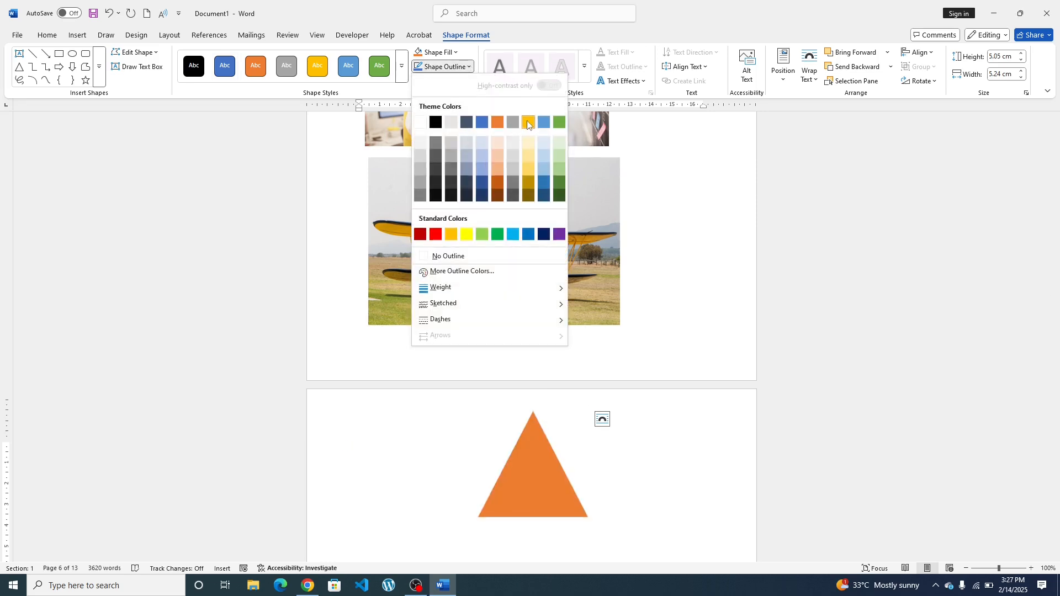
{"action": "left_click", "coordinate": [435, 235]}
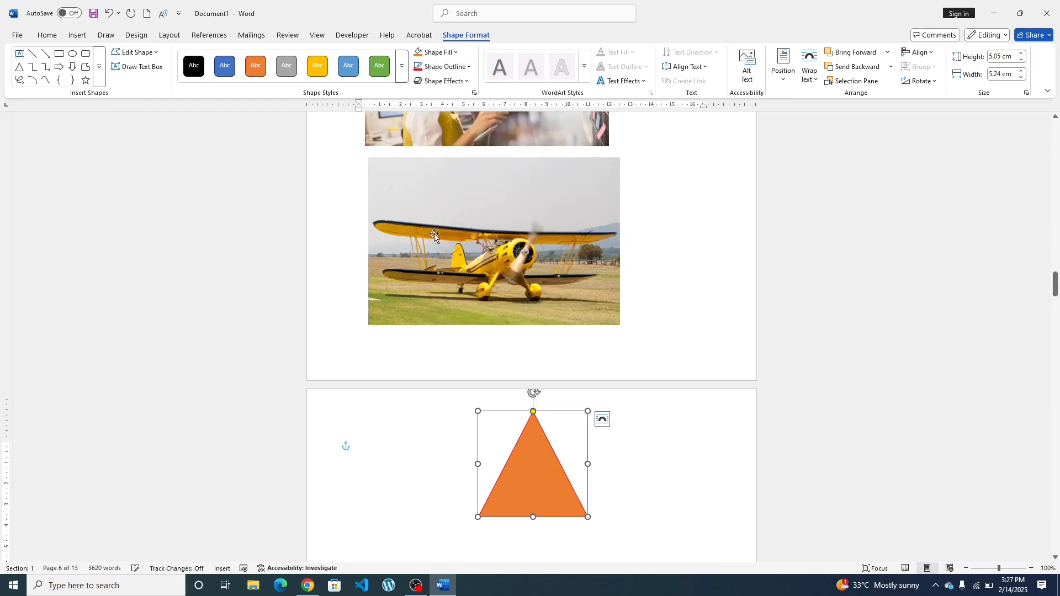
{"action": "left_click", "coordinate": [442, 81]}
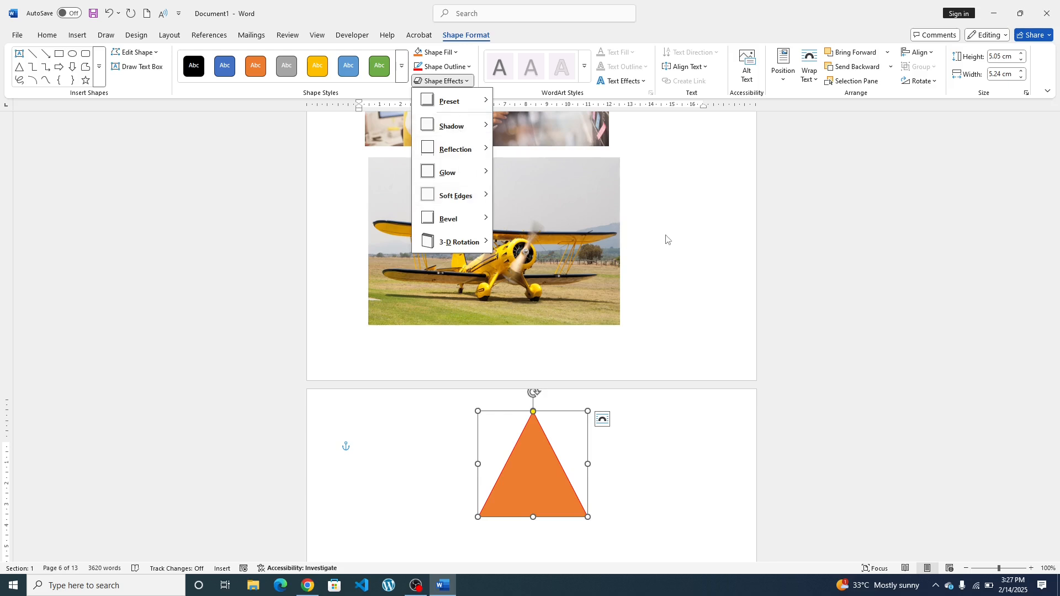
{"action": "left_click", "coordinate": [549, 418]}
{"action": "left_click", "coordinate": [665, 273]}
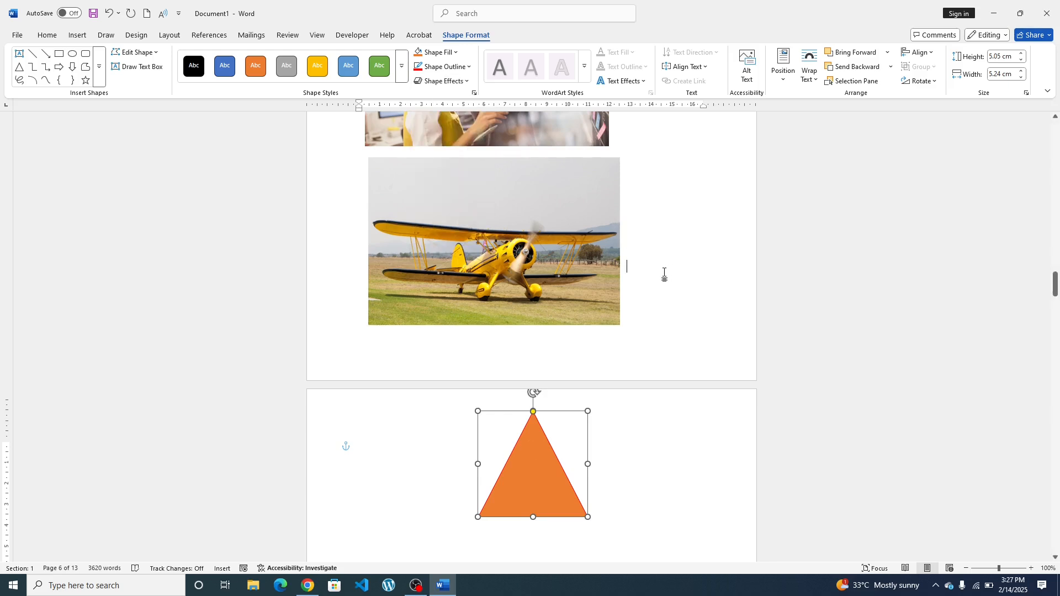
Step: Insert the circular-arrows and atom icons from the stock icon library at the top of page 6
{"action": "left_click", "coordinate": [78, 35]}
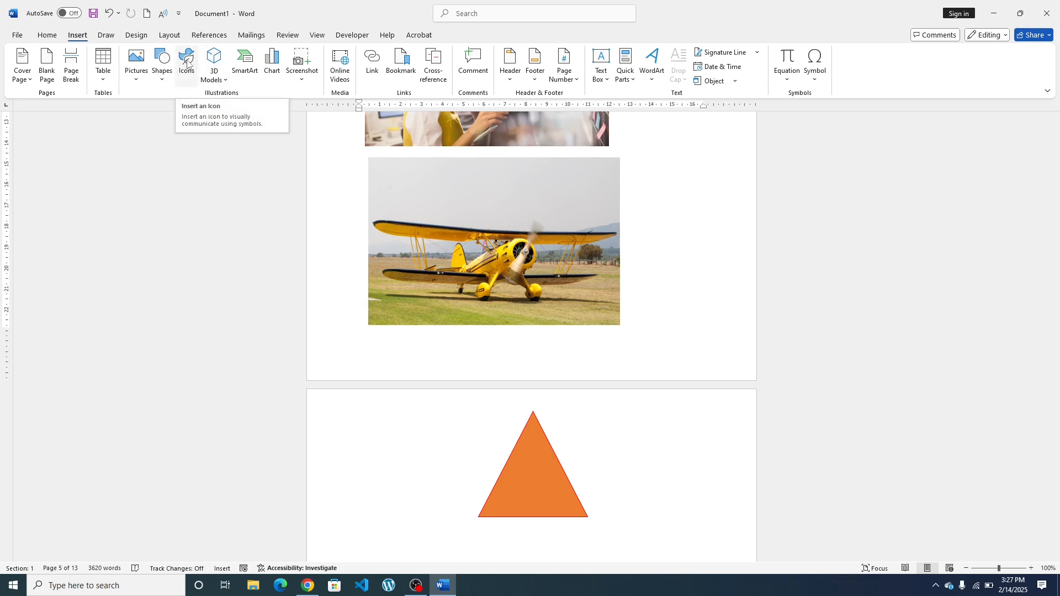
{"action": "left_click", "coordinate": [187, 62]}
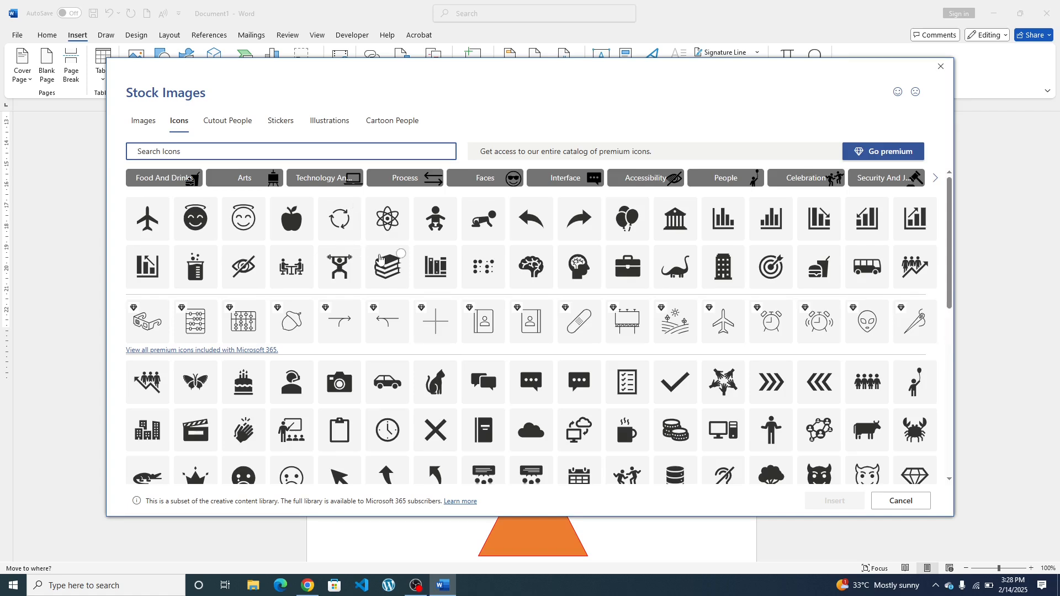
{"action": "left_click", "coordinate": [342, 218]}
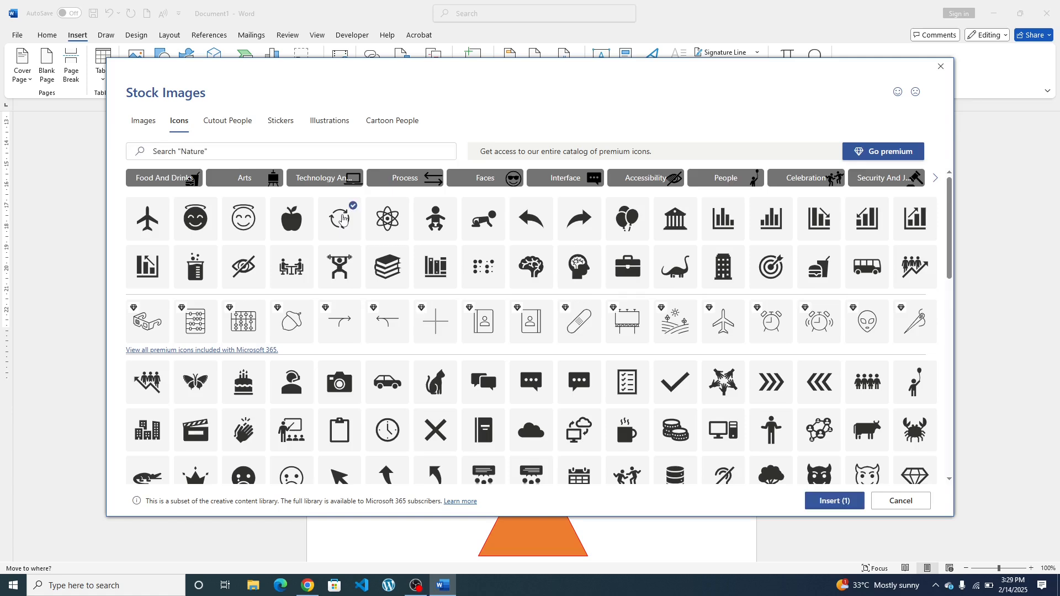
{"action": "left_click", "coordinate": [830, 501]}
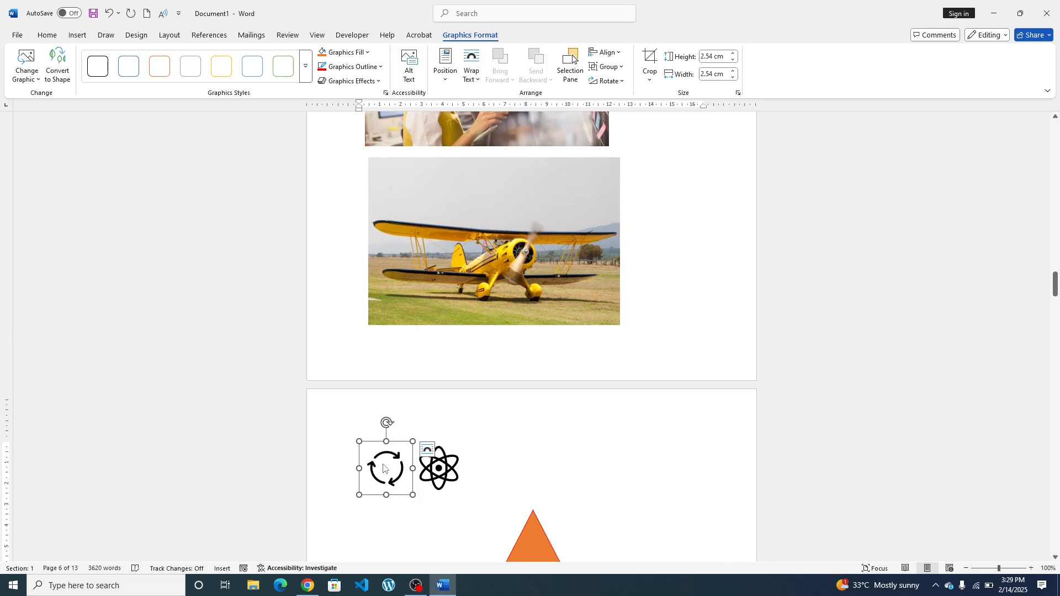
Step: Enlarge the circular-arrows icon to about 6.69 cm high and wide, stretch it wider, and deselect it
{"action": "left_click_drag", "start_coordinate": [412, 495], "coordinate": [500, 511]}
{"action": "scroll", "coordinate": [543, 437], "scroll_direction": "down", "scroll_amount": 1}
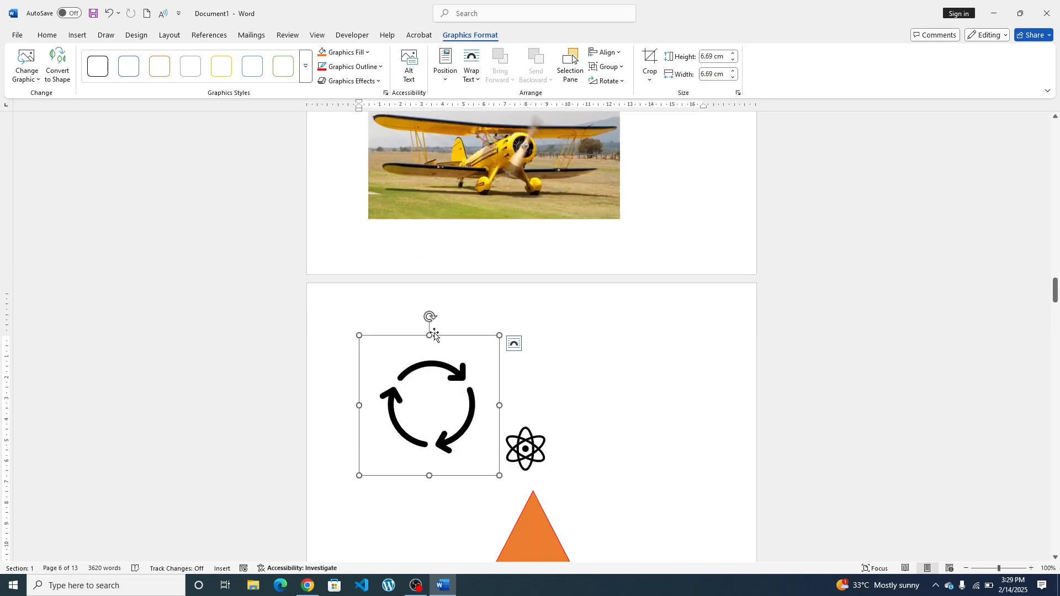
{"action": "left_click_drag", "start_coordinate": [359, 405], "coordinate": [326, 407]}
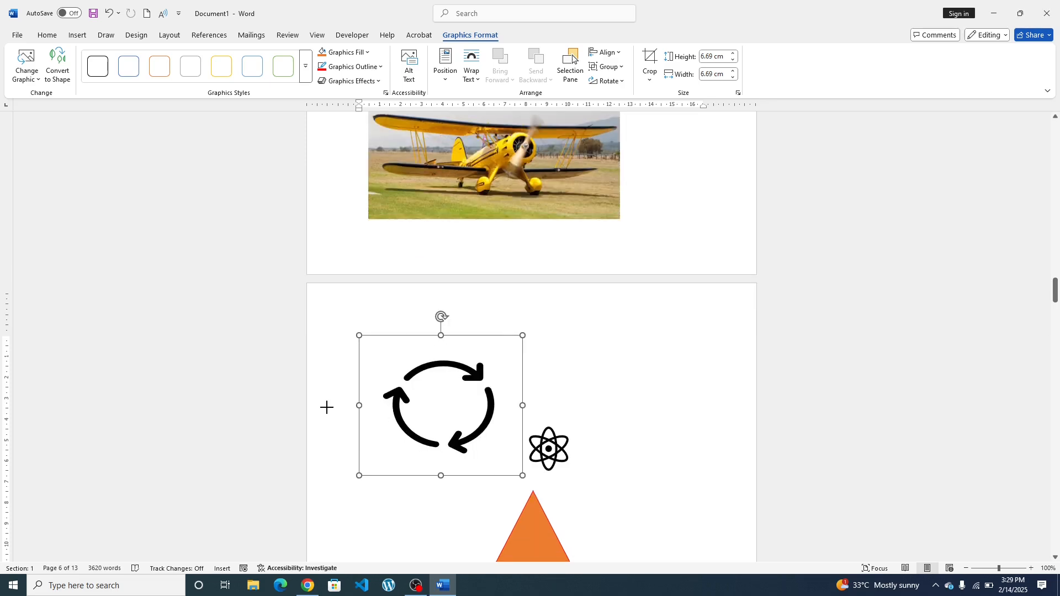
{"action": "left_click", "coordinate": [624, 380]}
Step: Insert the black headset model from the Electronics and Gadgets category of the stock 3D models
{"action": "left_click", "coordinate": [77, 35]}
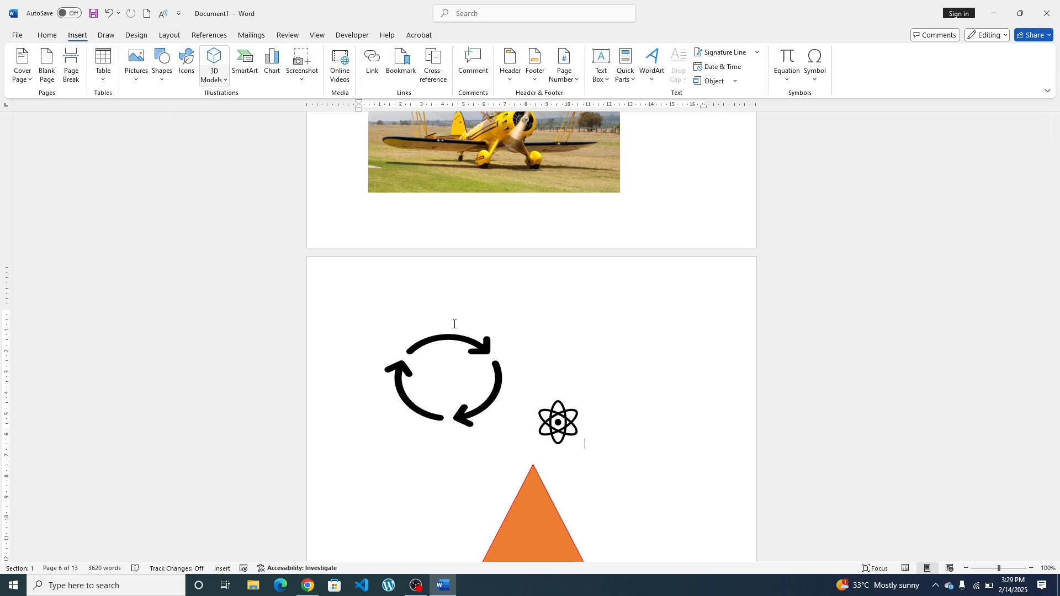
{"action": "scroll", "coordinate": [496, 350], "scroll_direction": "down", "scroll_amount": 1}
{"action": "scroll", "coordinate": [495, 350], "scroll_direction": "down", "scroll_amount": 2}
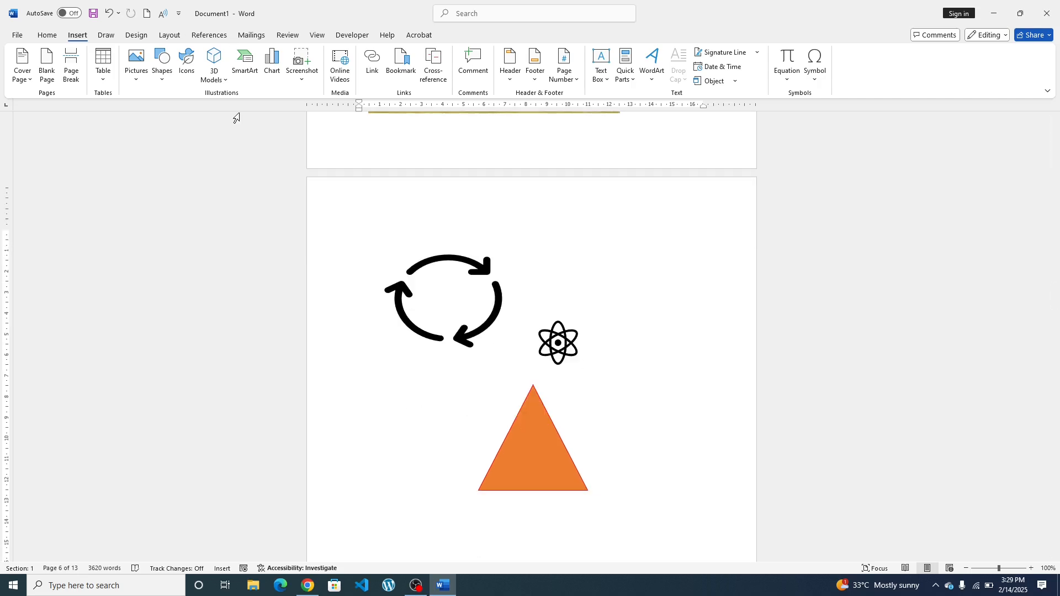
{"action": "left_click", "coordinate": [217, 72]}
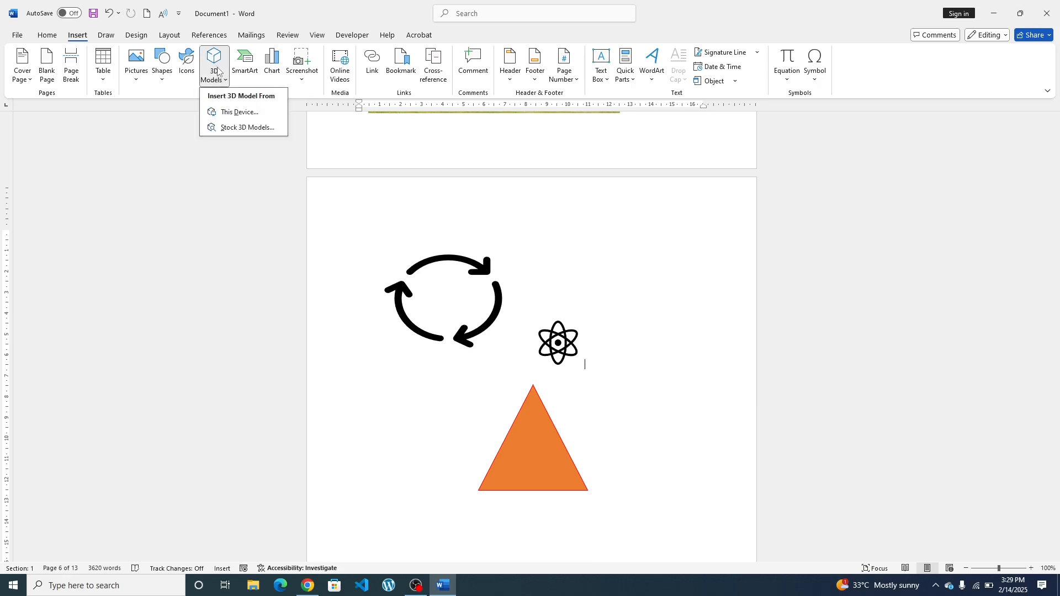
{"action": "left_click", "coordinate": [254, 128]}
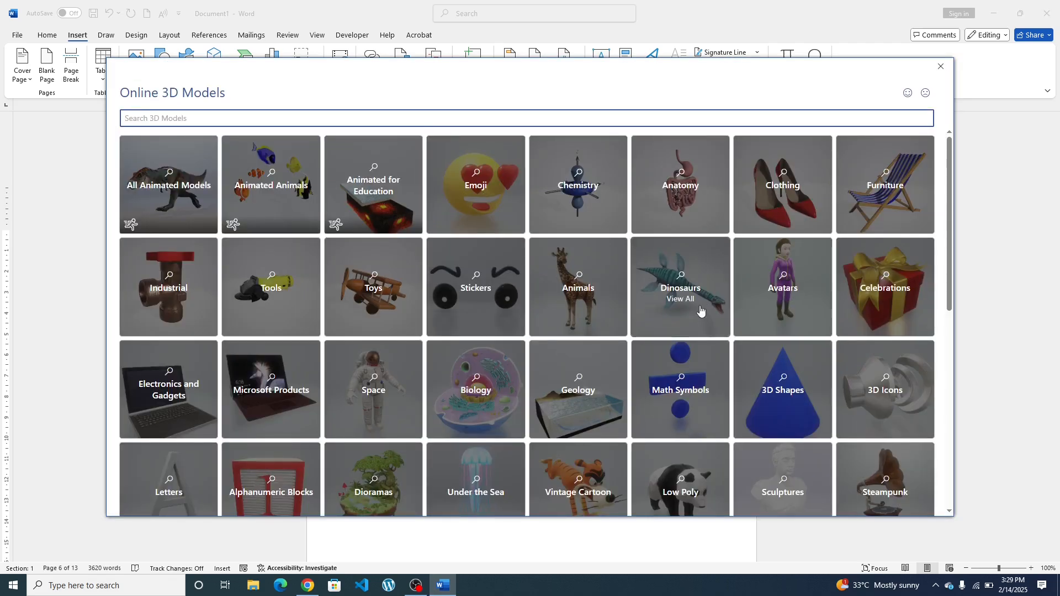
{"action": "scroll", "coordinate": [370, 303], "scroll_direction": "down", "scroll_amount": 1}
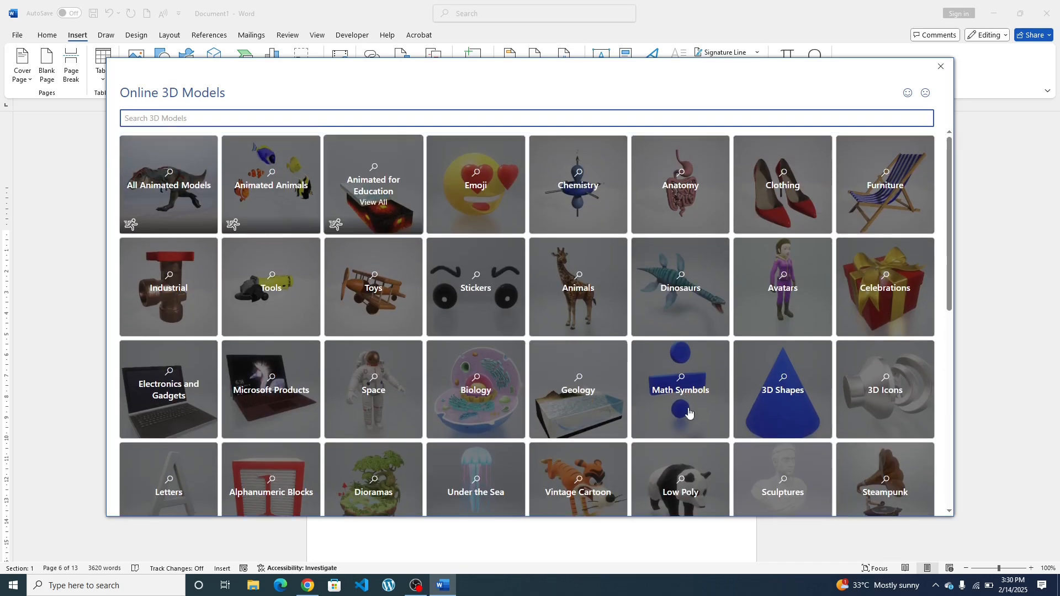
{"action": "left_click", "coordinate": [188, 410]}
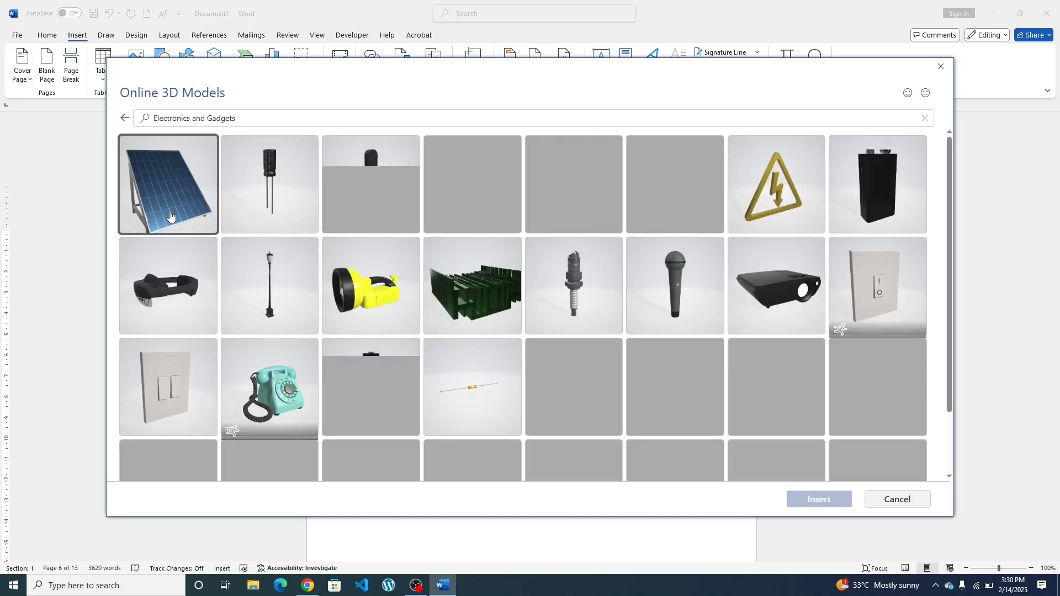
{"action": "left_click", "coordinate": [161, 298]}
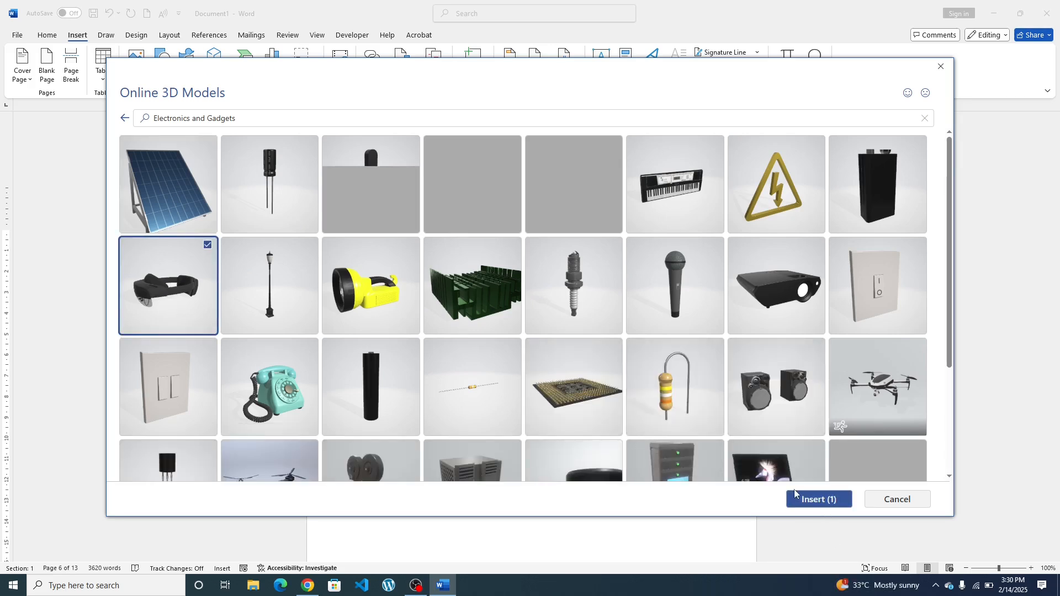
{"action": "left_click", "coordinate": [805, 502]}
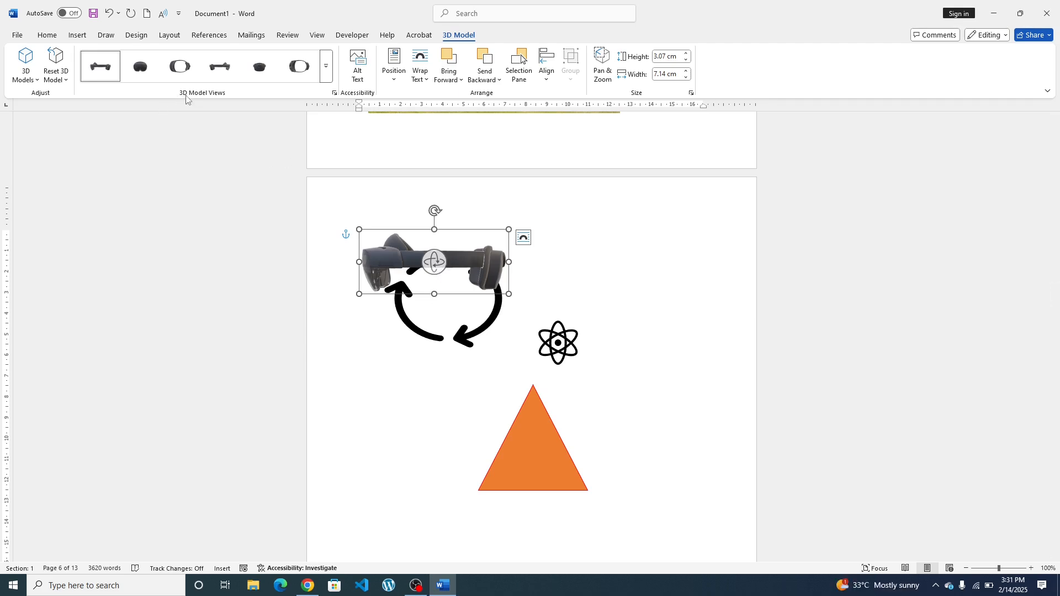
Step: Switch the headset model to its front view, then enlarge it slightly and rotate it to an angled three-dimensional orientation
{"action": "left_click", "coordinate": [143, 74]}
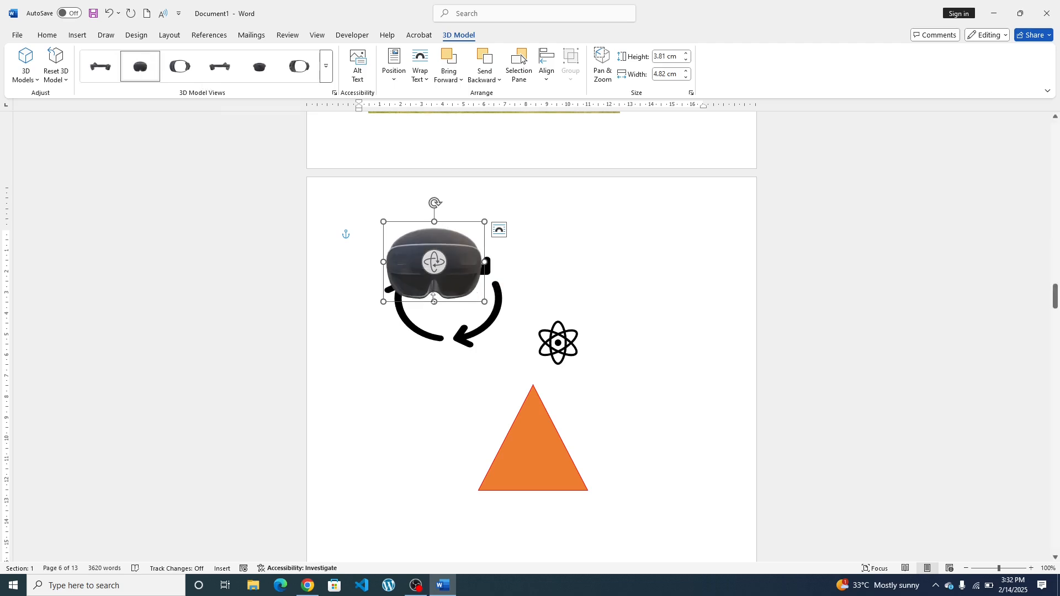
{"action": "mouse_move", "coordinate": [434, 301]}
{"action": "left_mouse_down"}
{"action": "mouse_move", "coordinate": [435, 373]}
{"action": "mouse_move", "coordinate": [436, 309]}
{"action": "left_mouse_up"}
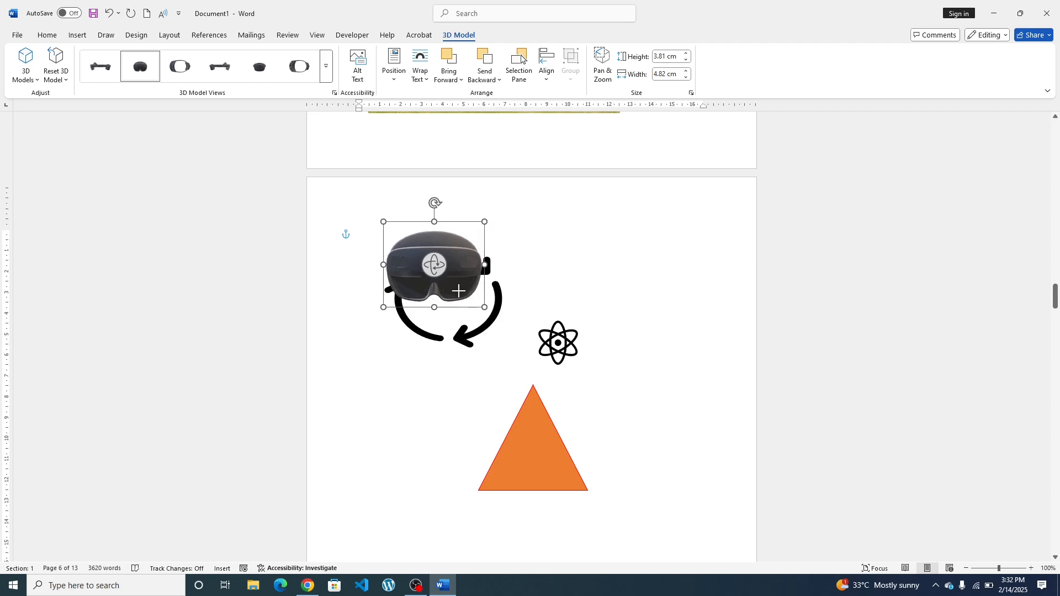
{"action": "left_click_drag", "start_coordinate": [441, 270], "coordinate": [508, 259]}
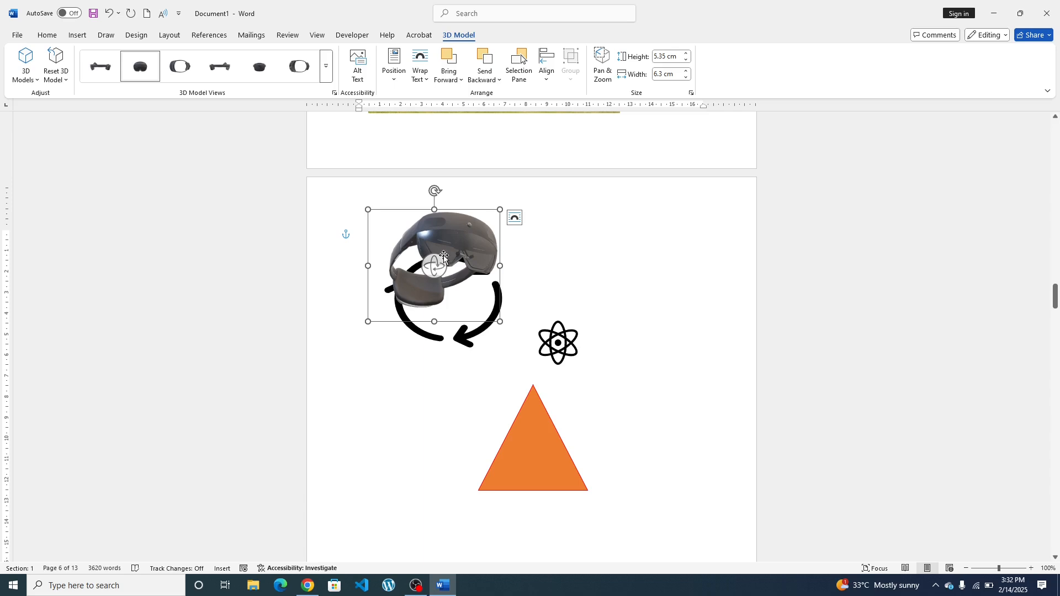
Step: Insert a Text Cycle SmartArt graphic from the Cycle category on page 6
{"action": "left_click", "coordinate": [77, 36]}
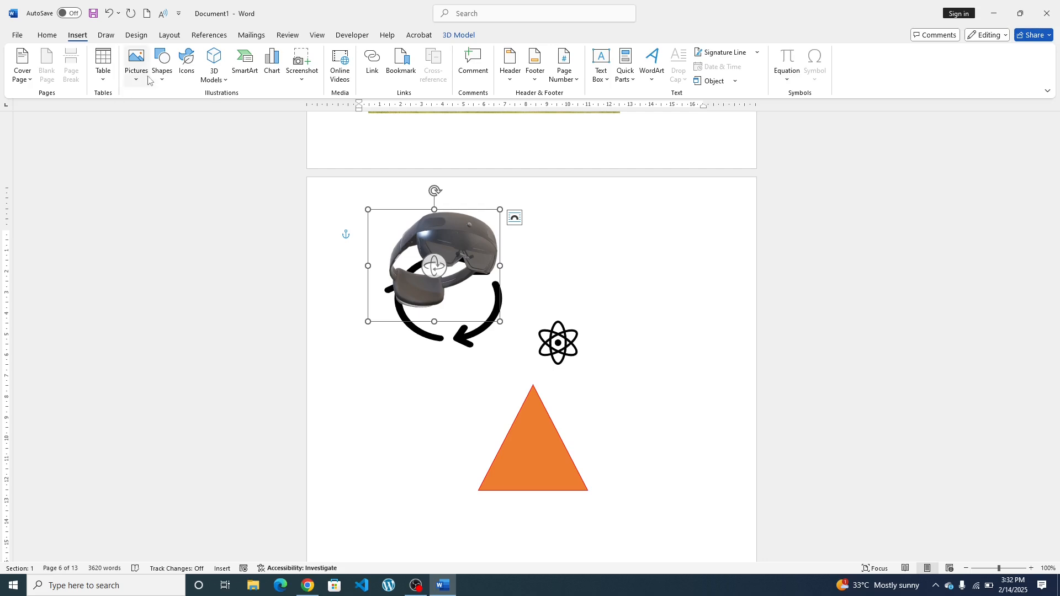
{"action": "left_click", "coordinate": [248, 71]}
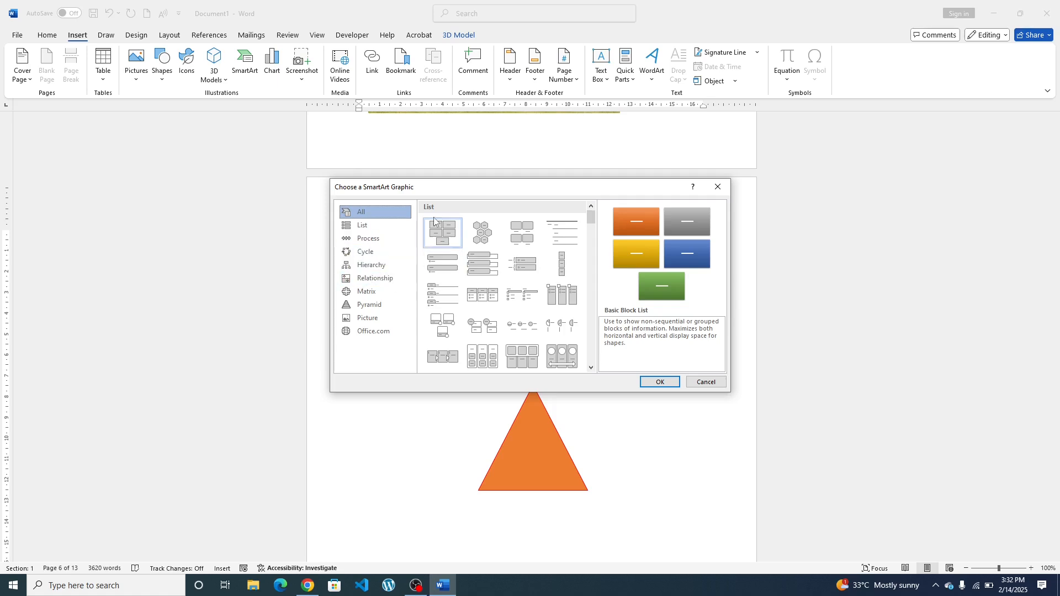
{"action": "left_click", "coordinate": [360, 253]}
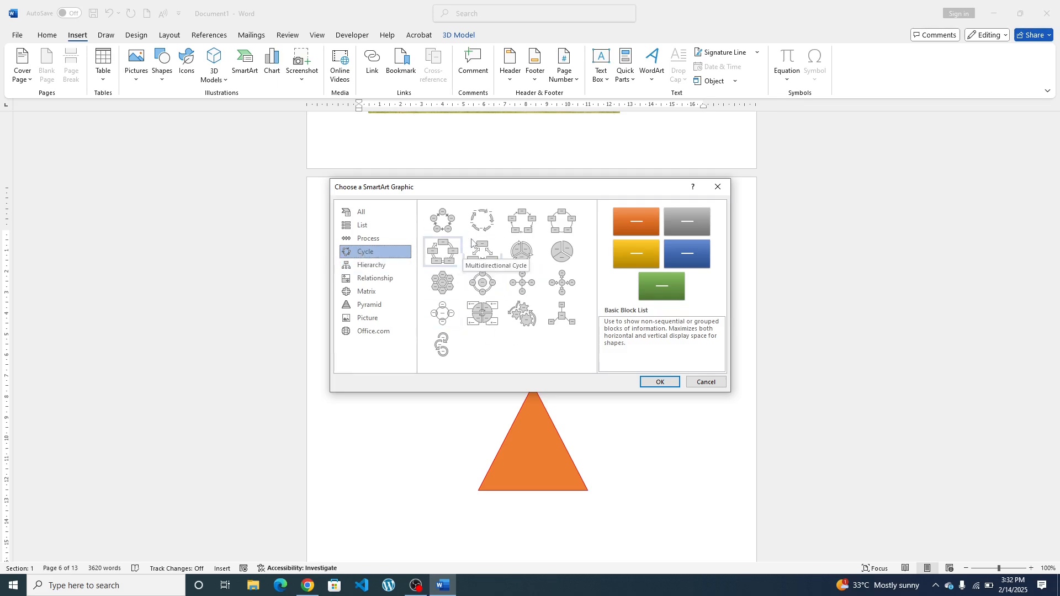
{"action": "left_click", "coordinate": [488, 224]}
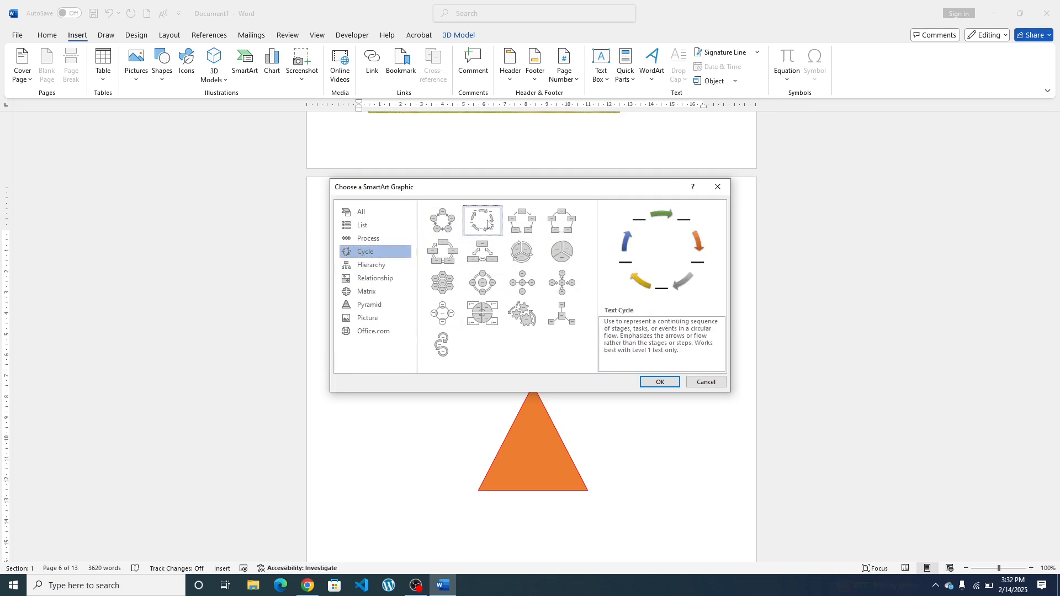
{"action": "left_click", "coordinate": [650, 382]}
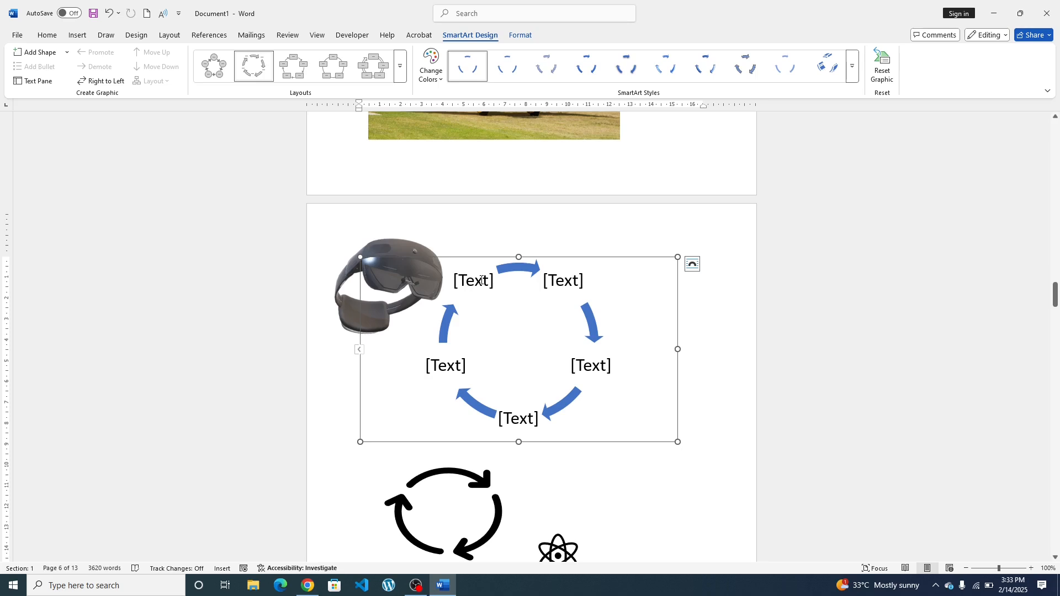
Step: Preview the pie chart variants and insert a Doughnut chart on page 6
{"action": "left_click", "coordinate": [77, 35]}
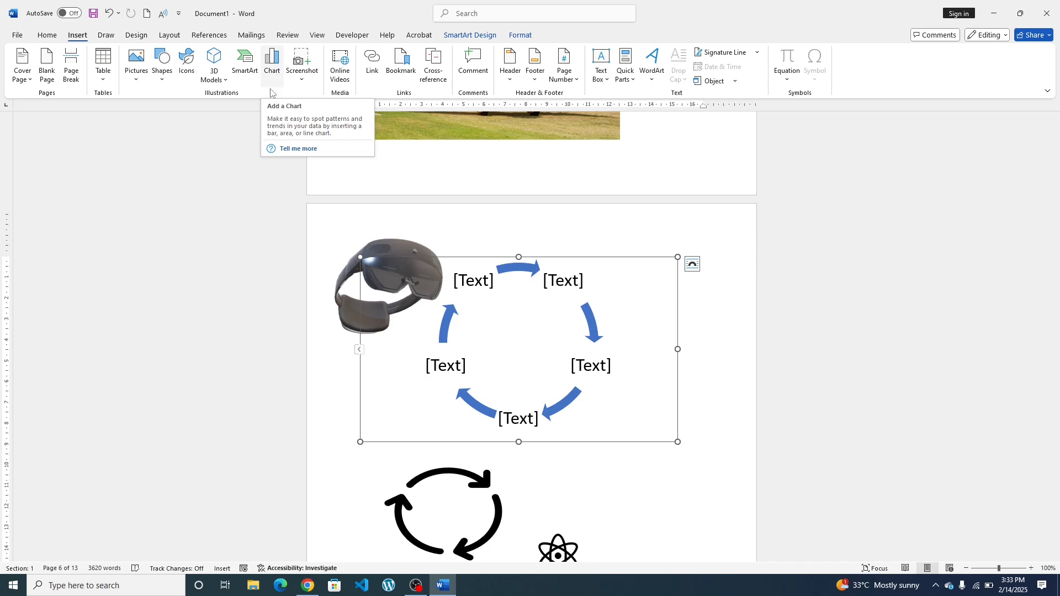
{"action": "left_click", "coordinate": [275, 58]}
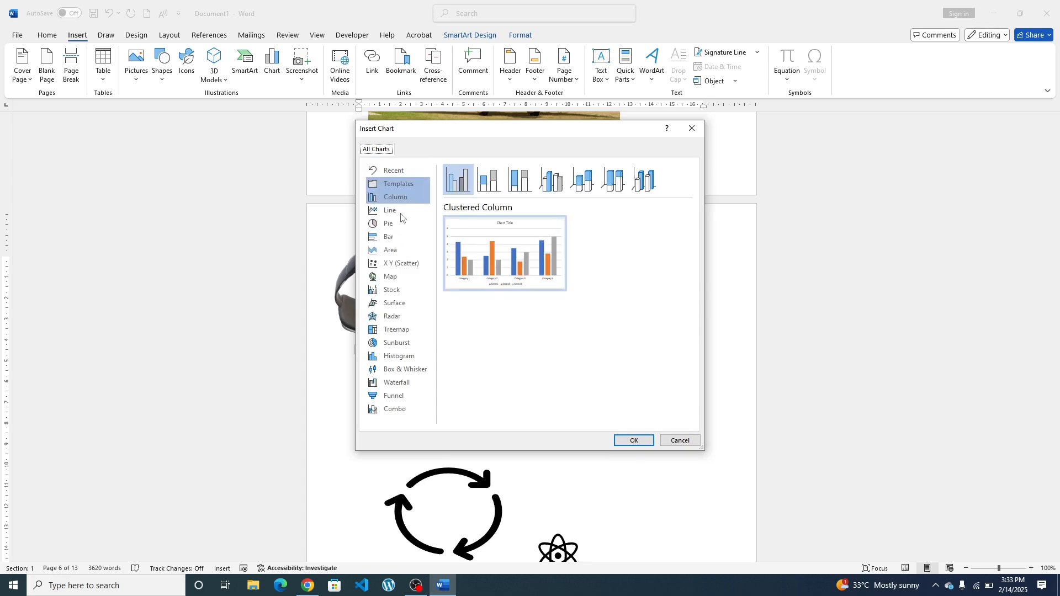
{"action": "left_click", "coordinate": [389, 223]}
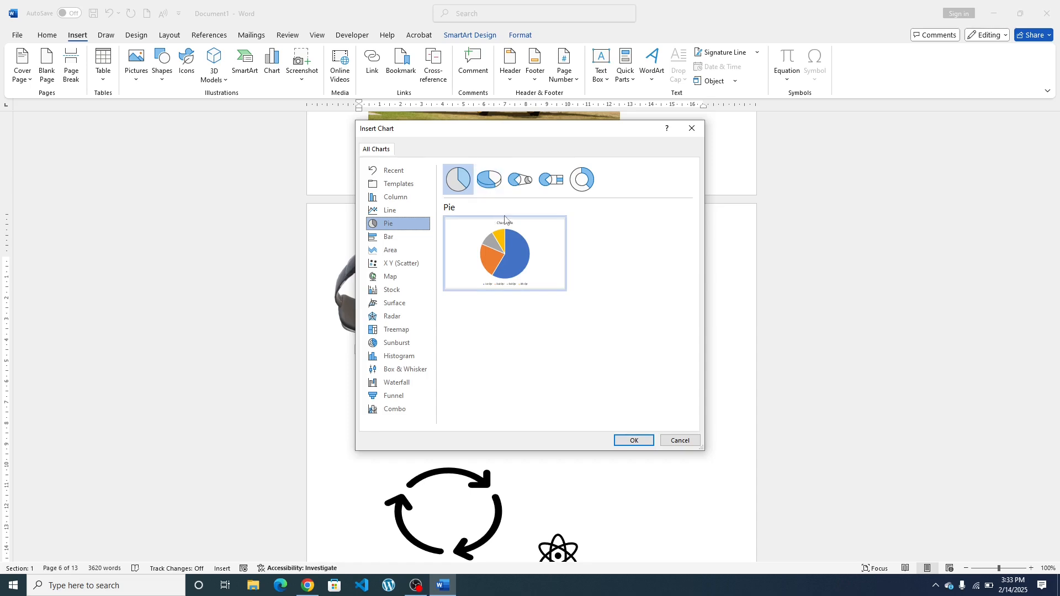
{"action": "left_click", "coordinate": [491, 179]}
{"action": "left_click", "coordinate": [520, 180]}
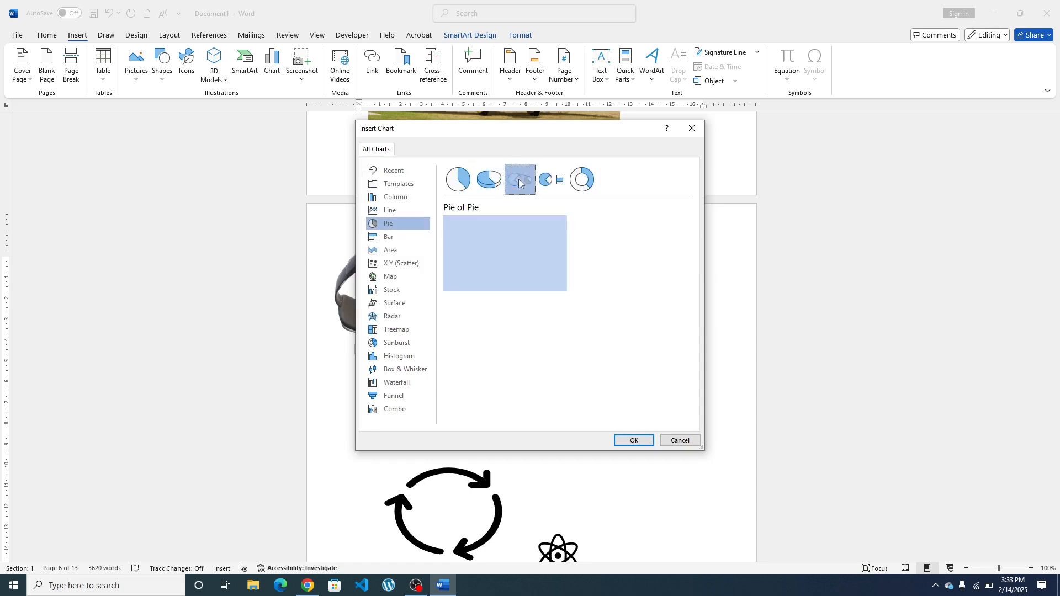
{"action": "left_click", "coordinate": [550, 180]}
{"action": "left_click", "coordinate": [580, 181]}
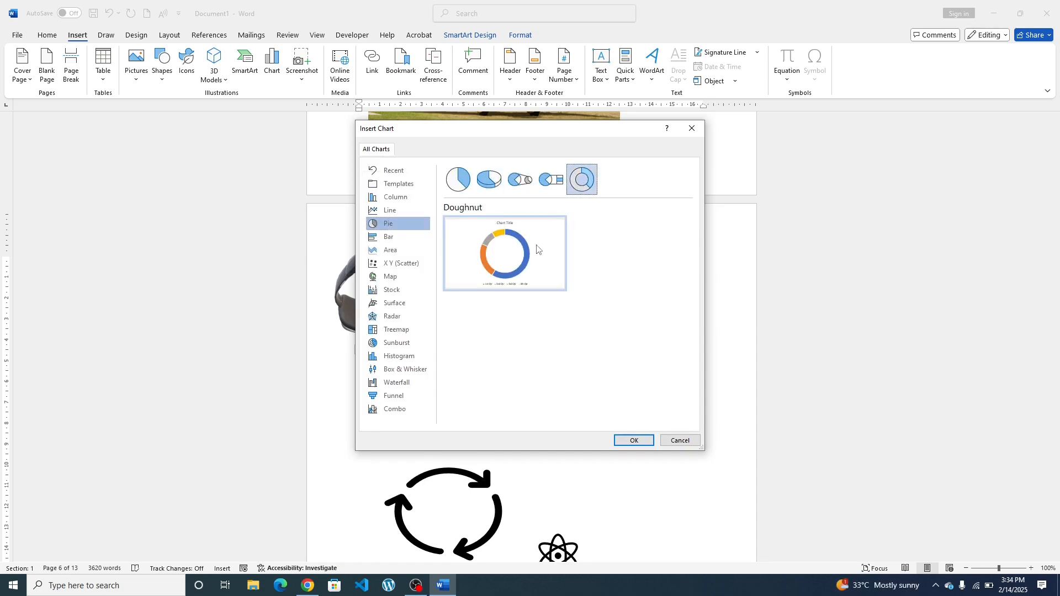
{"action": "mouse_move", "coordinate": [525, 252]}
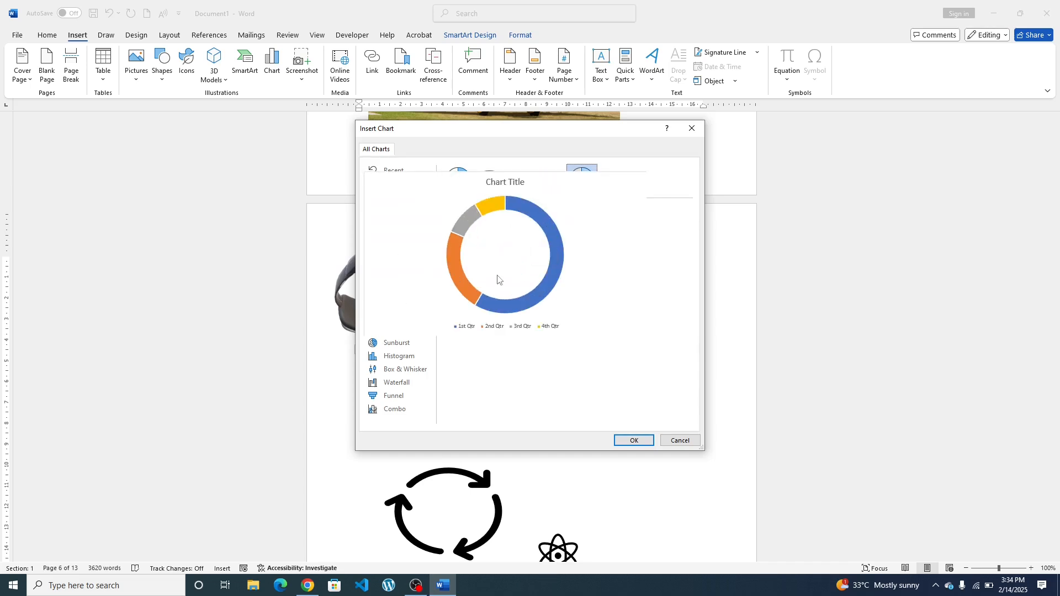
{"action": "left_click", "coordinate": [623, 440]}
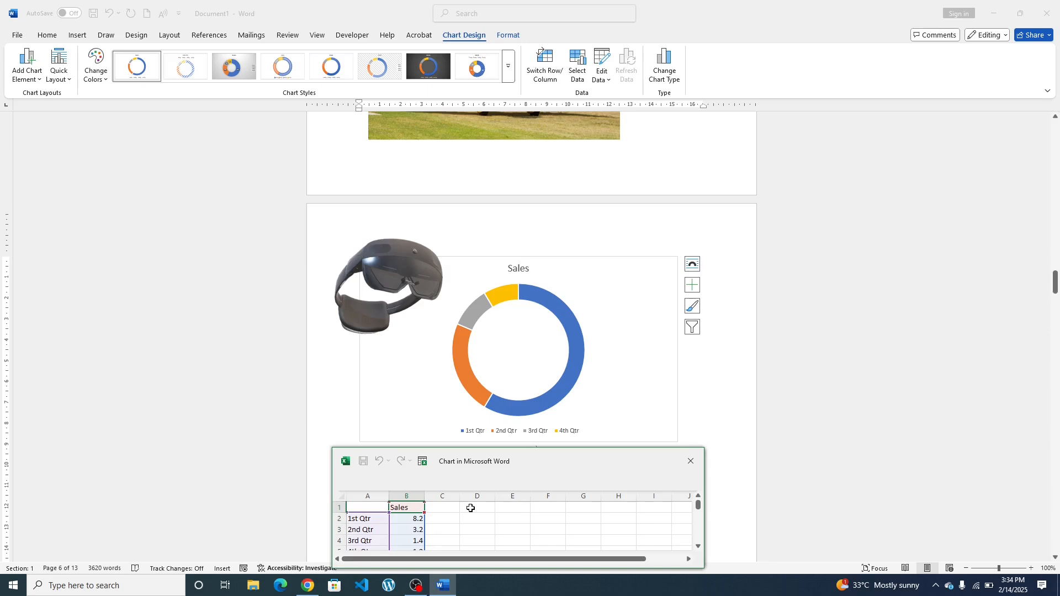
Step: In the doughnut chart's data sheet, set the 1st Qtr sales to 120 and the 2nd Qtr sales to 456
{"action": "scroll", "coordinate": [409, 509], "scroll_direction": "down", "scroll_amount": 1}
{"action": "scroll", "coordinate": [416, 518], "scroll_direction": "up", "scroll_amount": 1}
{"action": "left_click", "coordinate": [421, 521]}
{"action": "key", "text": "Delete"}
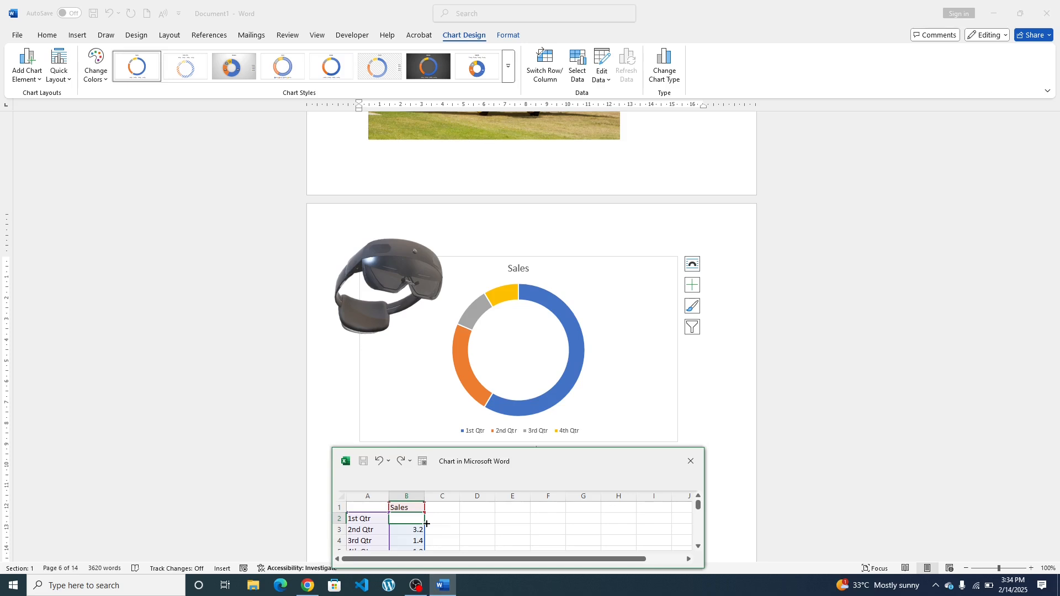
{"action": "type", "text": "120"}
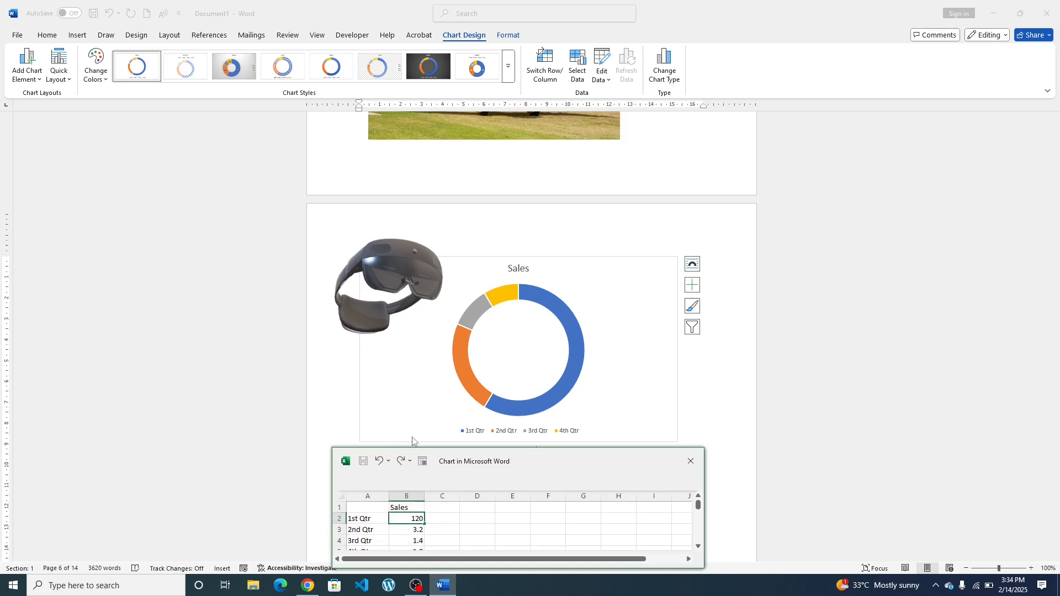
{"action": "left_click", "coordinate": [415, 530]}
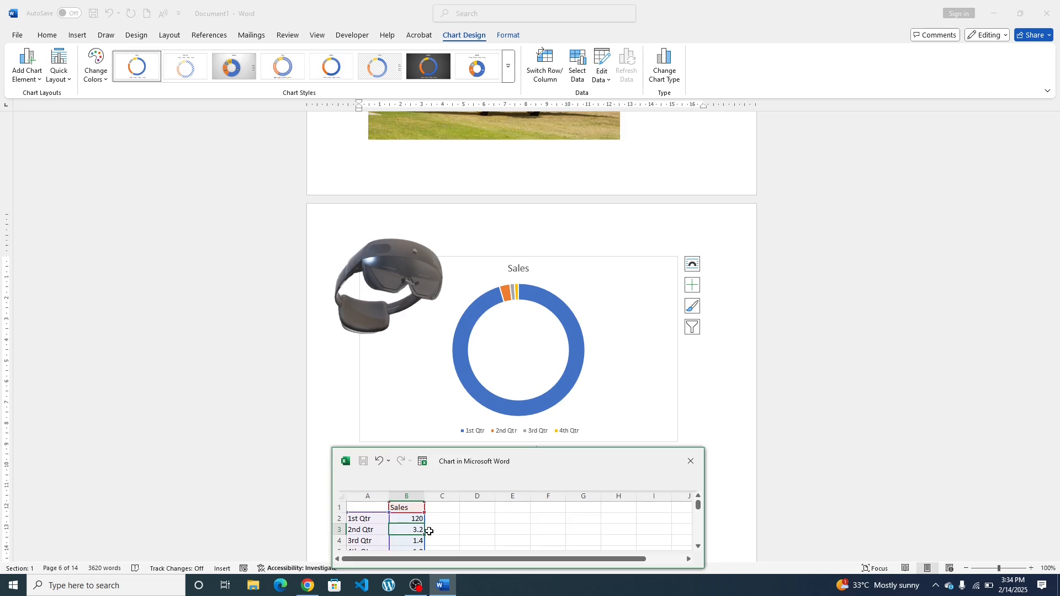
{"action": "type", "text": "456"}
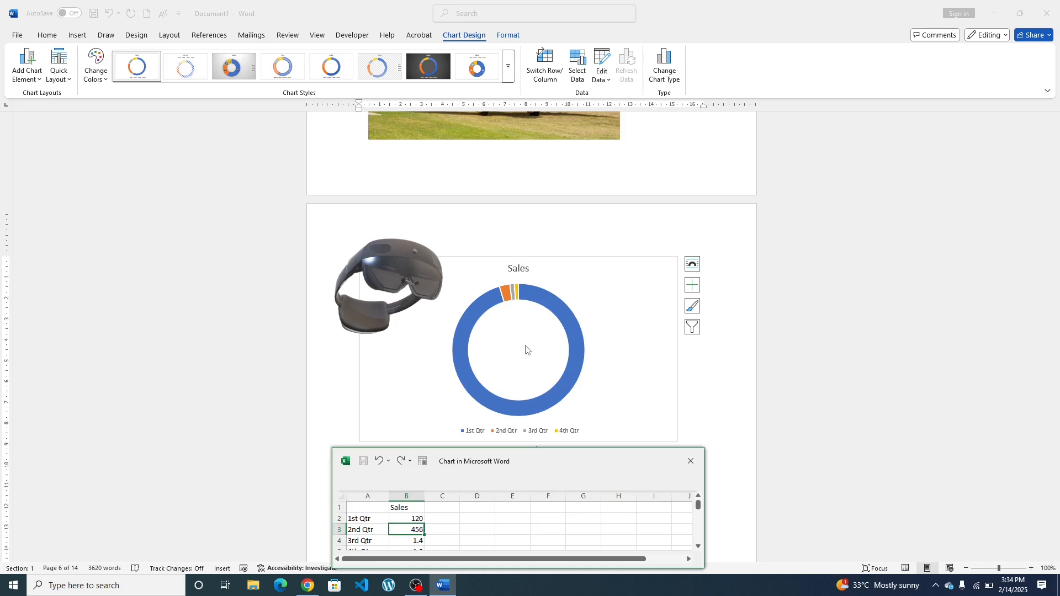
{"action": "left_click", "coordinate": [450, 539]}
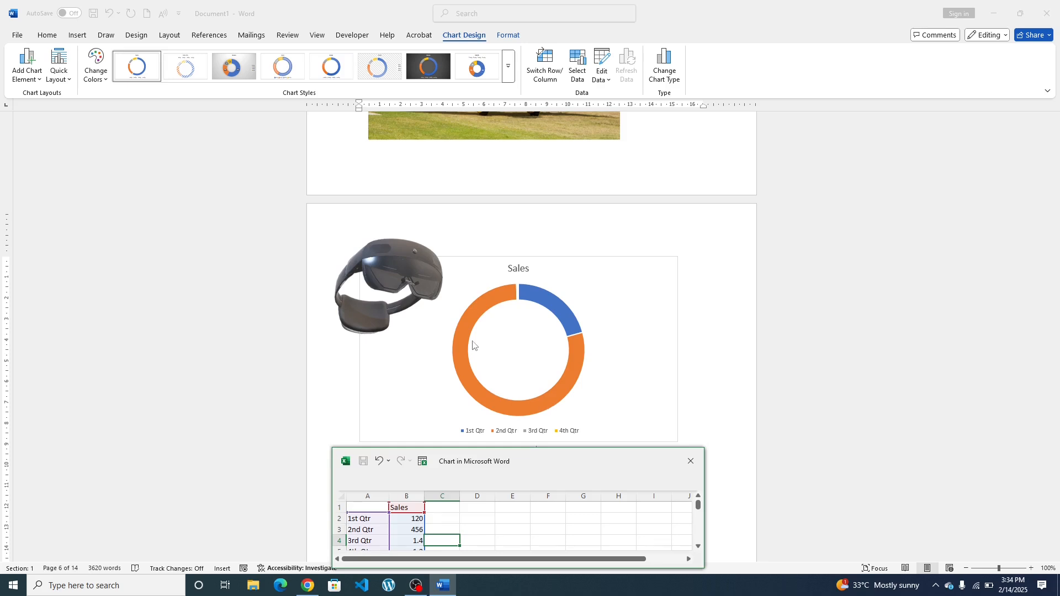
{"action": "scroll", "coordinate": [484, 343], "scroll_direction": "up", "scroll_amount": 3}
{"action": "scroll", "coordinate": [476, 344], "scroll_direction": "up", "scroll_amount": 4}
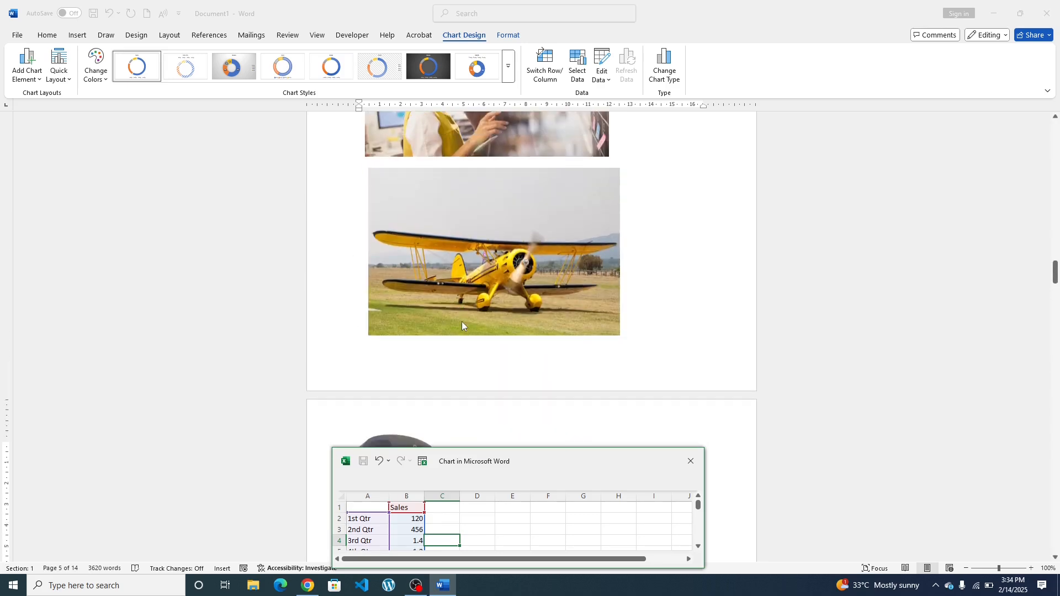
Step: Bring the doughnut chart on page 6 into view and close its data sheet
{"action": "scroll", "coordinate": [462, 321], "scroll_direction": "down", "scroll_amount": 1}
{"action": "scroll", "coordinate": [502, 395], "scroll_direction": "down", "scroll_amount": 7}
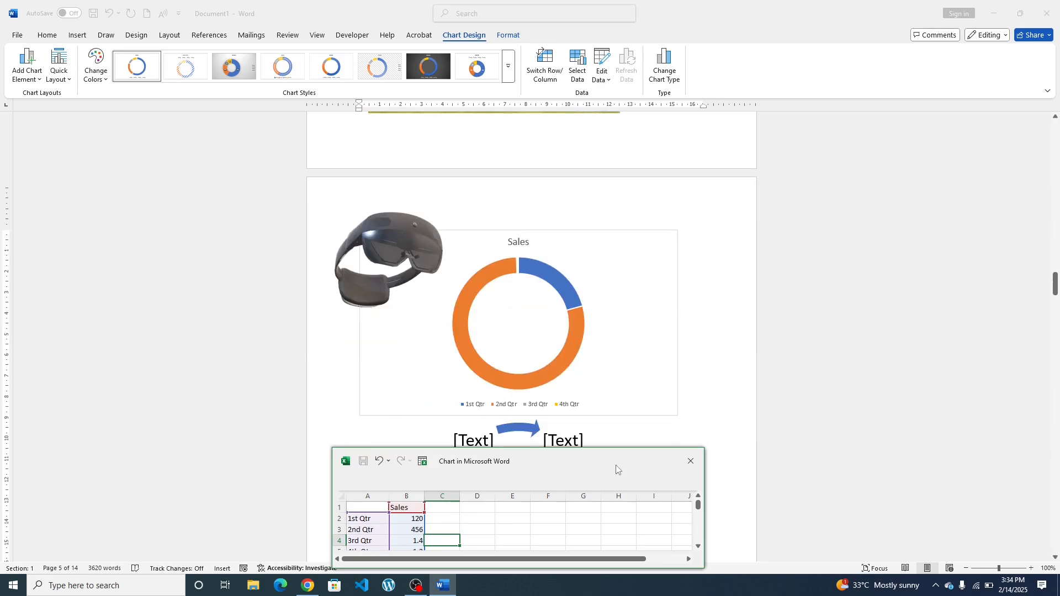
{"action": "left_click", "coordinate": [689, 463]}
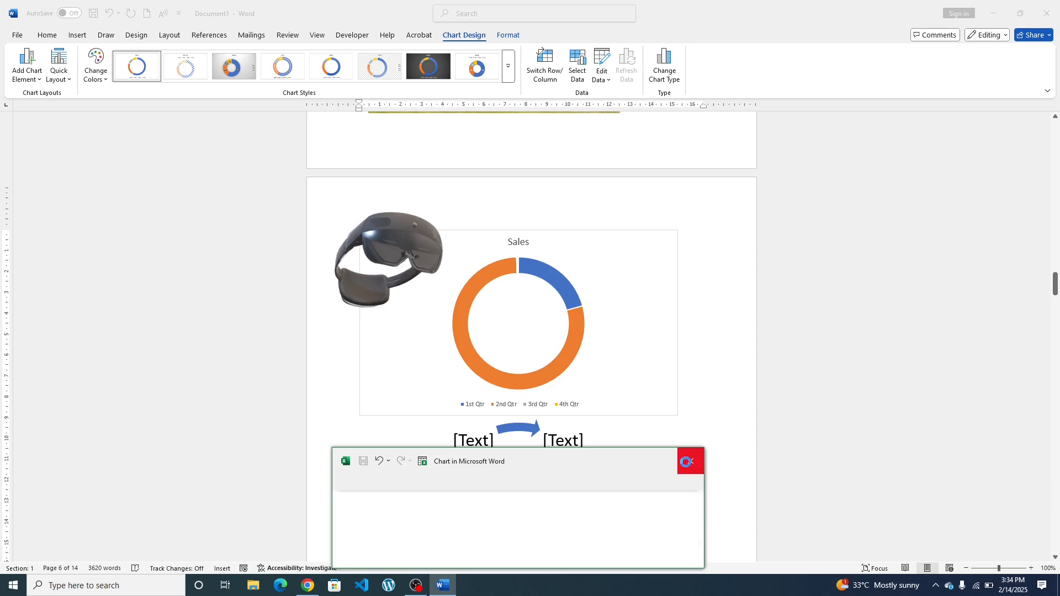
Step: Insert a screen clipping of the entire Windows desktop in place of the selected doughnut chart on page 6
{"action": "left_click", "coordinate": [75, 37]}
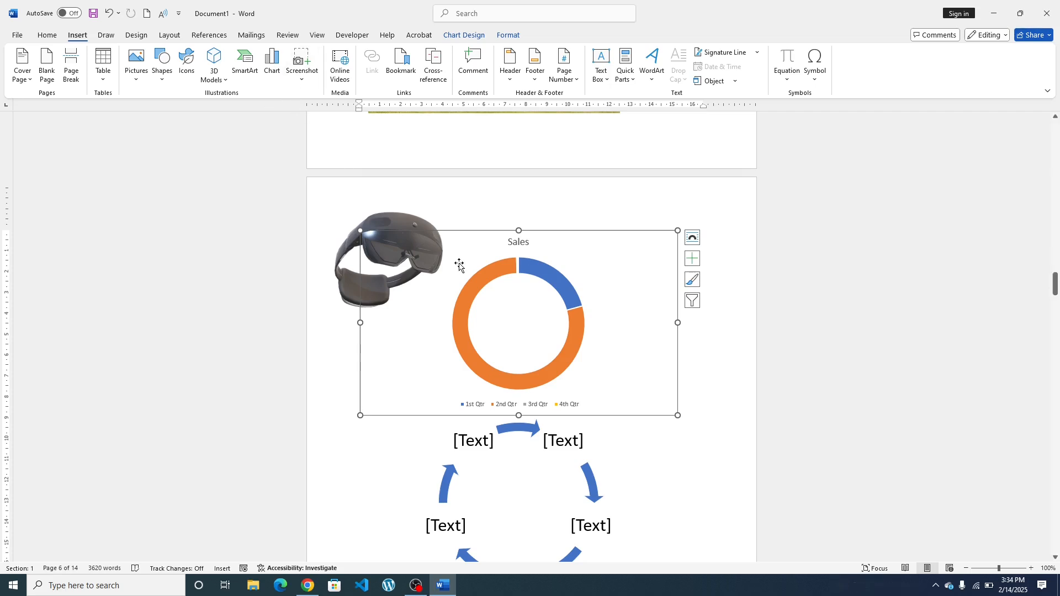
{"action": "scroll", "coordinate": [475, 358], "scroll_direction": "down", "scroll_amount": 3}
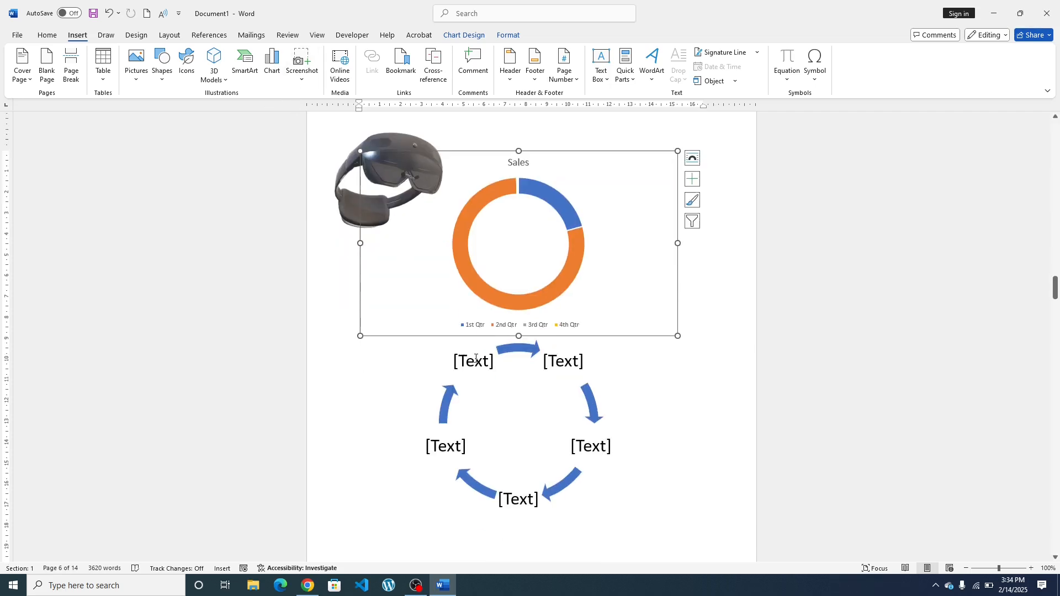
{"action": "left_click", "coordinate": [301, 64]}
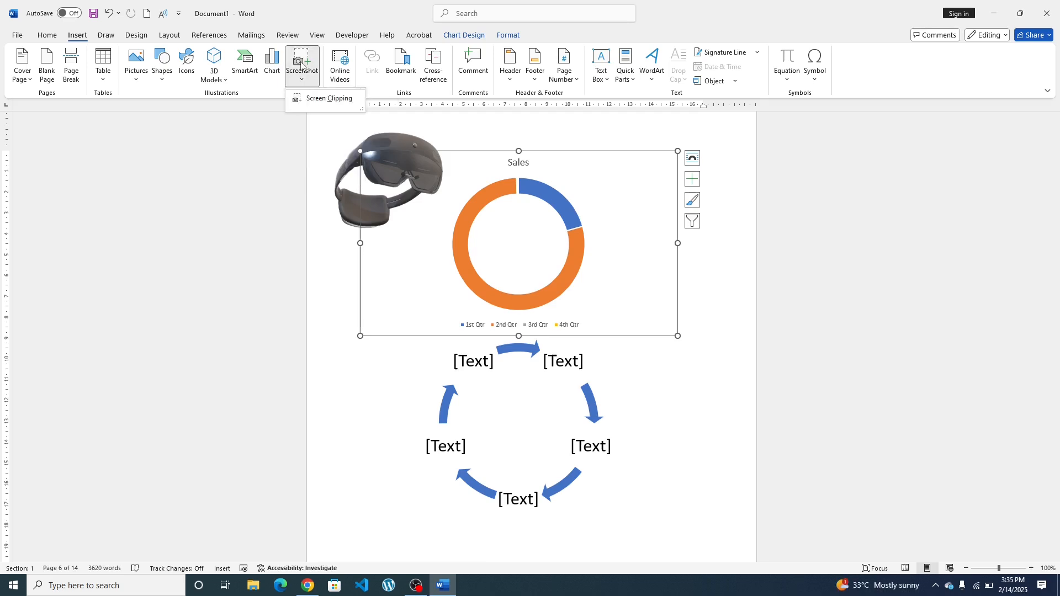
{"action": "left_click", "coordinate": [301, 63]}
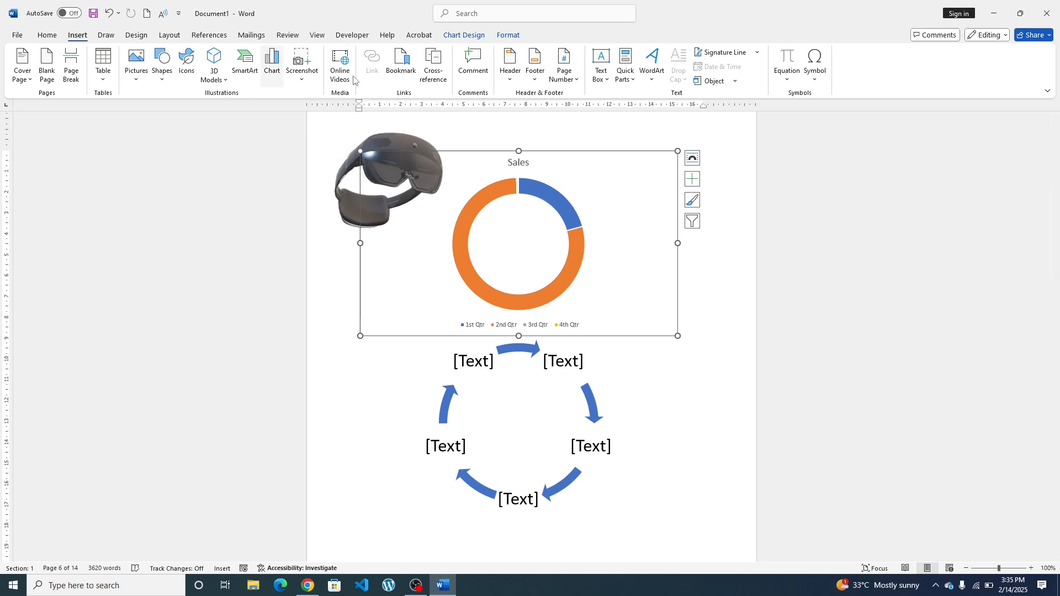
{"action": "left_click", "coordinate": [303, 80]}
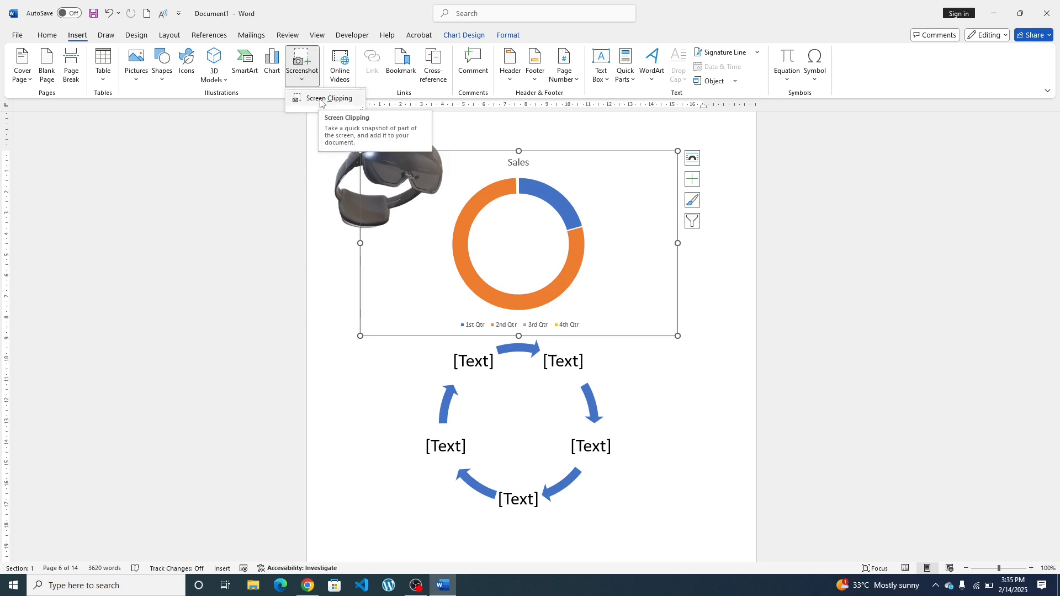
{"action": "left_click", "coordinate": [320, 100]}
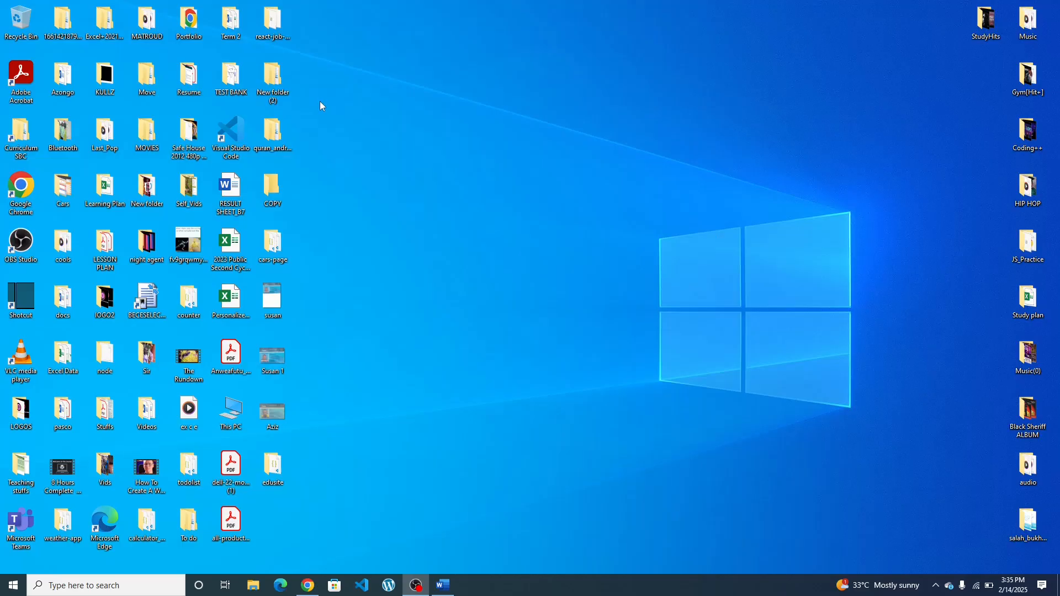
{"action": "left_click_drag", "start_coordinate": [5, 47], "coordinate": [1059, 595]}
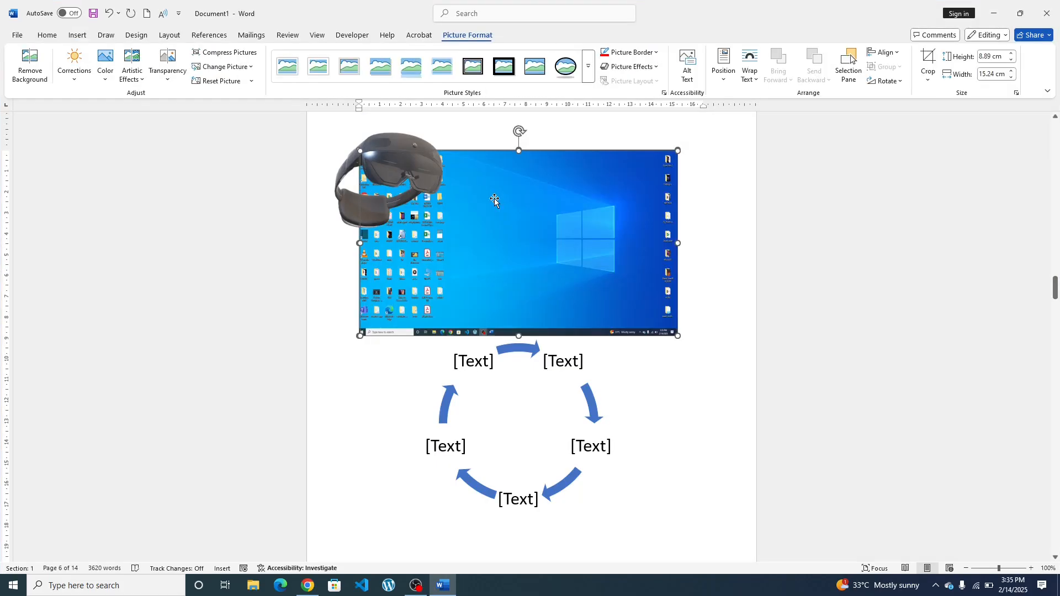
{"action": "left_click_drag", "start_coordinate": [546, 171], "coordinate": [550, 259]}
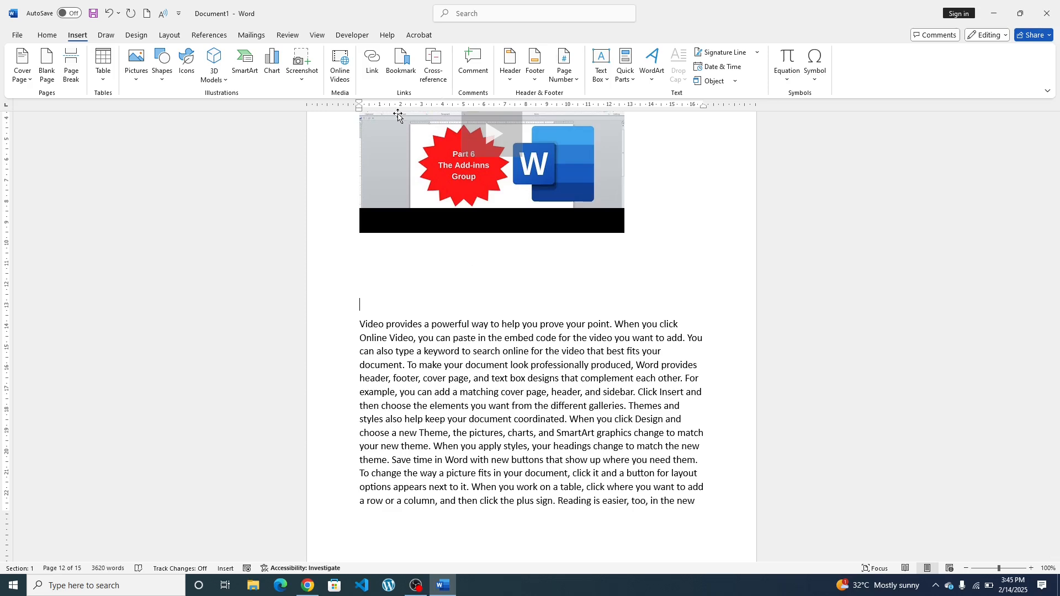
Step: Insert a hyperlink on the empty line below the video on page 12, using the copied YouTube address
{"action": "left_click", "coordinate": [373, 72]}
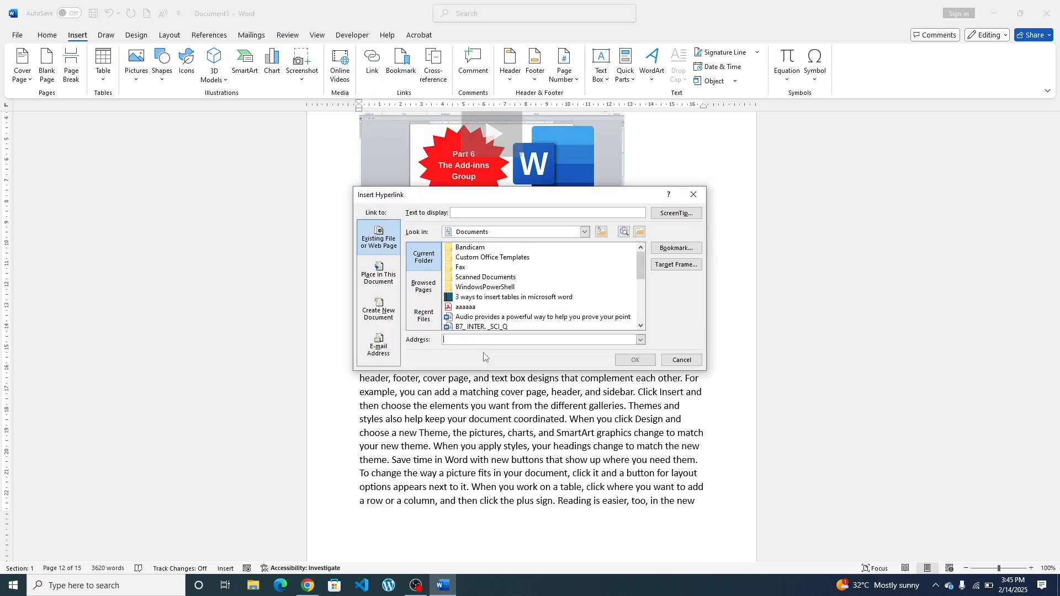
{"action": "right_click", "coordinate": [473, 340]}
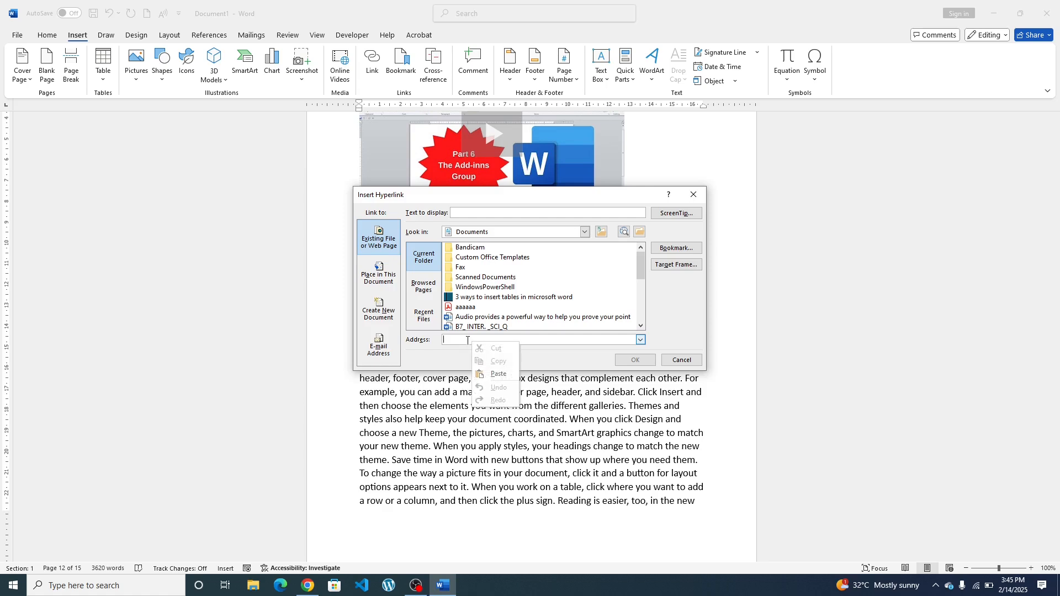
{"action": "left_click", "coordinate": [493, 375]}
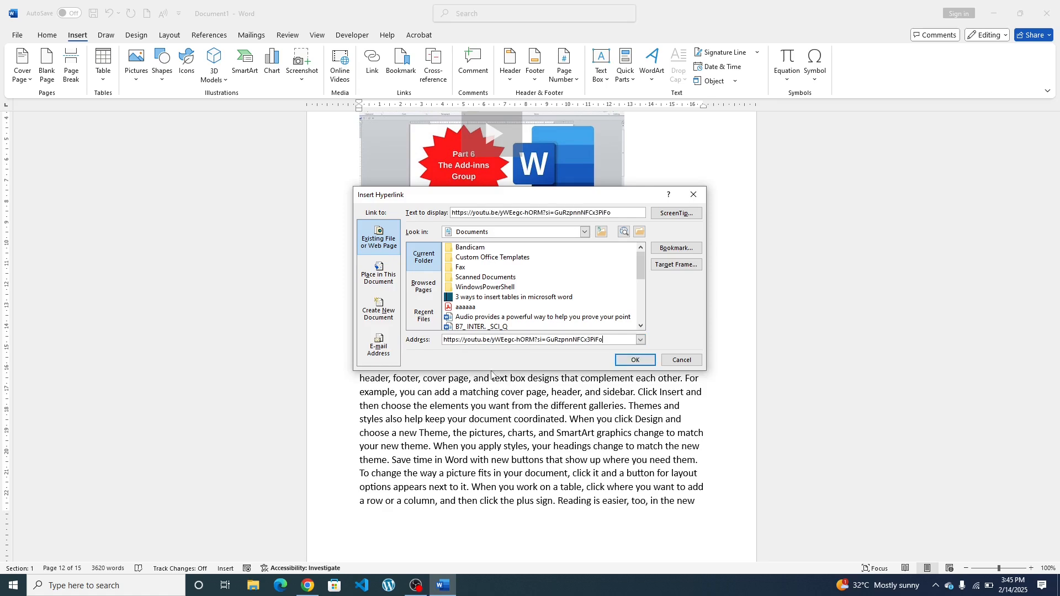
{"action": "left_click", "coordinate": [629, 362]}
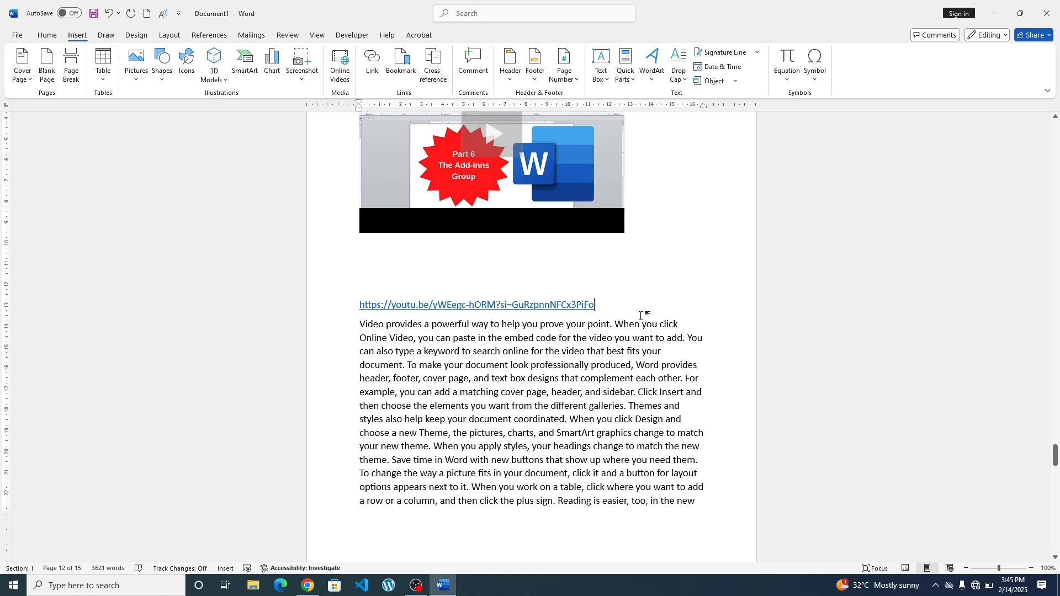
Step: Bookmark the paragraph text below the YouTube link on page 12 with the name "video"
{"action": "scroll", "coordinate": [630, 304], "scroll_direction": "up", "scroll_amount": 1}
{"action": "scroll", "coordinate": [607, 309], "scroll_direction": "up", "scroll_amount": 1}
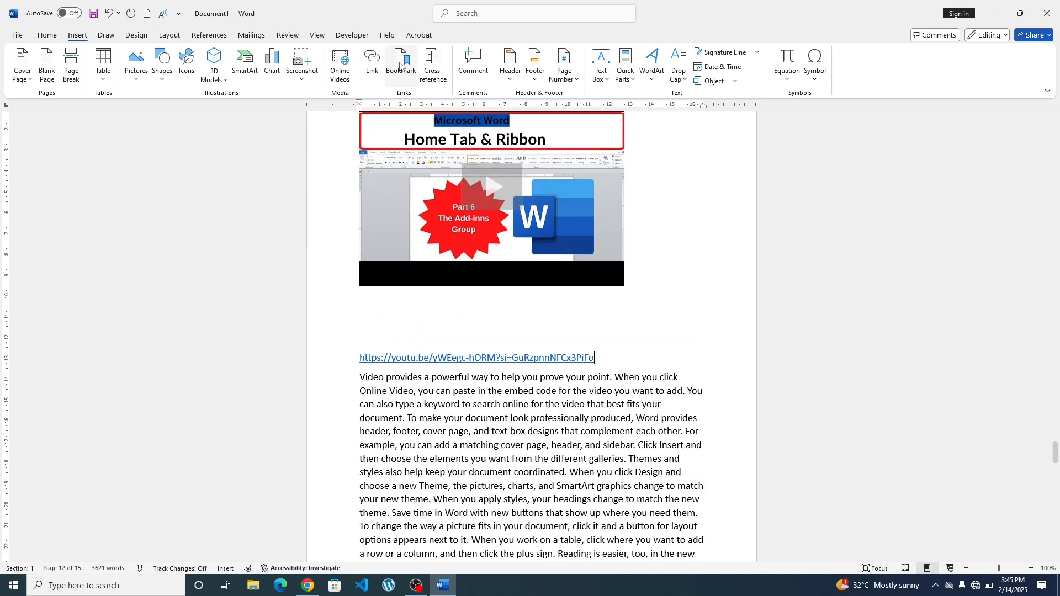
{"action": "scroll", "coordinate": [618, 231], "scroll_direction": "down", "scroll_amount": 3}
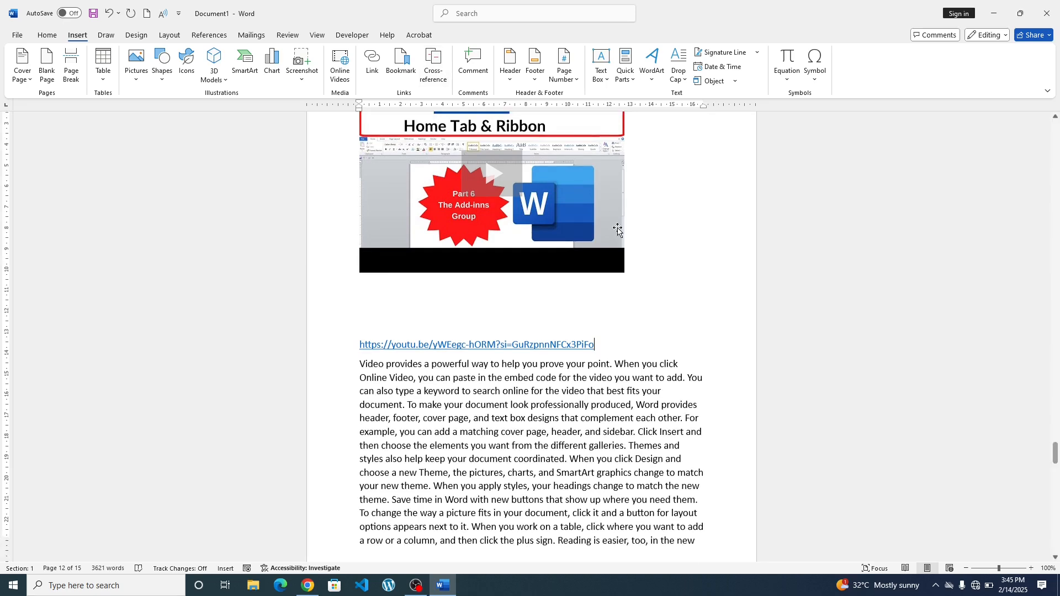
{"action": "scroll", "coordinate": [455, 285], "scroll_direction": "down", "scroll_amount": 1}
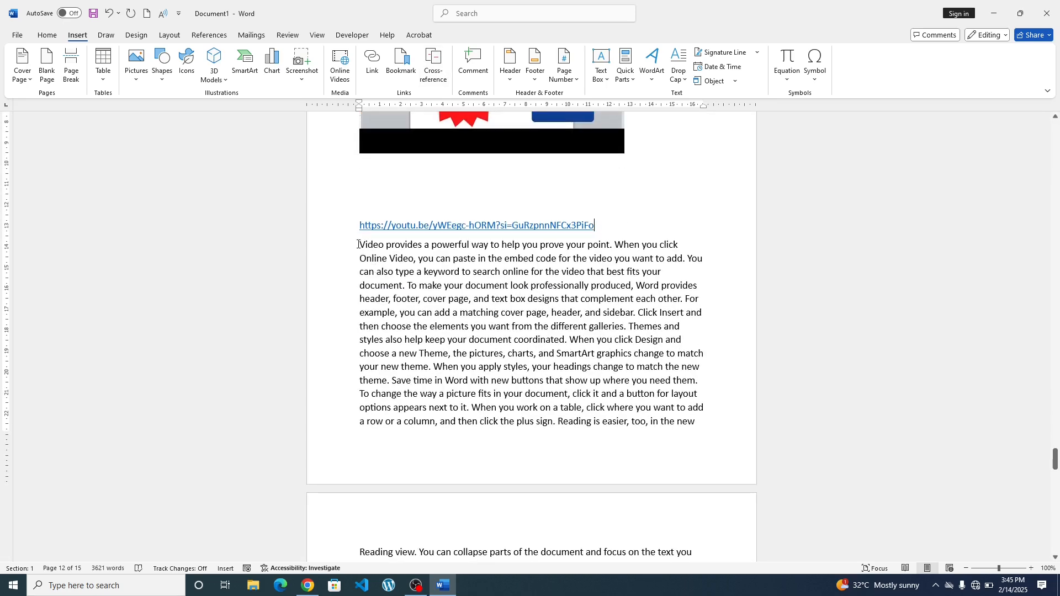
{"action": "left_click_drag", "start_coordinate": [358, 244], "coordinate": [697, 424]}
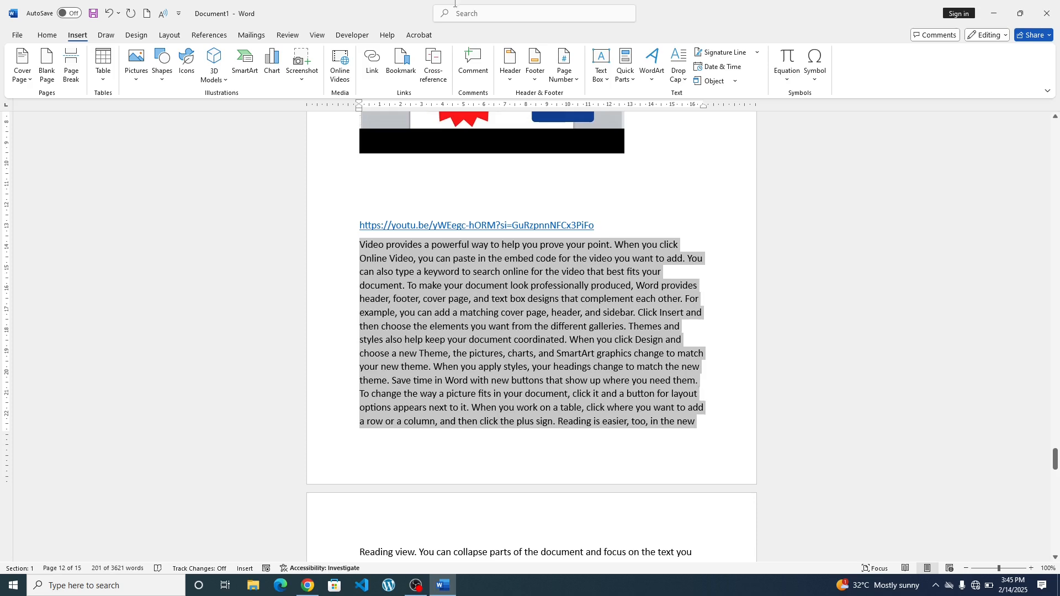
{"action": "left_click", "coordinate": [402, 57]}
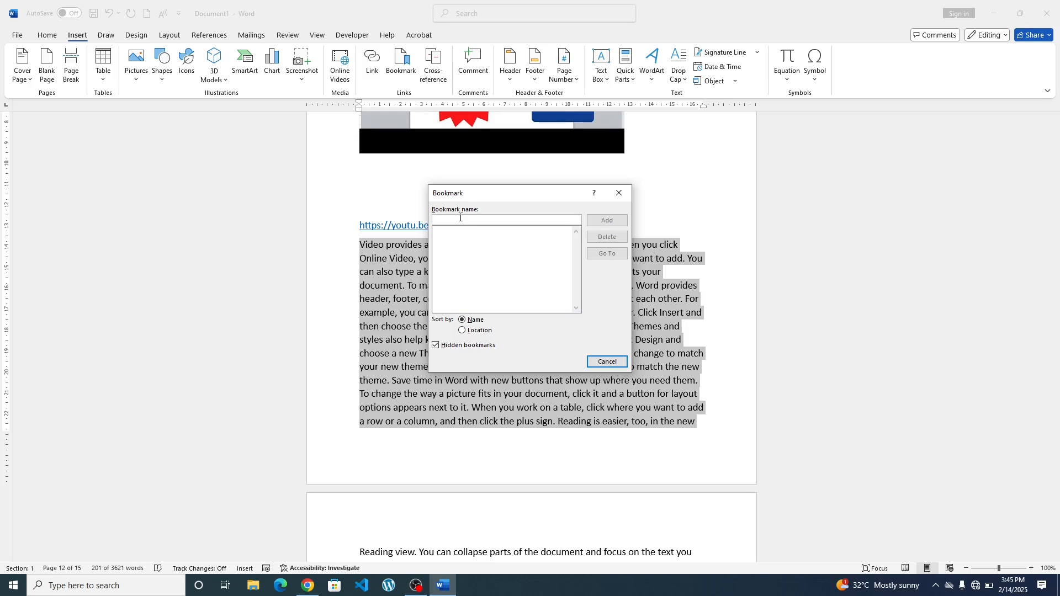
{"action": "type", "text": "video"}
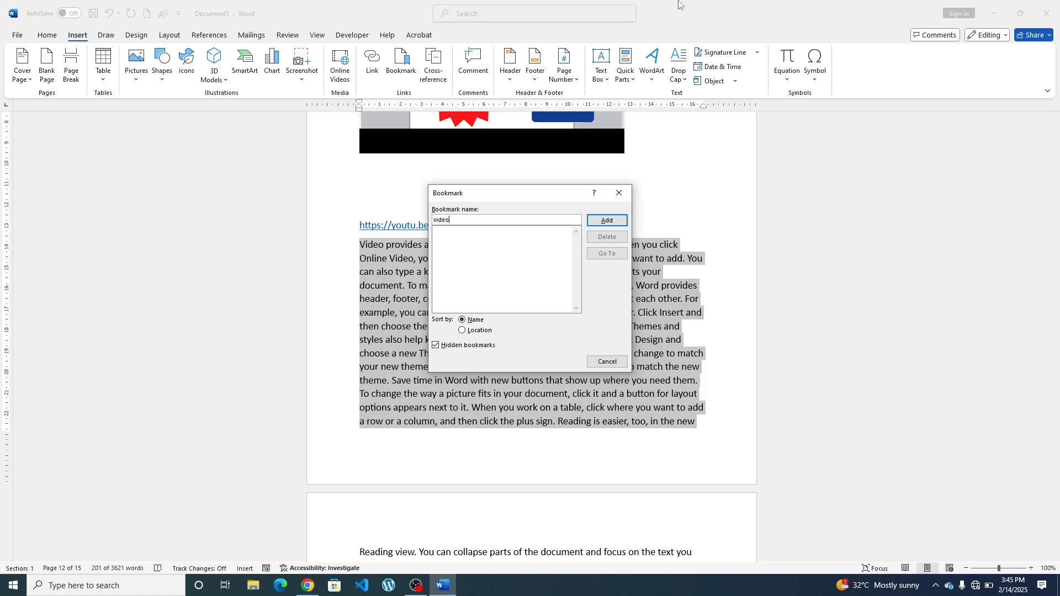
{"action": "left_click", "coordinate": [608, 220]}
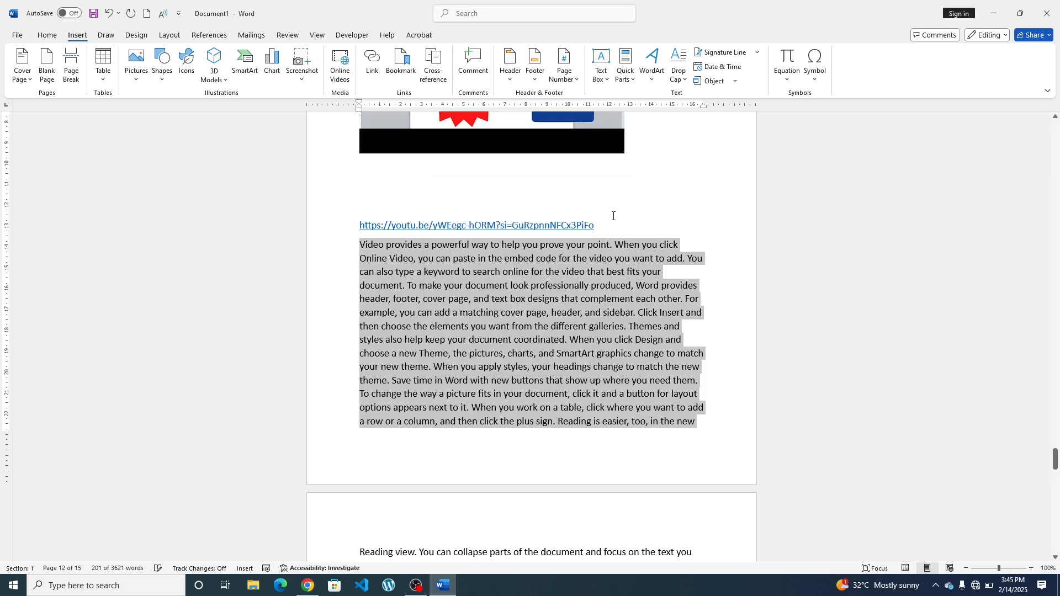
Step: Add the text "Click here" at the end of the last paragraph on page 10
{"action": "scroll", "coordinate": [614, 221], "scroll_direction": "up", "scroll_amount": 3}
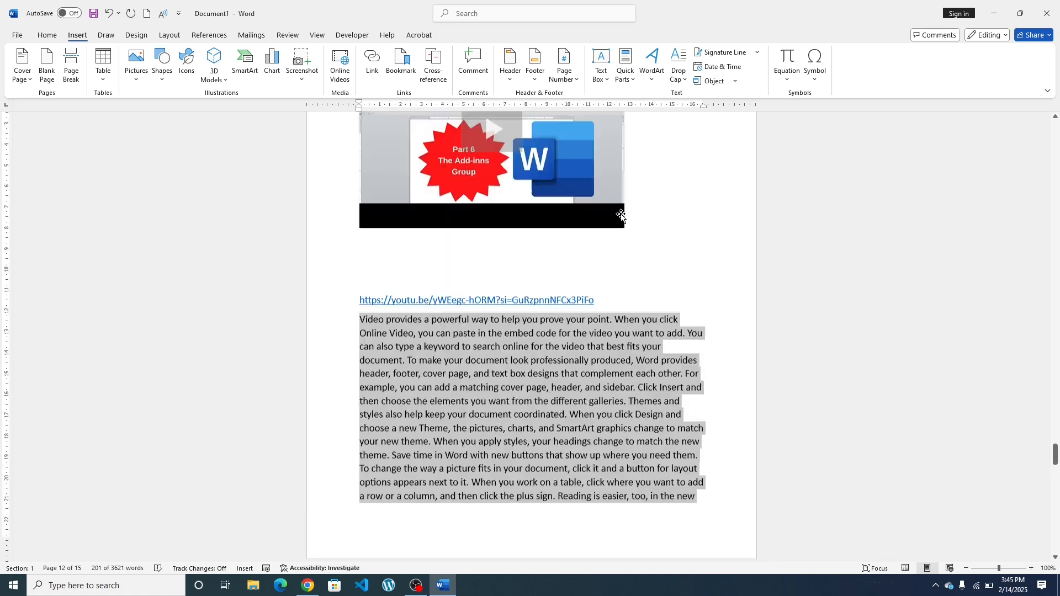
{"action": "scroll", "coordinate": [620, 273], "scroll_direction": "down", "scroll_amount": 3}
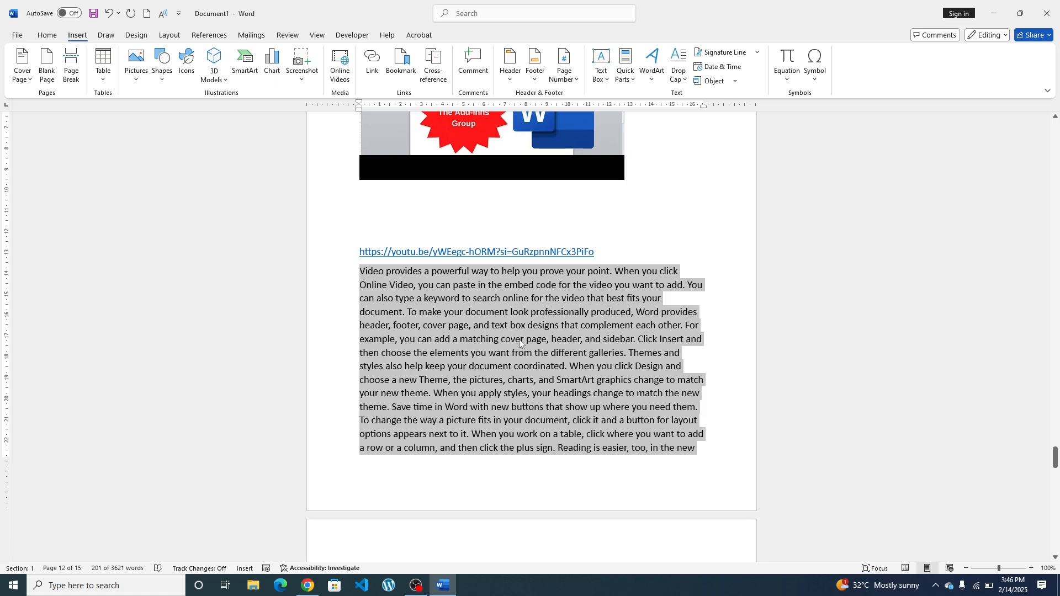
{"action": "scroll", "coordinate": [550, 271], "scroll_direction": "up", "scroll_amount": 1}
{"action": "scroll", "coordinate": [551, 265], "scroll_direction": "up", "scroll_amount": 5}
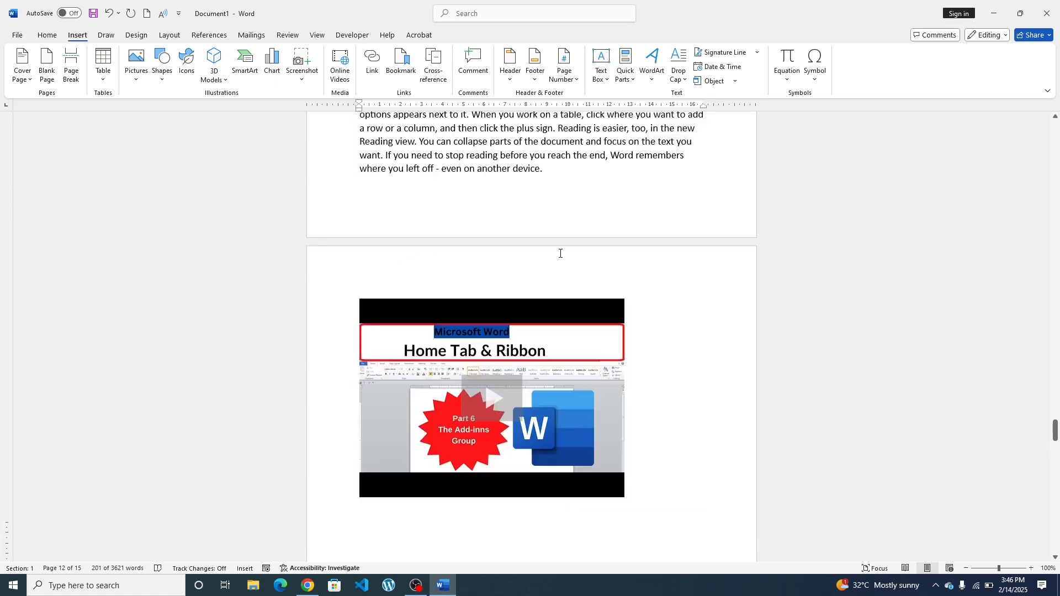
{"action": "scroll", "coordinate": [560, 253], "scroll_direction": "up", "scroll_amount": 15}
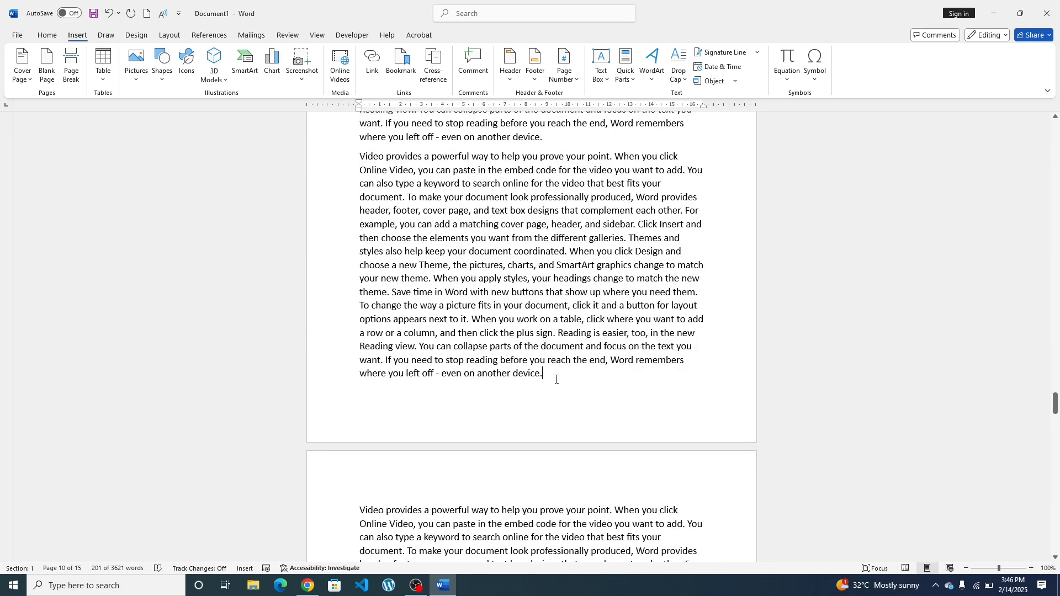
{"action": "left_click", "coordinate": [552, 376]}
{"action": "type", "text": "cl"}
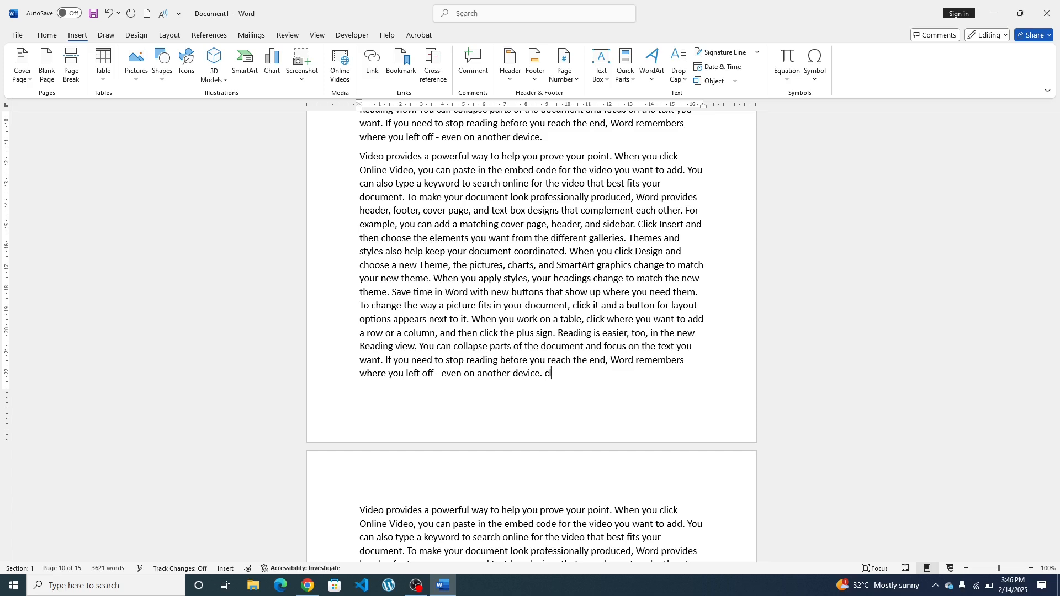
{"action": "type", "text": "ick here"}
Step: Link the words "Click here" to the "video" bookmark in this document and follow the link
{"action": "left_click_drag", "start_coordinate": [572, 375], "coordinate": [551, 374]}
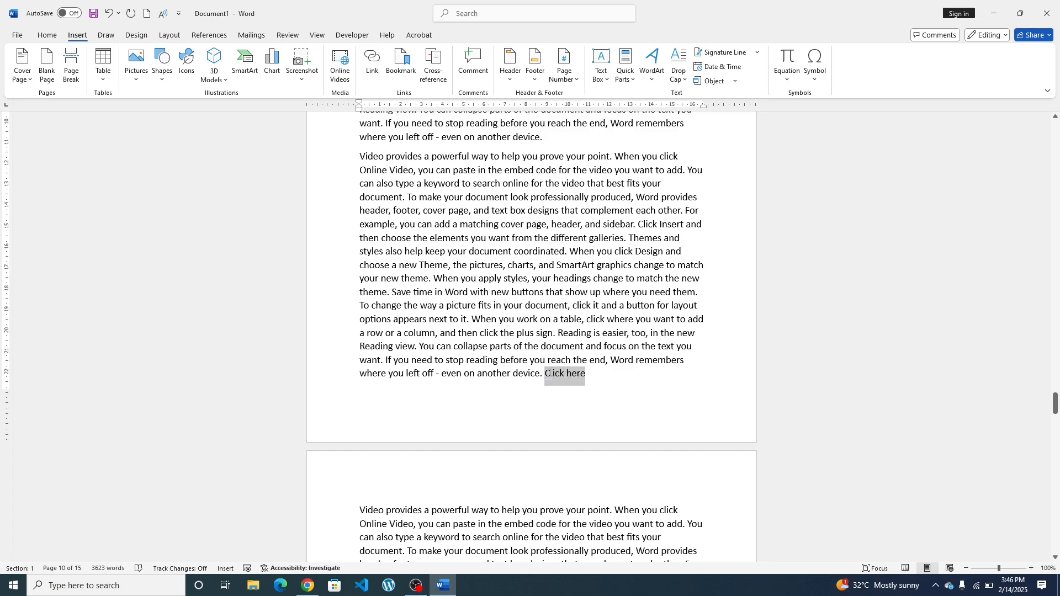
{"action": "left_click", "coordinate": [374, 60]}
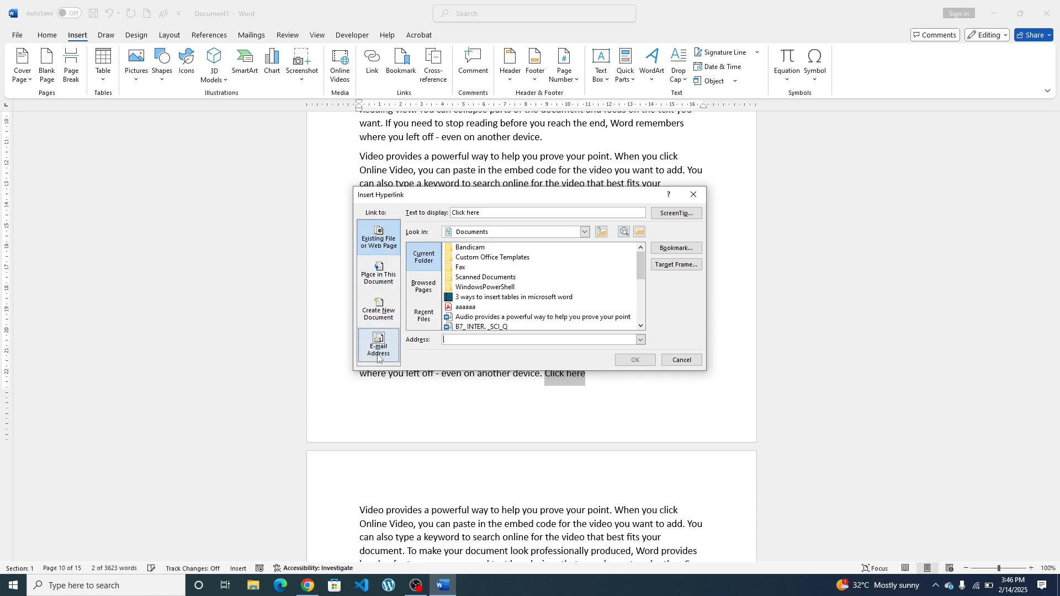
{"action": "left_click", "coordinate": [388, 283]}
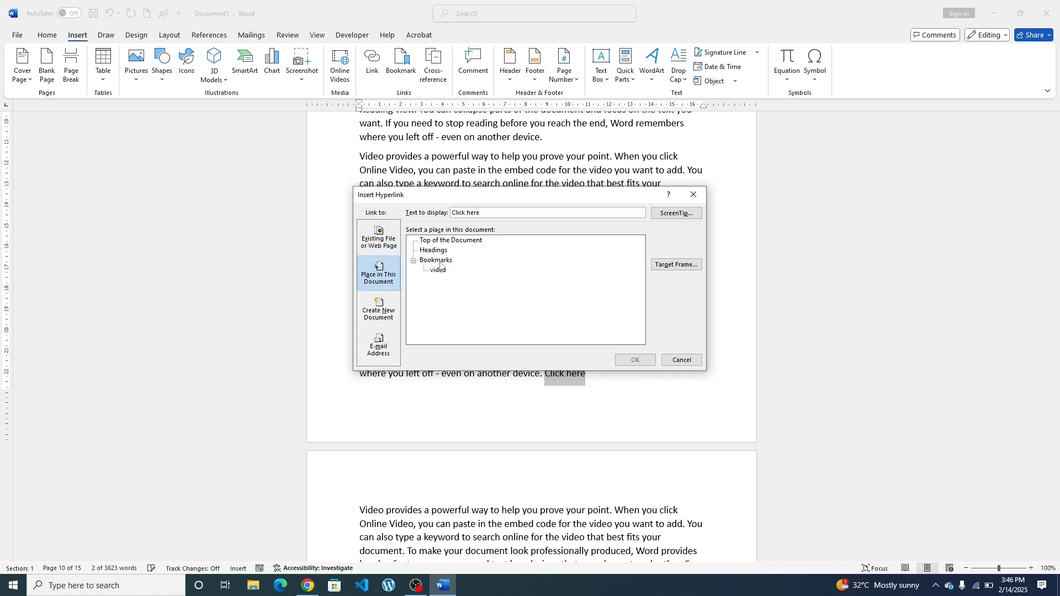
{"action": "left_click", "coordinate": [434, 271]}
{"action": "left_click", "coordinate": [642, 363]}
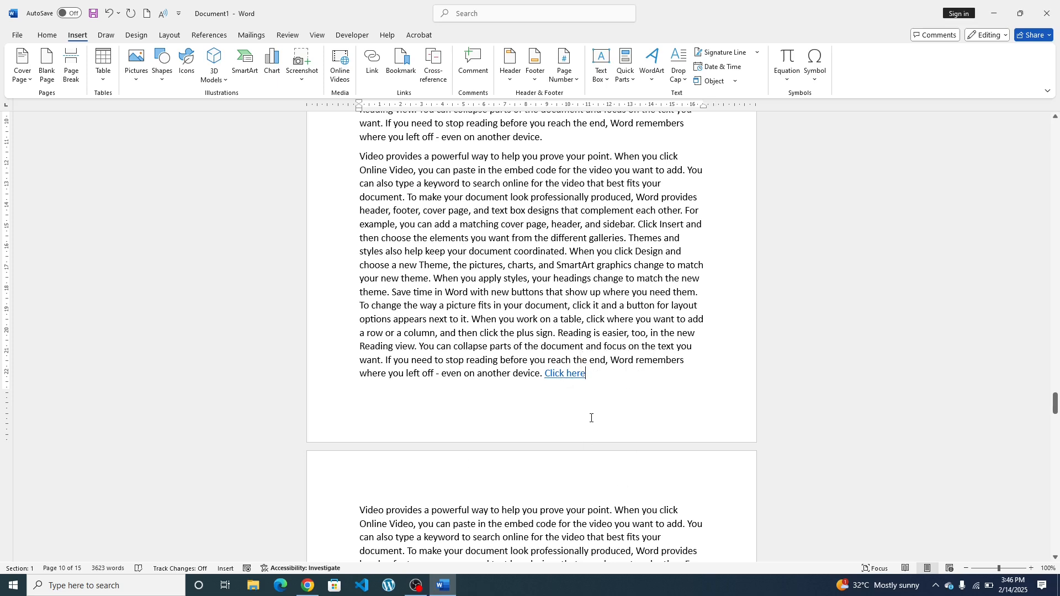
{"action": "left_click", "coordinate": [563, 379], "text": "ctrl"}
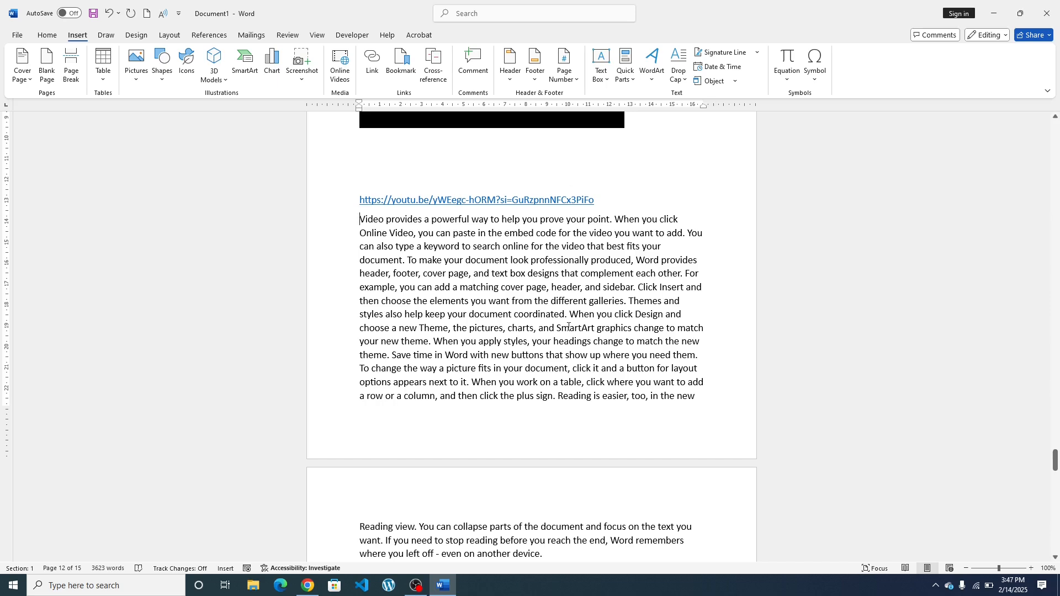
Step: Insert two hyperlinked cross-references to the paragraph number of item "Fire" at the end of the first paragraph on page 13
{"action": "scroll", "coordinate": [552, 328], "scroll_direction": "down", "scroll_amount": 5}
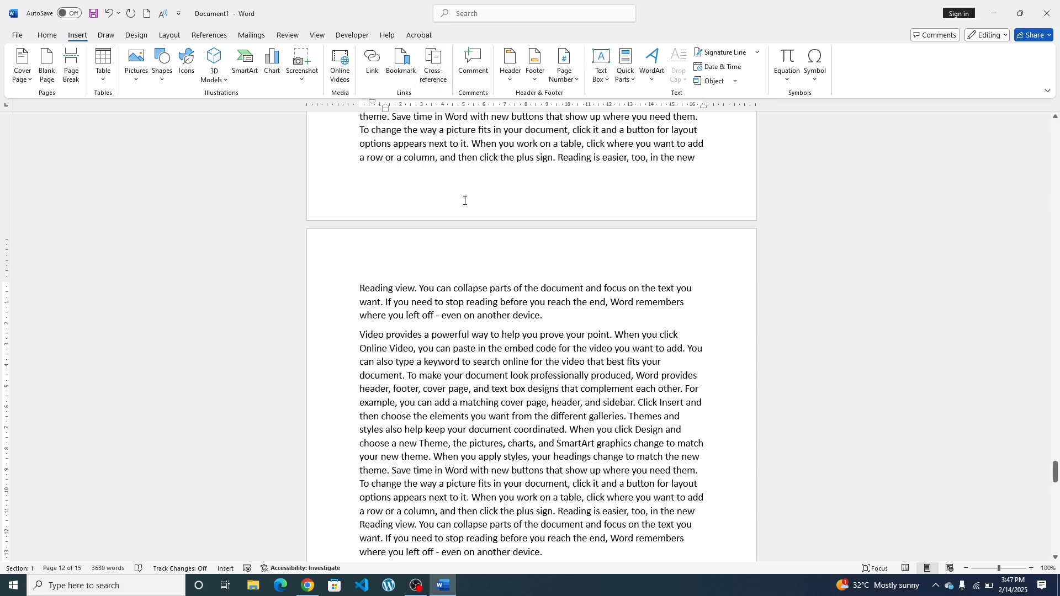
{"action": "scroll", "coordinate": [462, 199], "scroll_direction": "down", "scroll_amount": 1}
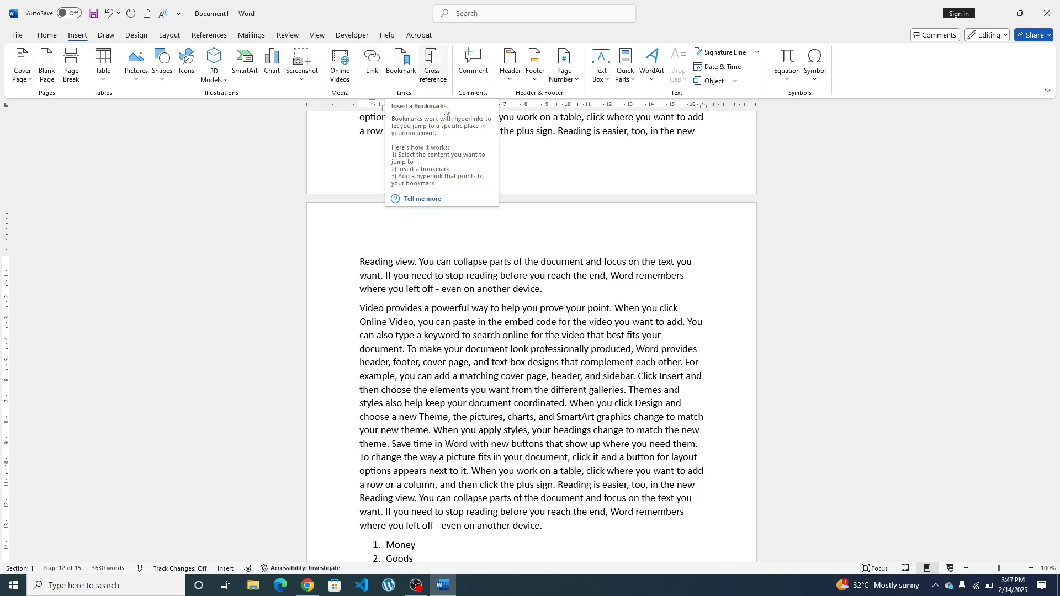
{"action": "scroll", "coordinate": [573, 328], "scroll_direction": "down", "scroll_amount": 1}
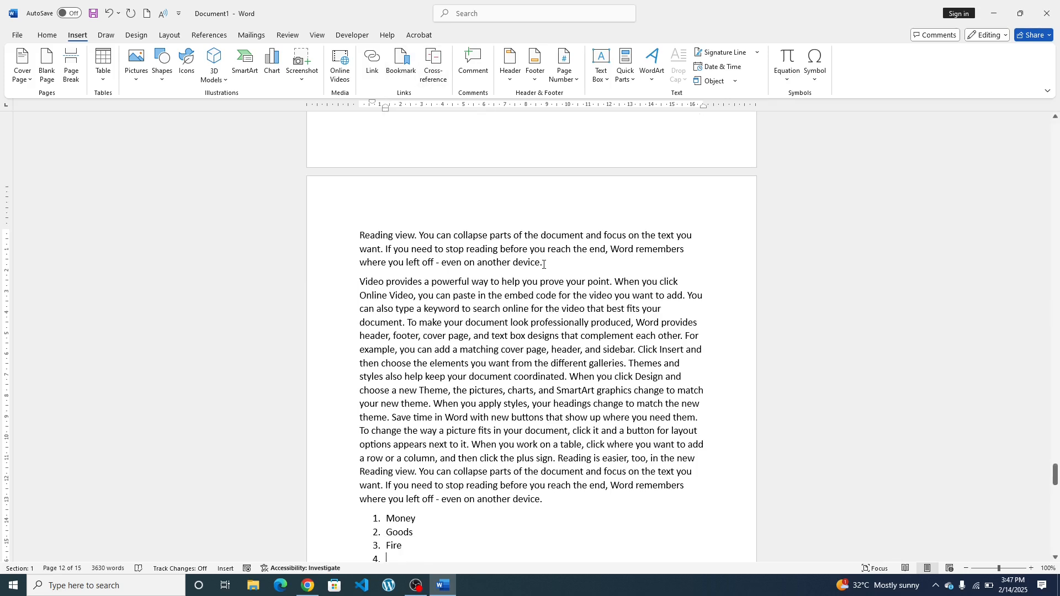
{"action": "left_click", "coordinate": [544, 265]}
{"action": "left_click", "coordinate": [434, 65]}
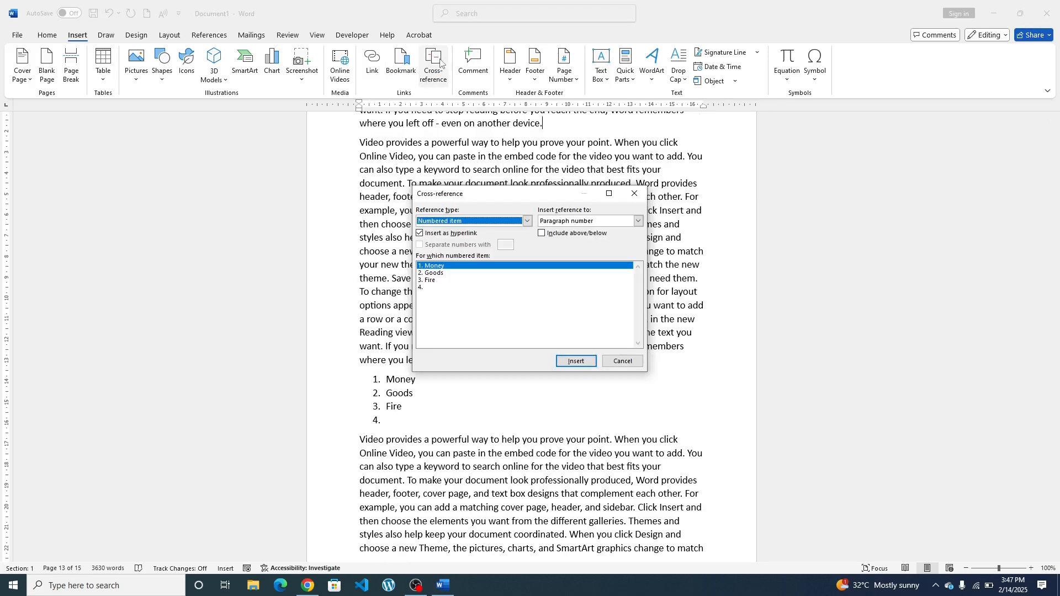
{"action": "left_click", "coordinate": [432, 281]}
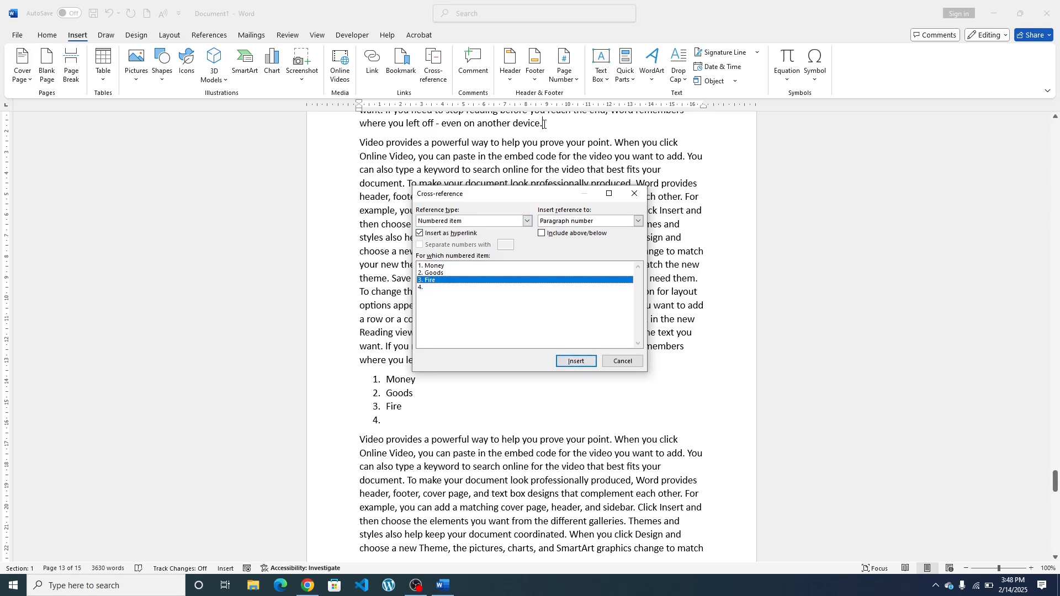
{"action": "left_click", "coordinate": [571, 362]}
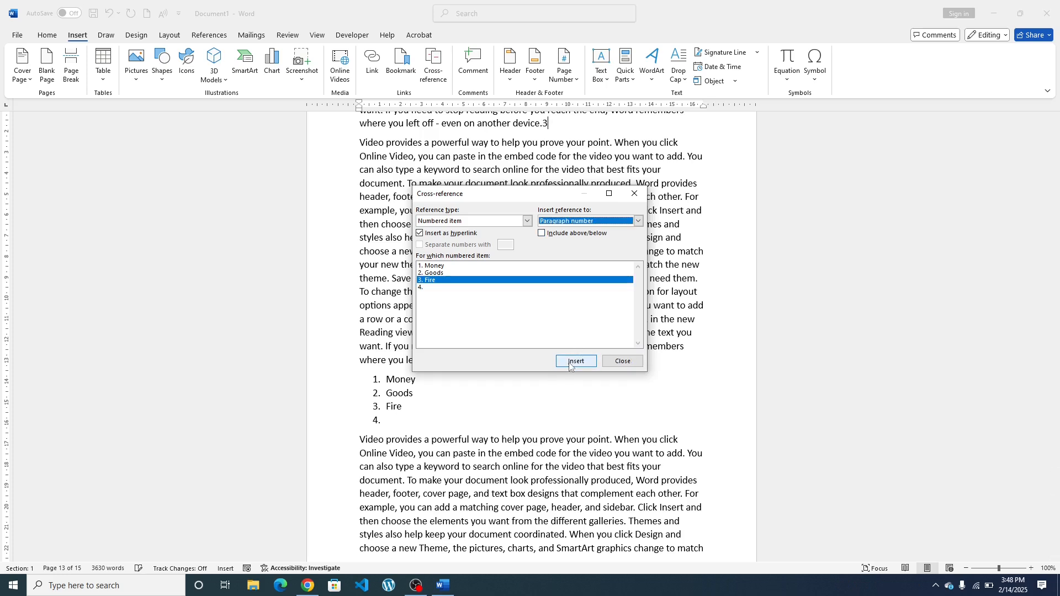
{"action": "left_click", "coordinate": [581, 366]}
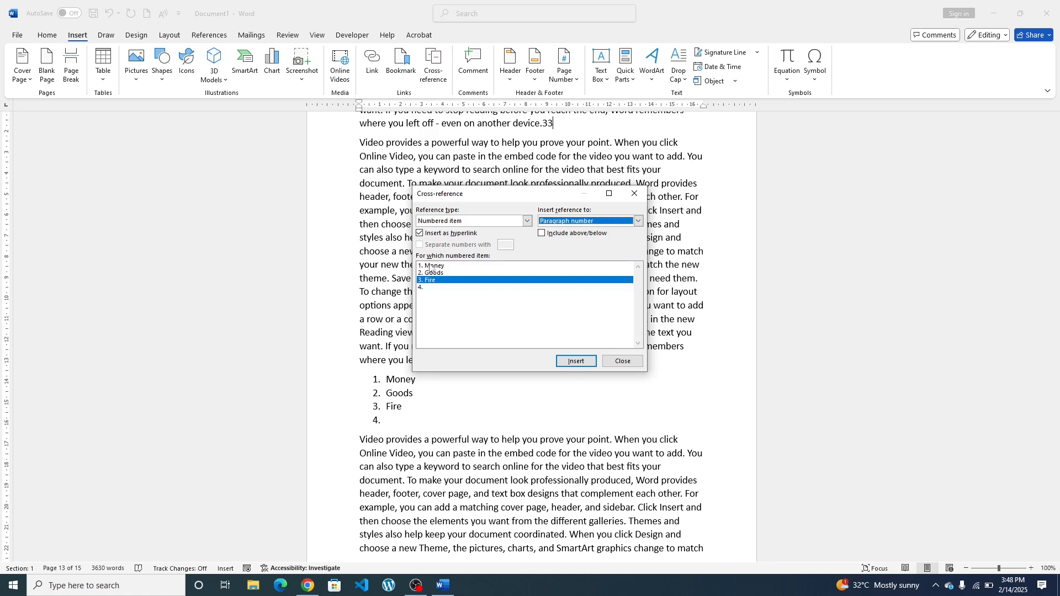
Step: Add two cross-references to the paragraph number of item "Money" at the same spot and finish cross-referencing
{"action": "left_click", "coordinate": [433, 267]}
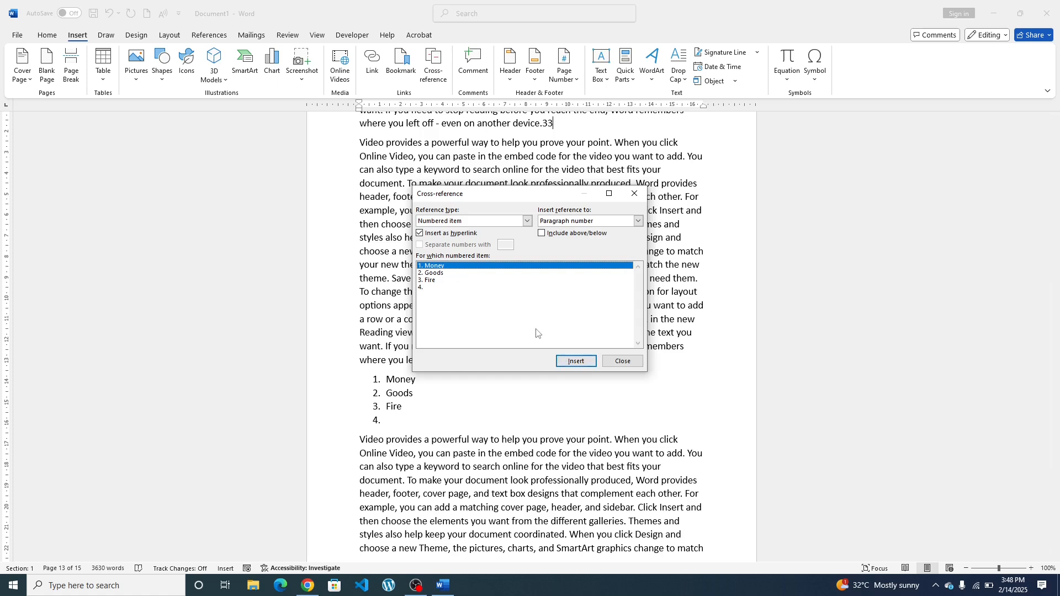
{"action": "left_click", "coordinate": [576, 363]}
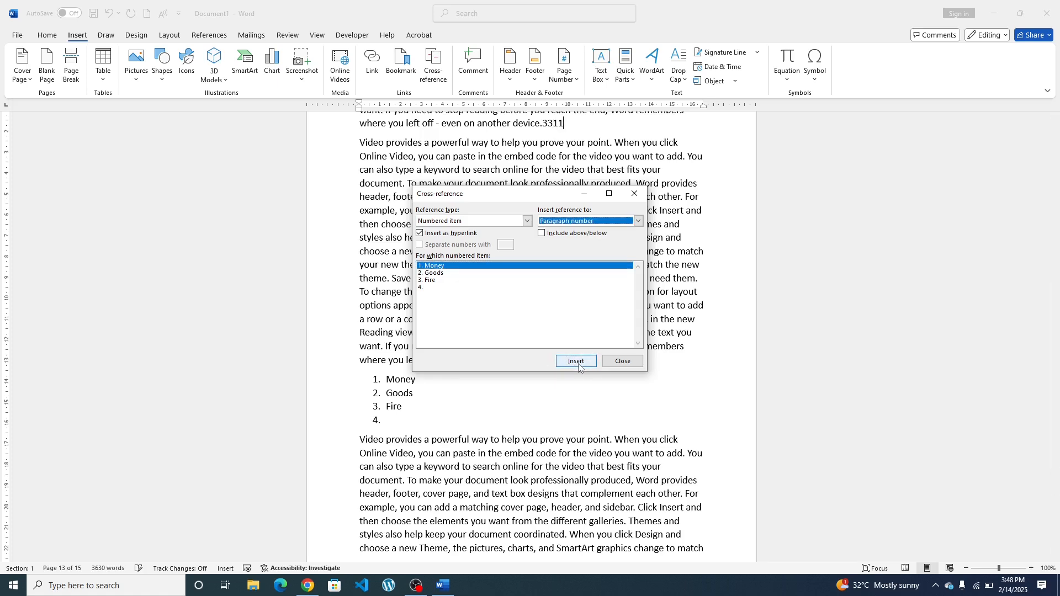
{"action": "left_click", "coordinate": [616, 362]}
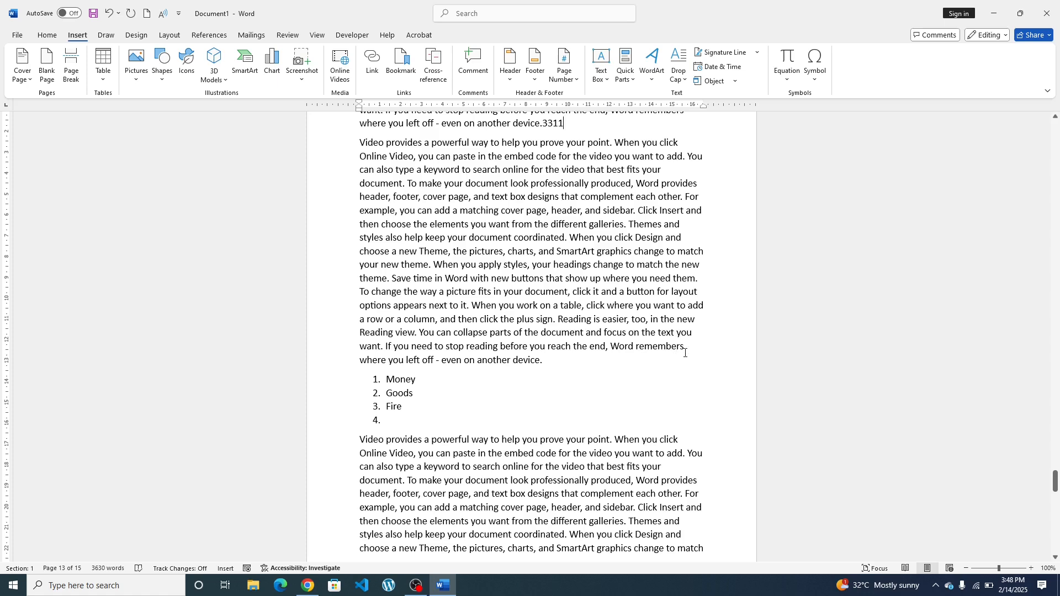
Step: Post the comment "This is comment" on the words "Word remembers where you left off - even on another device." above the numbered list
{"action": "left_click", "coordinate": [618, 345], "text": "shift"}
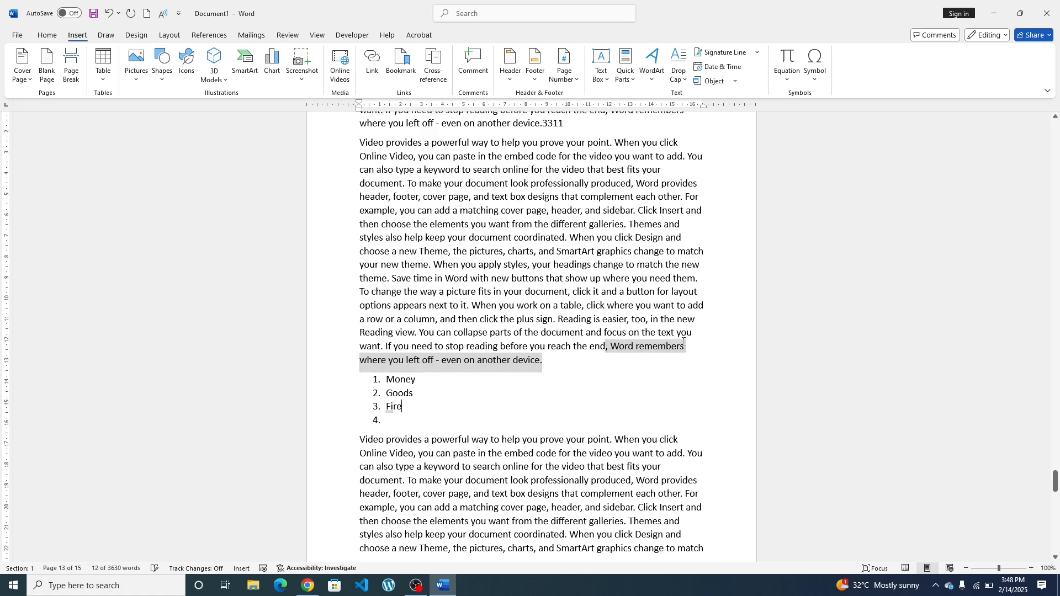
{"action": "left_click", "coordinate": [709, 340]}
{"action": "left_click", "coordinate": [607, 346], "text": "shift"}
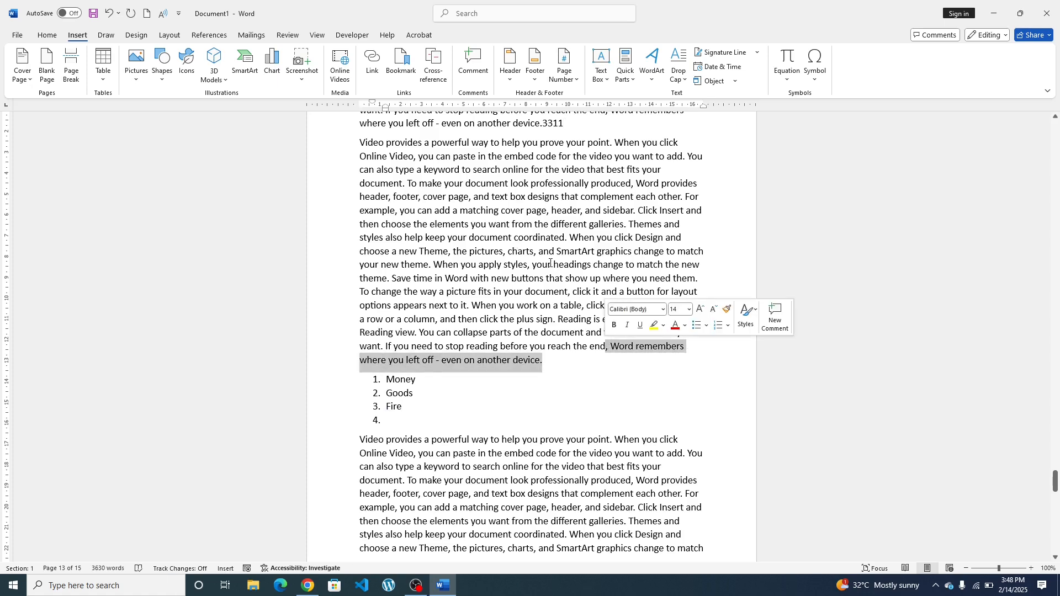
{"action": "left_click", "coordinate": [463, 60]}
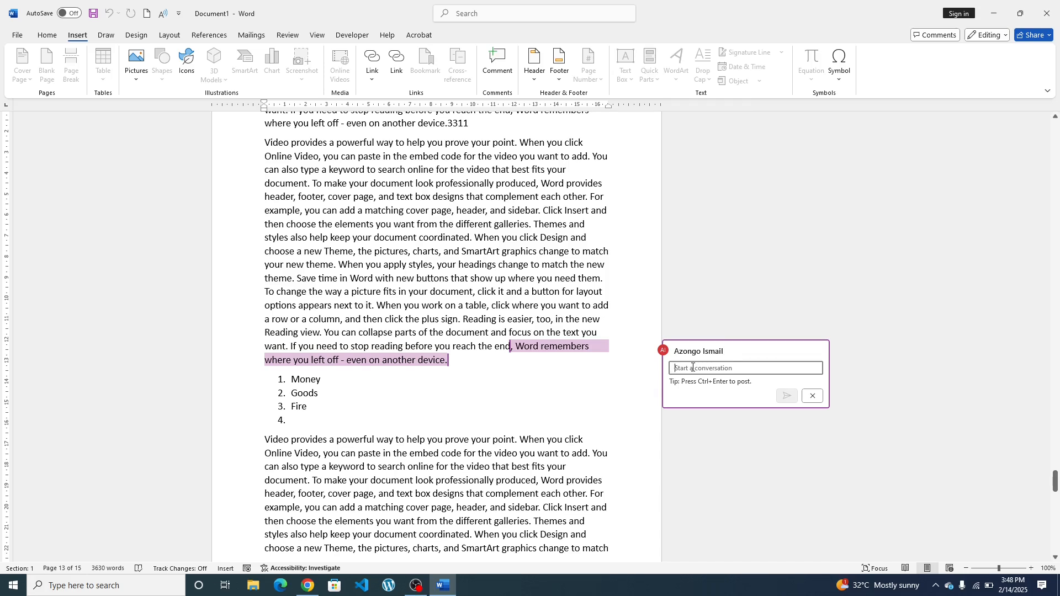
{"action": "type", "text": "This is  comment"}
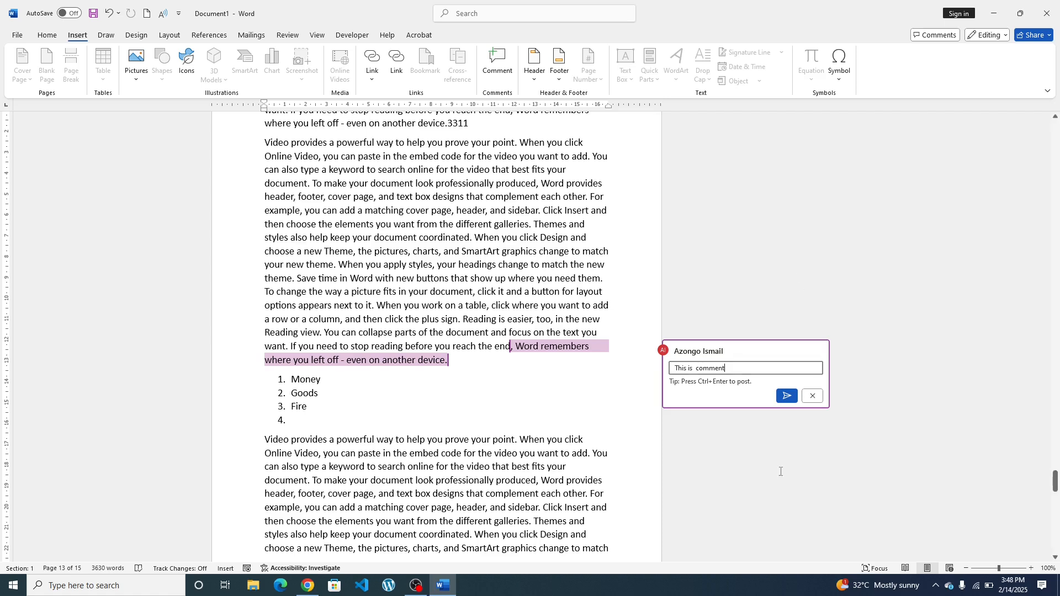
{"action": "left_click", "coordinate": [787, 396]}
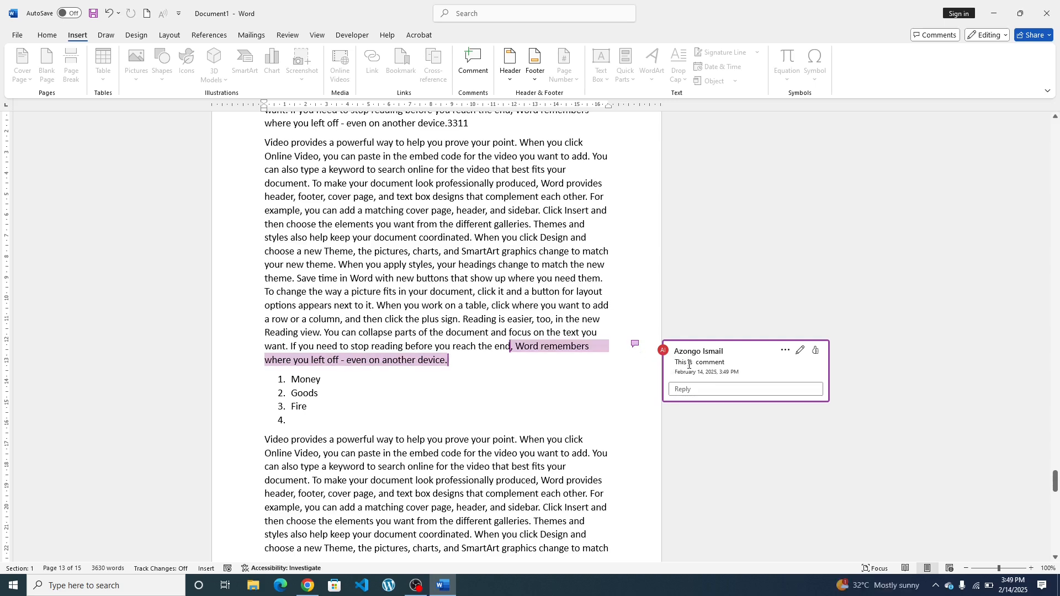
Step: Edit the posted comment so that it reads "This is a comment"
{"action": "left_click", "coordinate": [785, 351]}
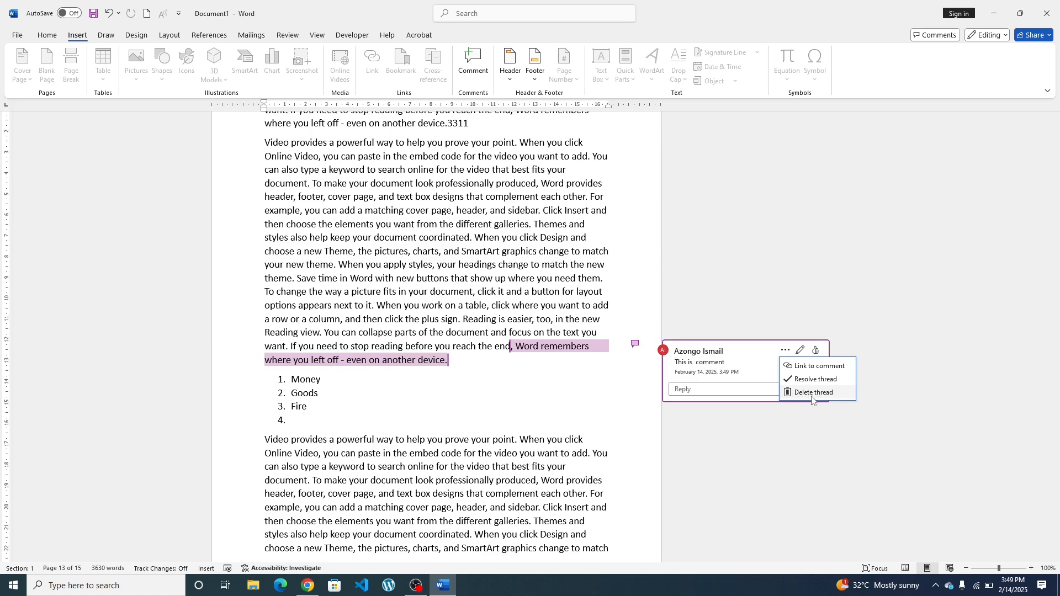
{"action": "left_click", "coordinate": [801, 351]}
{"action": "left_click", "coordinate": [801, 351]}
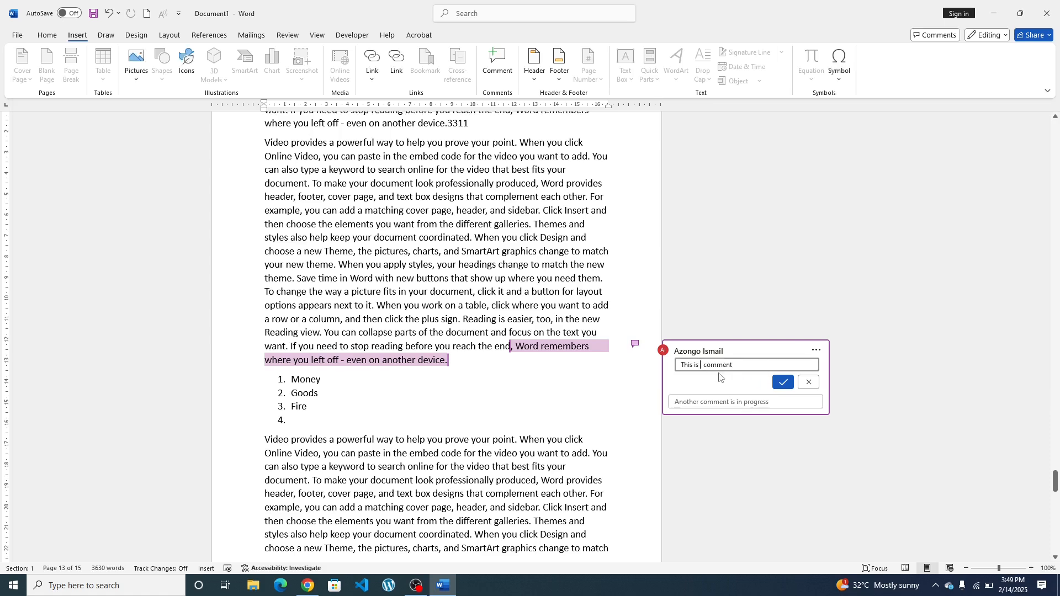
{"action": "type", "text": "a"}
{"action": "left_click", "coordinate": [782, 382]}
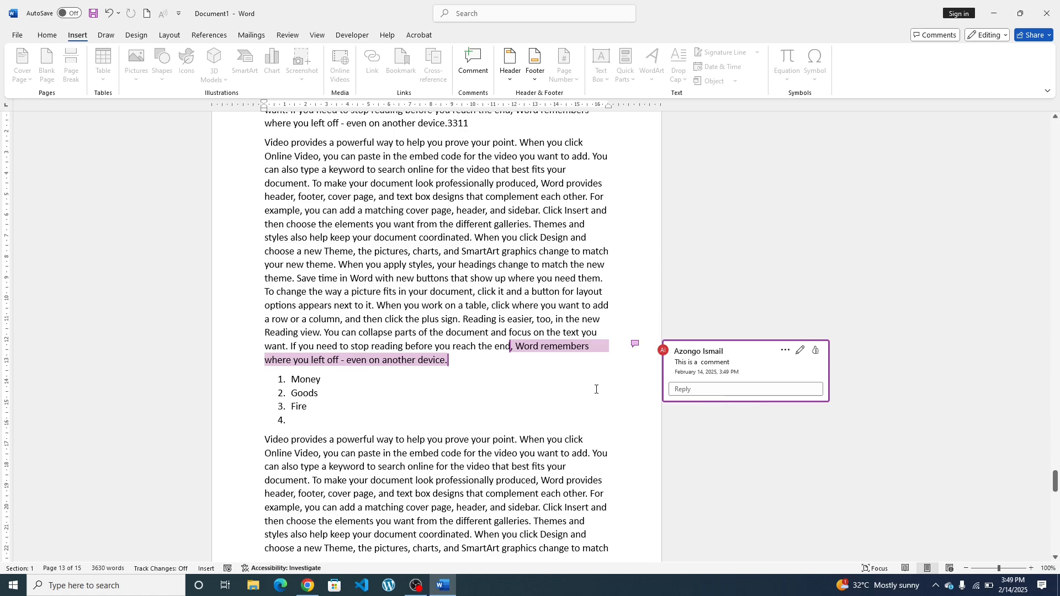
Step: Insert the built-in Blank header, keep its placeholder text, and return to the document body
{"action": "scroll", "coordinate": [569, 358], "scroll_direction": "up", "scroll_amount": 1}
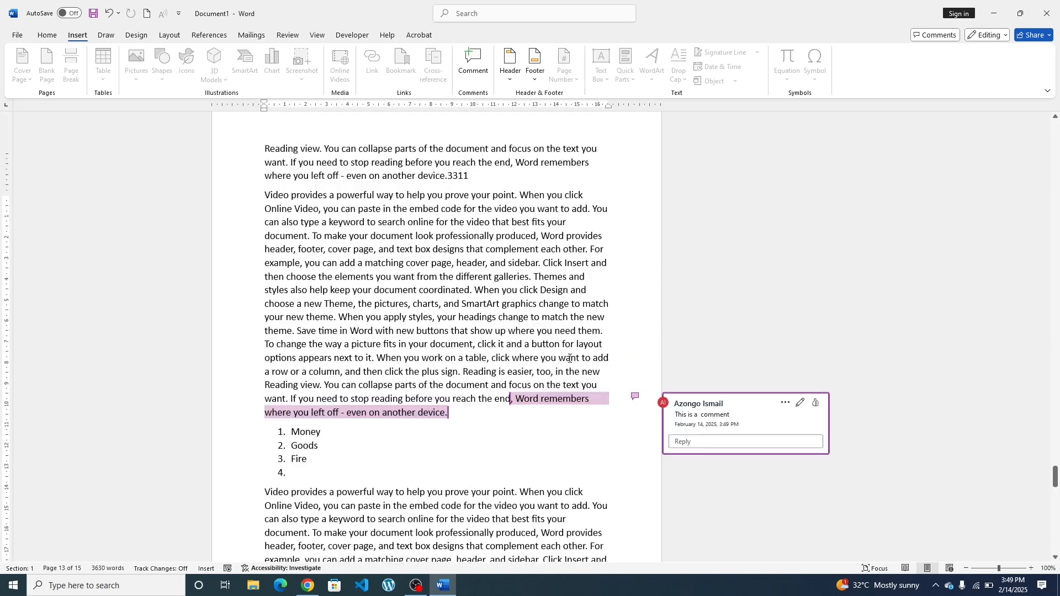
{"action": "scroll", "coordinate": [580, 350], "scroll_direction": "up", "scroll_amount": 1}
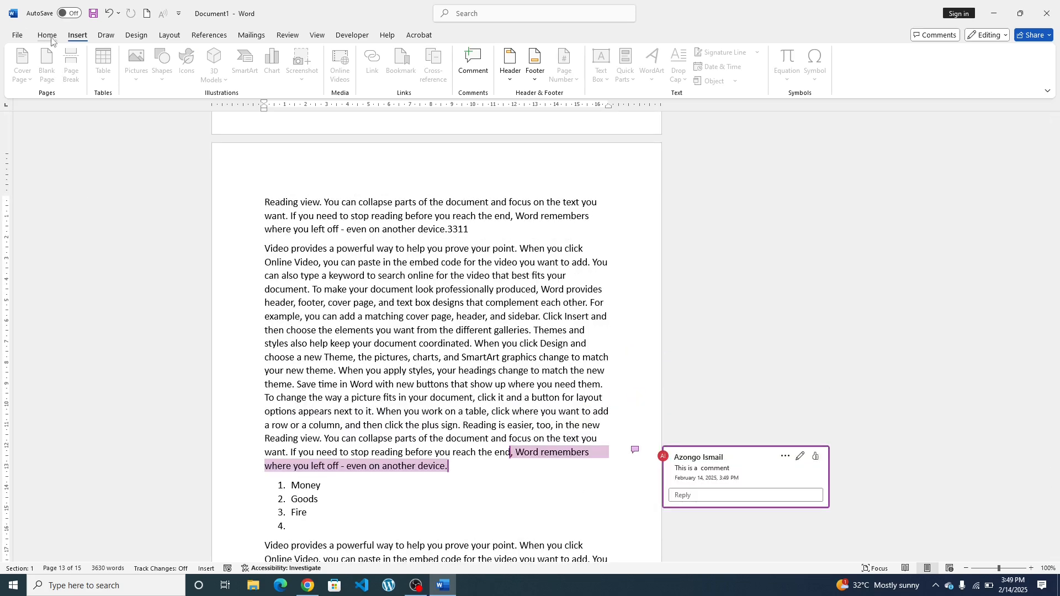
{"action": "left_click", "coordinate": [486, 488]}
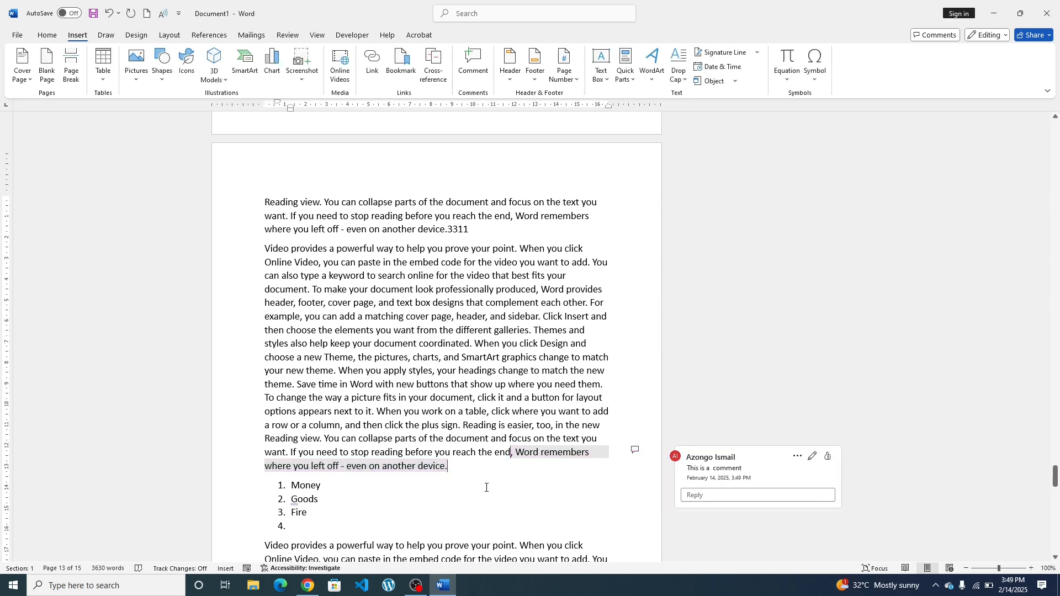
{"action": "scroll", "coordinate": [562, 265], "scroll_direction": "up", "scroll_amount": 2}
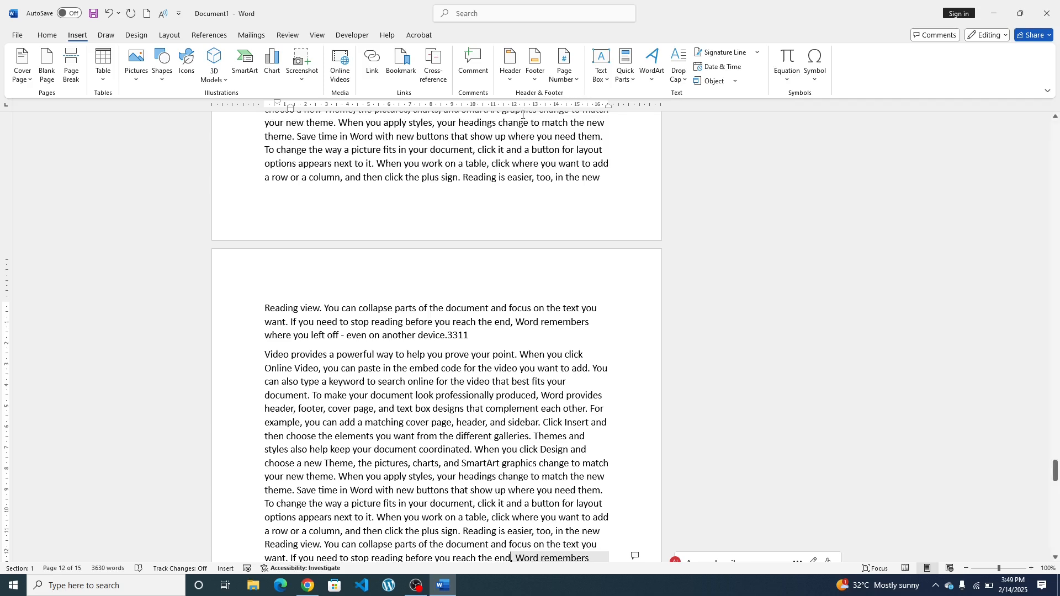
{"action": "scroll", "coordinate": [535, 190], "scroll_direction": "down", "scroll_amount": 1}
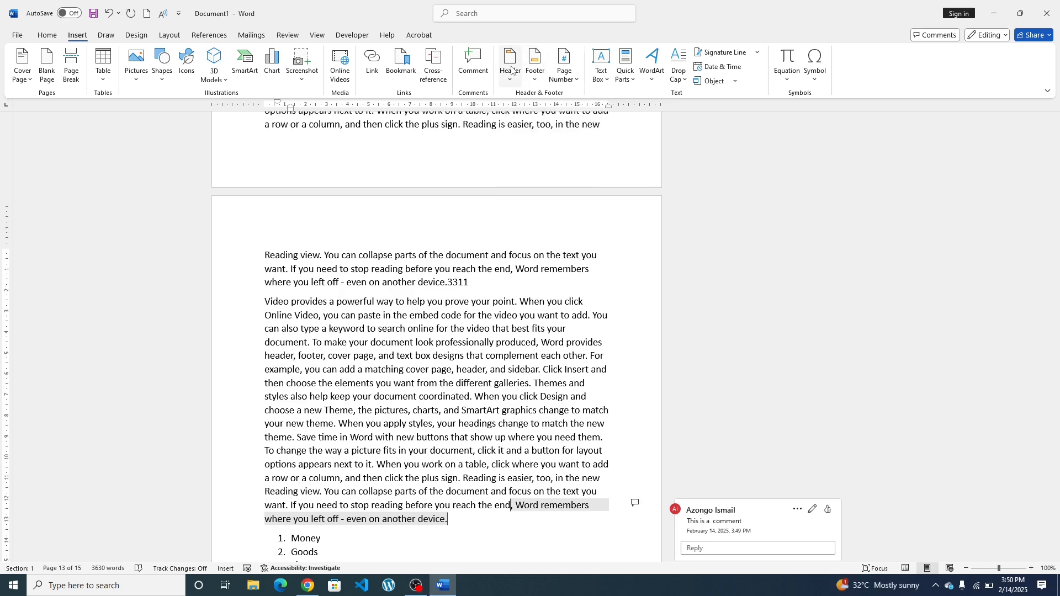
{"action": "left_click", "coordinate": [512, 71]}
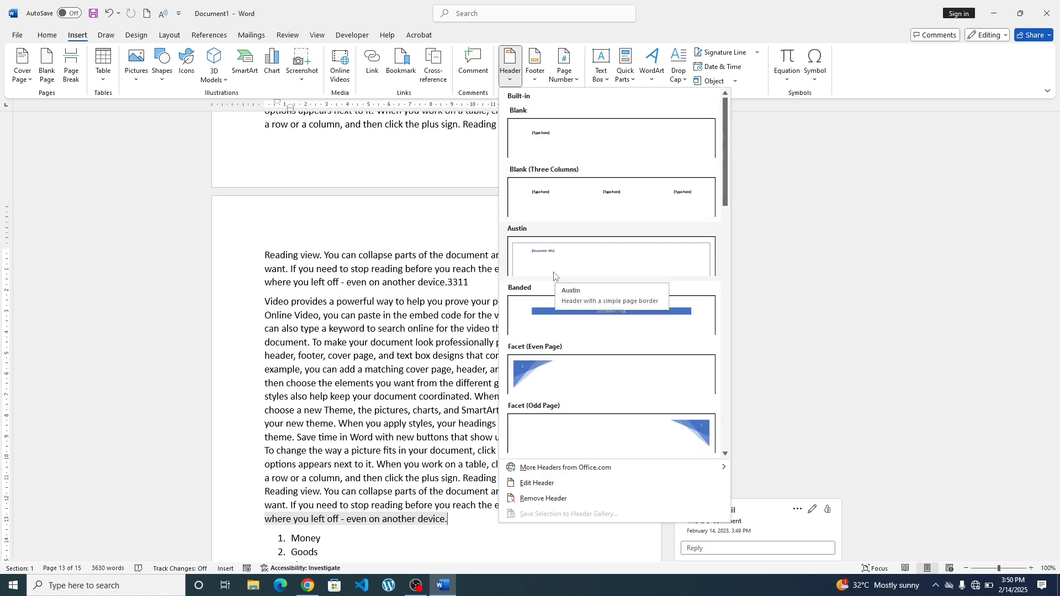
{"action": "scroll", "coordinate": [580, 199], "scroll_direction": "down", "scroll_amount": 5}
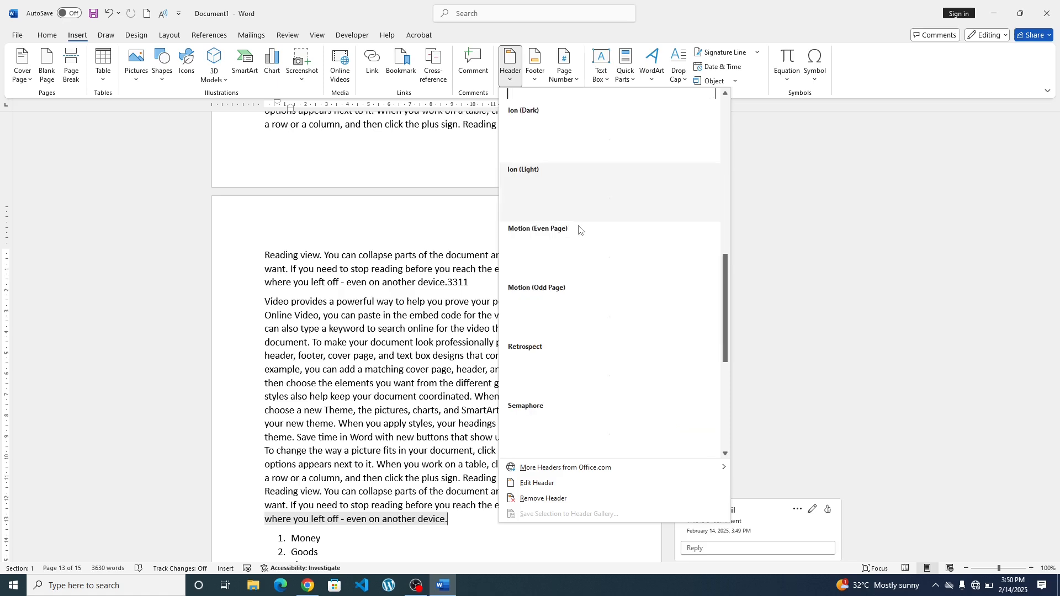
{"action": "scroll", "coordinate": [594, 128], "scroll_direction": "up", "scroll_amount": 5}
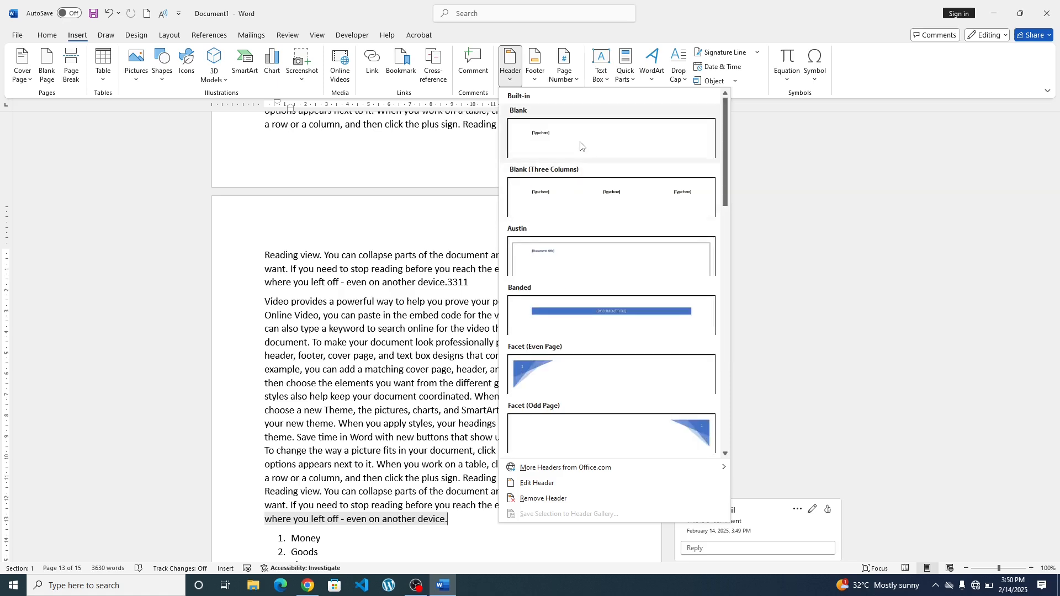
{"action": "key", "text": "Escape"}
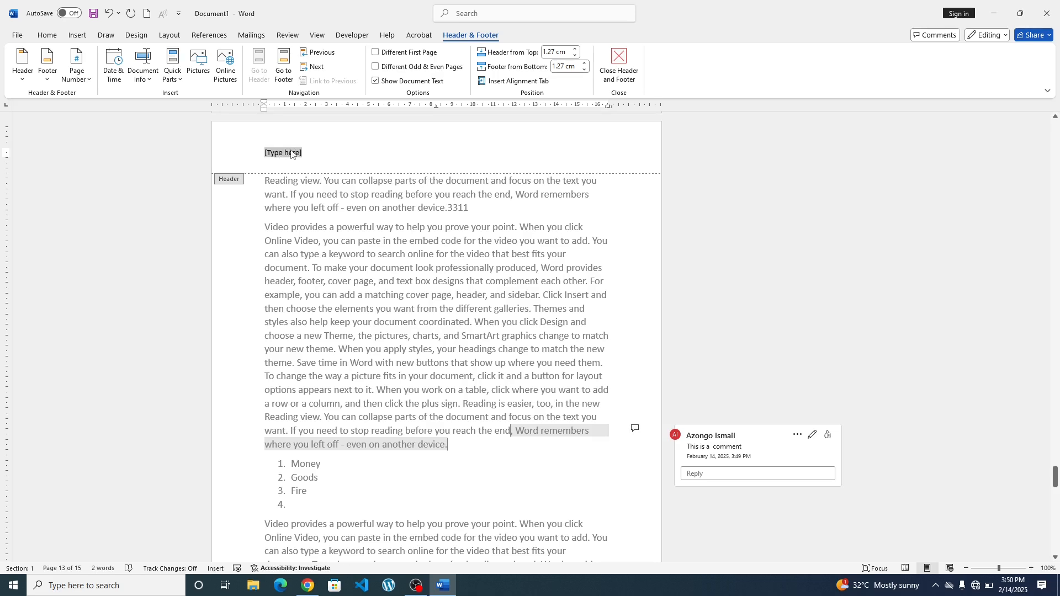
{"action": "left_click", "coordinate": [619, 65]}
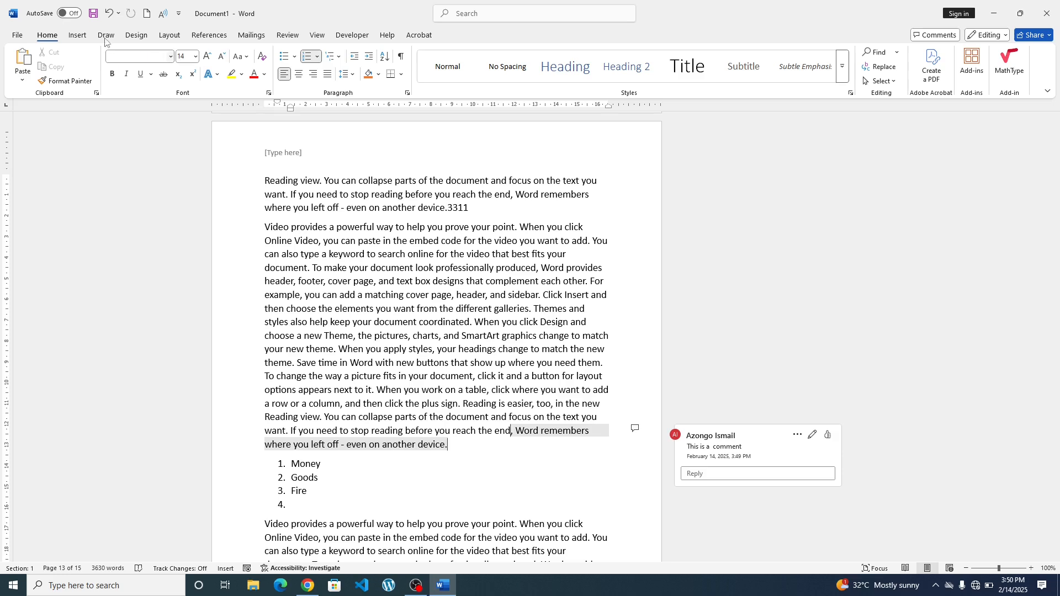
Step: Insert the built-in Blank (Three Columns) footer, keep its placeholders, and return to the document body
{"action": "left_click", "coordinate": [81, 36]}
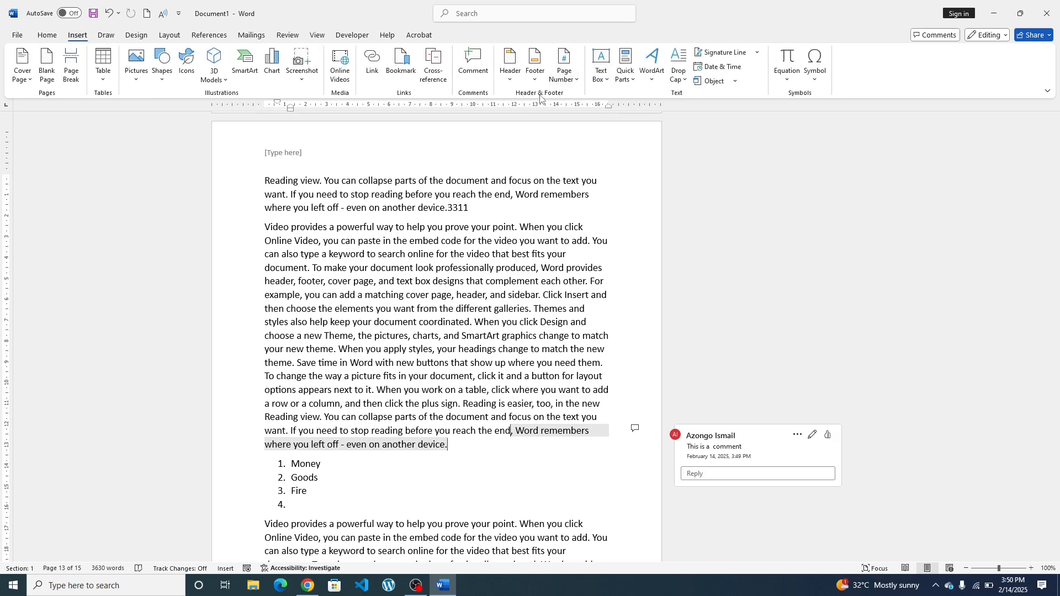
{"action": "left_click", "coordinate": [536, 67]}
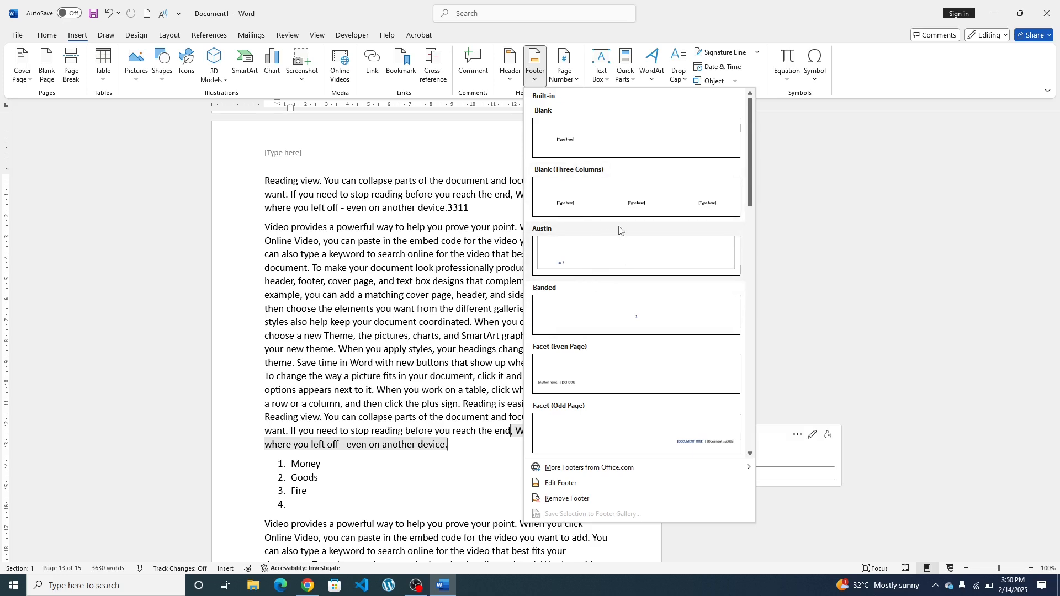
{"action": "key", "text": "Escape"}
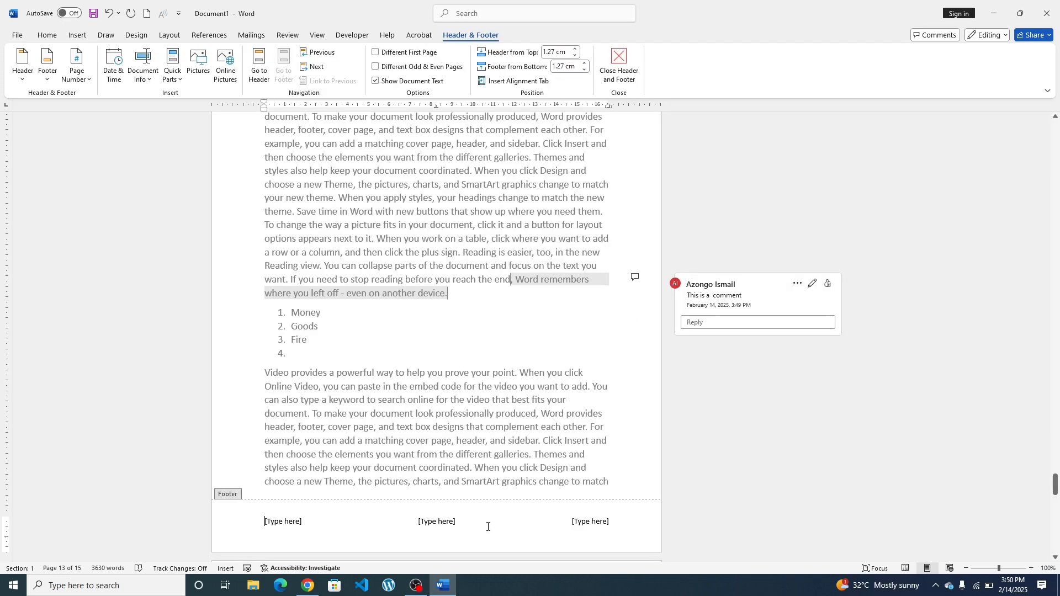
{"action": "left_click", "coordinate": [620, 65]}
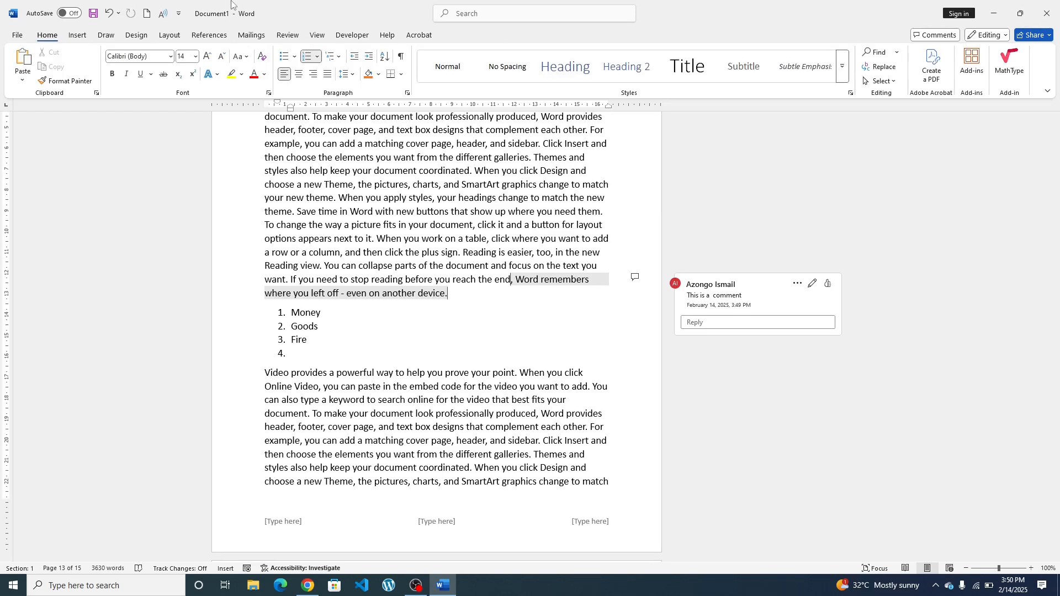
Step: Insert the Accent Bar 2 page number at the bottom of the pages and return to the document body
{"action": "left_click", "coordinate": [77, 34]}
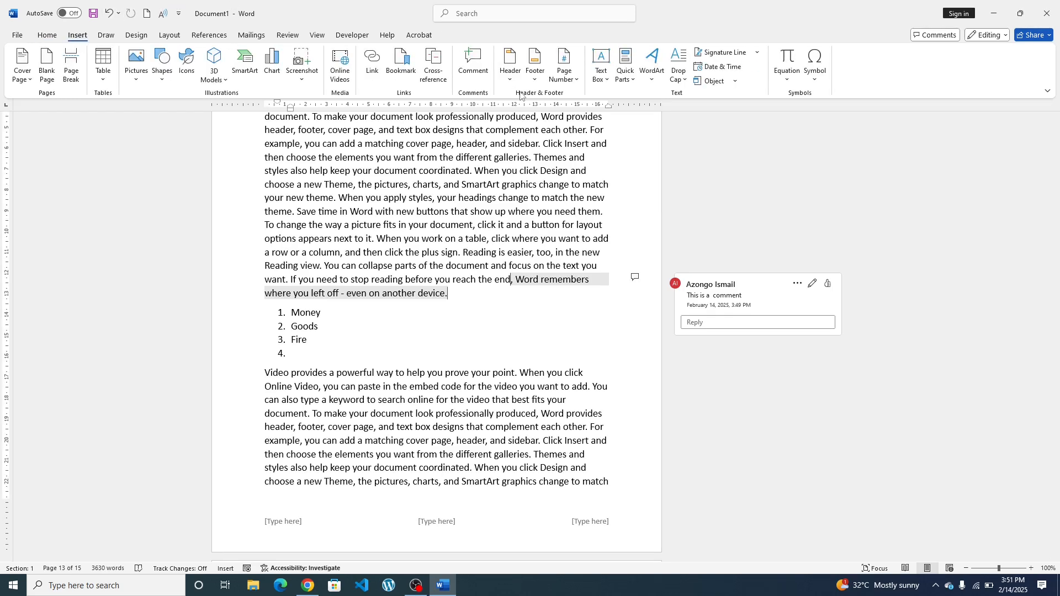
{"action": "left_click", "coordinate": [569, 64]}
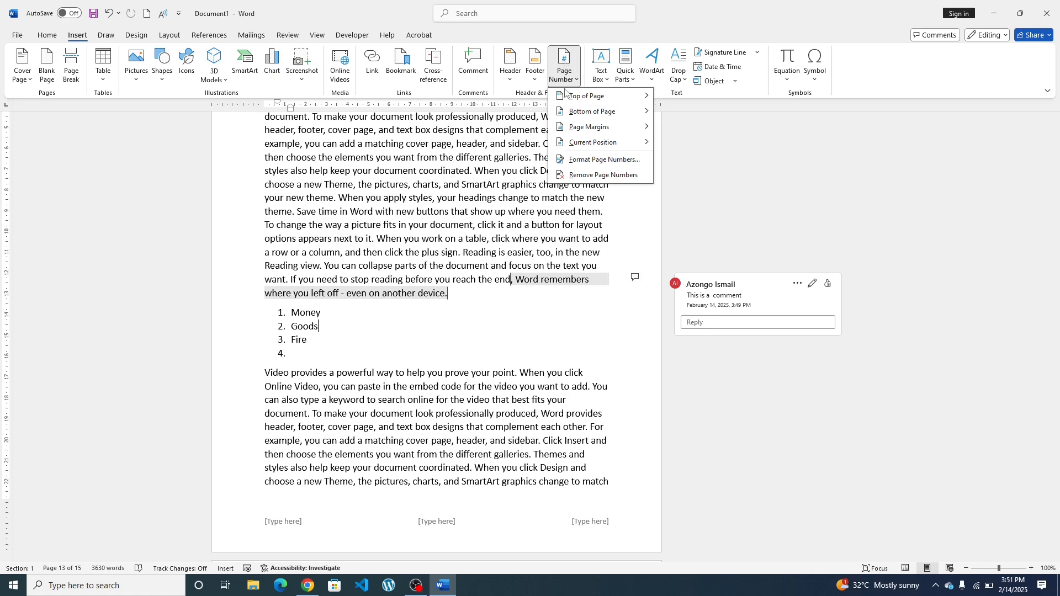
{"action": "mouse_move", "coordinate": [581, 98]}
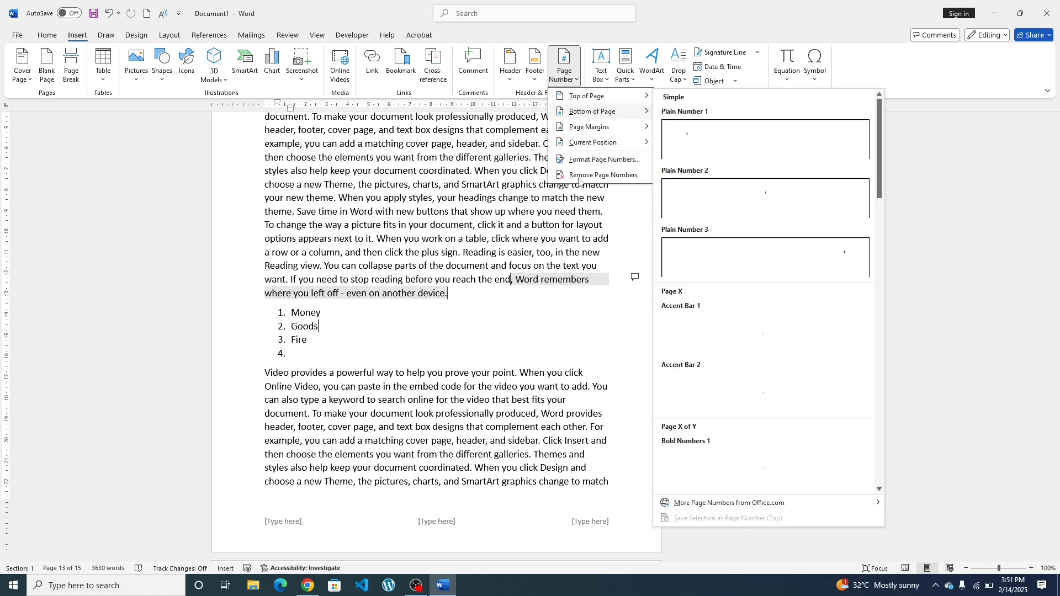
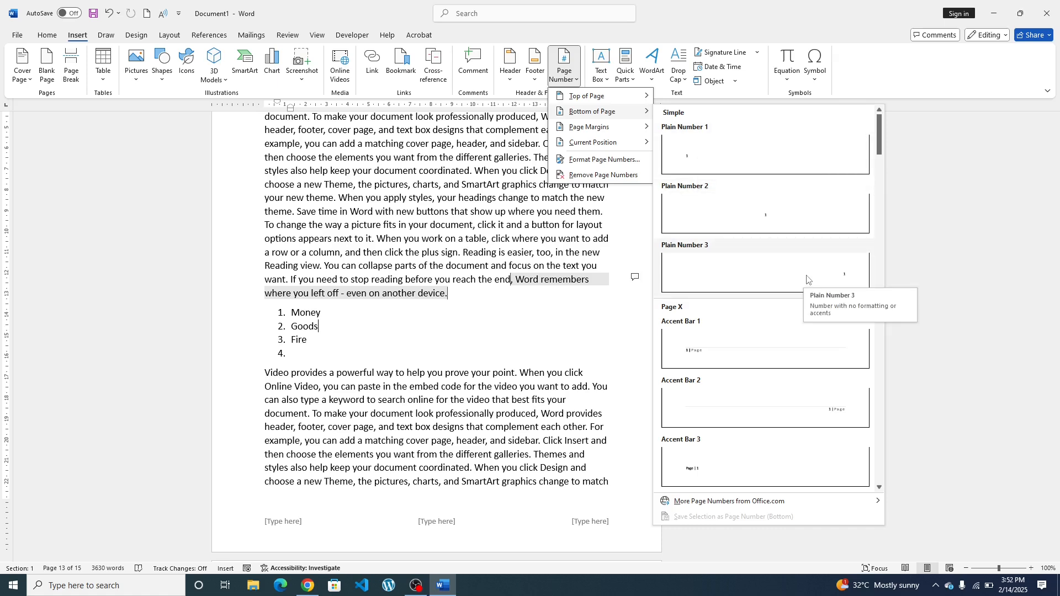
{"action": "scroll", "coordinate": [729, 403], "scroll_direction": "down", "scroll_amount": 5}
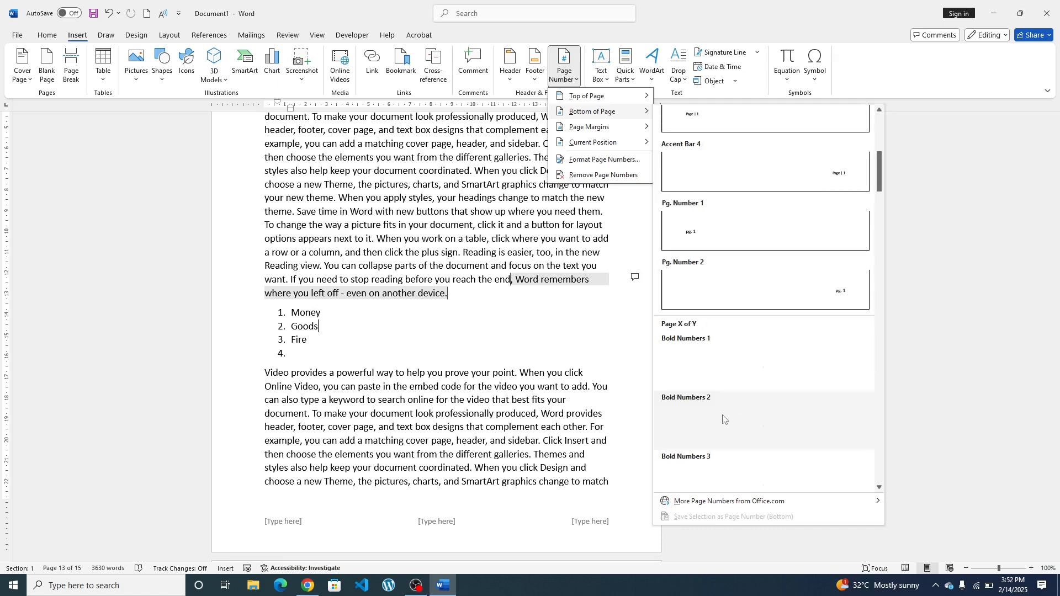
{"action": "scroll", "coordinate": [724, 420], "scroll_direction": "up", "scroll_amount": 5}
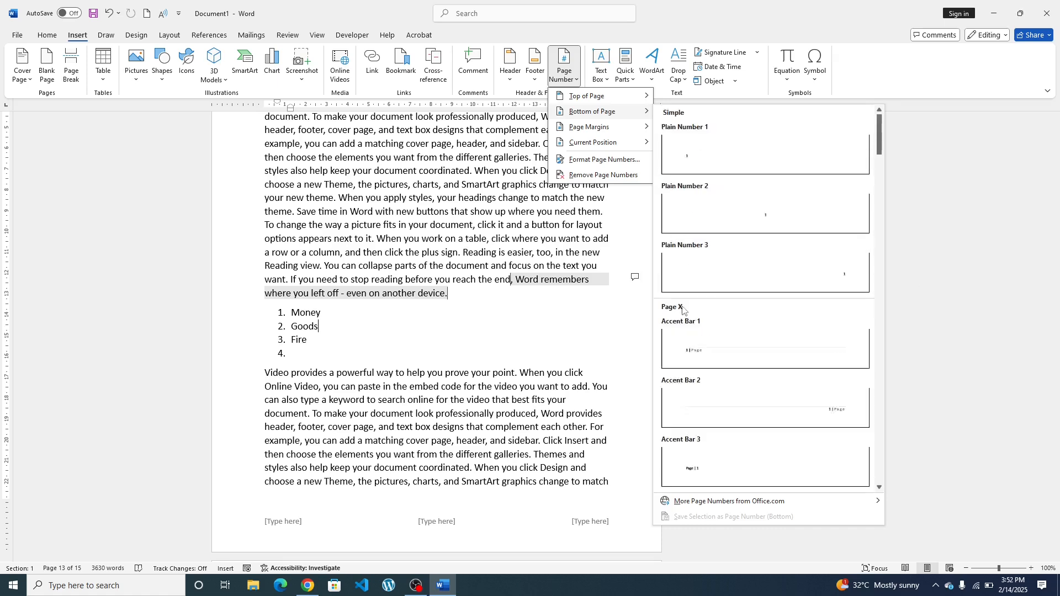
{"action": "left_click", "coordinate": [792, 414]}
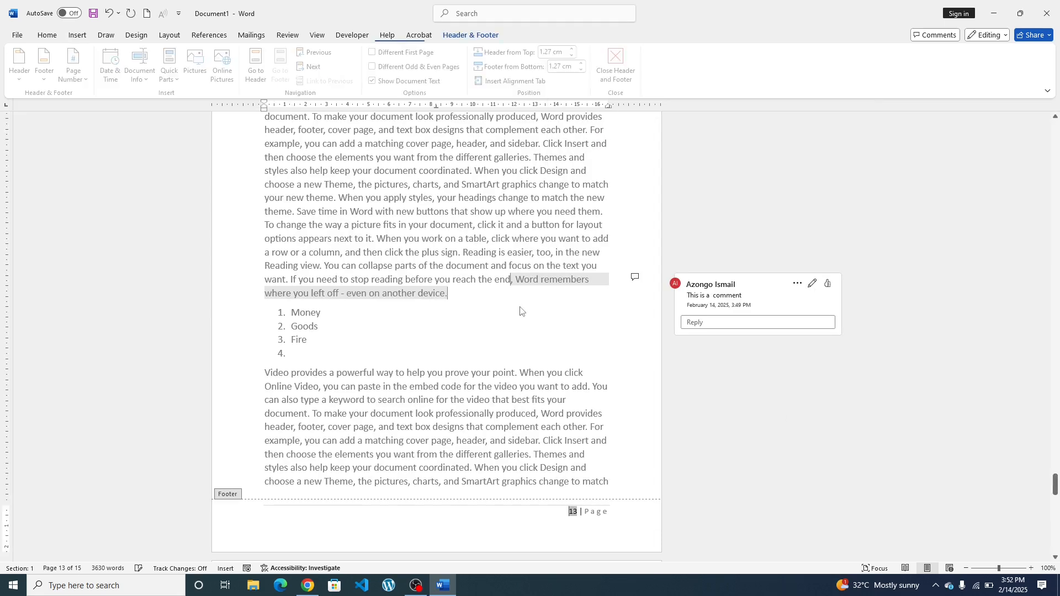
{"action": "left_click", "coordinate": [621, 54]}
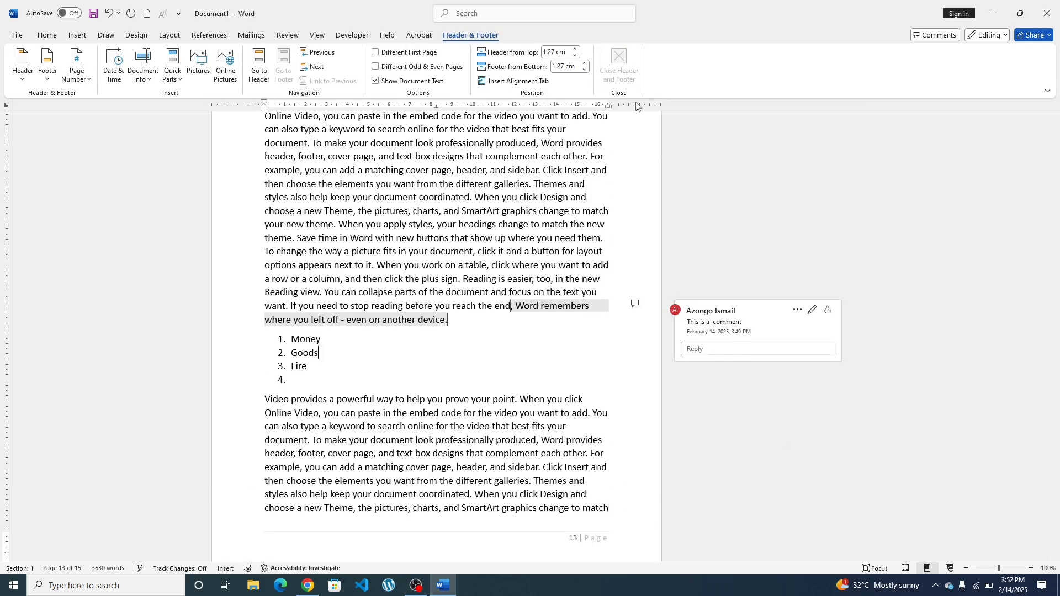
Step: Insert the built-in Banded Quote text box on page 13 and move its blue band down over the placeholder text
{"action": "left_click", "coordinate": [79, 37]}
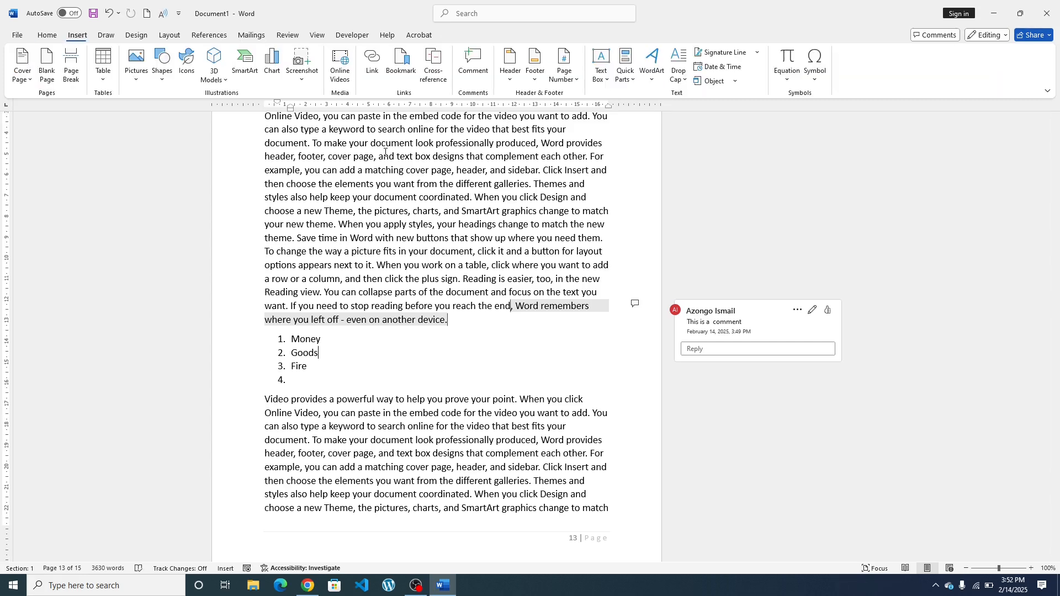
{"action": "scroll", "coordinate": [596, 216], "scroll_direction": "down", "scroll_amount": 1}
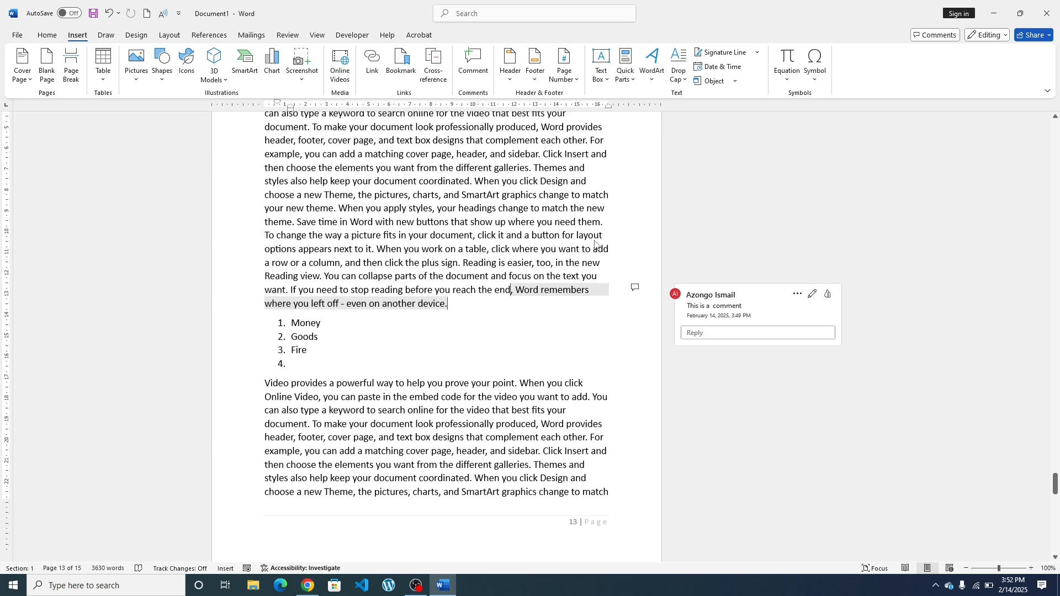
{"action": "scroll", "coordinate": [595, 244], "scroll_direction": "down", "scroll_amount": 3}
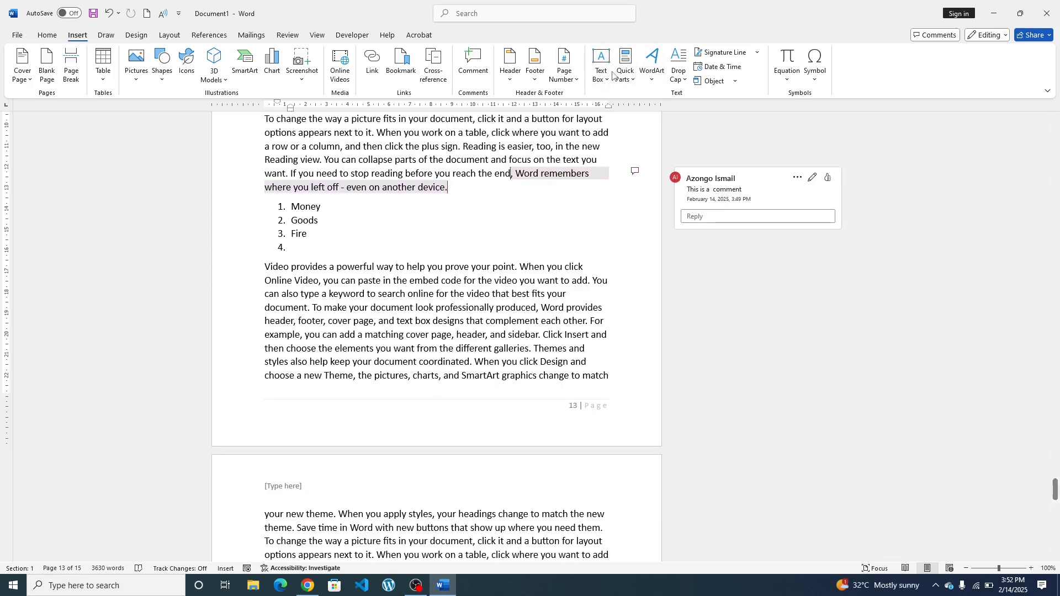
{"action": "left_click", "coordinate": [601, 60]}
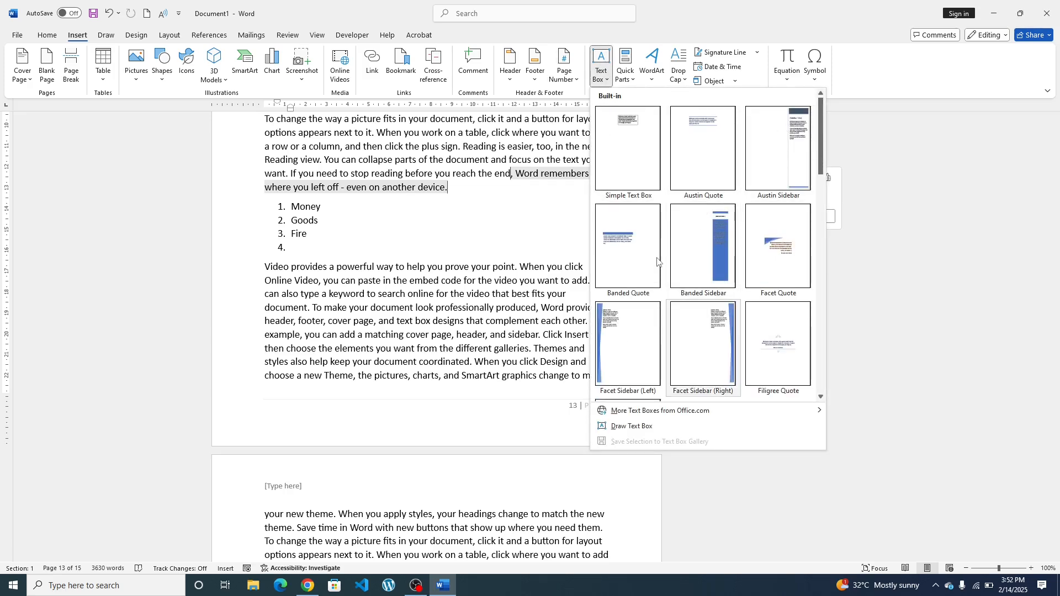
{"action": "key", "text": "Escape"}
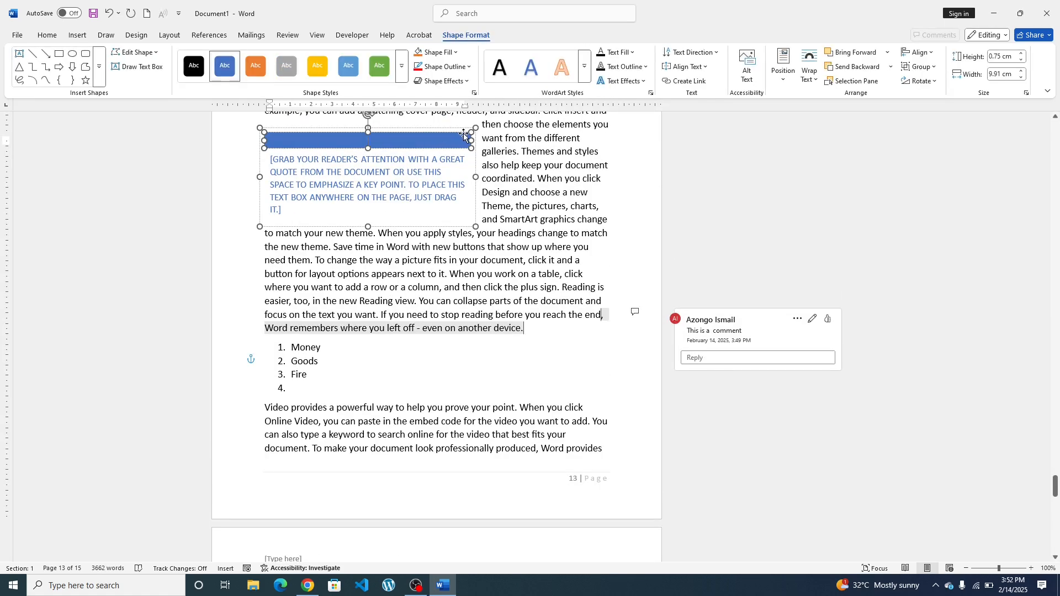
{"action": "left_click_drag", "start_coordinate": [464, 134], "coordinate": [517, 188]}
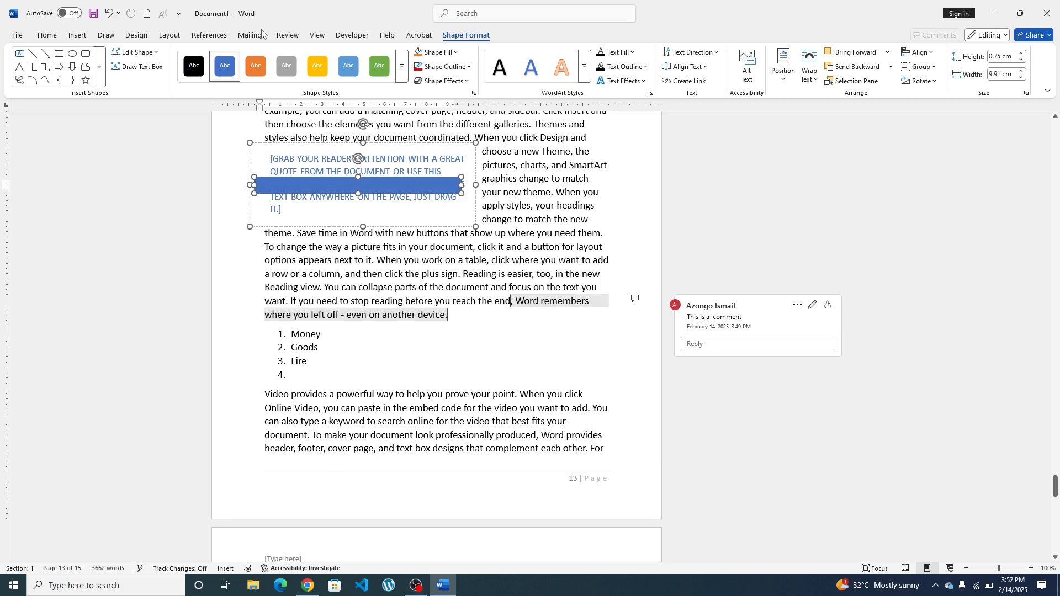
Step: Draw an empty text box about 2.62 cm high and 4.66 cm wide beside the numbered list
{"action": "left_click", "coordinate": [76, 37]}
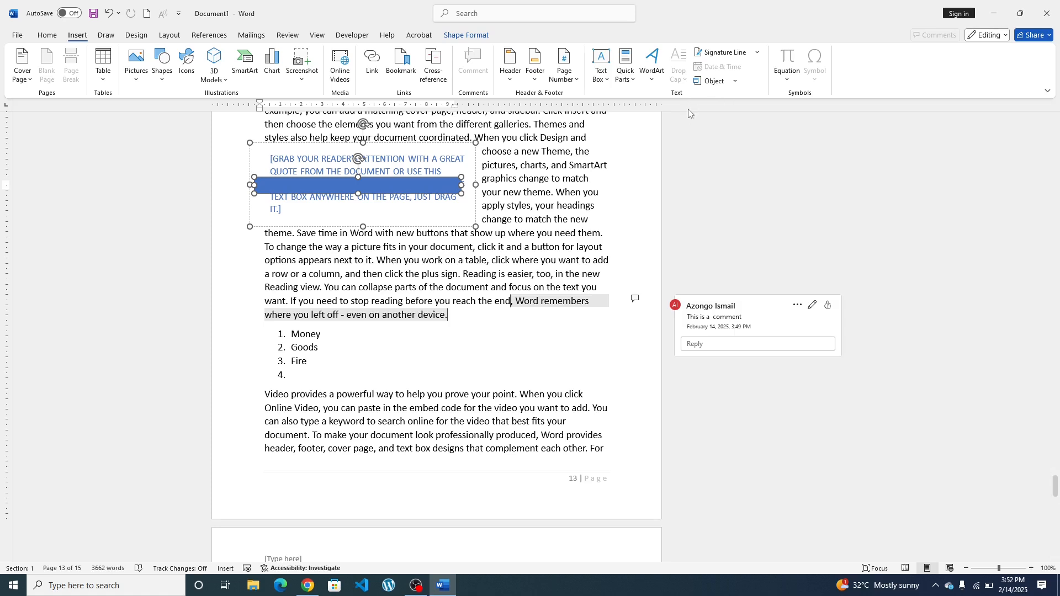
{"action": "left_click", "coordinate": [608, 81]}
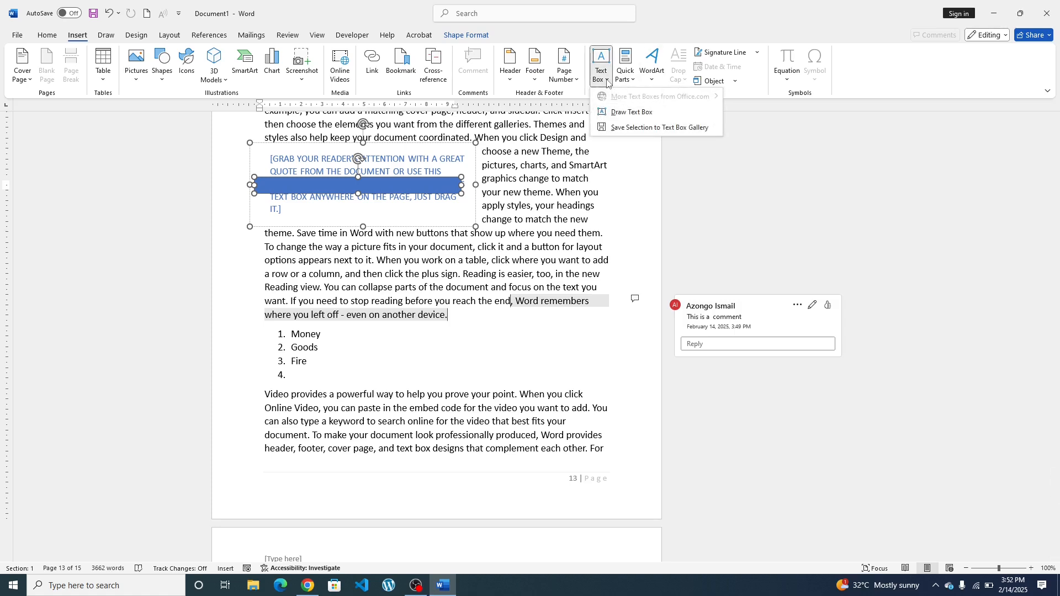
{"action": "left_click", "coordinate": [636, 113]}
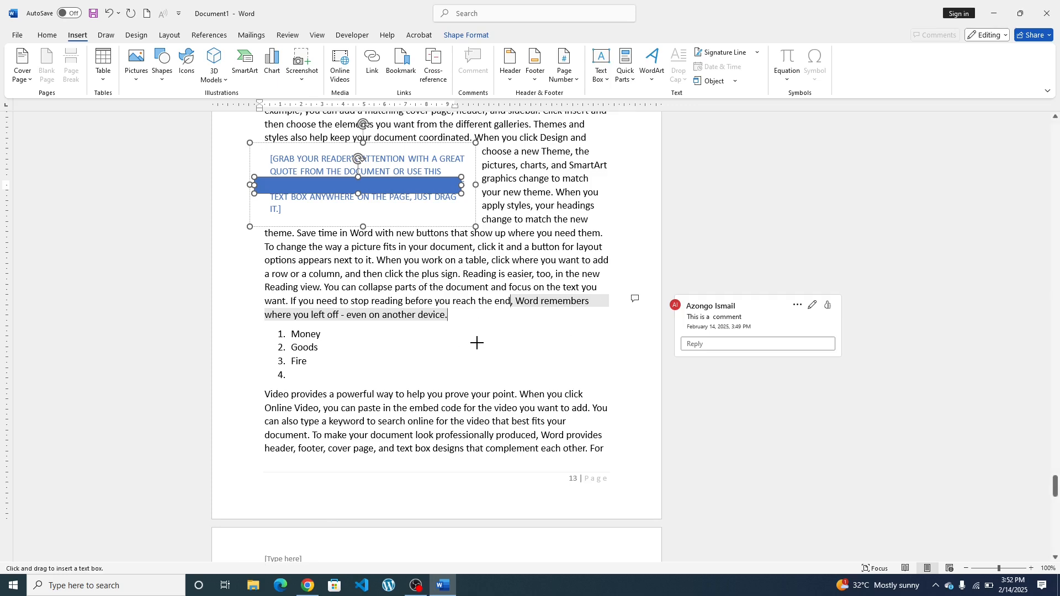
{"action": "left_click_drag", "start_coordinate": [541, 375], "coordinate": [548, 393]}
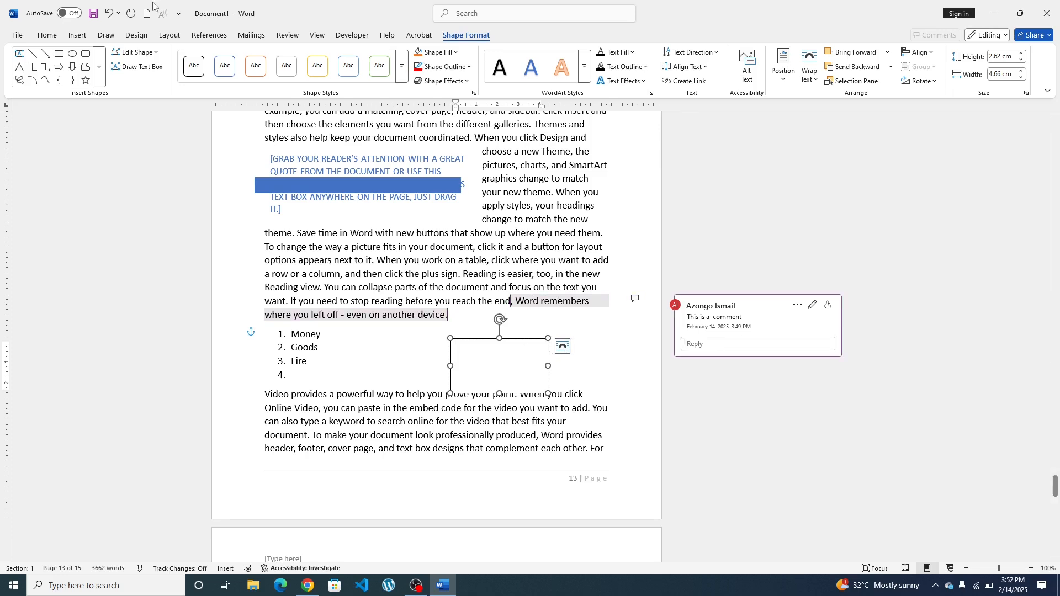
Step: Insert the Author document property into the drawn text box and return to the body text
{"action": "left_click", "coordinate": [78, 35]}
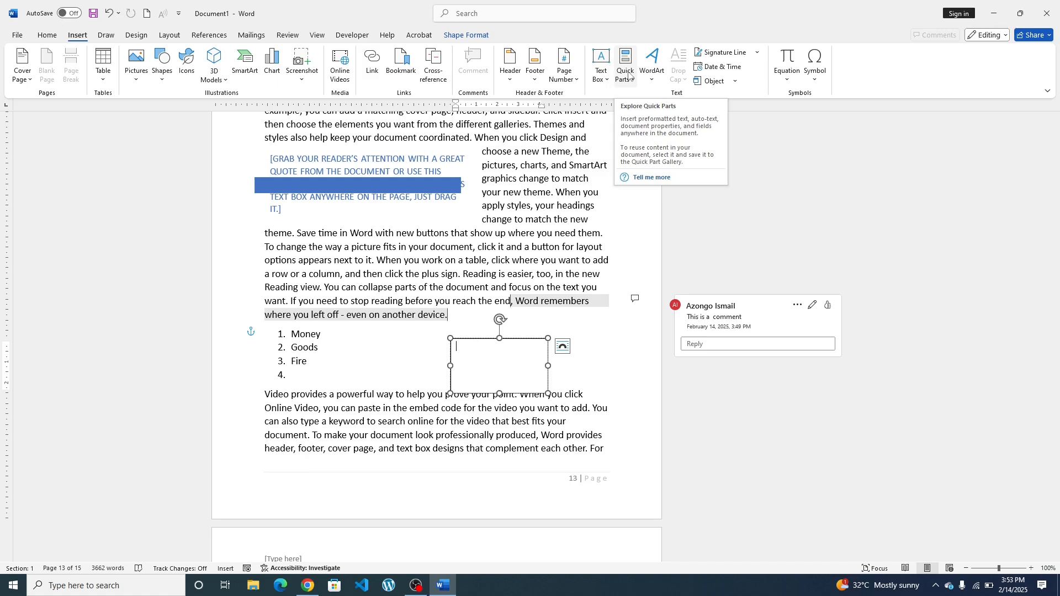
{"action": "left_click", "coordinate": [629, 73]}
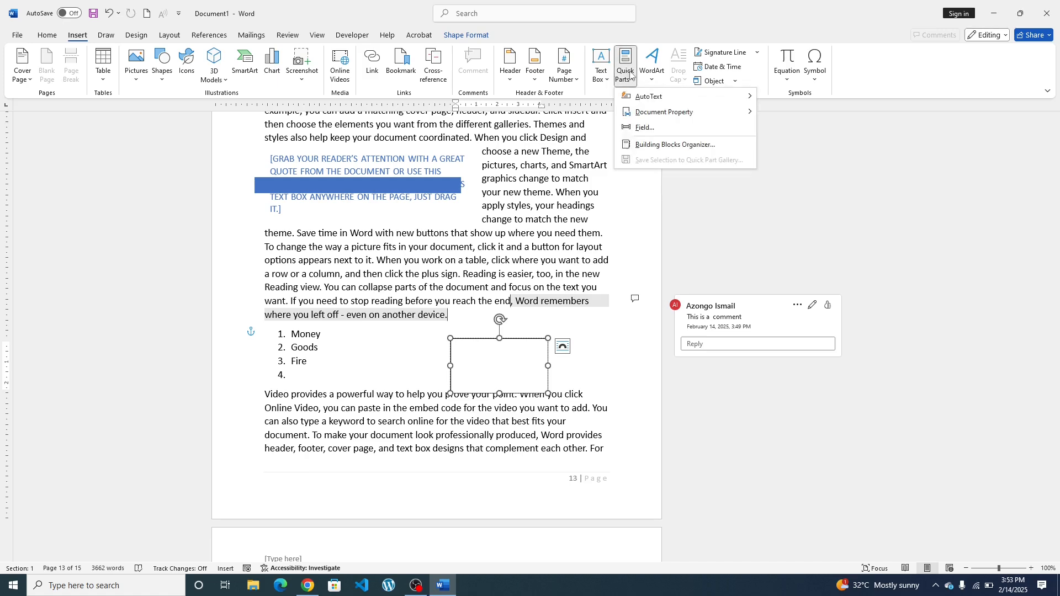
{"action": "mouse_move", "coordinate": [658, 115]}
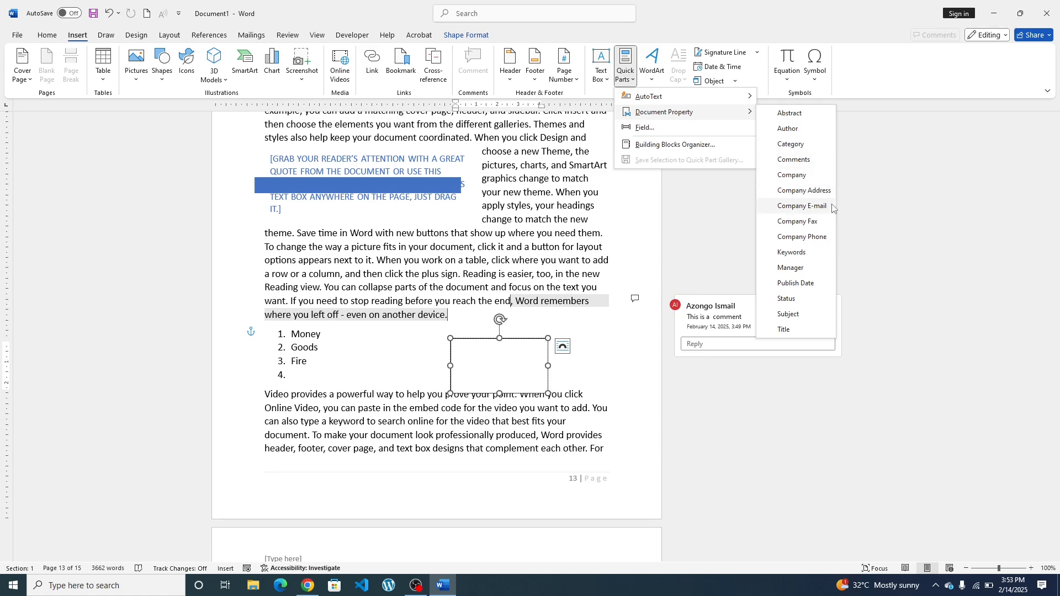
{"action": "left_click", "coordinate": [793, 132]}
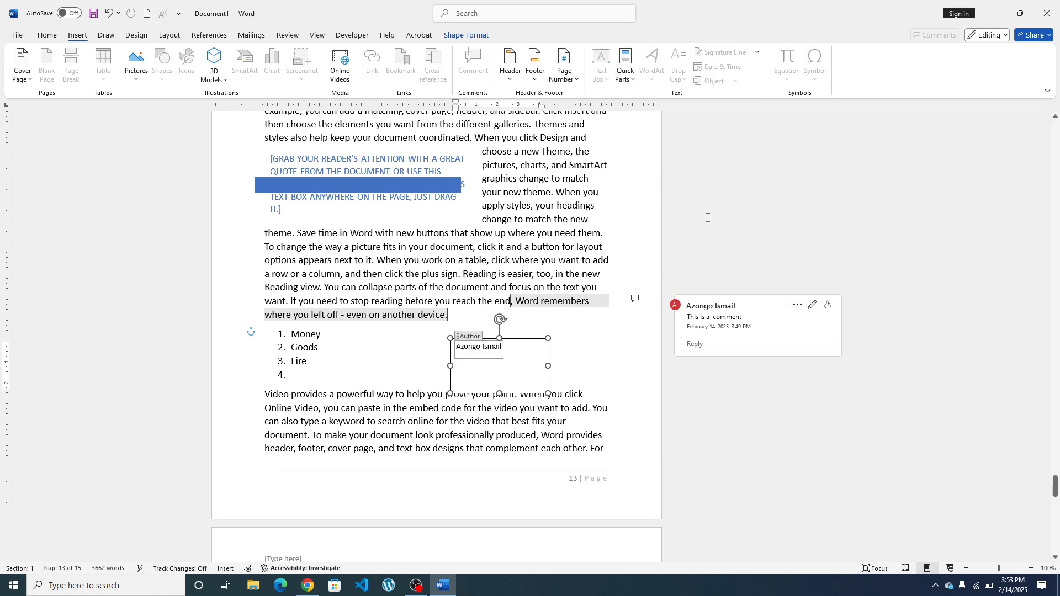
{"action": "triple_click", "coordinate": [498, 350]}
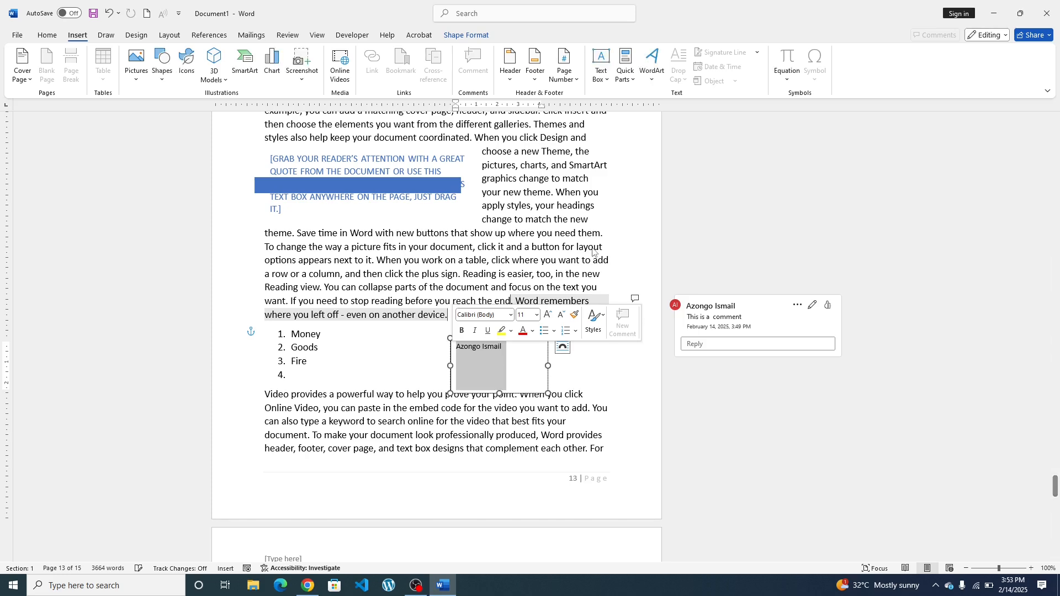
{"action": "left_click", "coordinate": [599, 208]}
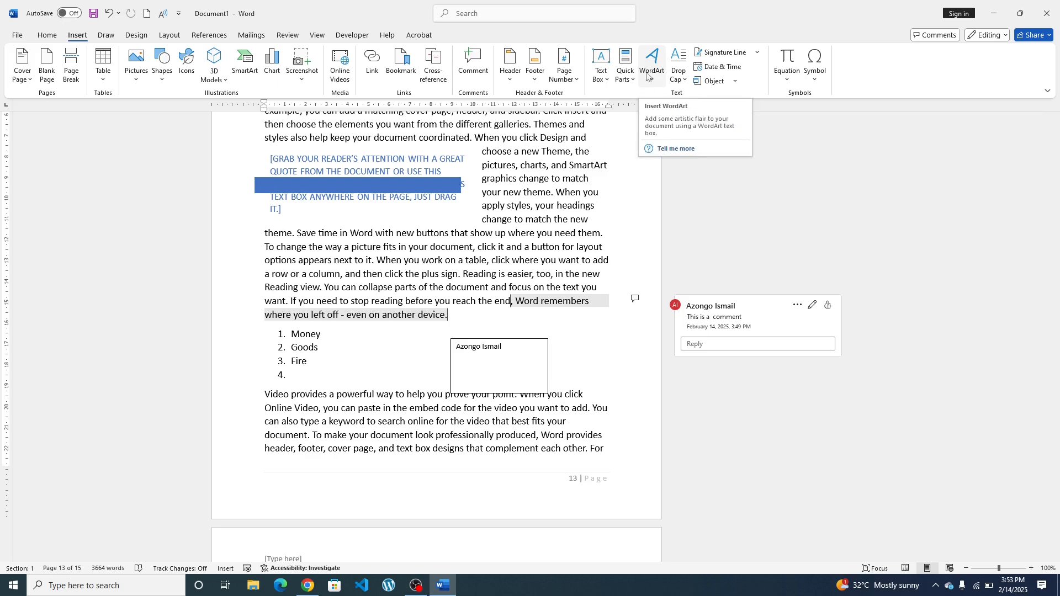
Step: Add an empty line after the first paragraph on page 14 and insert WordArt there in the light-blue shadowed style
{"action": "scroll", "coordinate": [436, 377], "scroll_direction": "down", "scroll_amount": 8}
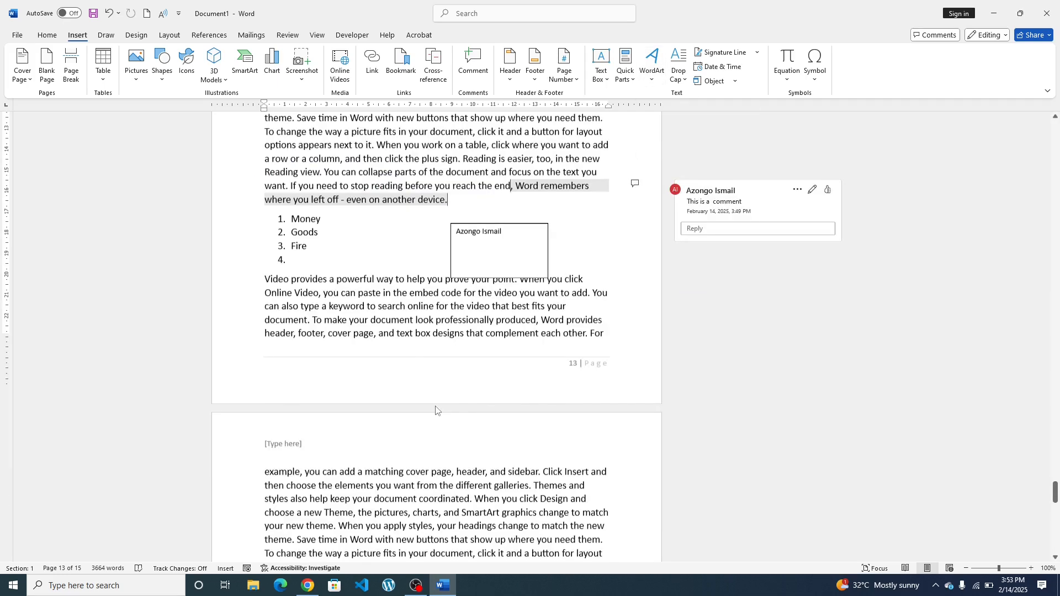
{"action": "left_click", "coordinate": [464, 395]}
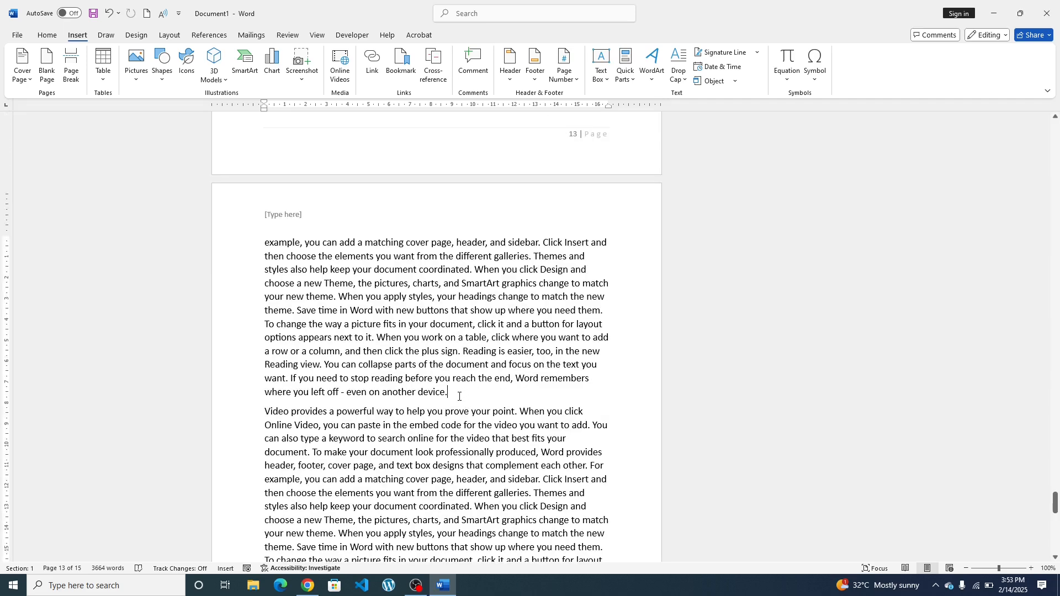
{"action": "key", "text": "Return"}
{"action": "scroll", "coordinate": [641, 112], "scroll_direction": "up", "scroll_amount": 1}
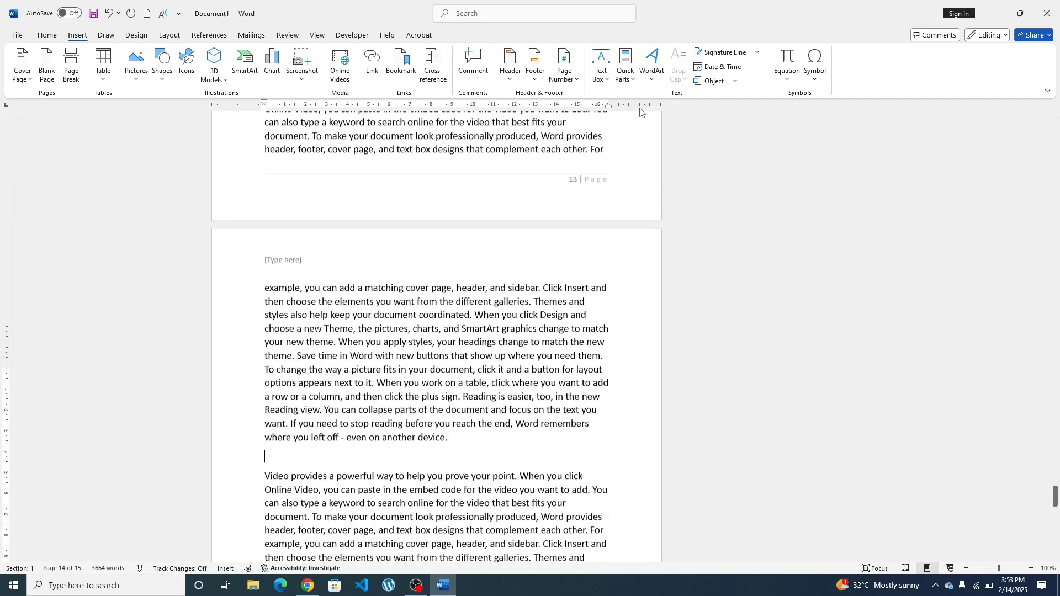
{"action": "scroll", "coordinate": [652, 60], "scroll_direction": "up", "scroll_amount": 2}
{"action": "left_click", "coordinate": [652, 59]}
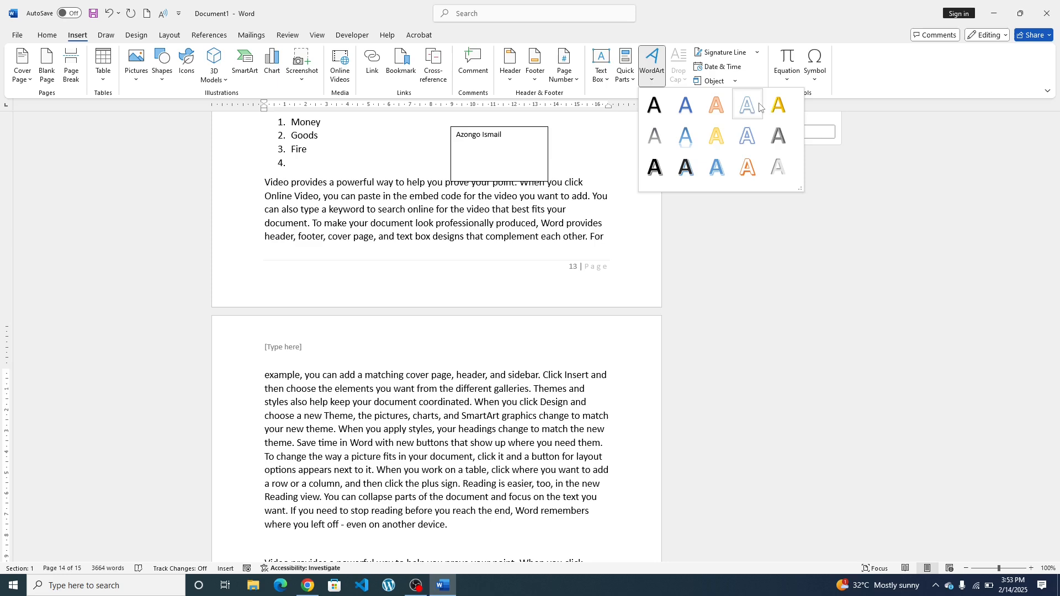
{"action": "left_click", "coordinate": [716, 169]}
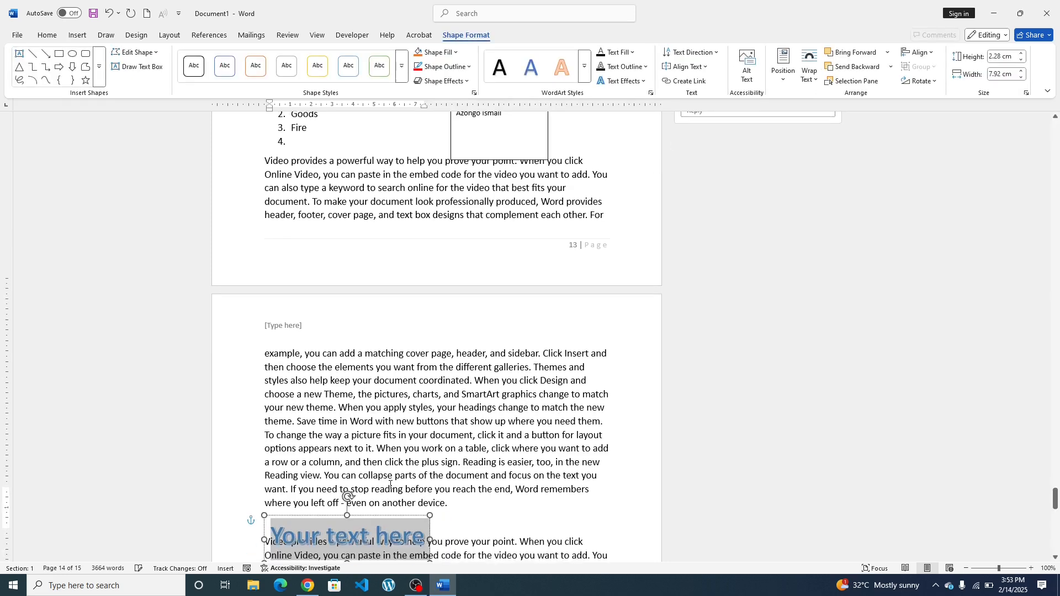
Step: Replace the WordArt placeholder text with "Wordart"
{"action": "scroll", "coordinate": [391, 484], "scroll_direction": "down", "scroll_amount": 3}
{"action": "left_click", "coordinate": [402, 453]}
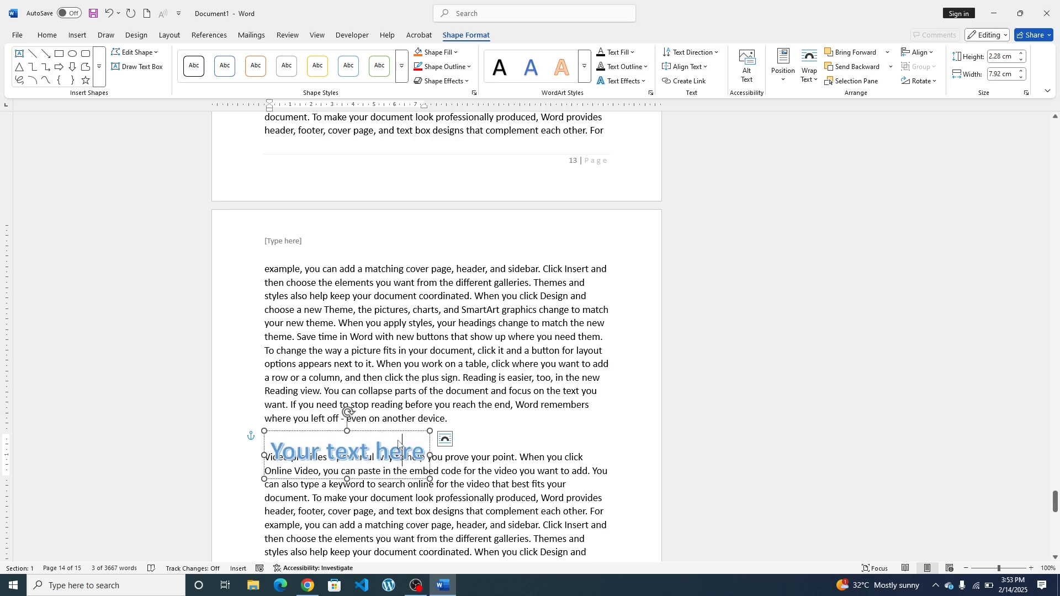
{"action": "left_click", "coordinate": [425, 450]}
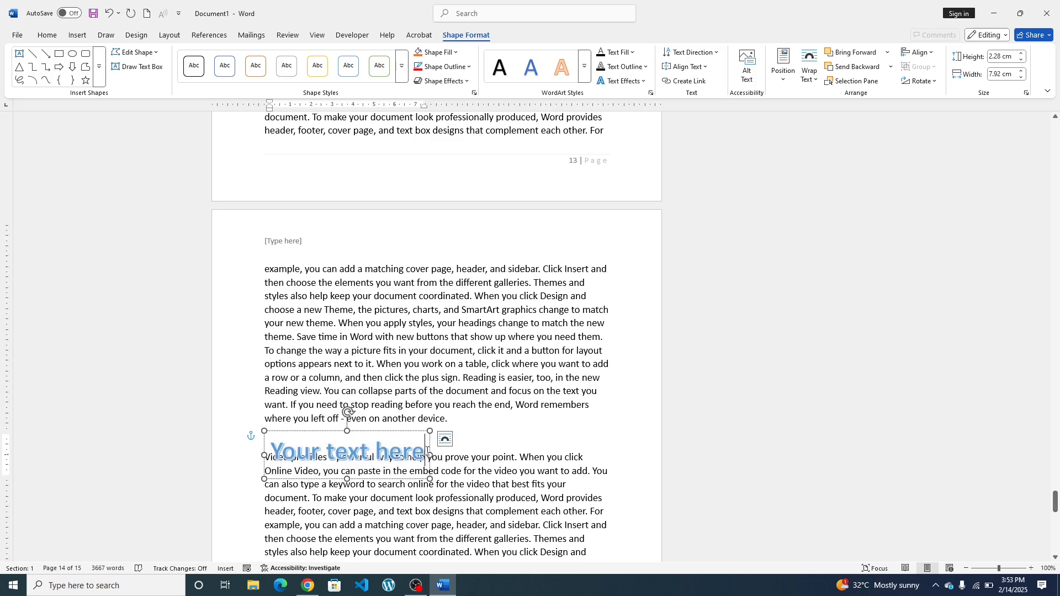
{"action": "key", "text": "BackSpace"}
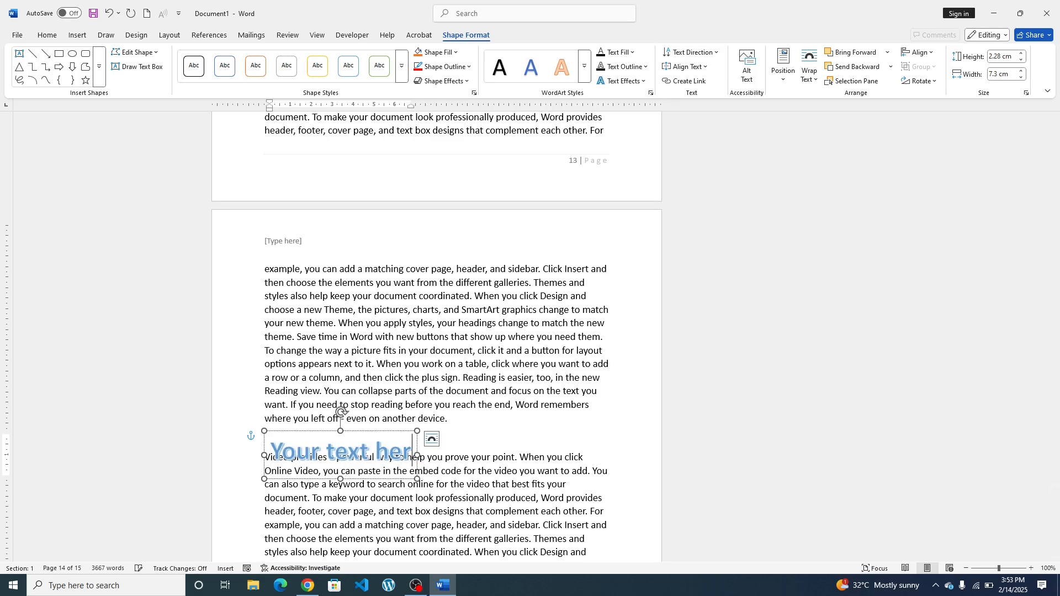
{"action": "key", "text": "BackSpace"}
{"action": "key", "text": "BackSpace"}
{"action": "key", "text": "BackSpace"}
{"action": "key", "text": "BackSpace"}
{"action": "key", "text": "BackSpace"}
{"action": "key", "text": "BackSpace"}
{"action": "key", "text": "BackSpace"}
{"action": "key", "text": "BackSpace"}
{"action": "key", "text": "BackSpace"}
{"action": "key", "text": "BackSpace"}
{"action": "key", "text": "BackSpace"}
{"action": "key", "text": "BackSpace"}
{"action": "key", "text": "BackSpace"}
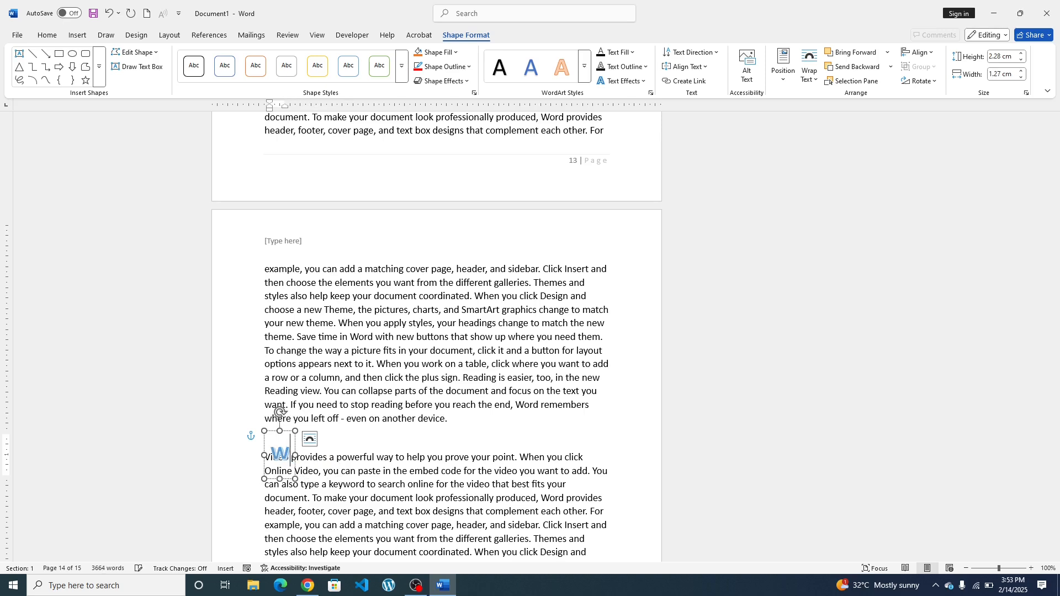
{"action": "type", "text": "ord"}
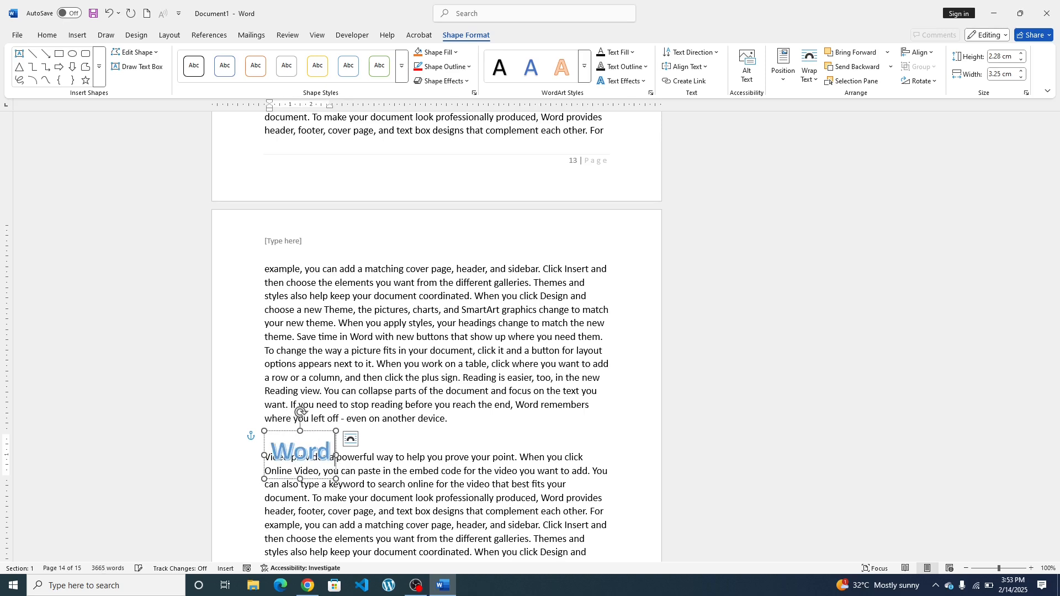
{"action": "type", "text": "art"}
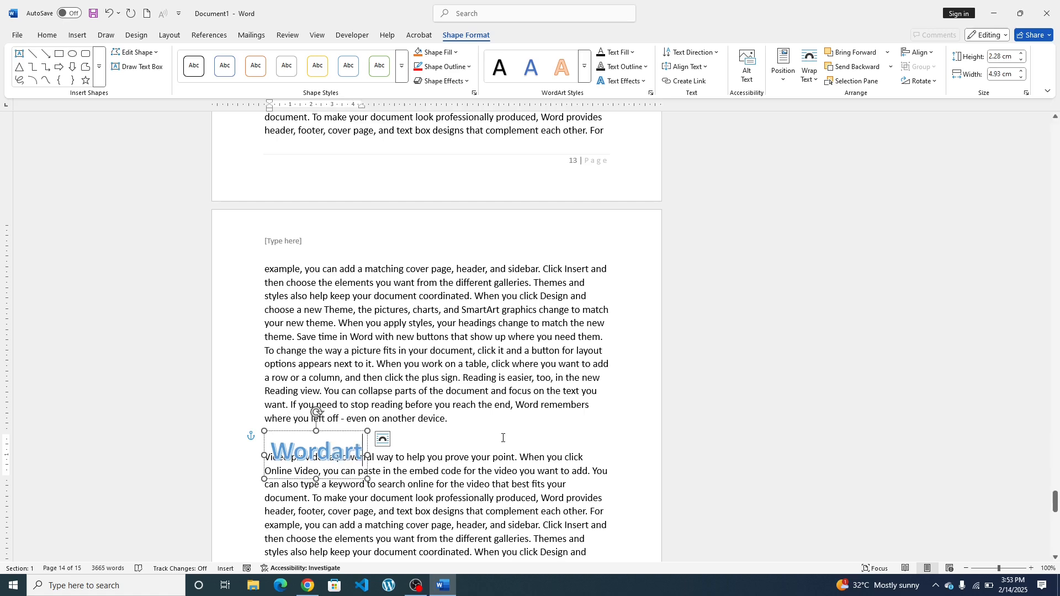
Step: Apply a Dropped drop cap to the first letter of the paragraph that runs onto the start of page 14
{"action": "left_click", "coordinate": [77, 35]}
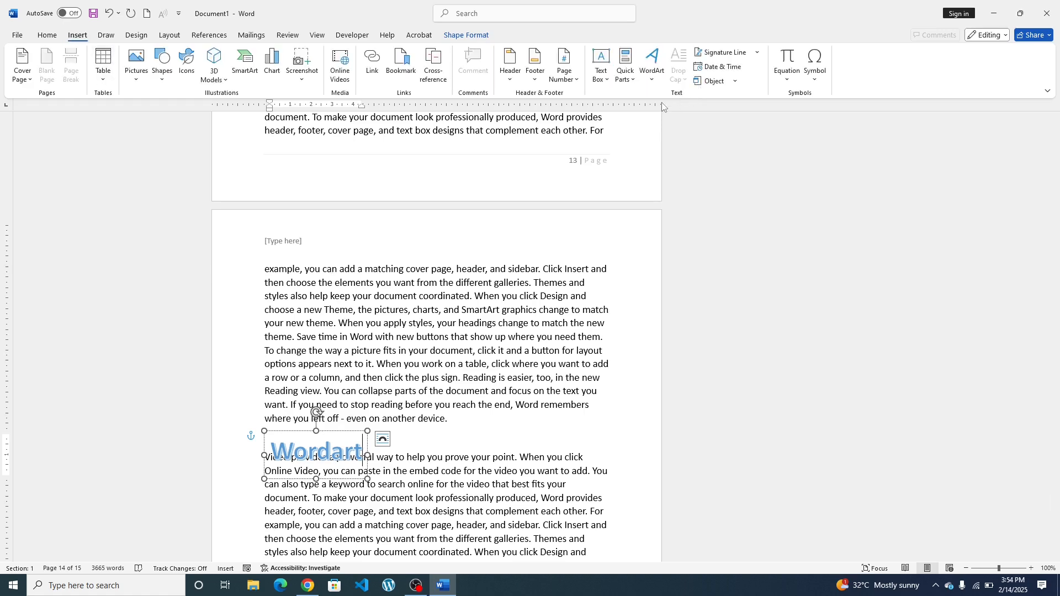
{"action": "scroll", "coordinate": [404, 448], "scroll_direction": "down", "scroll_amount": 1}
{"action": "scroll", "coordinate": [404, 448], "scroll_direction": "down", "scroll_amount": 3}
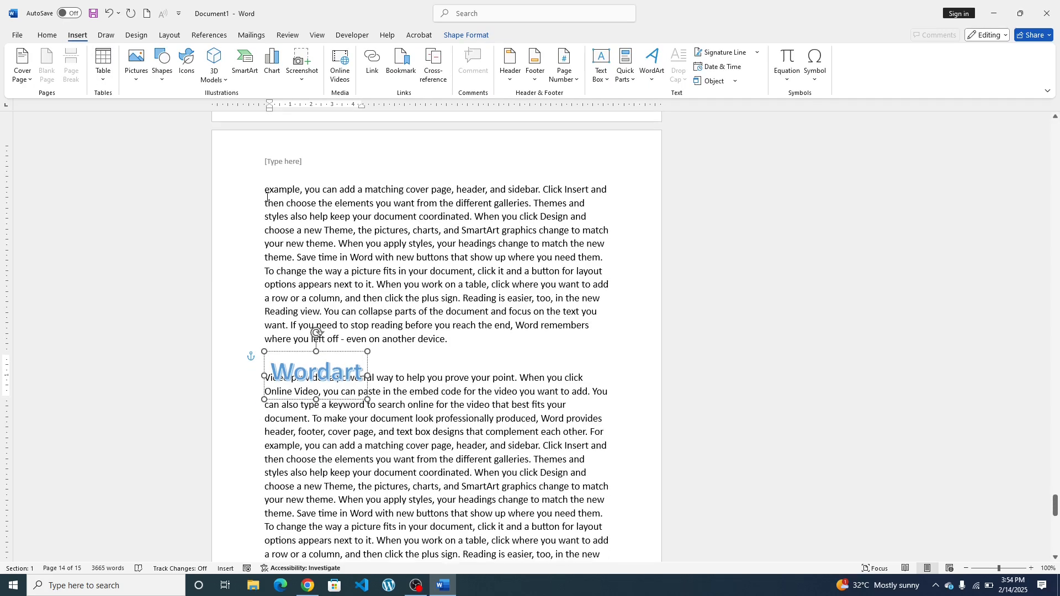
{"action": "left_click", "coordinate": [266, 182]}
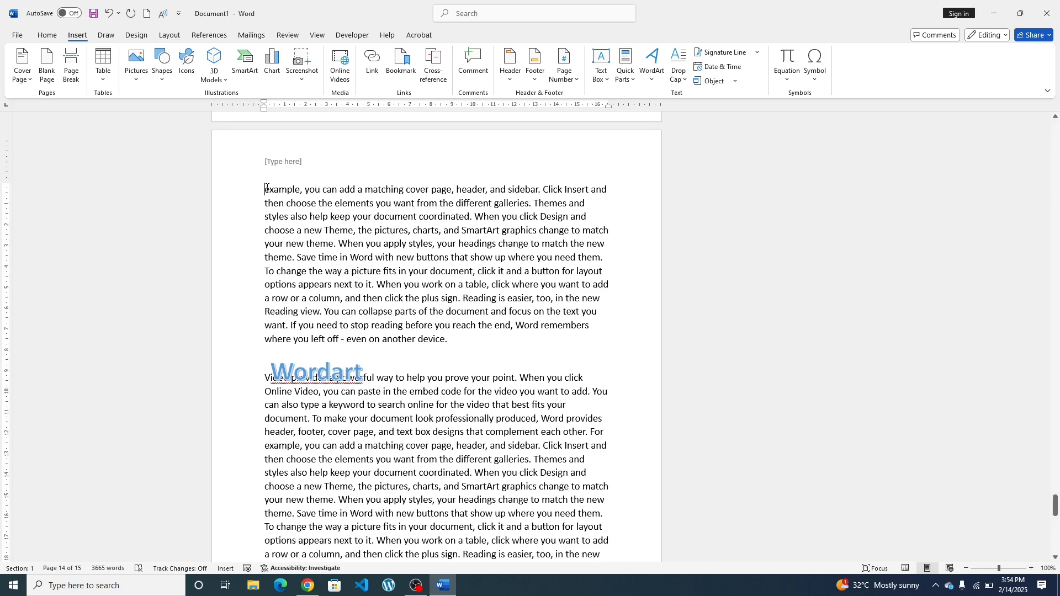
{"action": "left_click_drag", "start_coordinate": [266, 189], "coordinate": [270, 190]}
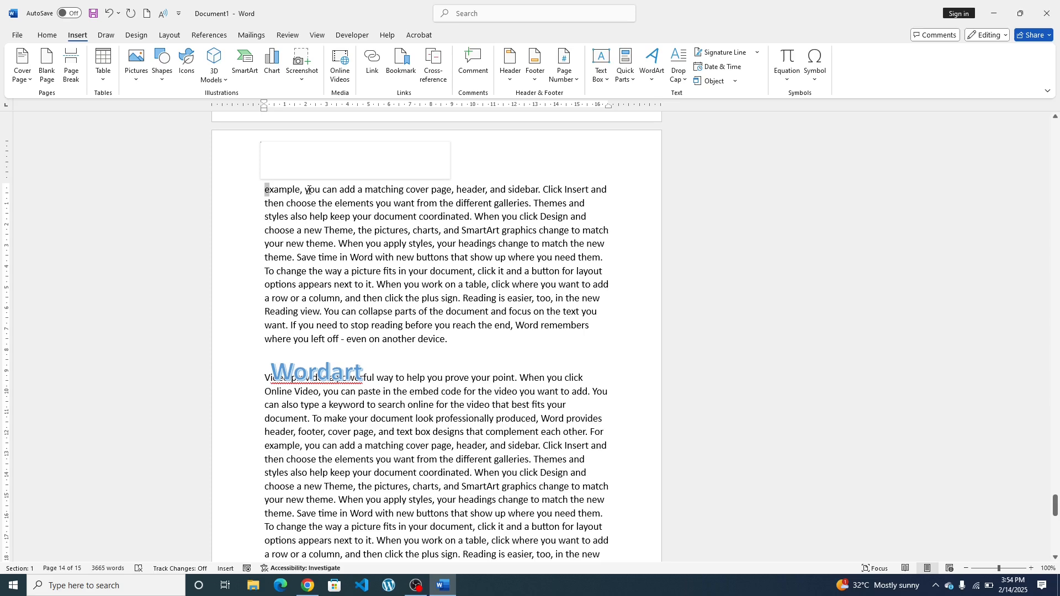
{"action": "left_click", "coordinate": [683, 81]}
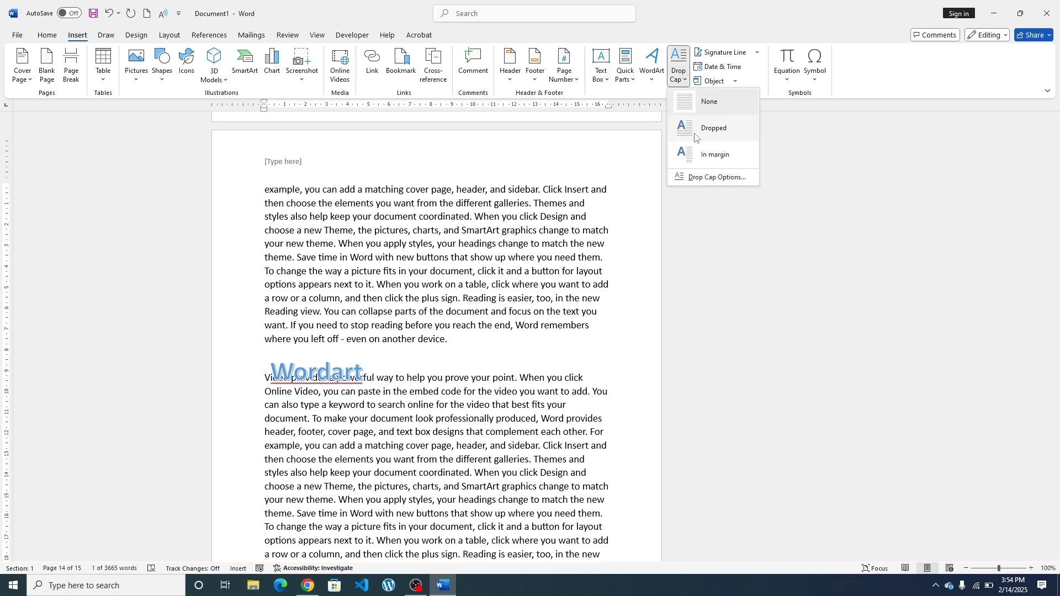
{"action": "left_click", "coordinate": [703, 132]}
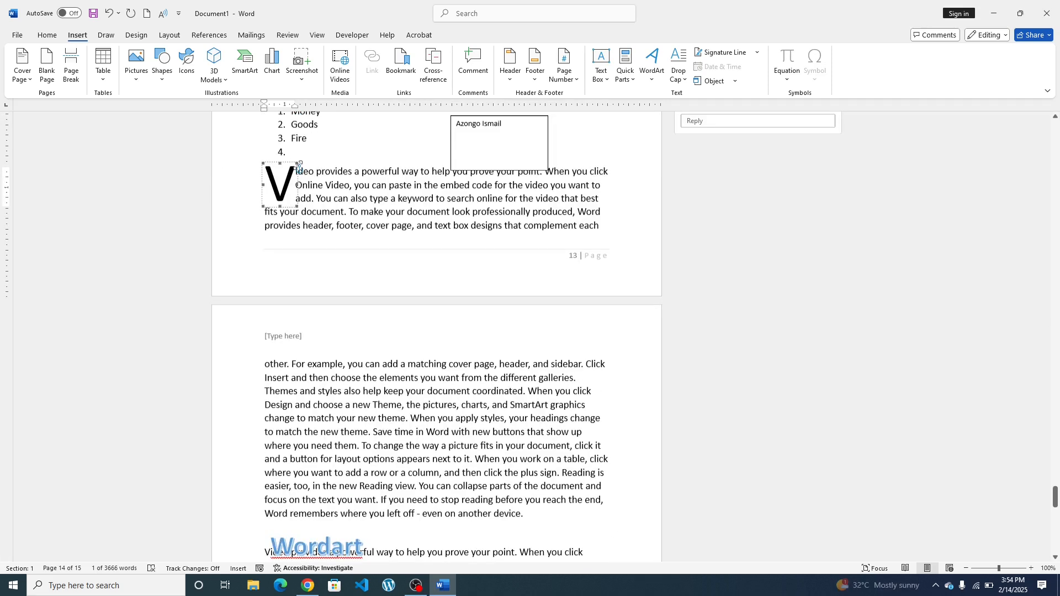
{"action": "scroll", "coordinate": [299, 166], "scroll_direction": "up", "scroll_amount": 1}
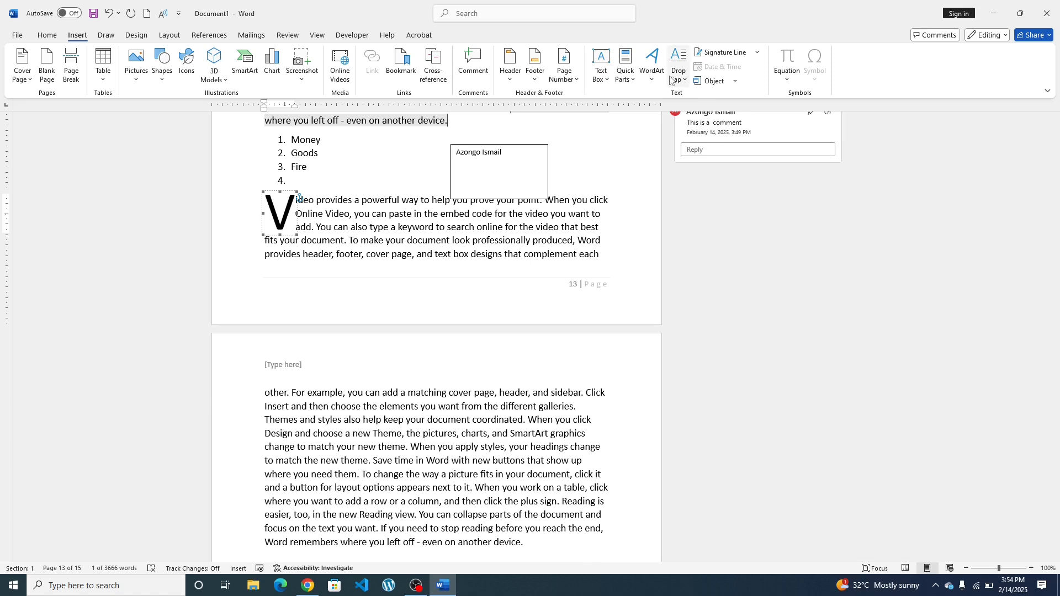
Step: Increase the drop cap "V" to six lines and widen its distance from the text
{"action": "left_click", "coordinate": [686, 82]}
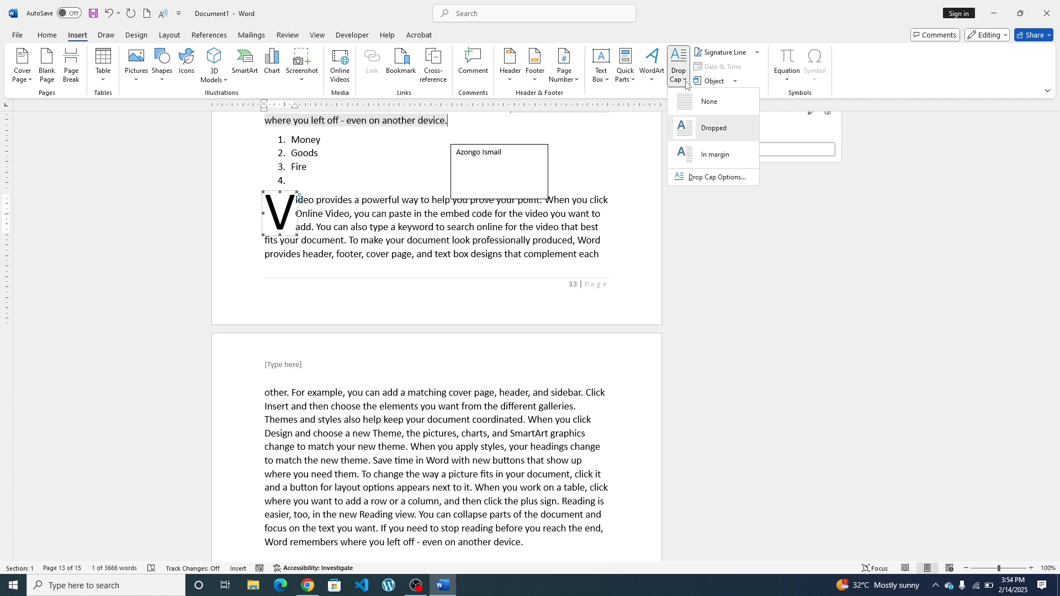
{"action": "left_click", "coordinate": [697, 178]}
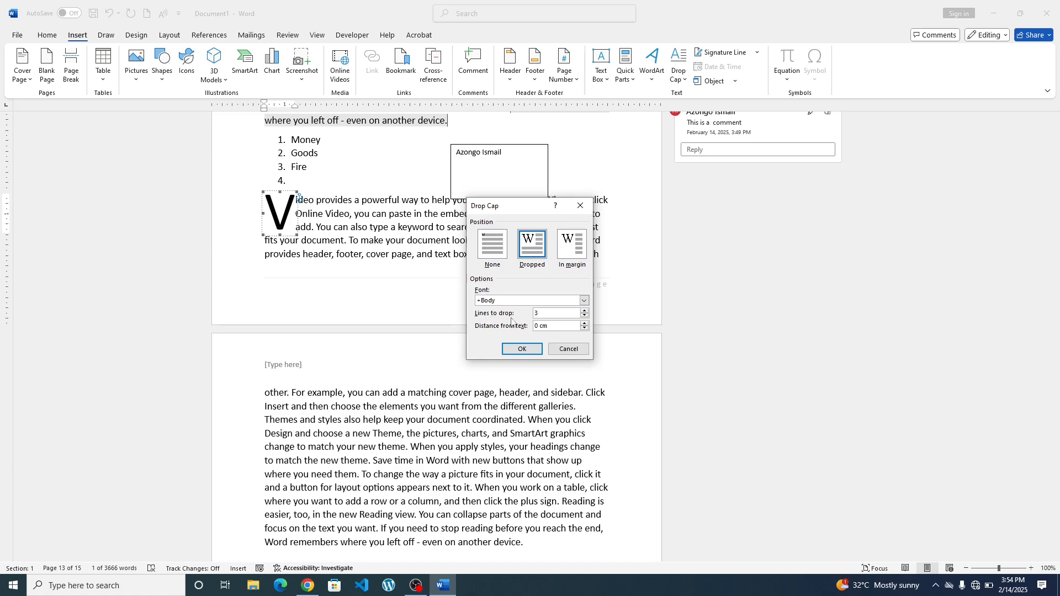
{"action": "left_click", "coordinate": [585, 316]}
{"action": "left_click", "coordinate": [586, 317]}
{"action": "left_click", "coordinate": [585, 311]}
{"action": "left_click", "coordinate": [585, 323]}
{"action": "left_click", "coordinate": [518, 350]}
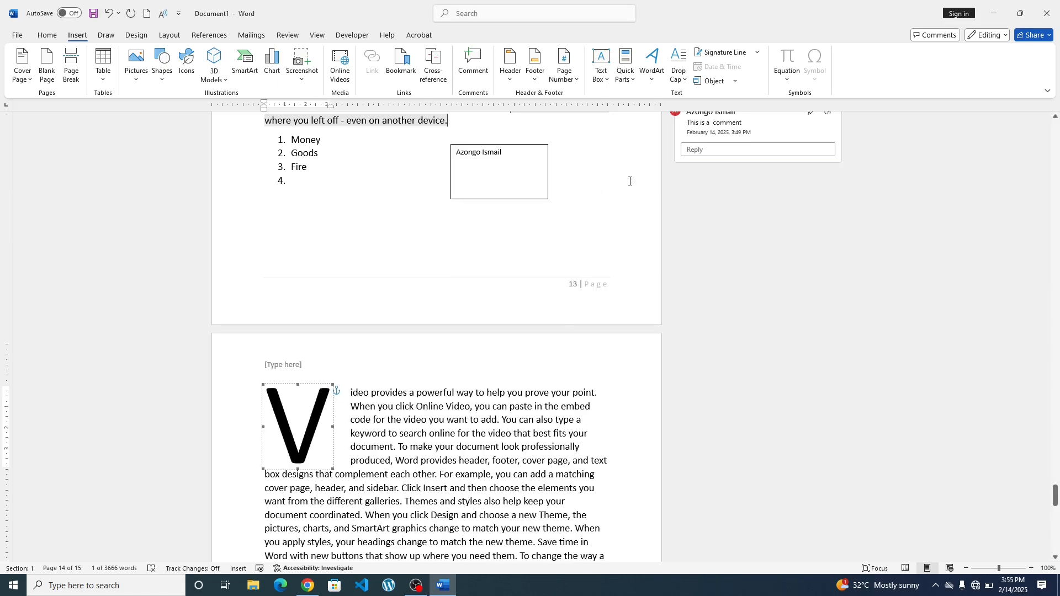
Step: Insert a signature line after "on another device." above the WordArt, with the signer's name, the title "mr" and the signer's e-mail address
{"action": "scroll", "coordinate": [507, 320], "scroll_direction": "down", "scroll_amount": 6}
{"action": "scroll", "coordinate": [484, 317], "scroll_direction": "up", "scroll_amount": 4}
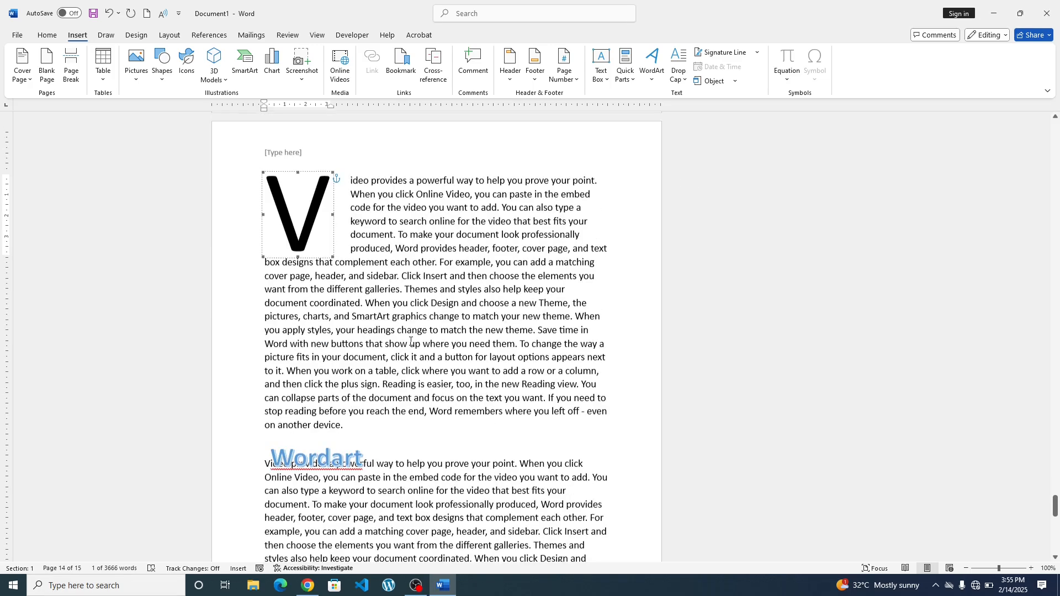
{"action": "scroll", "coordinate": [368, 350], "scroll_direction": "down", "scroll_amount": 4}
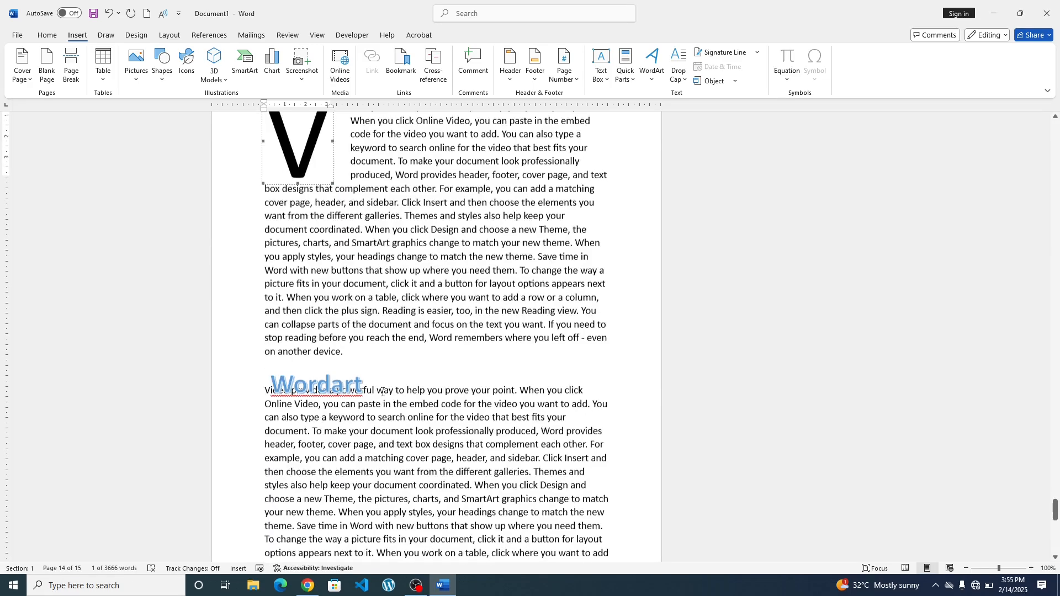
{"action": "left_click", "coordinate": [368, 349]}
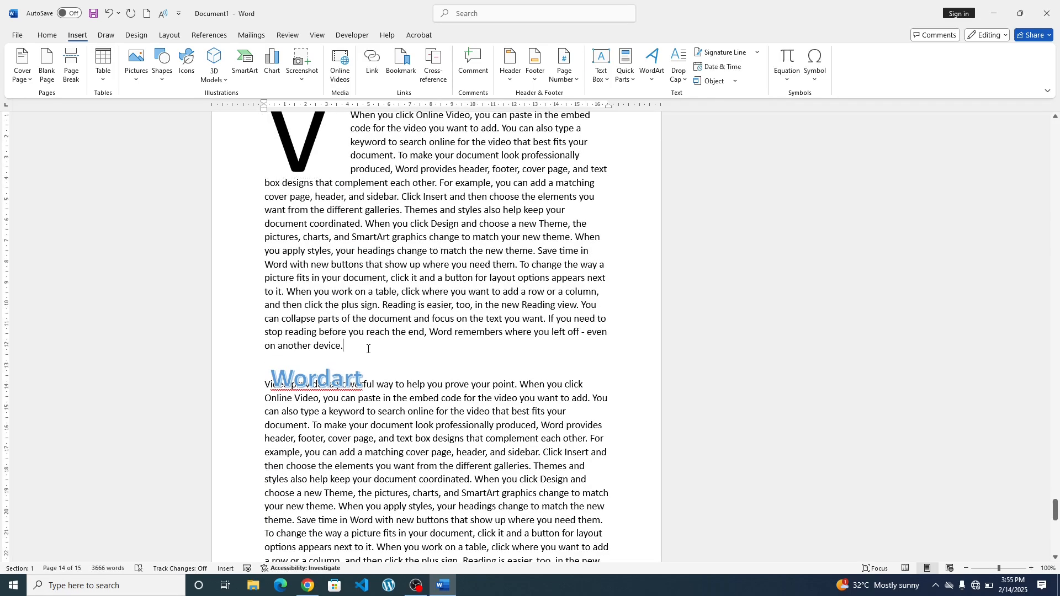
{"action": "left_click", "coordinate": [728, 53]}
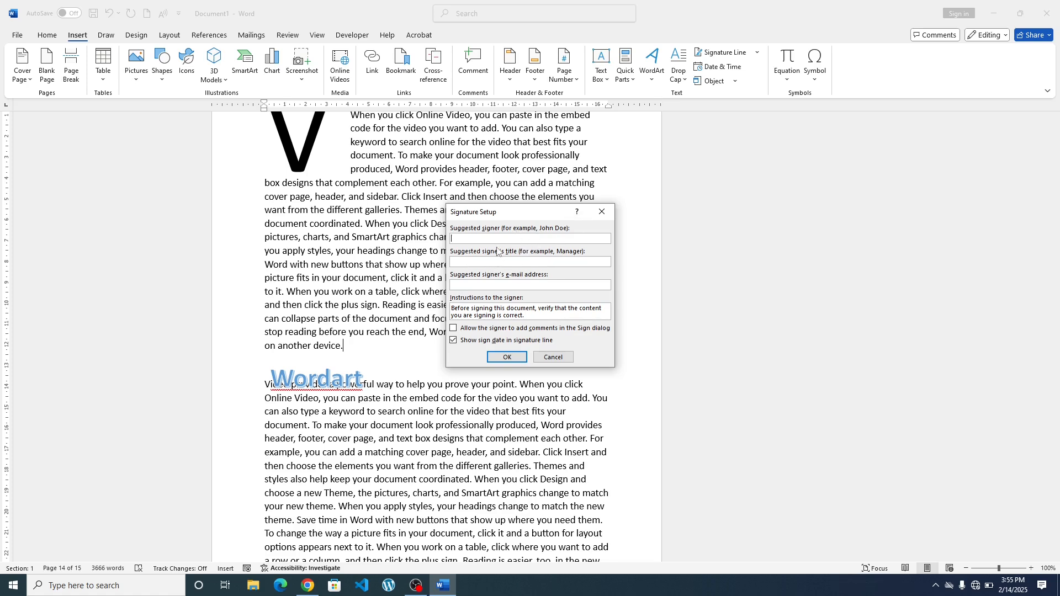
{"action": "type", "text": "ismail"}
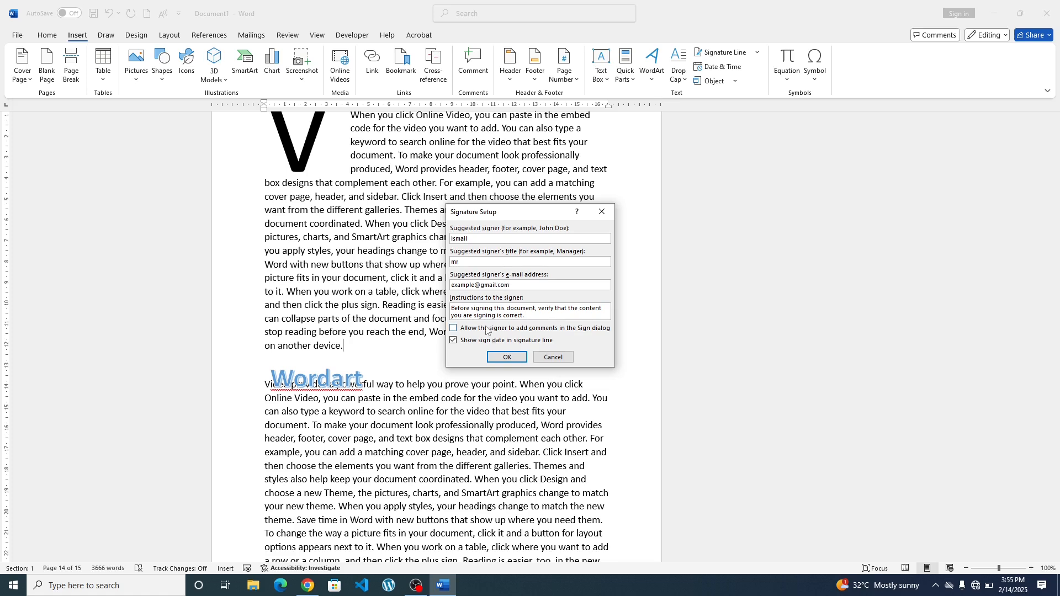
{"action": "left_click", "coordinate": [509, 359]}
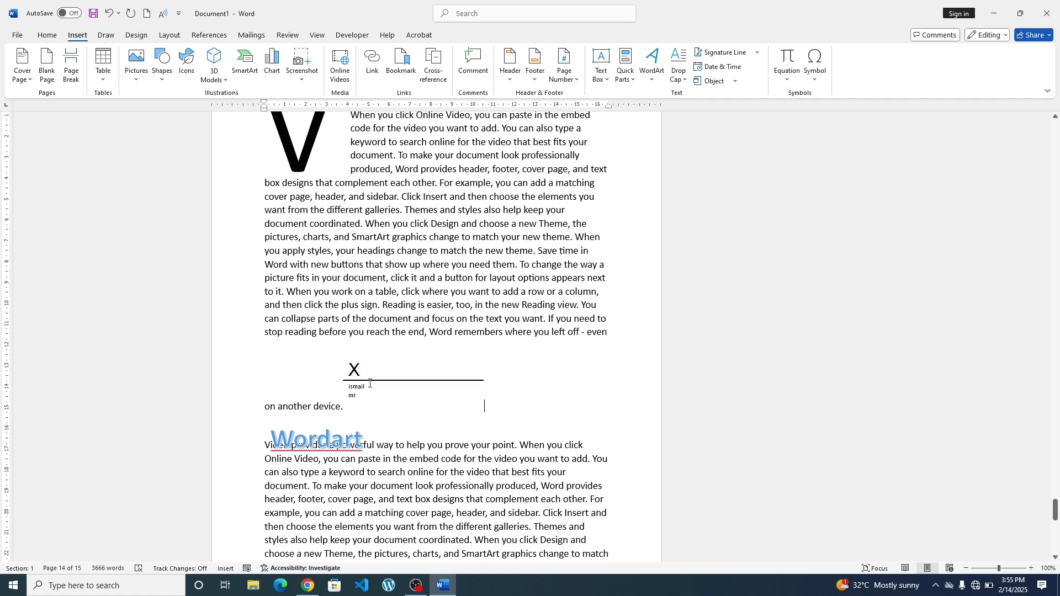
{"action": "left_click", "coordinate": [351, 372]}
{"action": "left_click", "coordinate": [502, 384]}
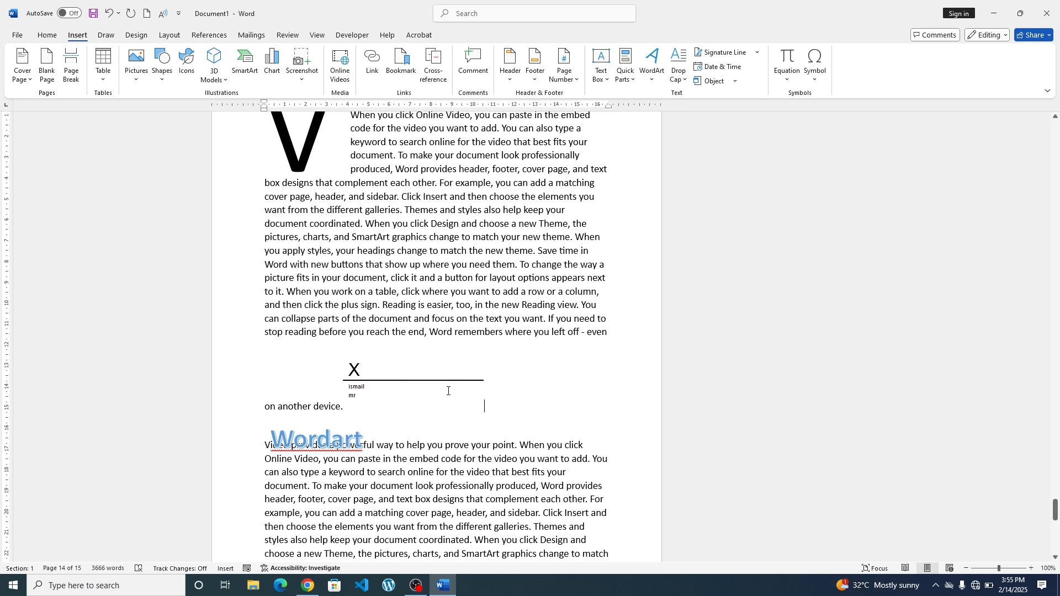
Step: Insert the current date beside the signature line in the "February 14, 2025" format
{"action": "left_click", "coordinate": [725, 68]}
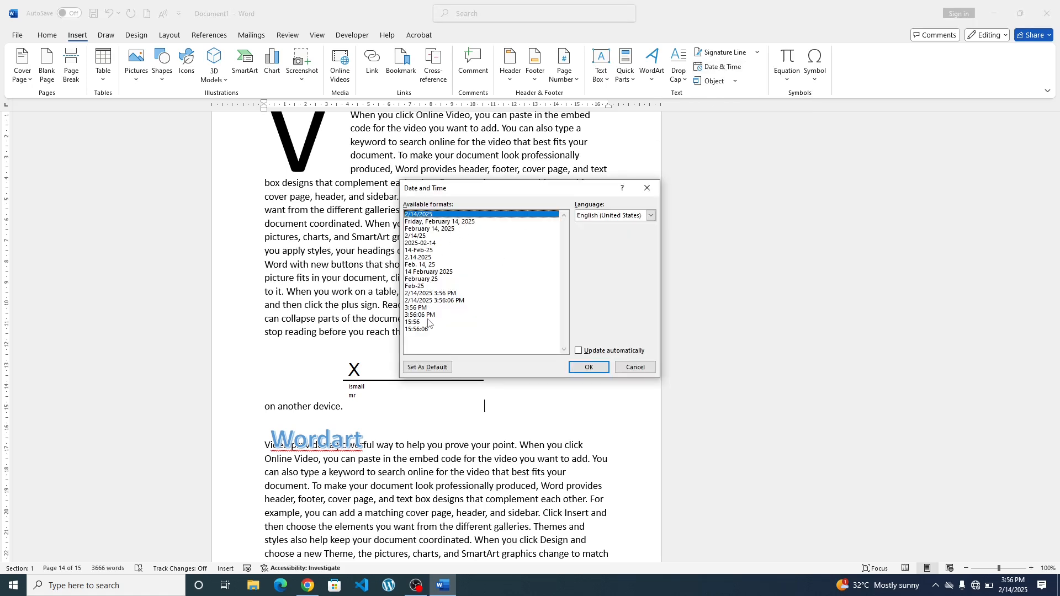
{"action": "left_click", "coordinate": [445, 229]}
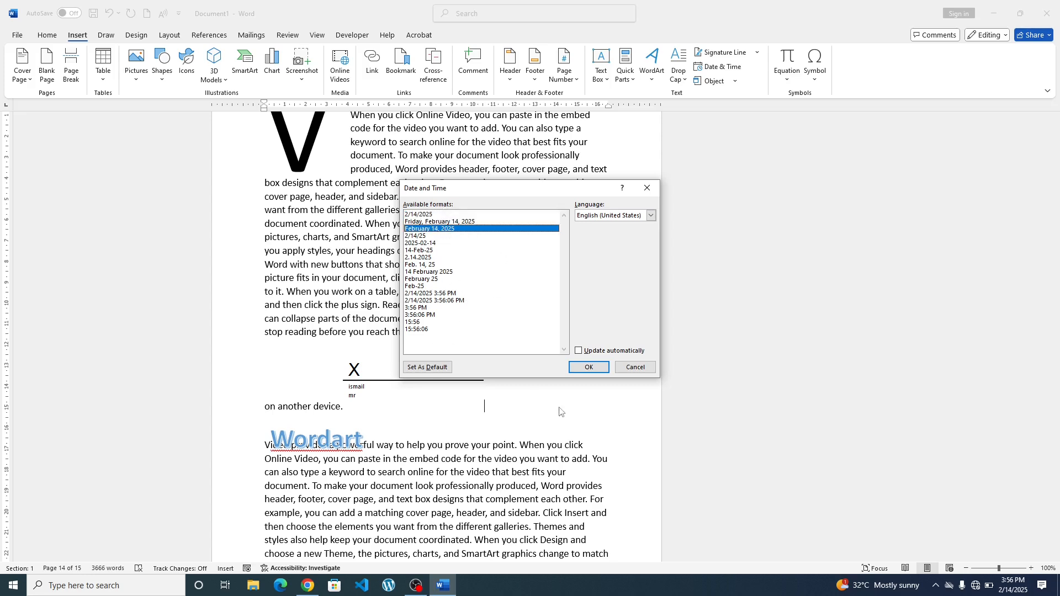
{"action": "left_click", "coordinate": [589, 367]}
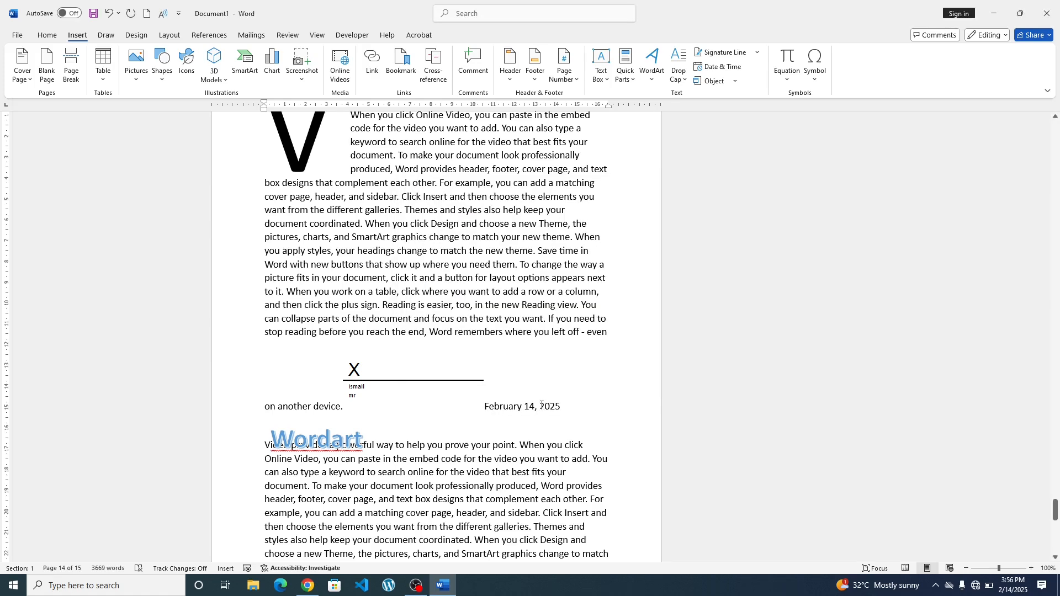
{"action": "scroll", "coordinate": [563, 376], "scroll_direction": "down", "scroll_amount": 2}
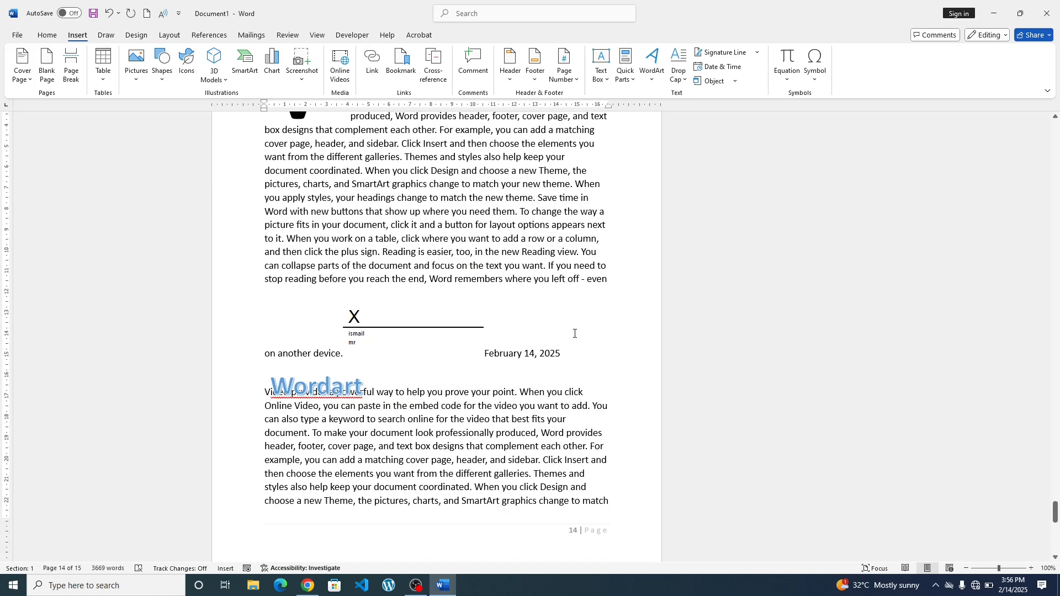
{"action": "scroll", "coordinate": [586, 352], "scroll_direction": "down", "scroll_amount": 3}
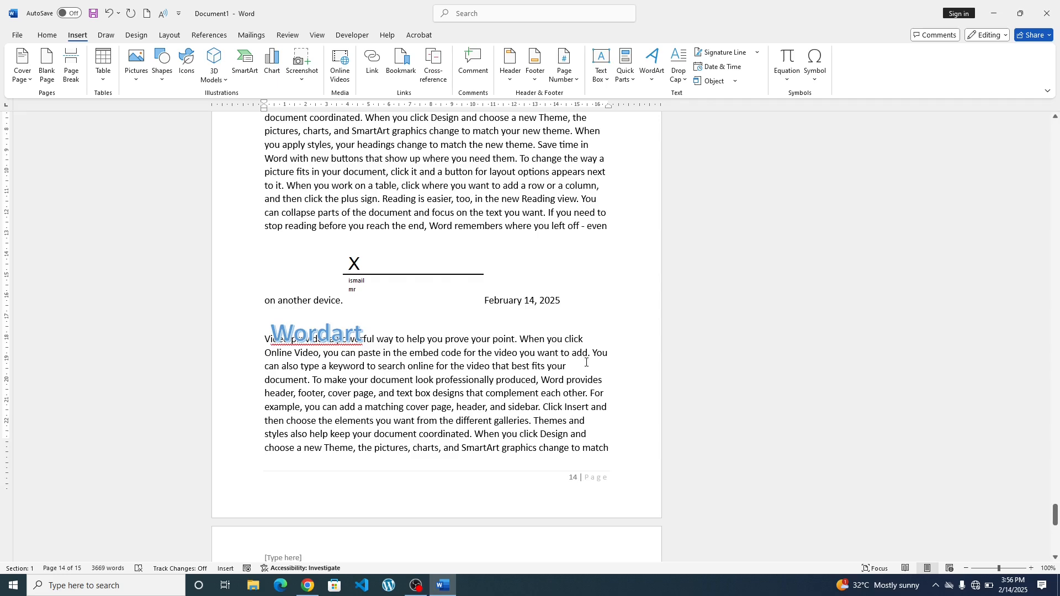
{"action": "scroll", "coordinate": [586, 359], "scroll_direction": "up", "scroll_amount": 2}
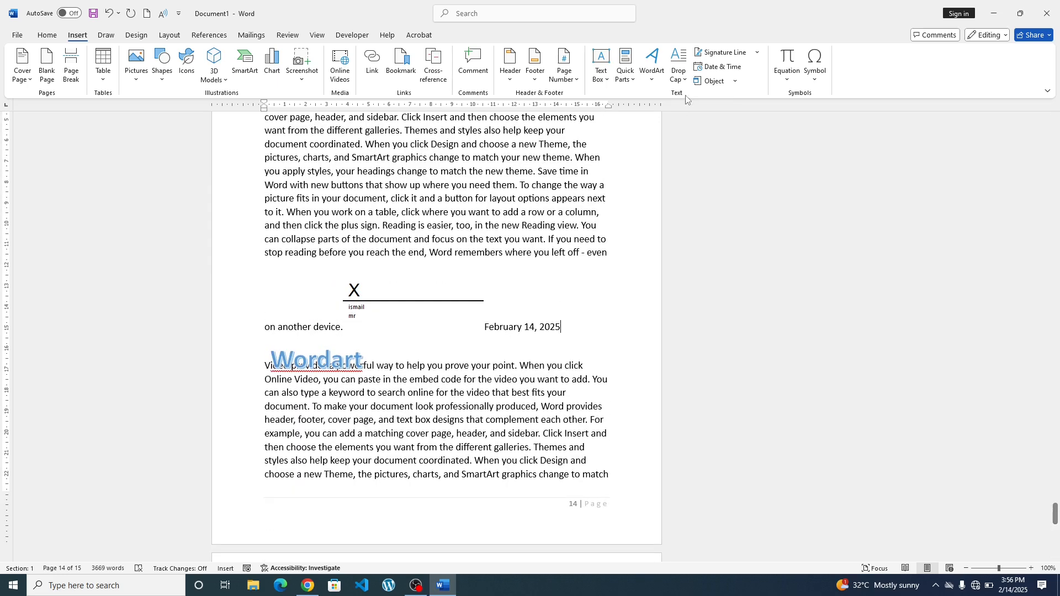
{"action": "left_click", "coordinate": [737, 84]}
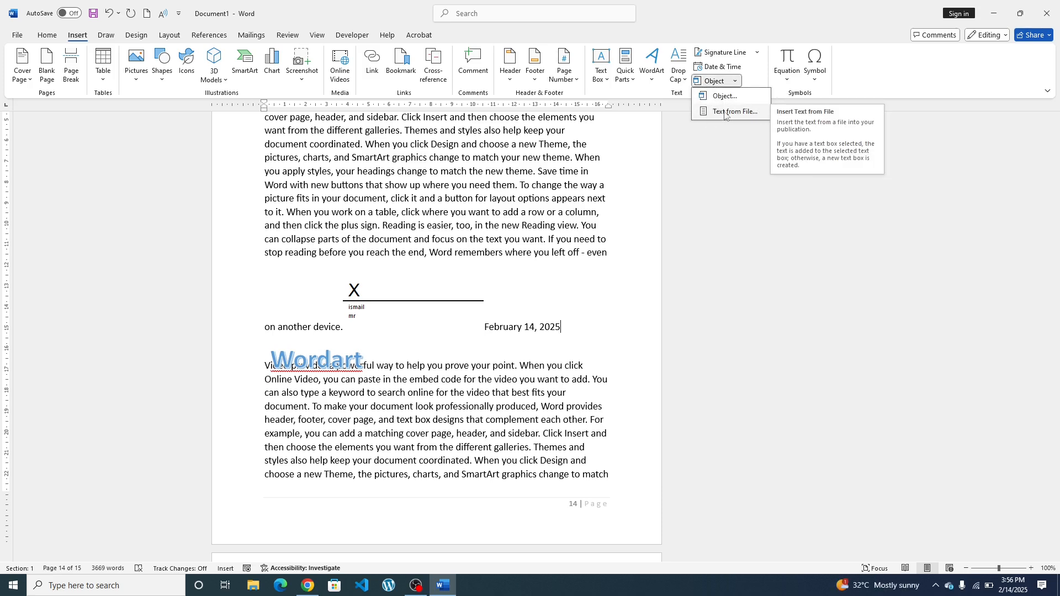
{"action": "left_click", "coordinate": [558, 344]}
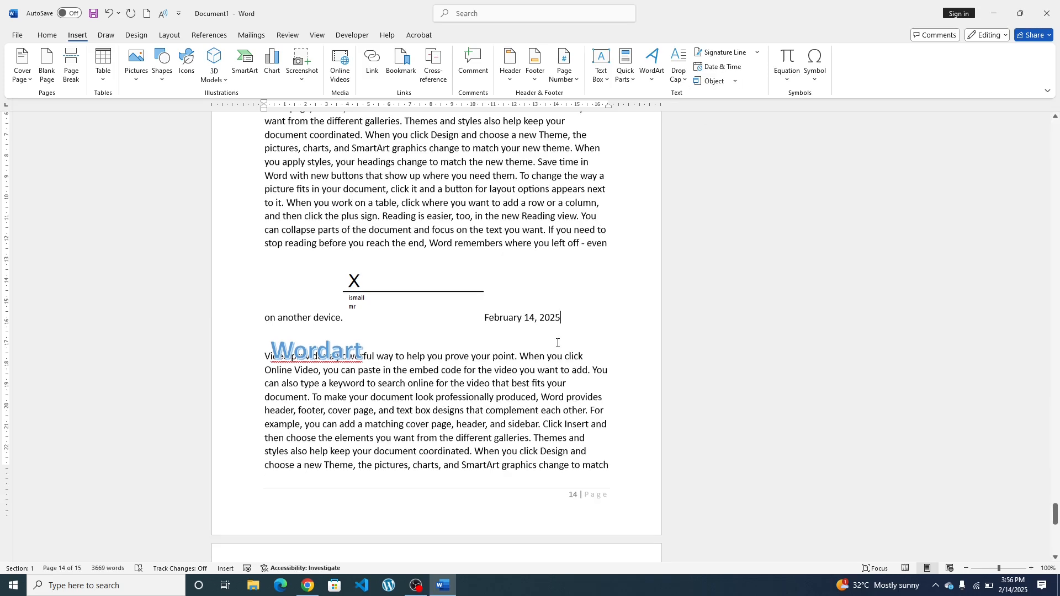
Step: Add three empty lines before "your new theme" at the start of page 15
{"action": "scroll", "coordinate": [466, 397], "scroll_direction": "down", "scroll_amount": 5}
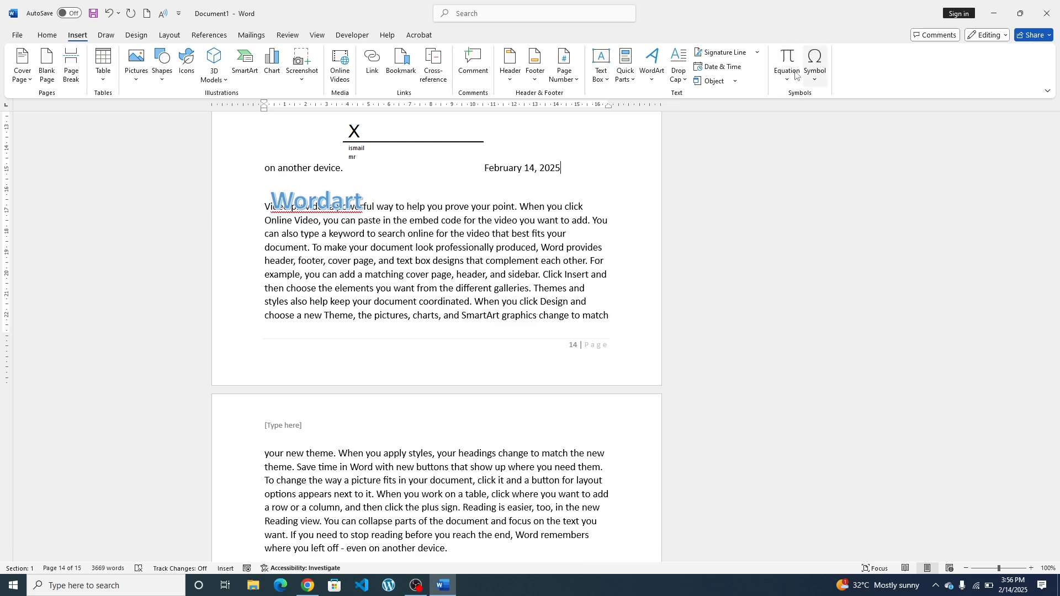
{"action": "scroll", "coordinate": [324, 384], "scroll_direction": "down", "scroll_amount": 2}
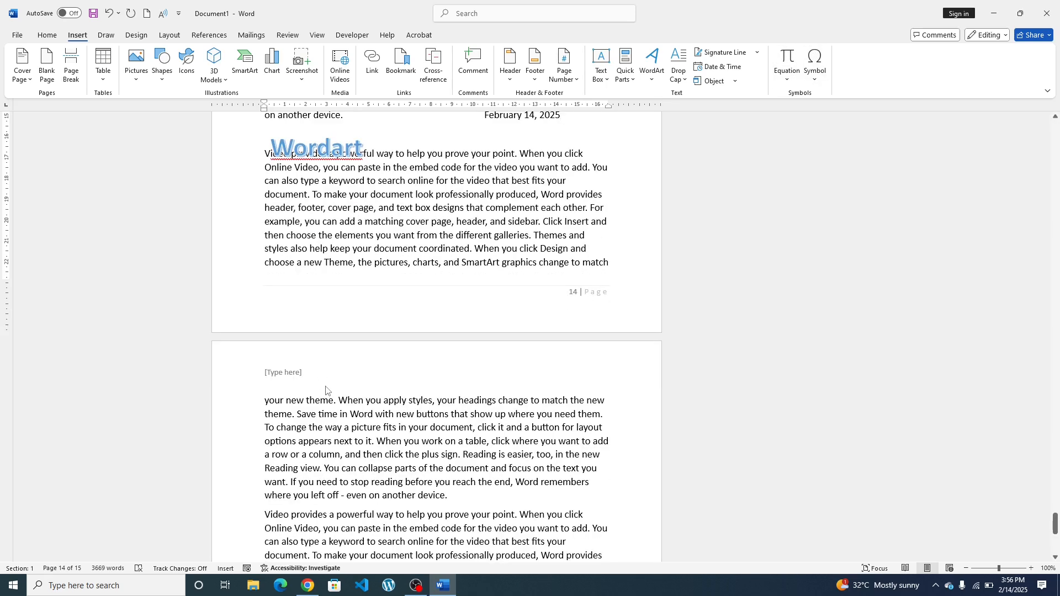
{"action": "left_click", "coordinate": [328, 398]}
{"action": "left_click", "coordinate": [265, 400]}
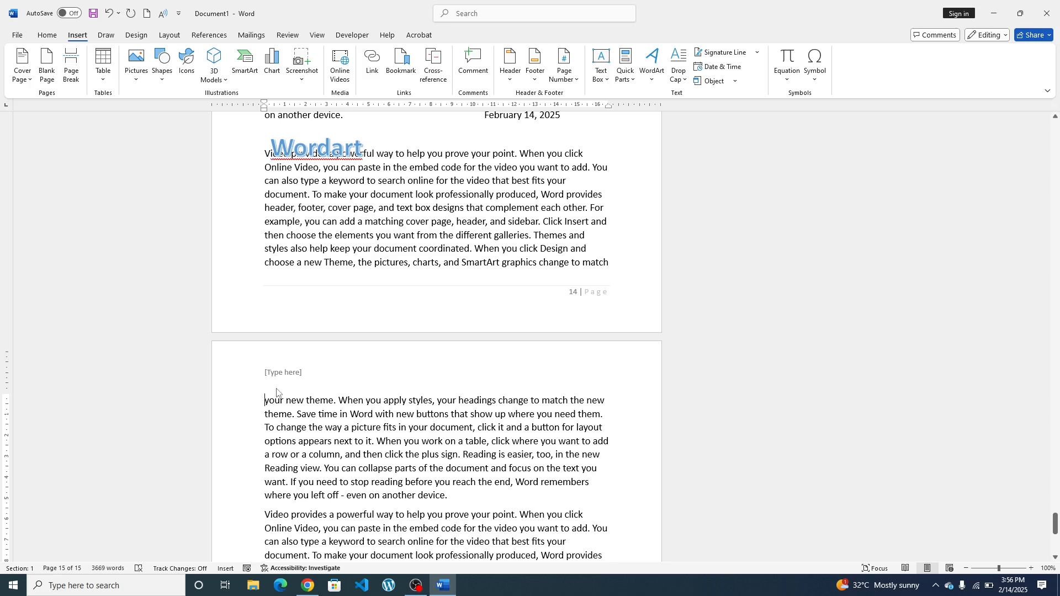
{"action": "key", "text": "Return"}
{"action": "key", "text": "Return"}
{"action": "key", "text": "Return"}
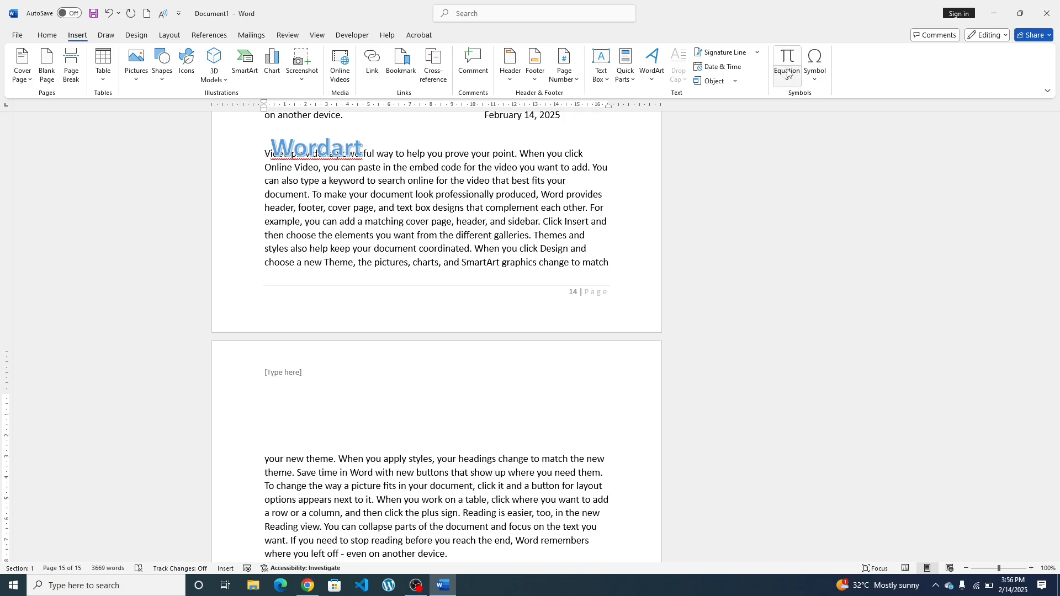
Step: Insert a new equation reading v+u=23 on the first empty line of page 15
{"action": "left_click", "coordinate": [793, 62]}
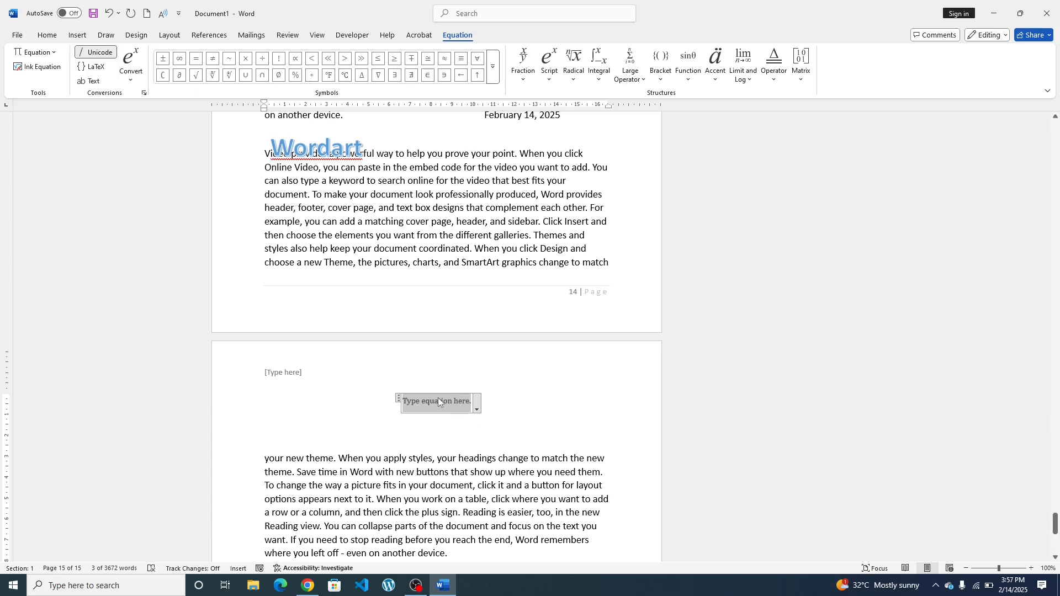
{"action": "type", "text": "v"}
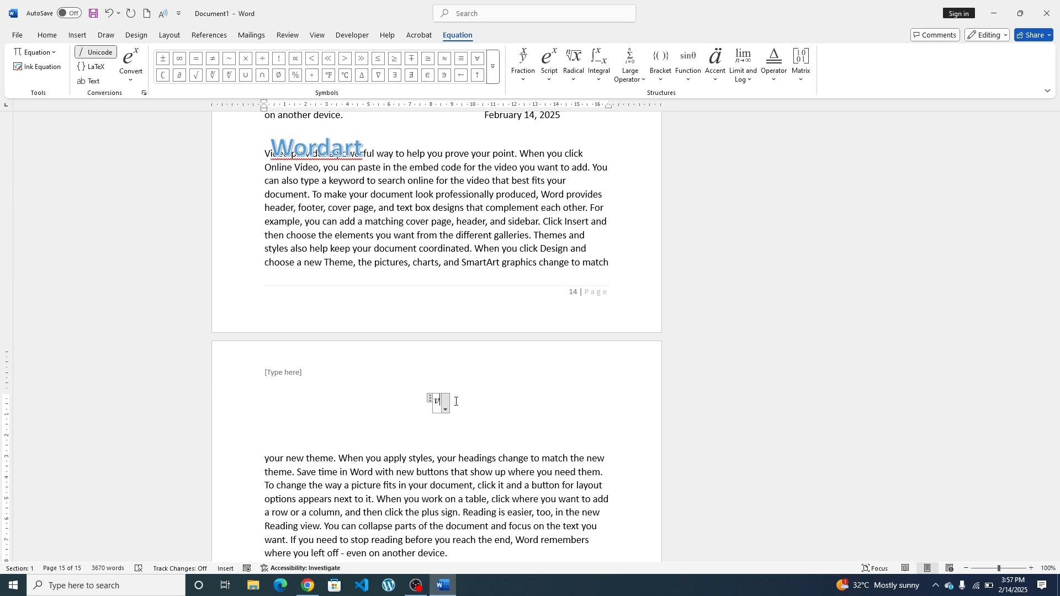
{"action": "type", "text": "+u=23"}
{"action": "left_click", "coordinate": [474, 405]}
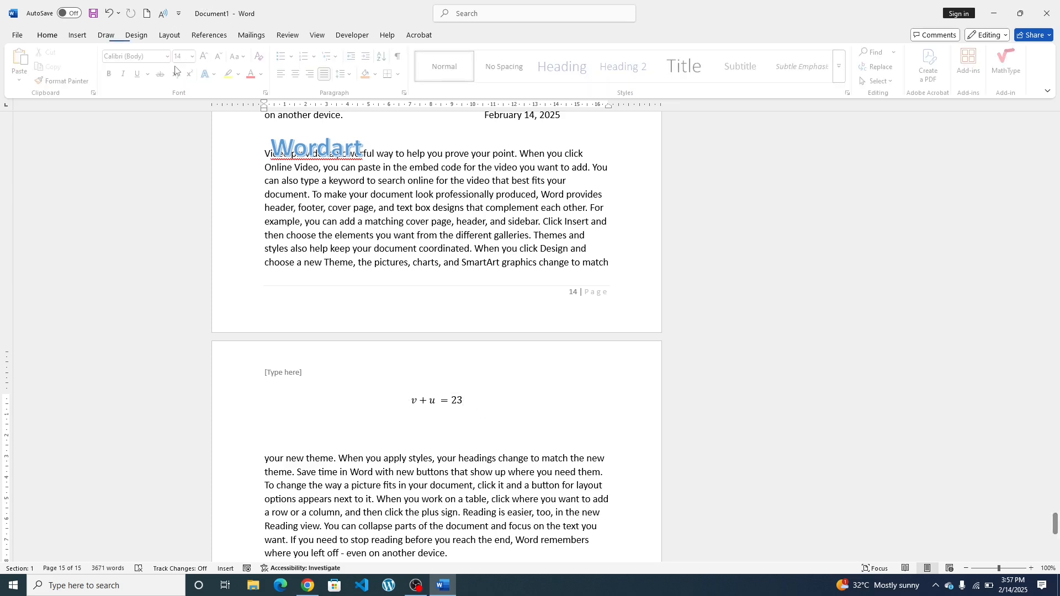
Step: Insert the built-in Trig Identity 1 equation between the 2 and the 3 of the v+u=23 equation on page 15
{"action": "left_click", "coordinate": [455, 406]}
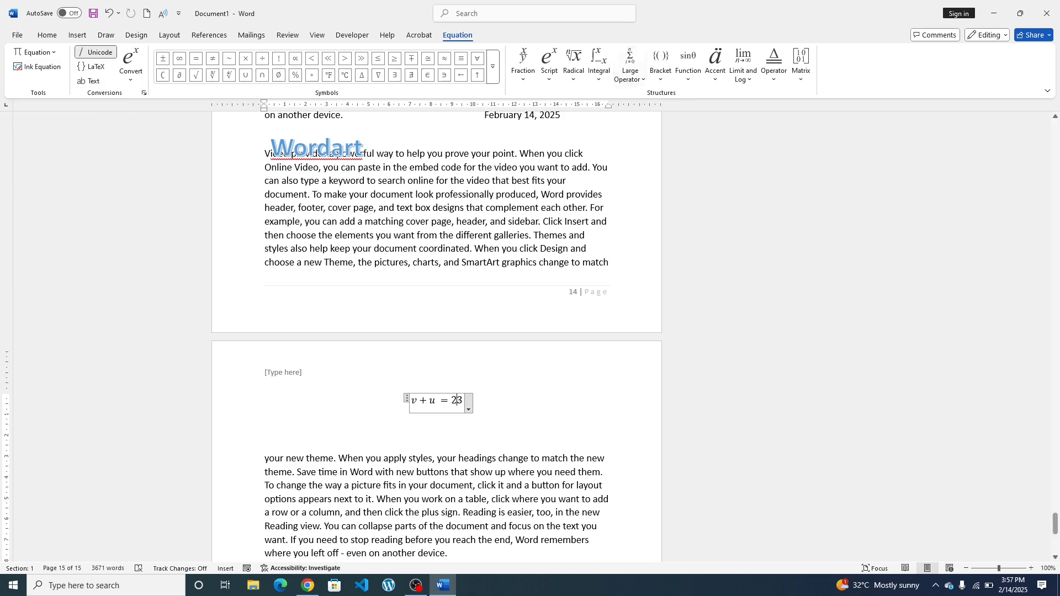
{"action": "left_click", "coordinate": [78, 35]}
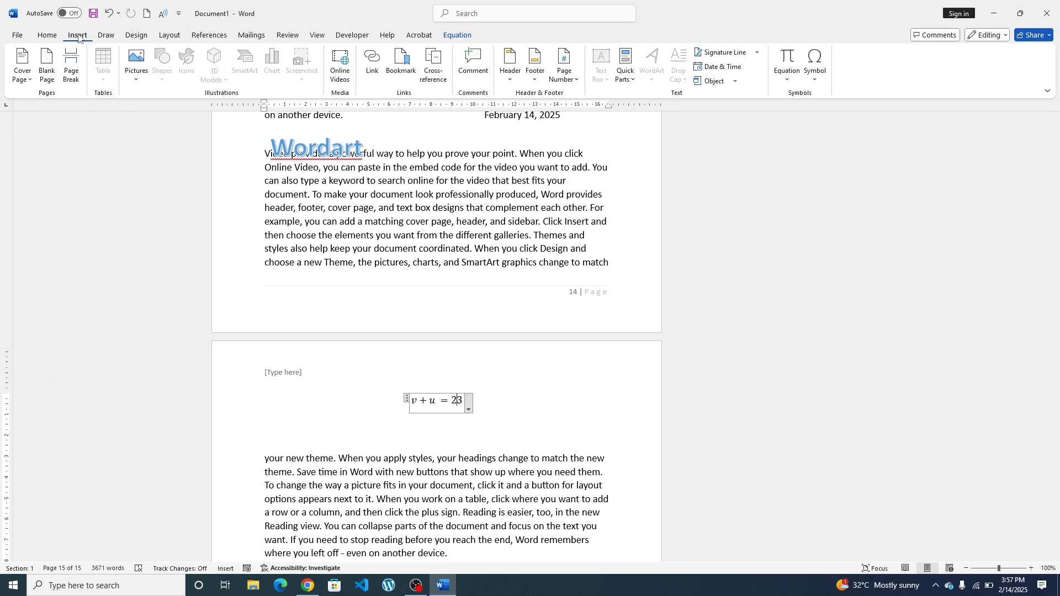
{"action": "left_click", "coordinate": [793, 81]}
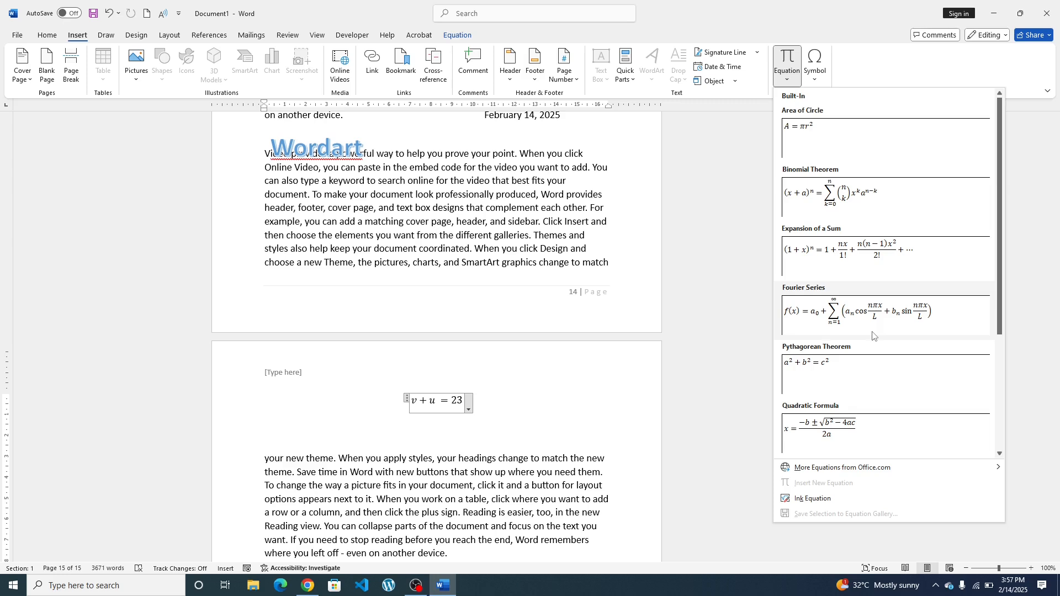
{"action": "scroll", "coordinate": [830, 307], "scroll_direction": "down", "scroll_amount": 3}
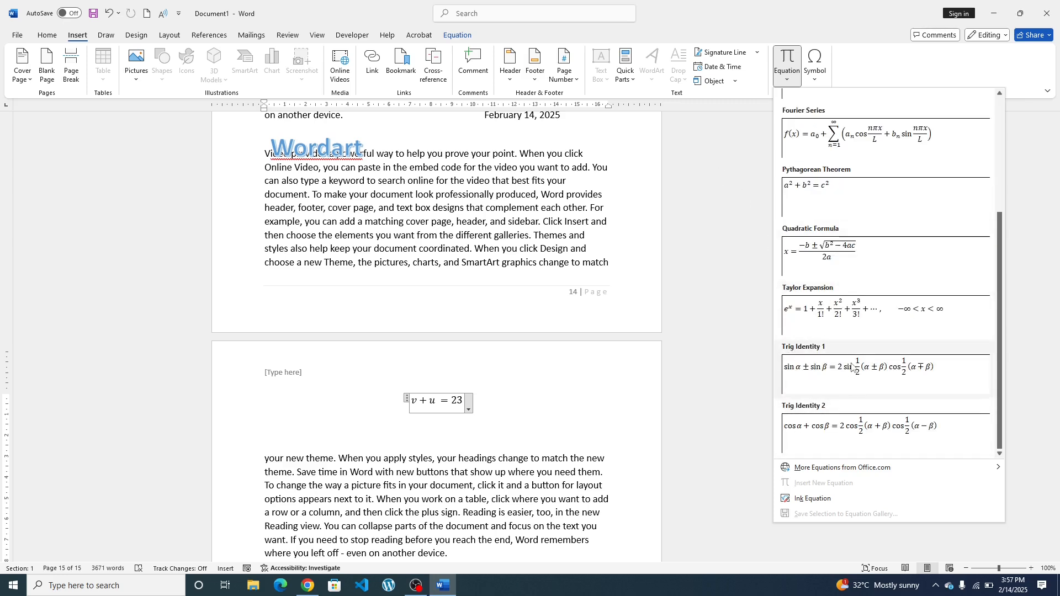
{"action": "left_click", "coordinate": [844, 384]}
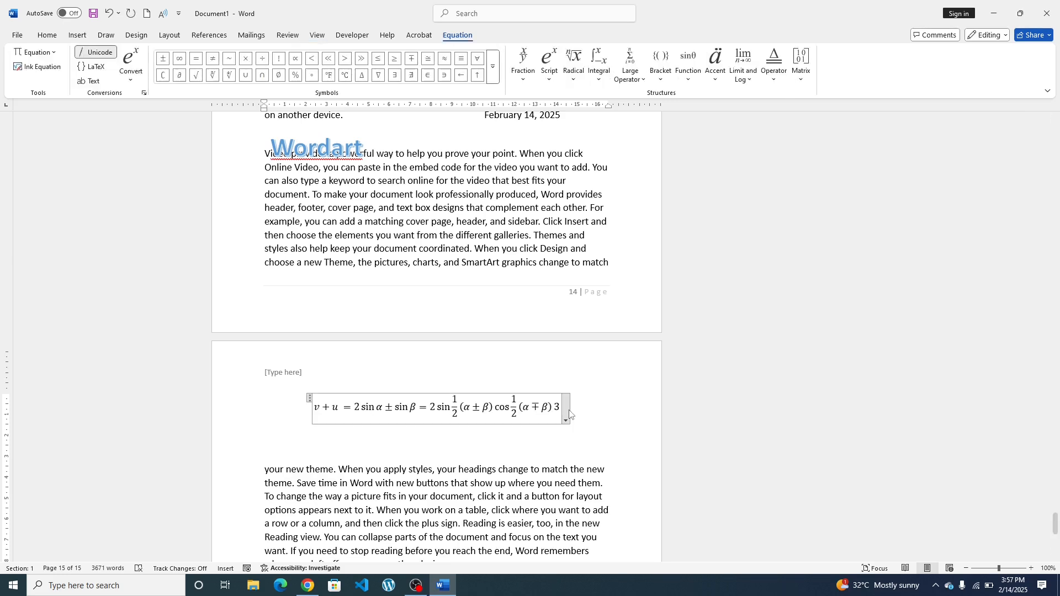
Step: Insert the circled star symbol (✪) on the empty line just above "your new theme" on page 15
{"action": "left_click", "coordinate": [48, 36]}
{"action": "left_click", "coordinate": [78, 36]}
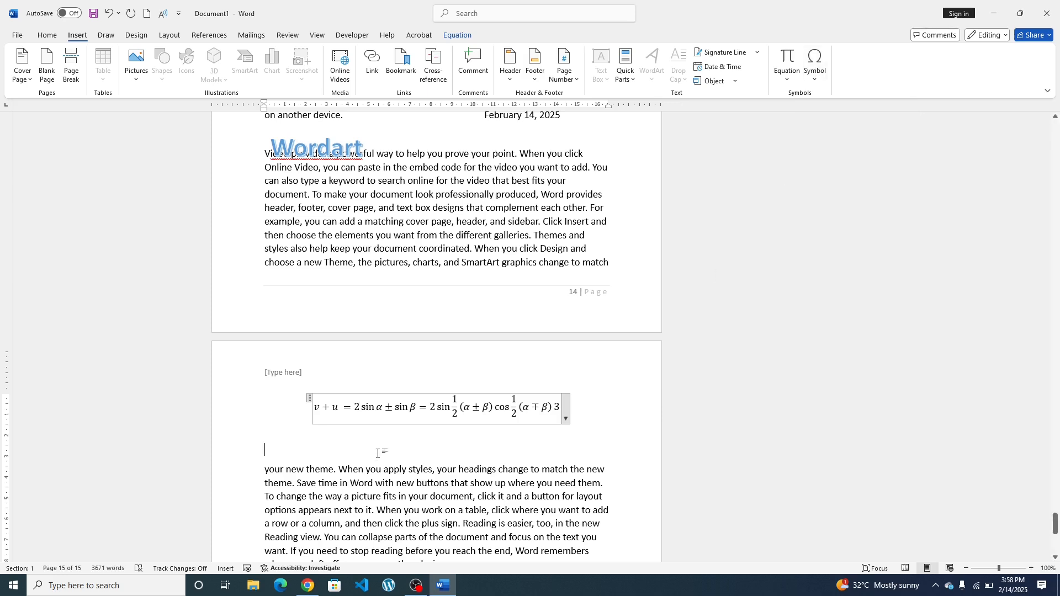
{"action": "left_click", "coordinate": [818, 66]}
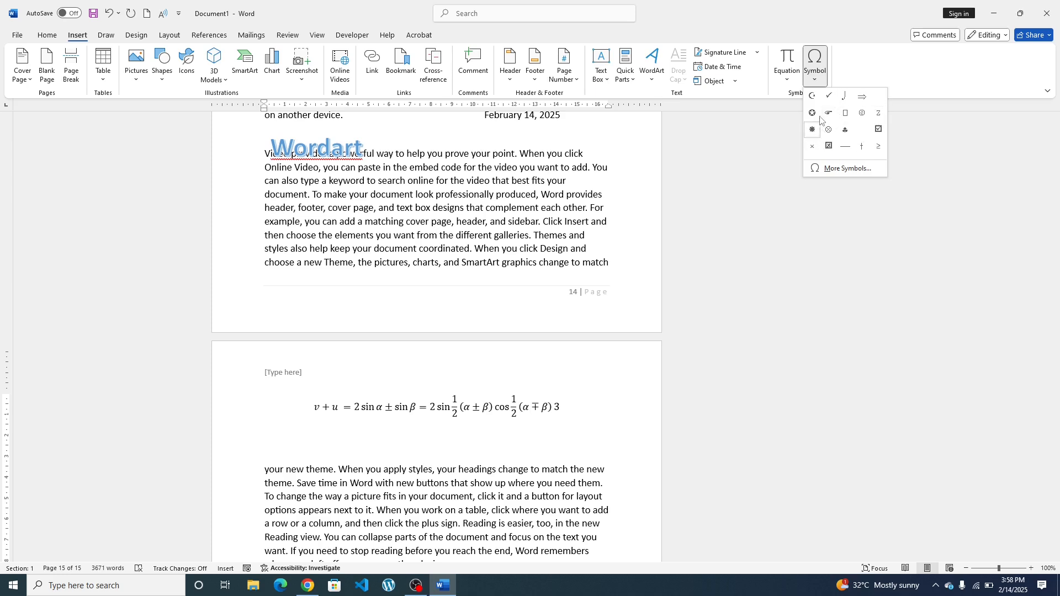
{"action": "left_click", "coordinate": [813, 113]}
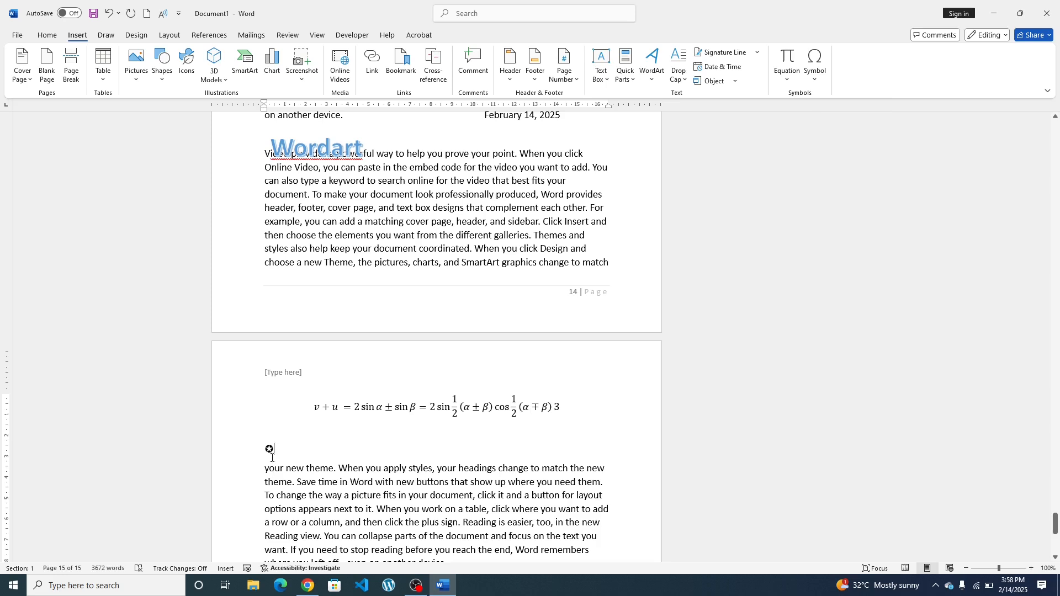
Step: Insert the Copyright Sign twice after the circled star from the full symbol set's recently used symbols, and close the dialog
{"action": "left_click", "coordinate": [815, 65]}
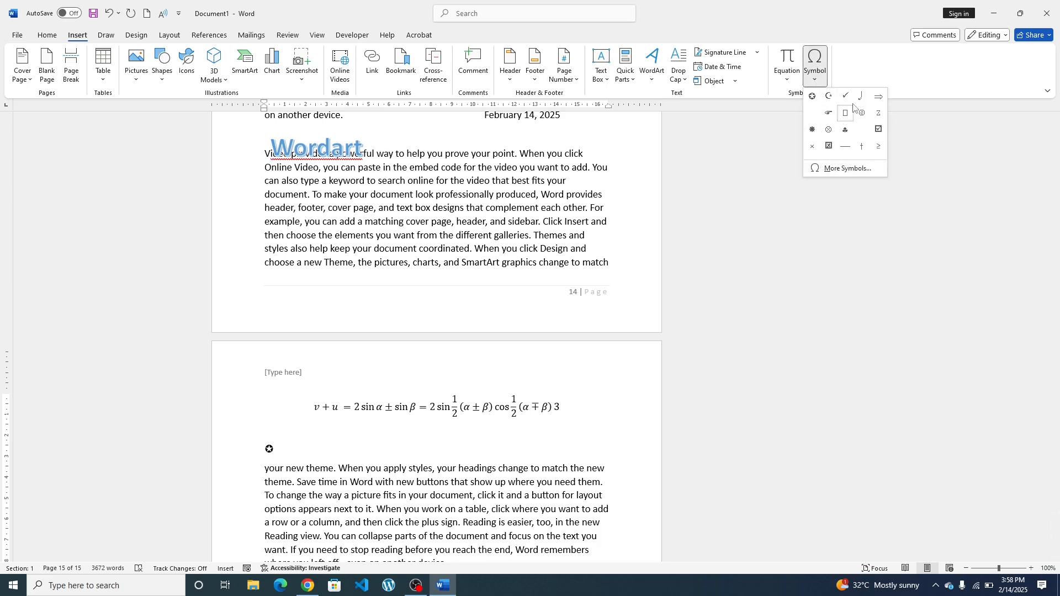
{"action": "left_click", "coordinate": [848, 169]}
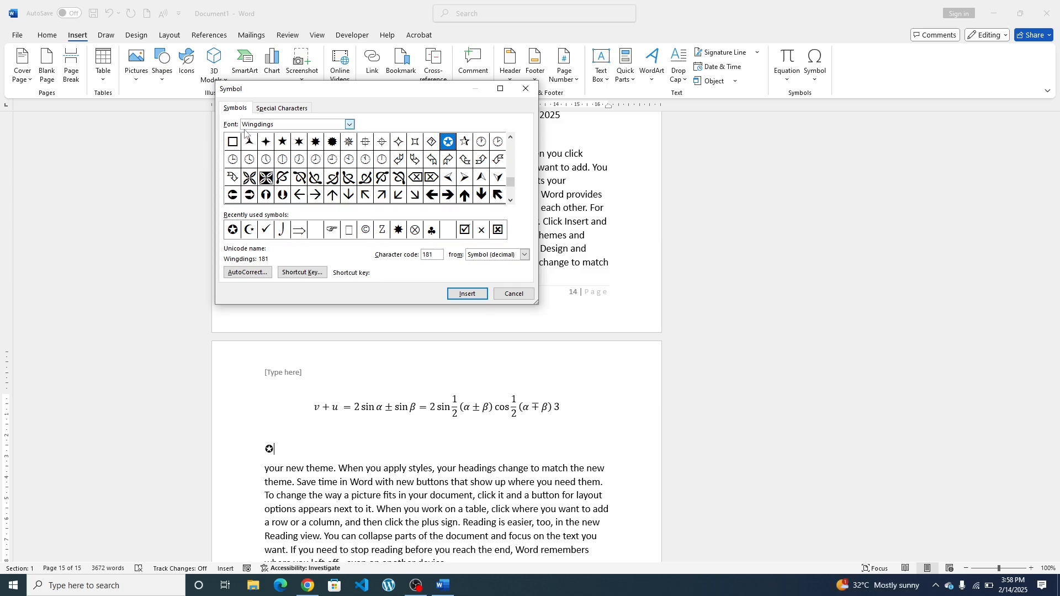
{"action": "left_click", "coordinate": [350, 125]}
{"action": "scroll", "coordinate": [278, 165], "scroll_direction": "up", "scroll_amount": 4}
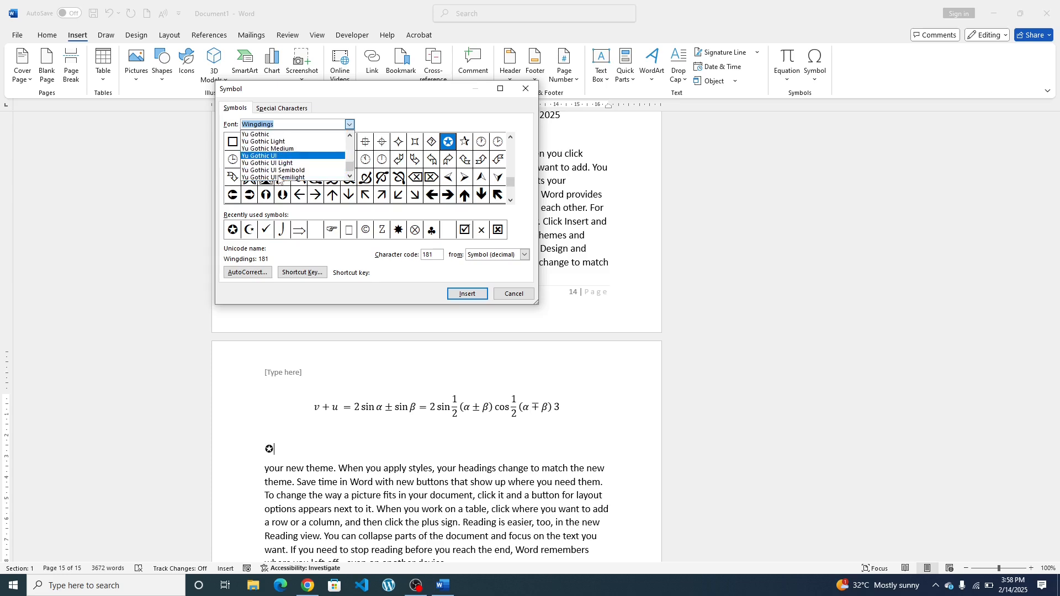
{"action": "left_click", "coordinate": [393, 123]}
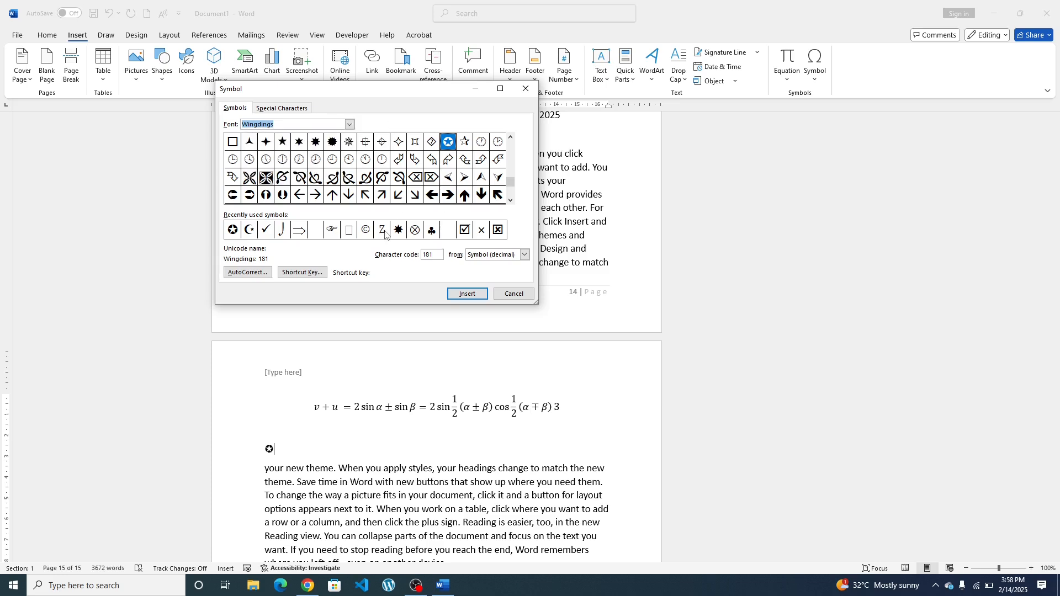
{"action": "left_click", "coordinate": [366, 230]}
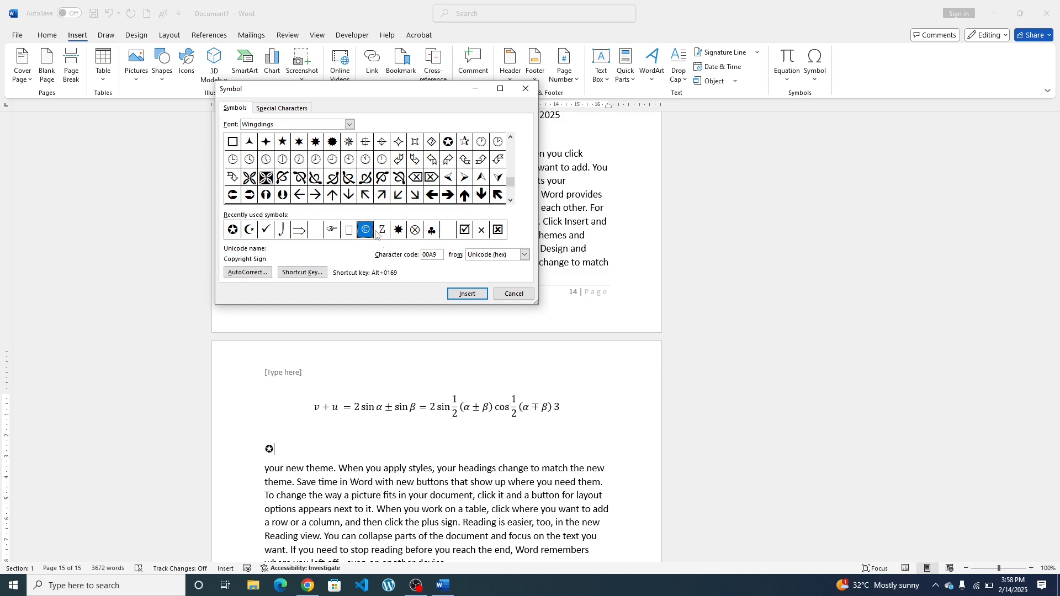
{"action": "left_click", "coordinate": [468, 294]}
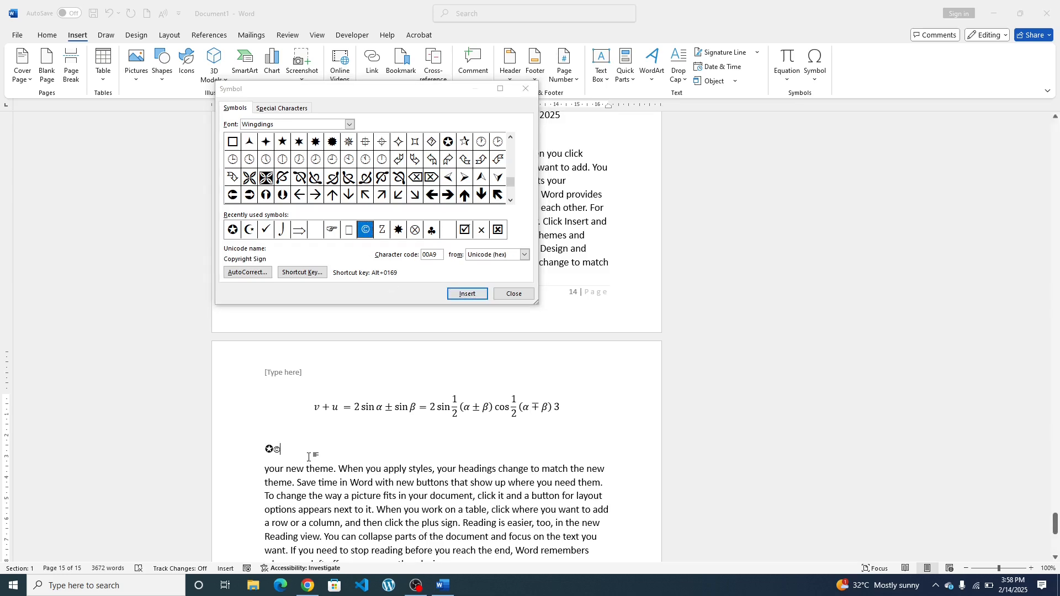
{"action": "left_click", "coordinate": [477, 297]}
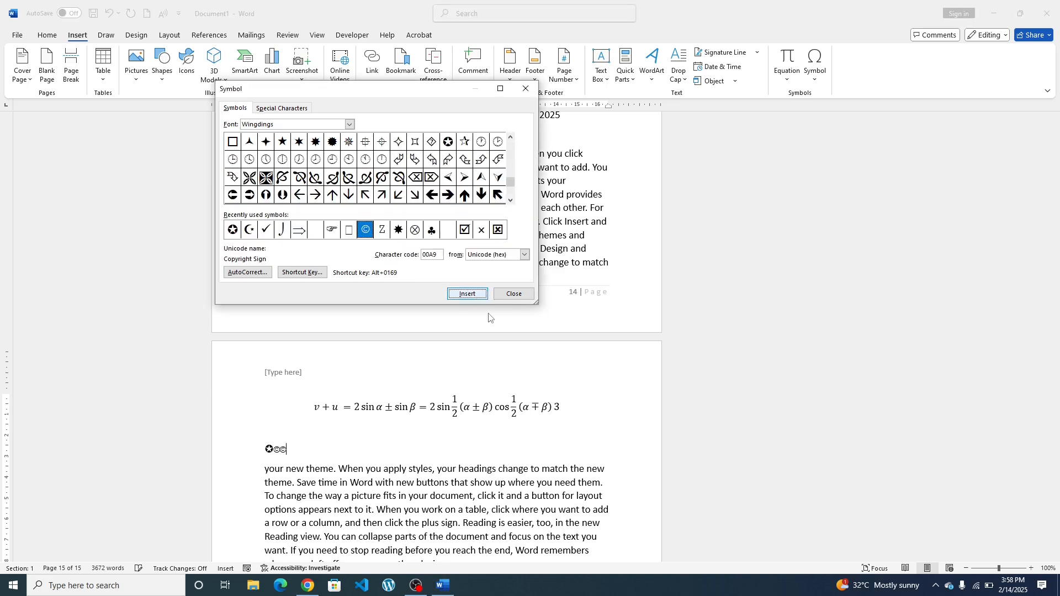
{"action": "left_click", "coordinate": [515, 295]}
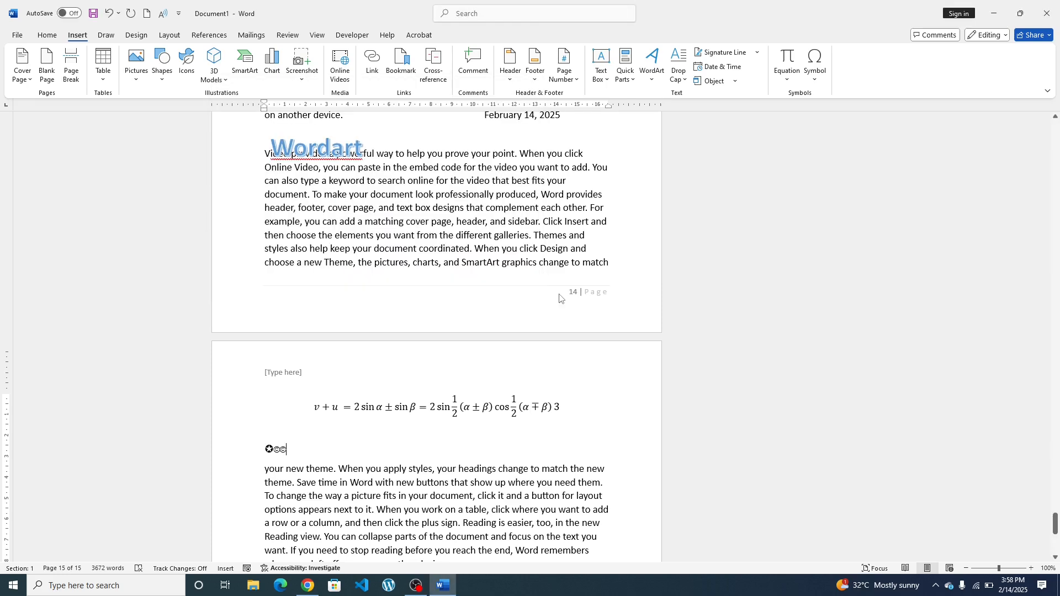